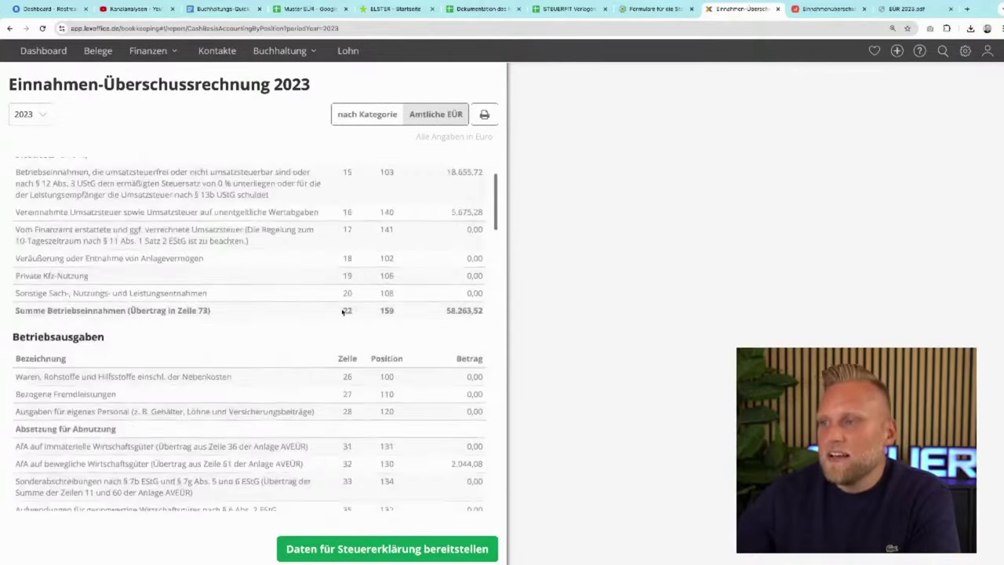
Step: Return to the dashboard and set the overview period to the previous year (Vorjahr)
left_click(53, 56)
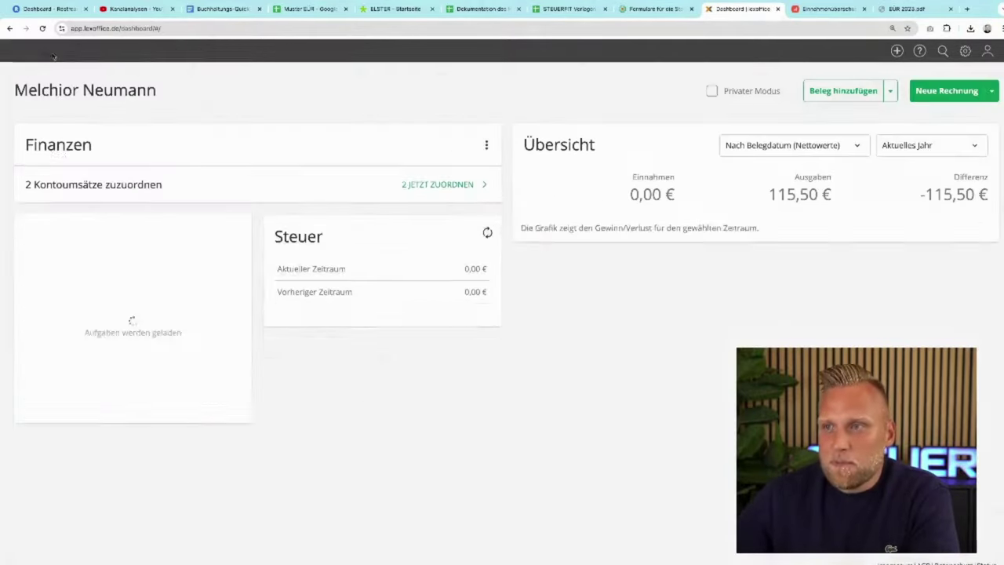
left_click(914, 145)
left_click(910, 183)
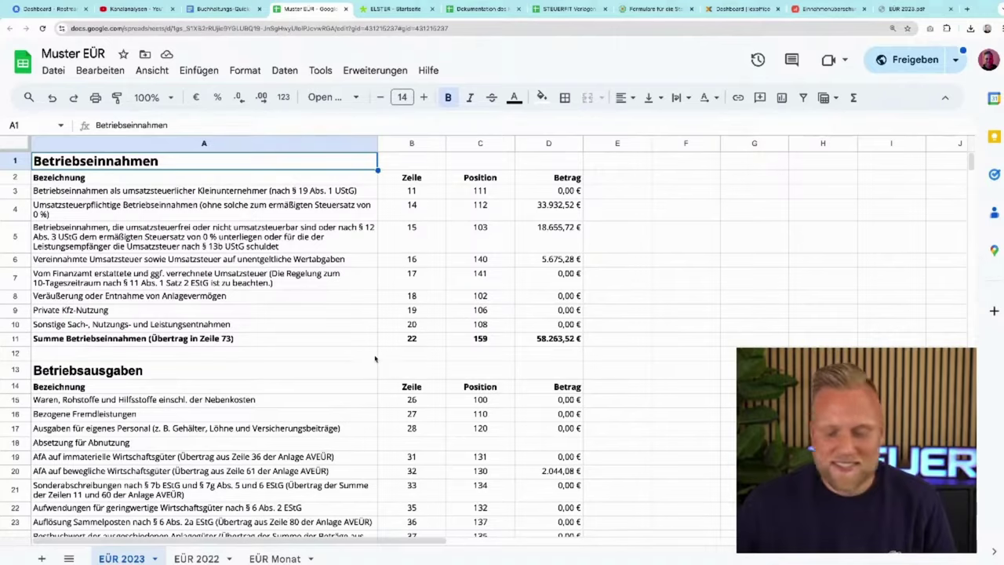
Step: In the Muster EÜR Google spreadsheet, enlarge the display, skim the EÜR 2023 sheet and examine the first Betriebseinnahmen amounts
key("ctrl+plus")
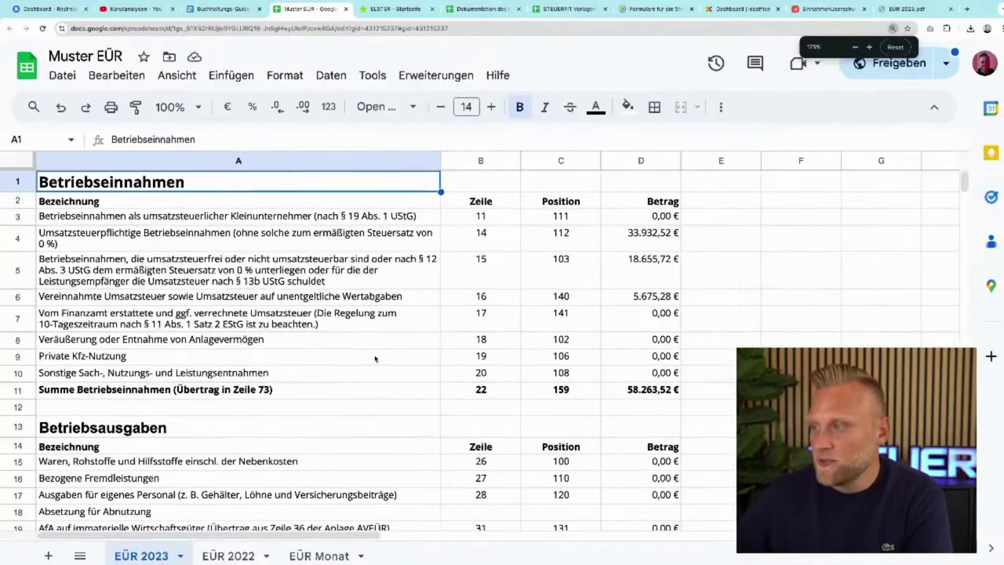
scroll(402, 394, "down", 15)
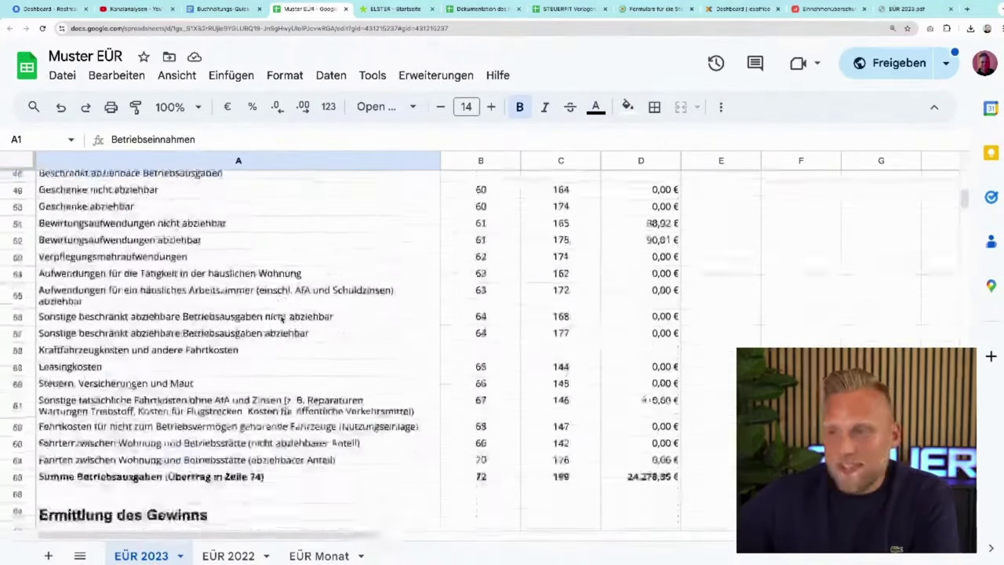
scroll(280, 320, "down", 2)
key("ctrl+Home")
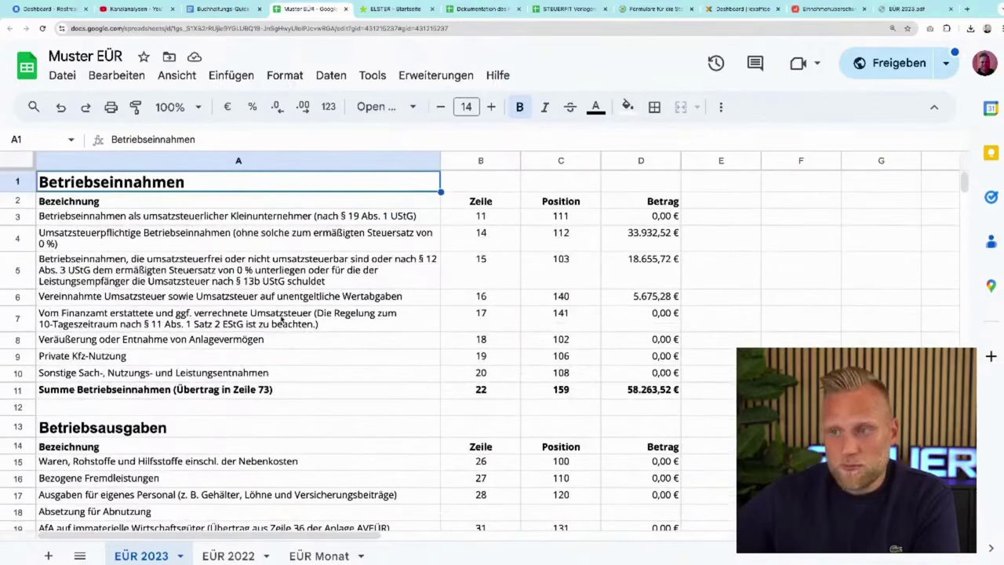
left_click(635, 220)
left_click(634, 235)
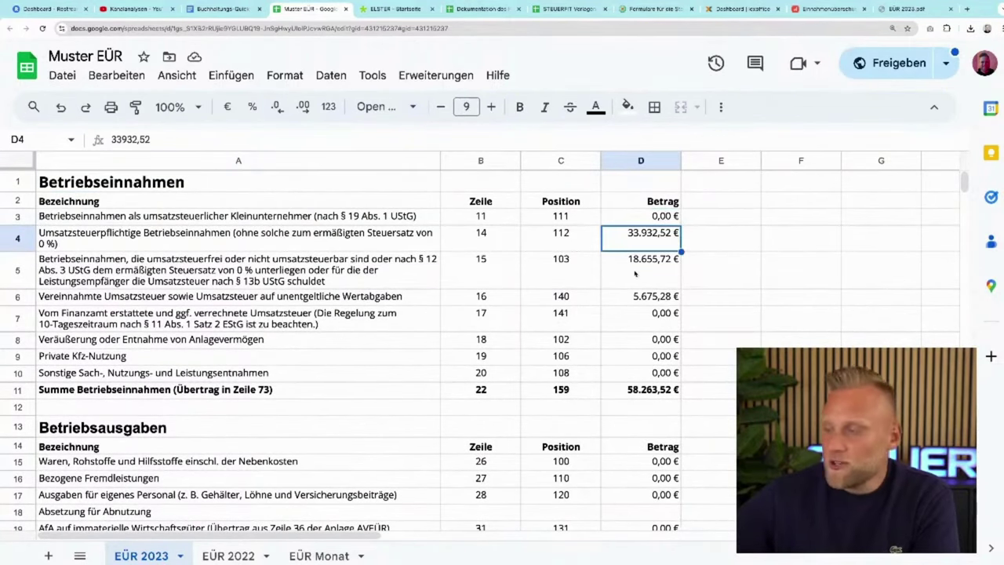
Step: In lexoffice, open the Einnahmen-Überschussrechnung report in its Amtliche EÜR view for the year 2023
left_click(738, 9)
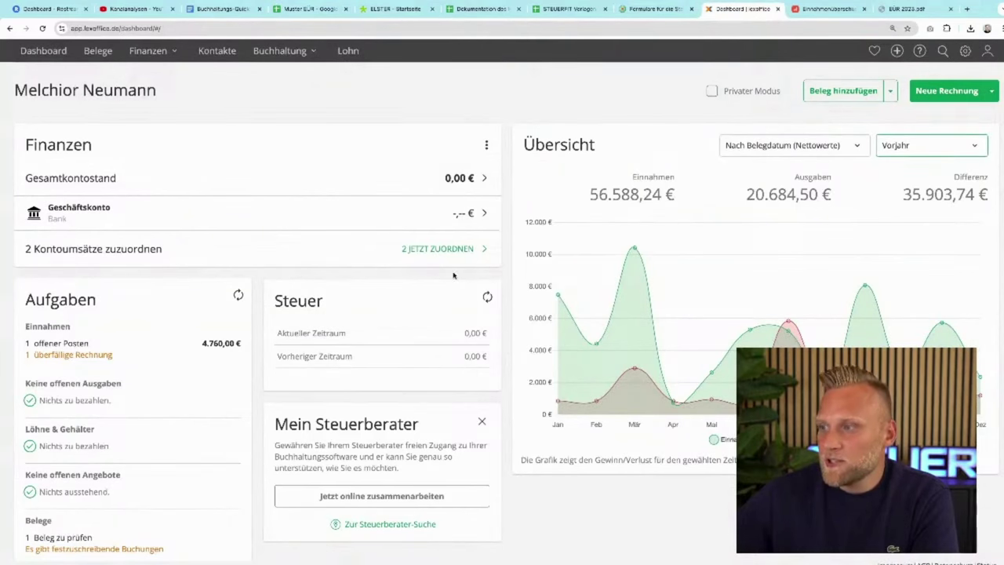
mouse_move(280, 51)
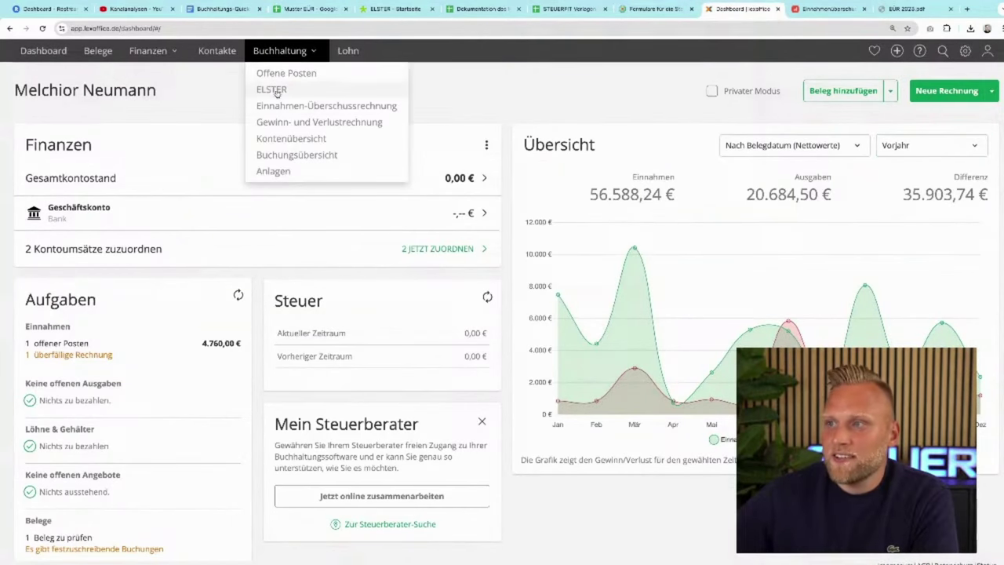
left_click(279, 105)
left_click(434, 127)
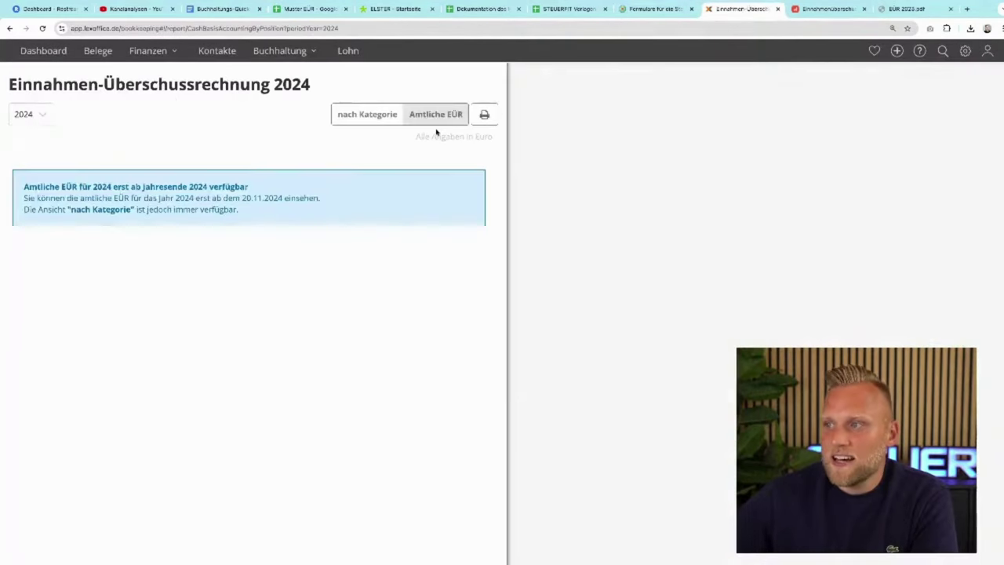
left_click(45, 116)
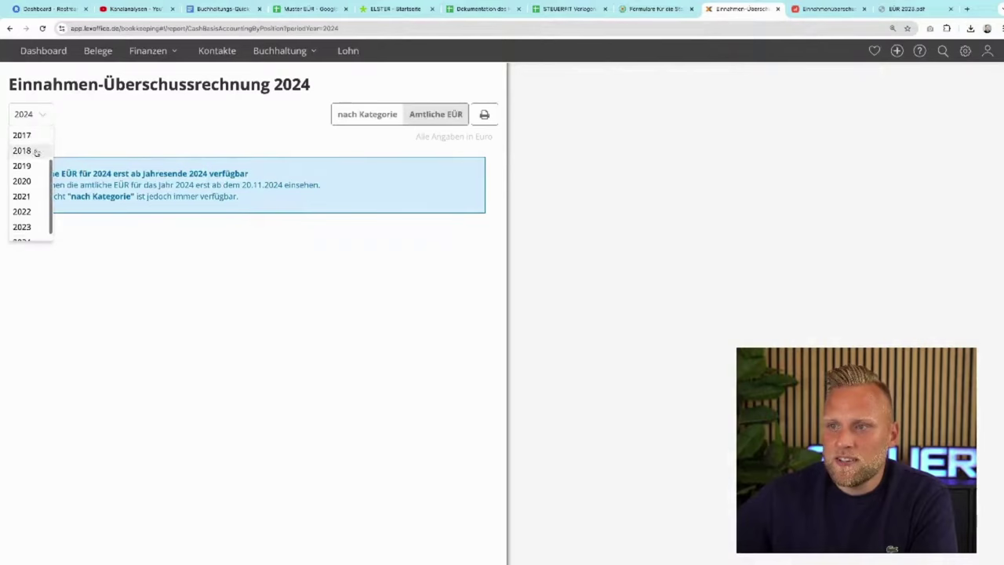
left_click(25, 226)
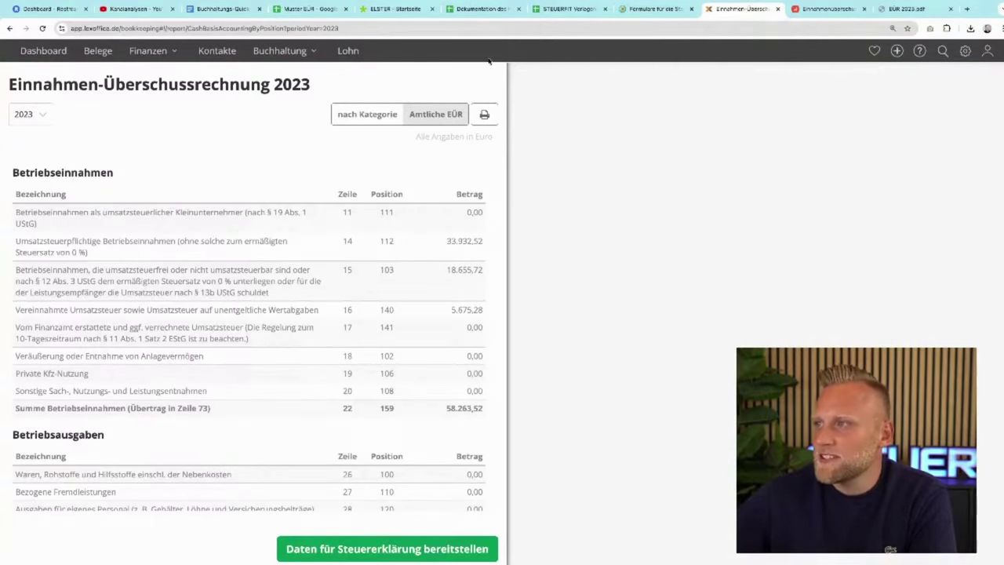
Step: Switch back to the Muster EÜR spreadsheet and examine the Kleinunternehmer revenue line and the Sonderabschreibungen row
left_click(296, 9)
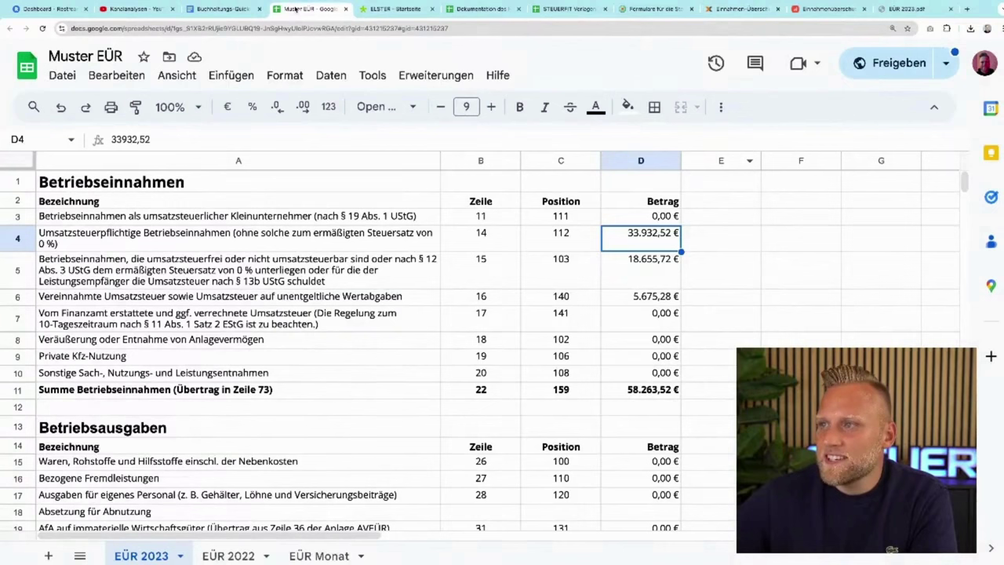
left_click(88, 220)
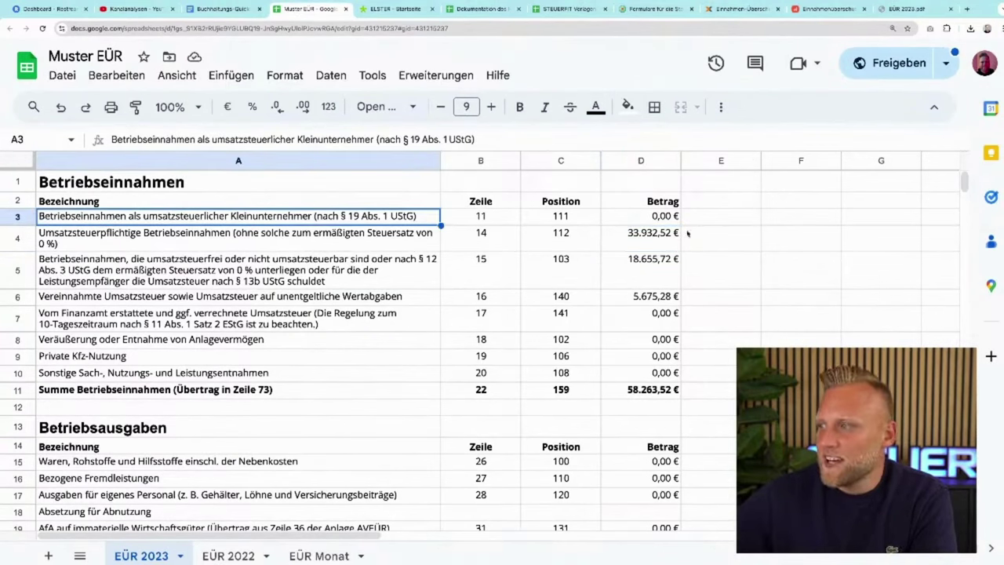
left_click(659, 217)
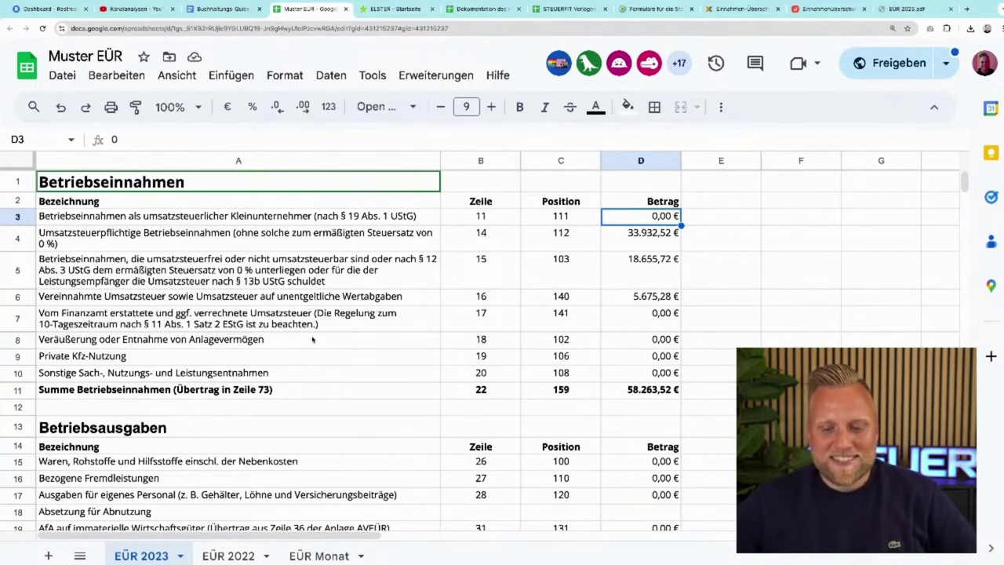
scroll(312, 339, "down", 3)
left_click(20, 430)
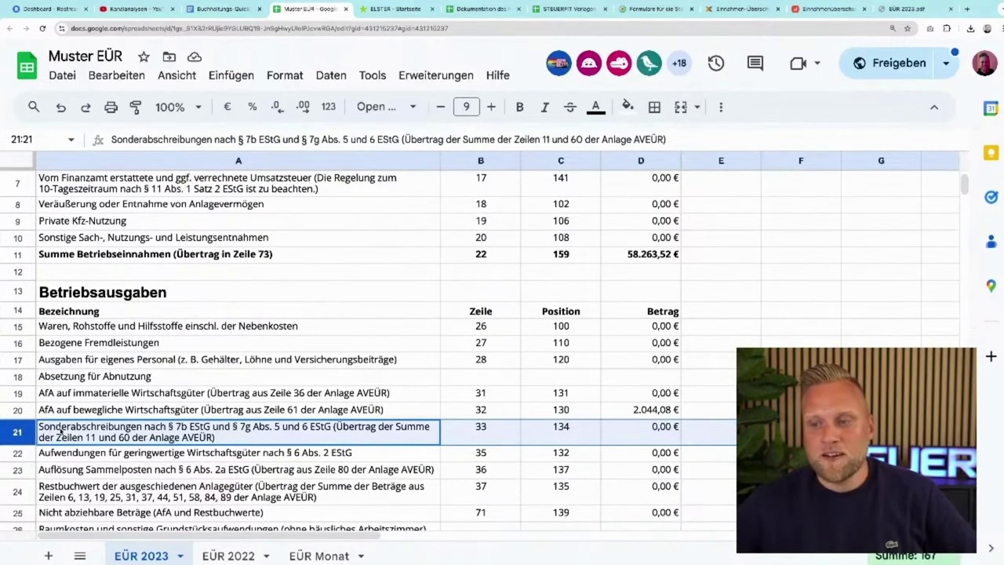
Step: Highlight in turn the rows for gifts (Geschenke), hospitality (Bewirtungsaufwendungen) and meal expenses (Verpflegungsmehraufwendungen) among the restricted deductible expenses
scroll(66, 431, "down", 10)
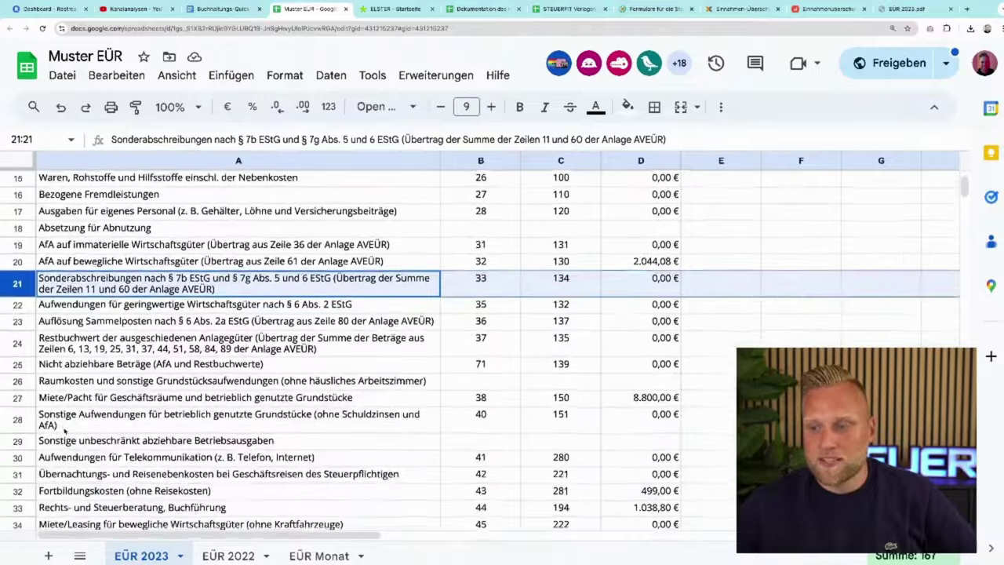
scroll(65, 433, "down", 3)
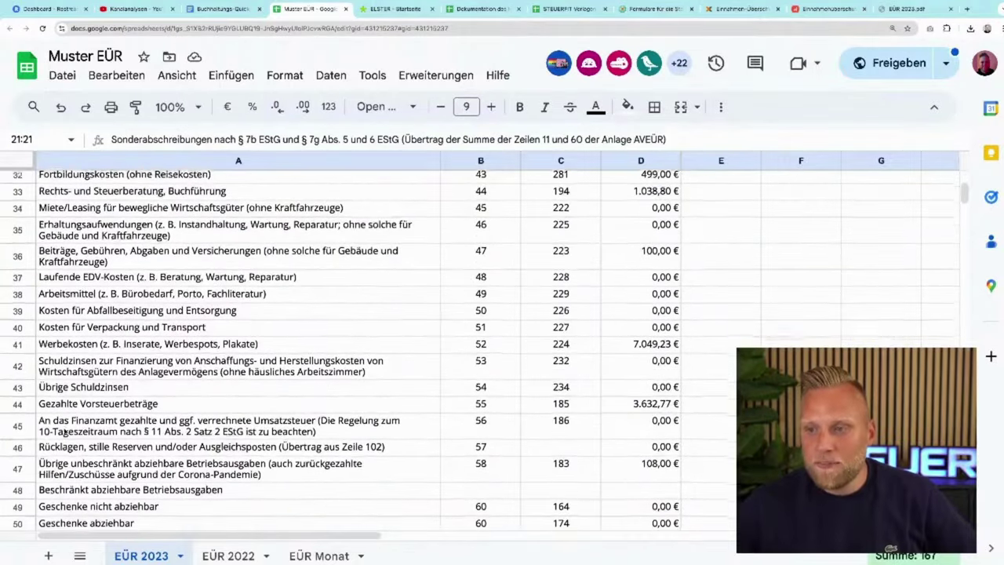
left_click(17, 398)
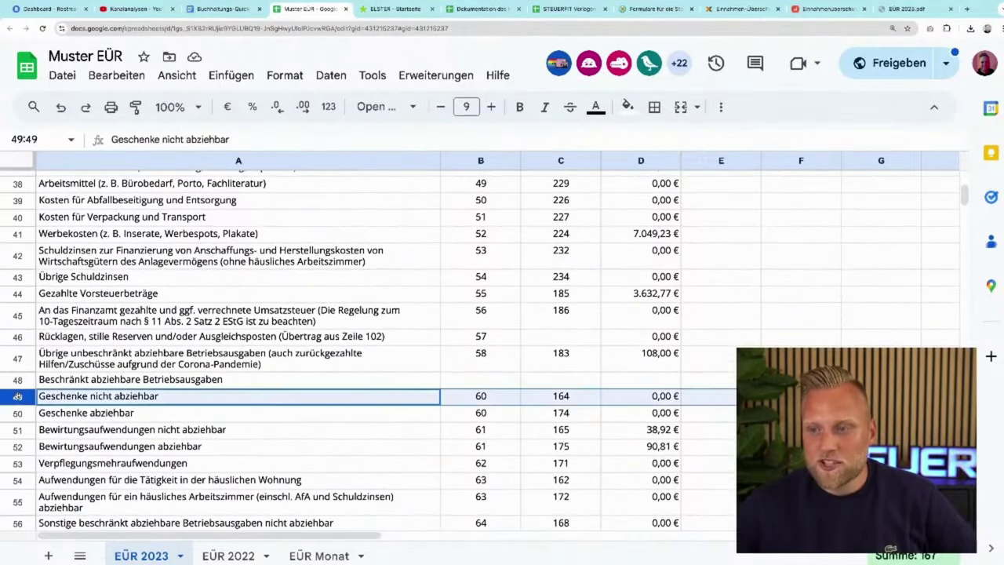
left_click(17, 415)
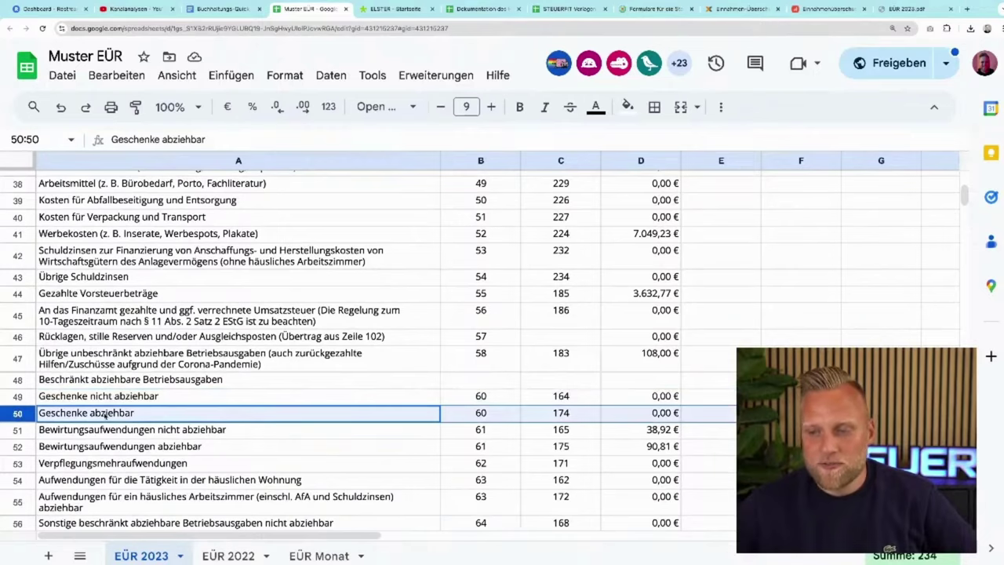
scroll(105, 415, "down", 2)
left_click(22, 369)
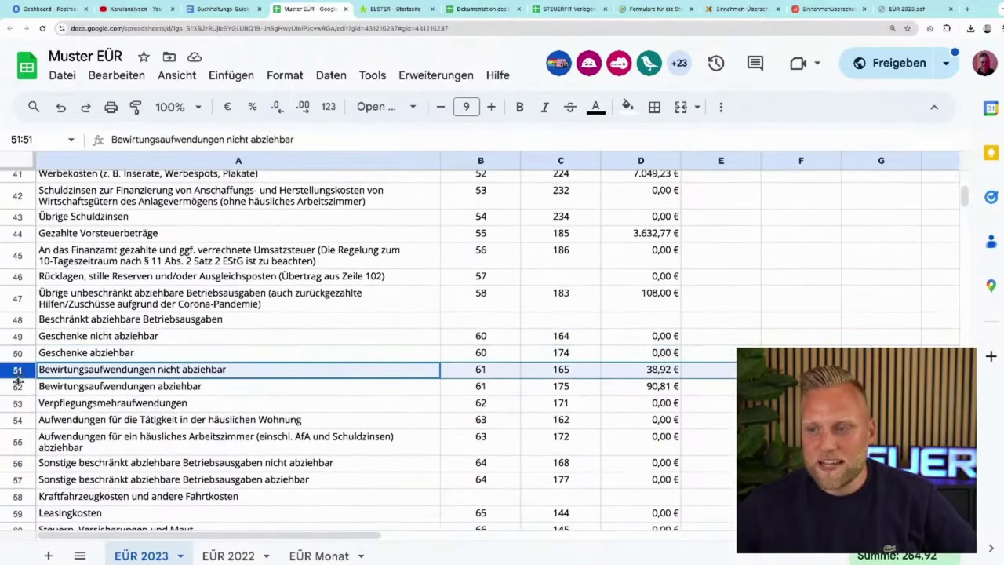
left_click(17, 385)
scroll(17, 386, "down", 1)
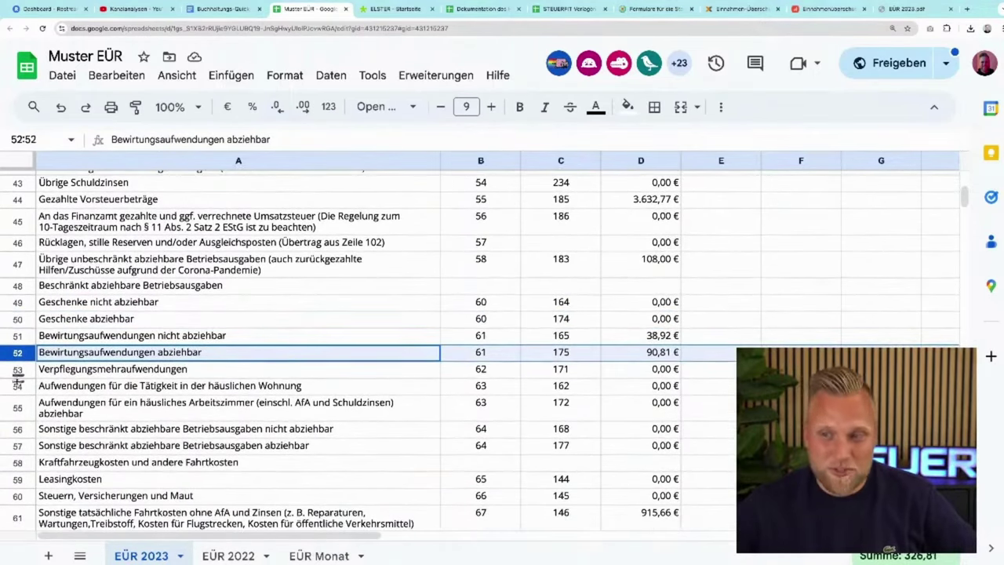
left_click(17, 369)
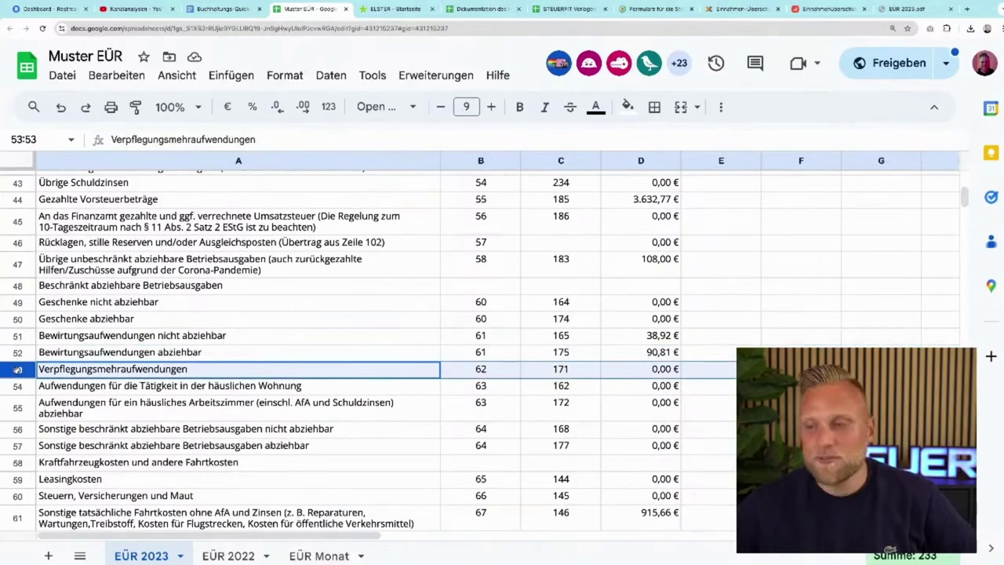
Step: Enter 1000 as the amount for Fahrtkosten of non-business vehicles (Nutzungseinlage) and check the profit calculation
scroll(17, 369, "down", 3)
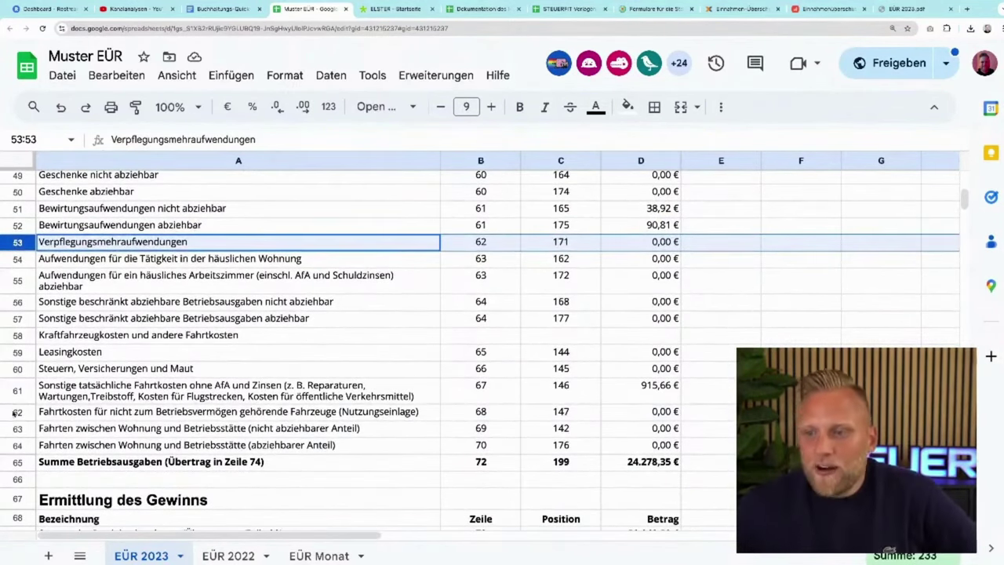
left_click(14, 411)
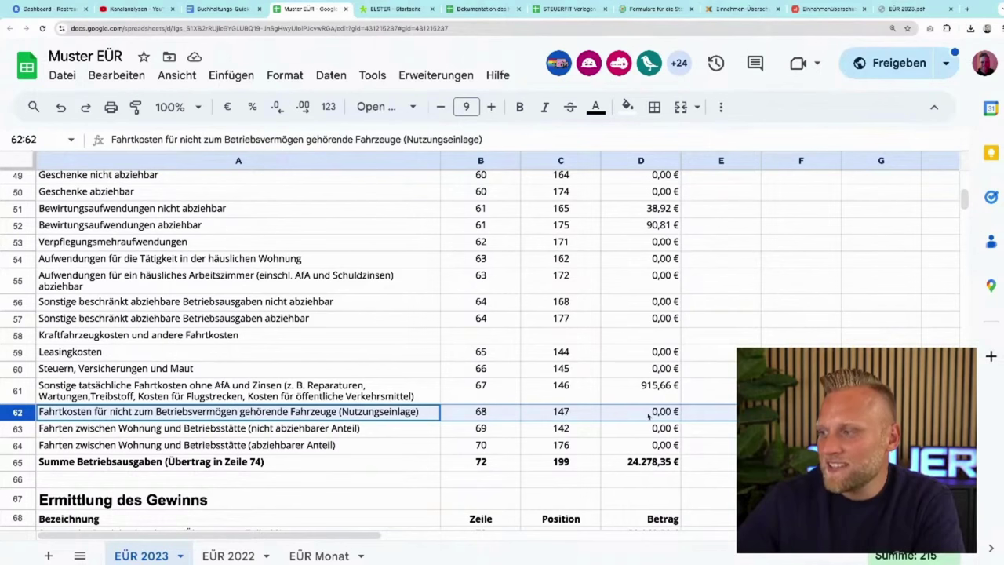
double_click(648, 413)
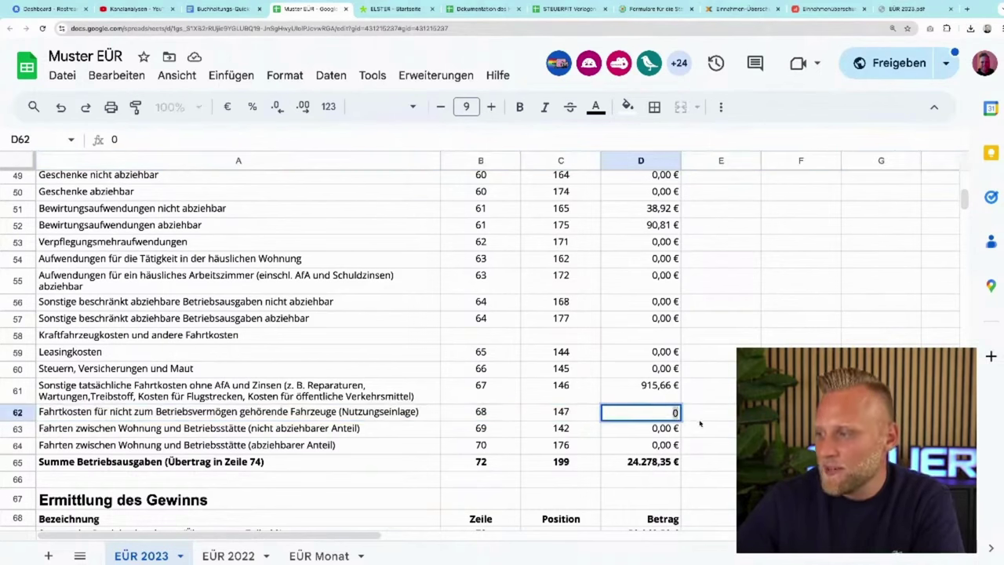
key("BackSpace")
type("1000")
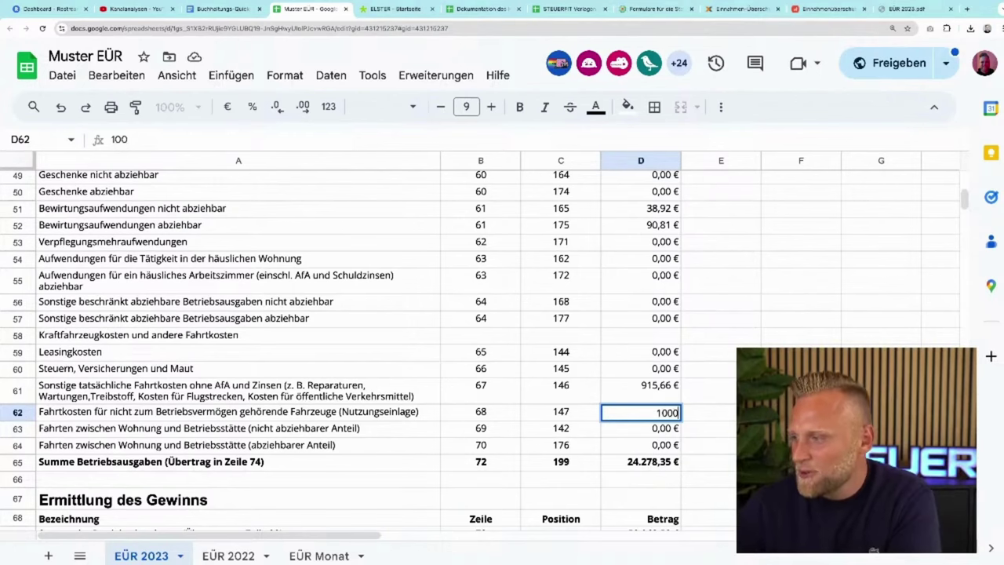
key("Return")
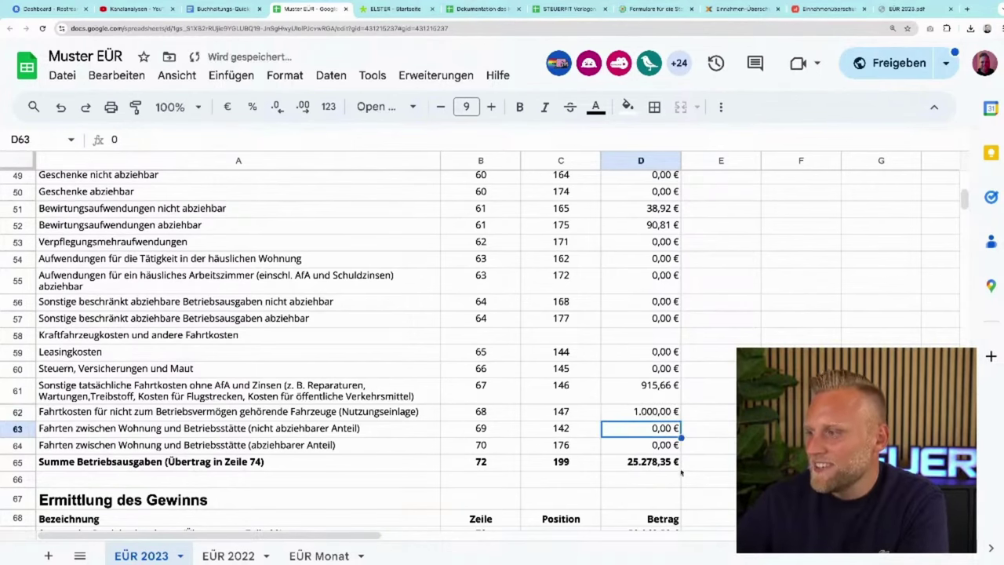
scroll(679, 471, "down", 2)
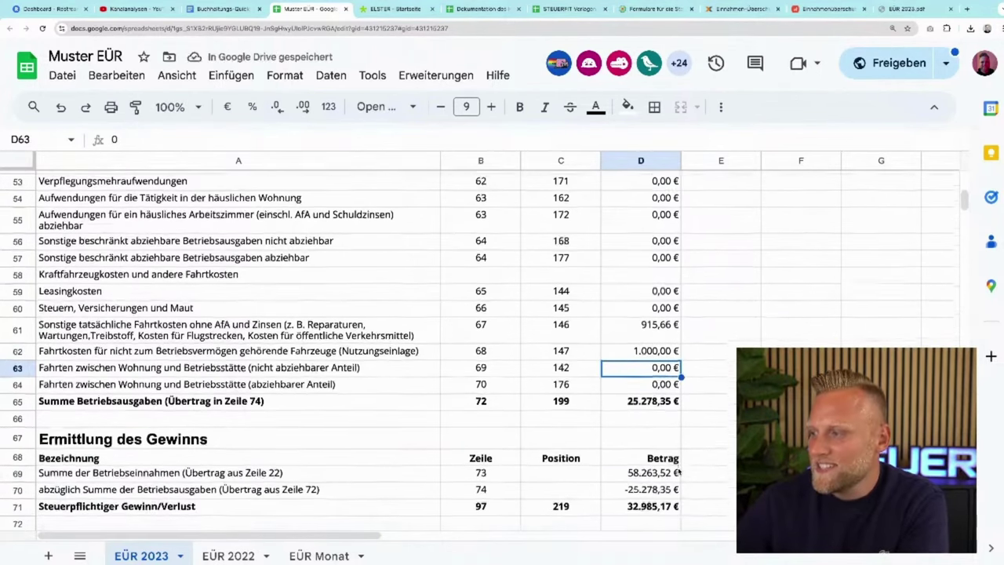
Step: Set the Nutzungseinlage travel cost amount back to 0
left_click(660, 352)
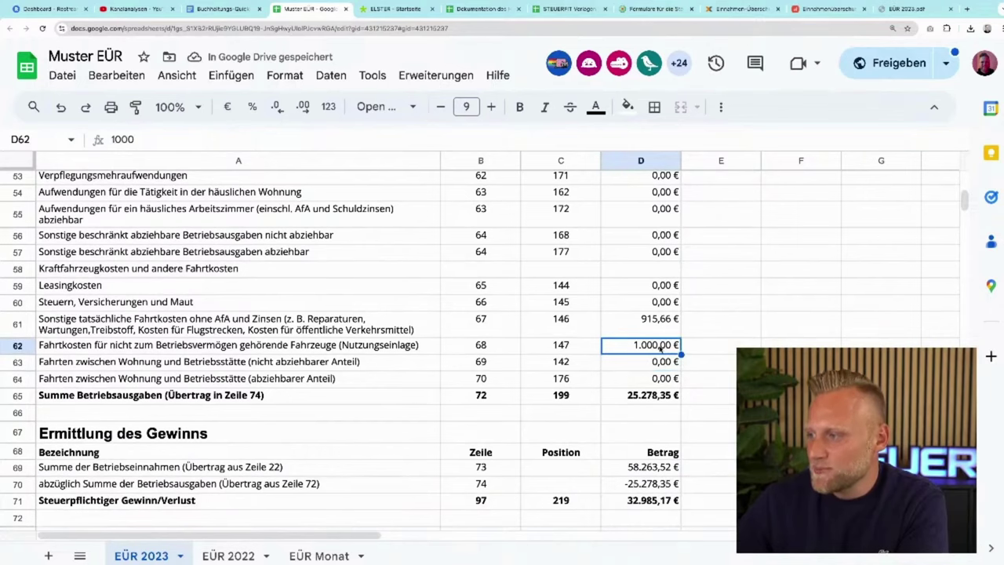
type("0")
key("Return")
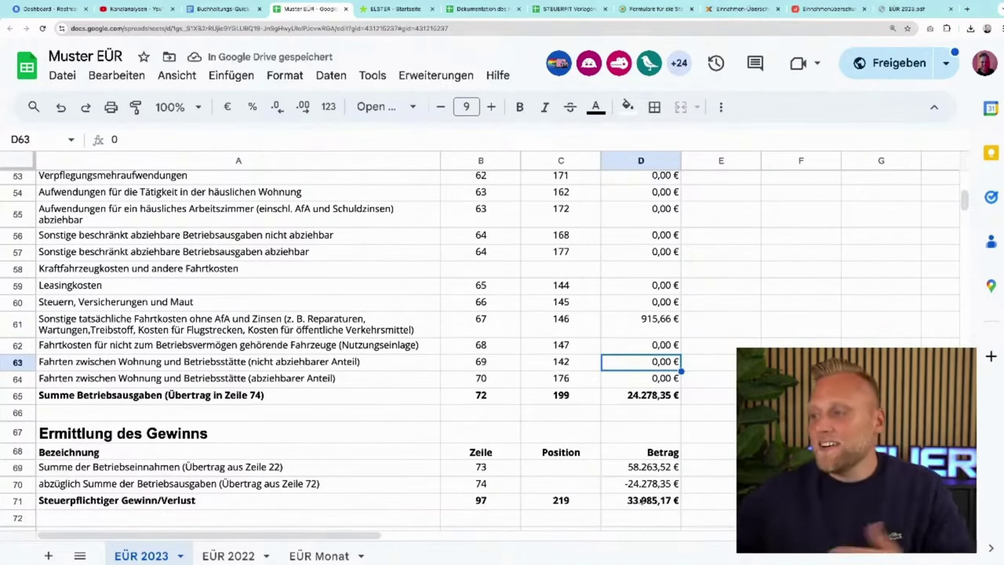
Step: Search the EÜR 2023 sheet for "arbeits" and look at the home office (häusliches Arbeitszimmer) expense line
scroll(141, 275, "up", 2)
scroll(141, 275, "up", 6)
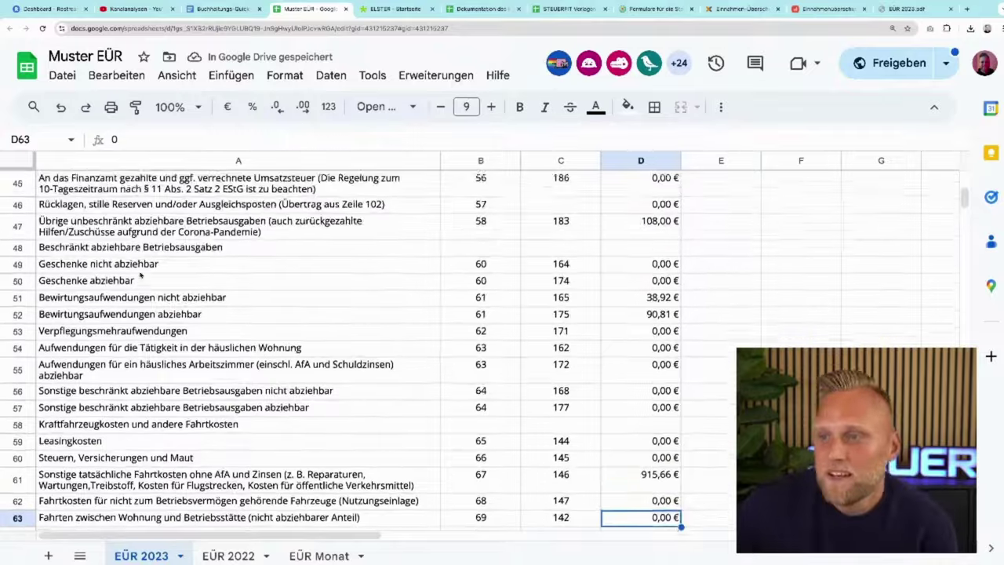
scroll(142, 275, "up", 4)
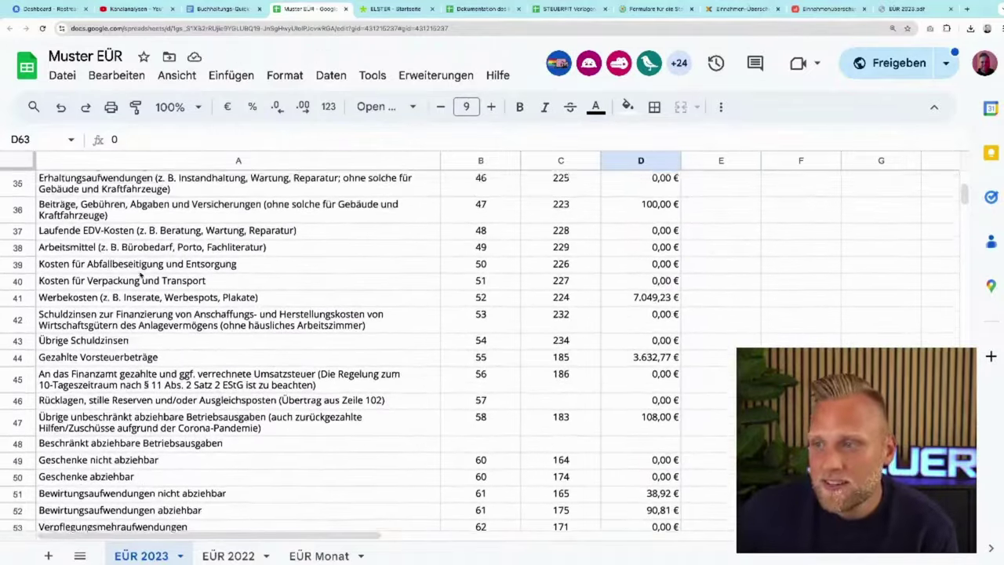
scroll(142, 270, "up", 4)
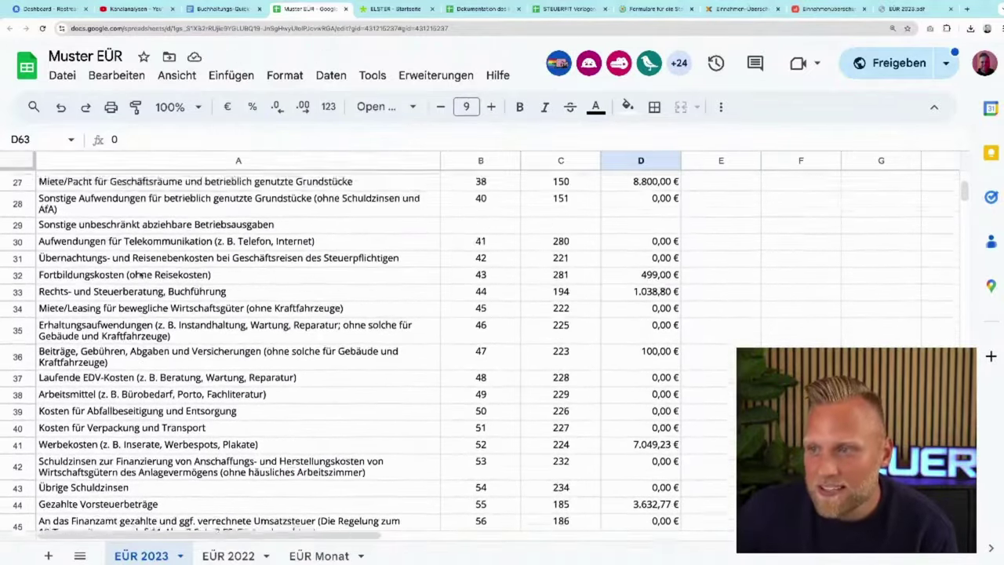
key("ctrl+f")
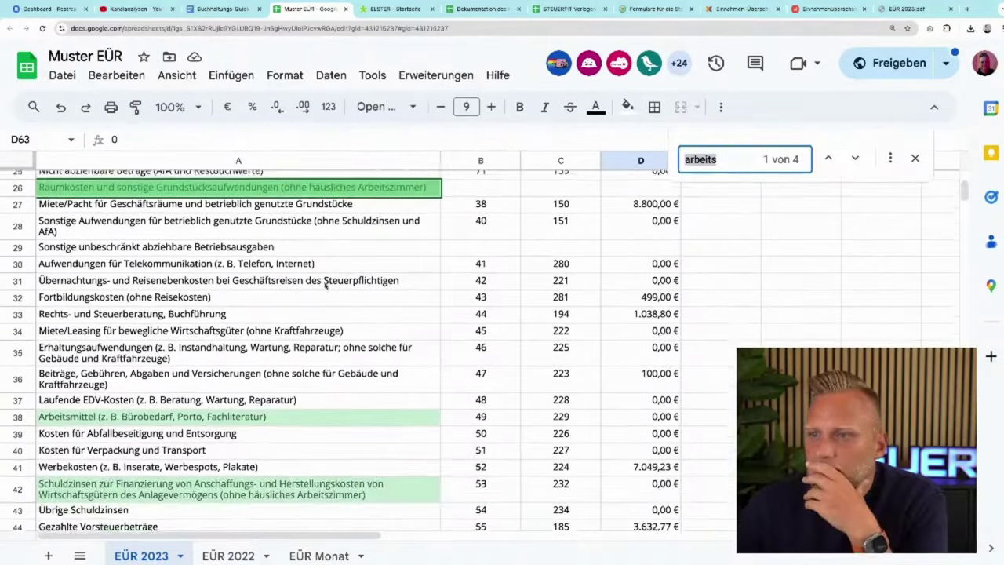
scroll(325, 287, "down", 10)
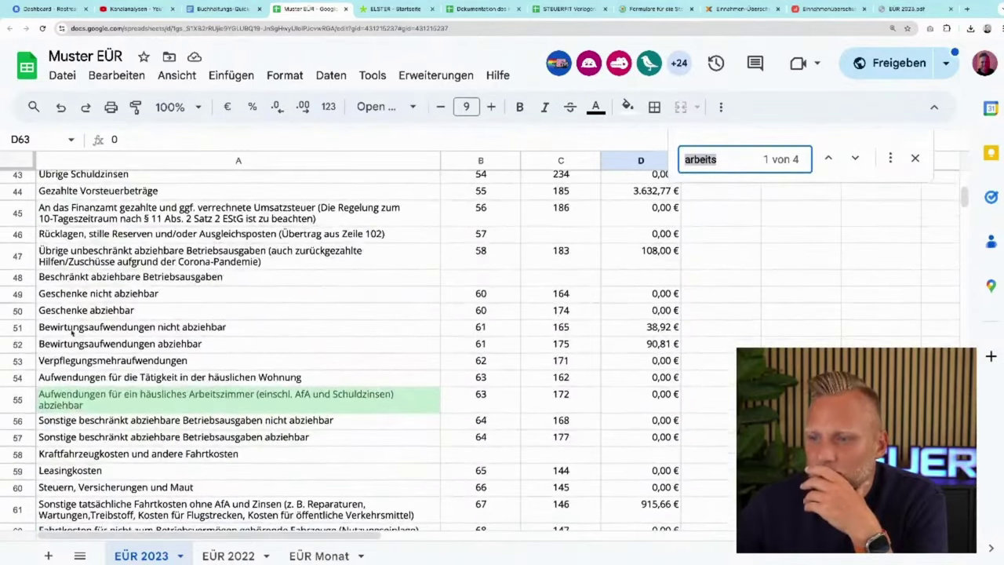
Step: Highlight the entire row for the home office (häusliches Arbeitszimmer) expenses and close the search
left_click(17, 401)
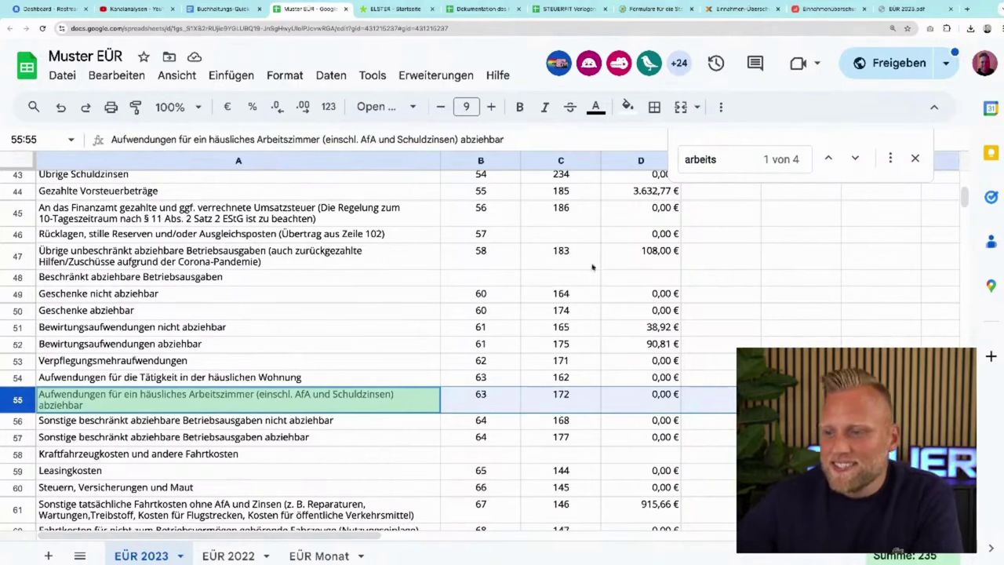
left_click(915, 158)
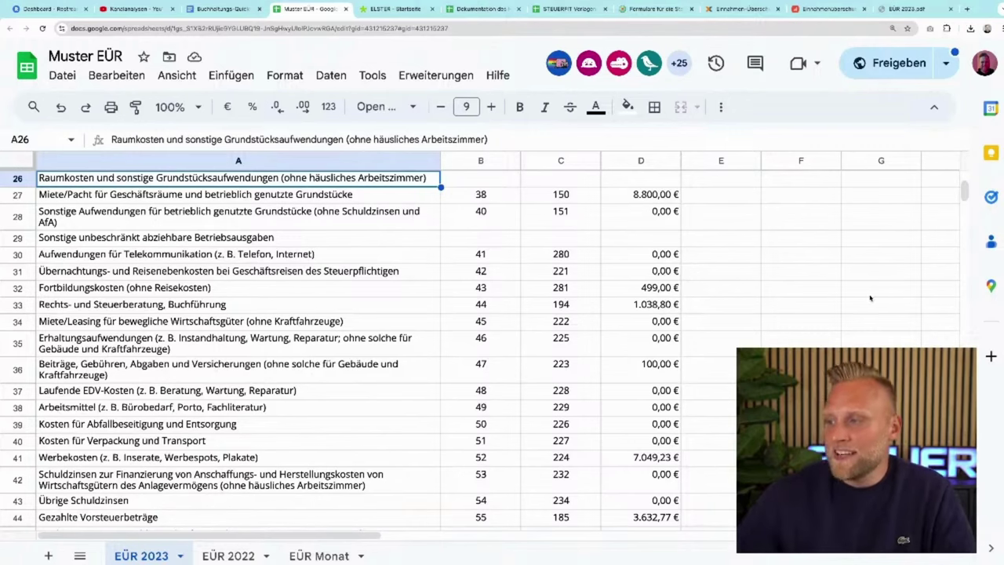
Step: Return to the Betriebseinnahmen section of the EÜR 2023 sheet, select the whole sheet briefly, and select the Position cell of the tax-free income row
scroll(645, 316, "up", 2)
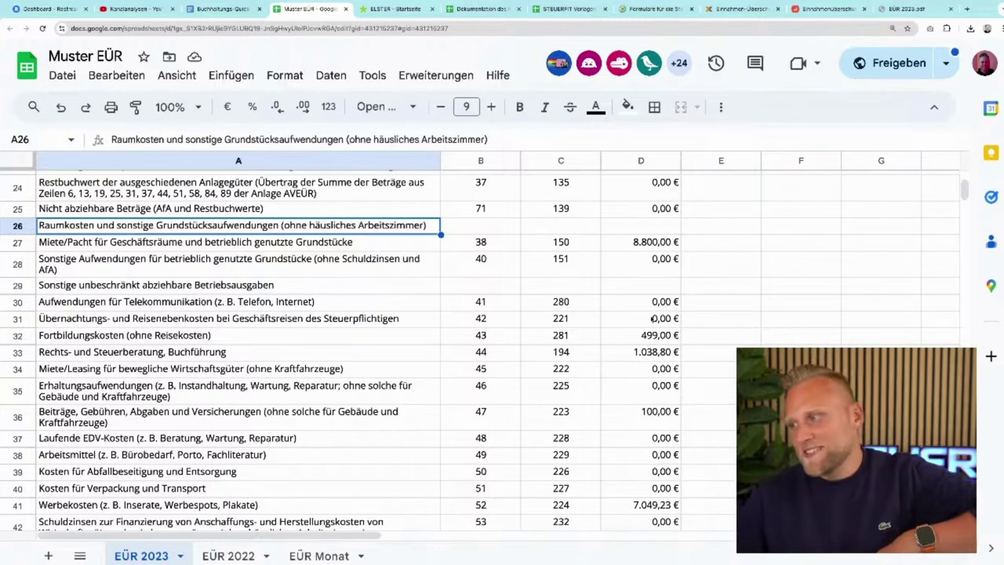
scroll(651, 317, "up", 8)
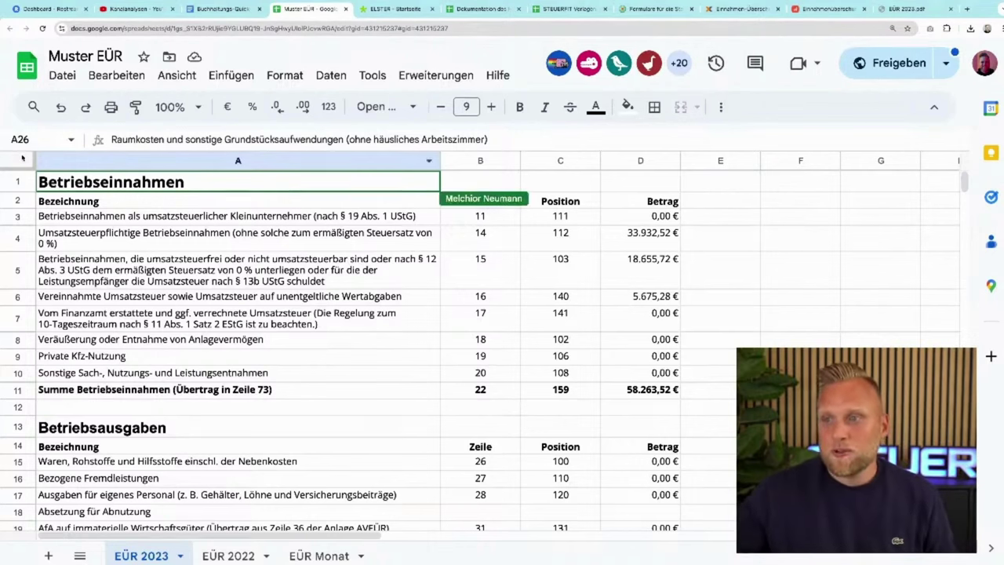
left_click(36, 157)
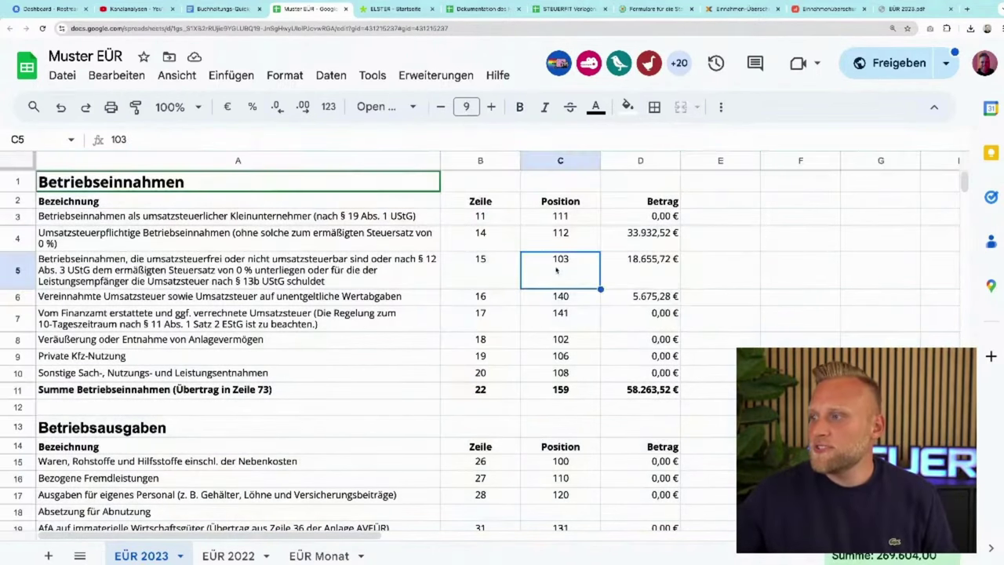
left_click(559, 269)
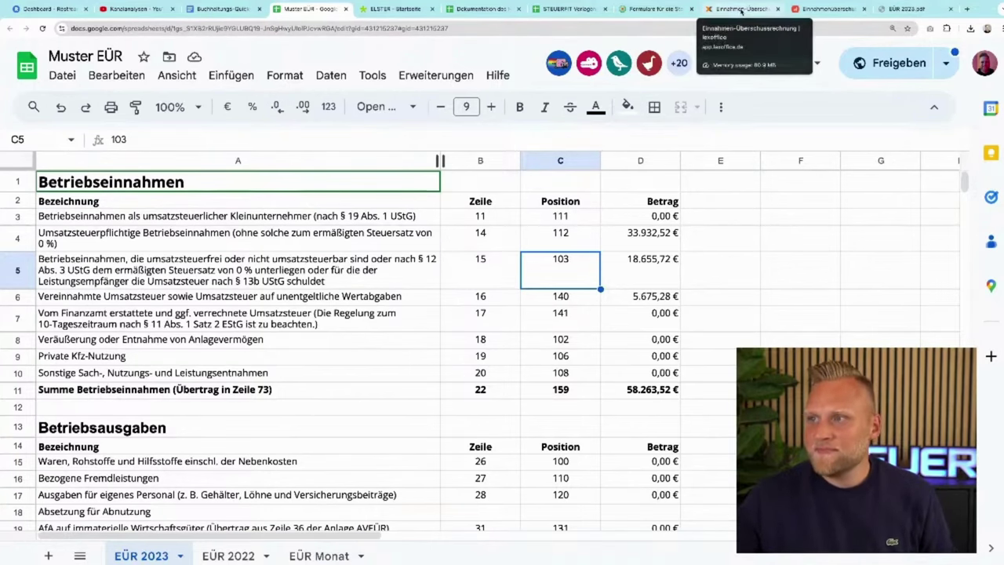
Step: Place the lexoffice report tab directly before the Muster EÜR tab and highlight the report's tax-free income amount in Zeile 15
left_click_drag(742, 9, 312, 7)
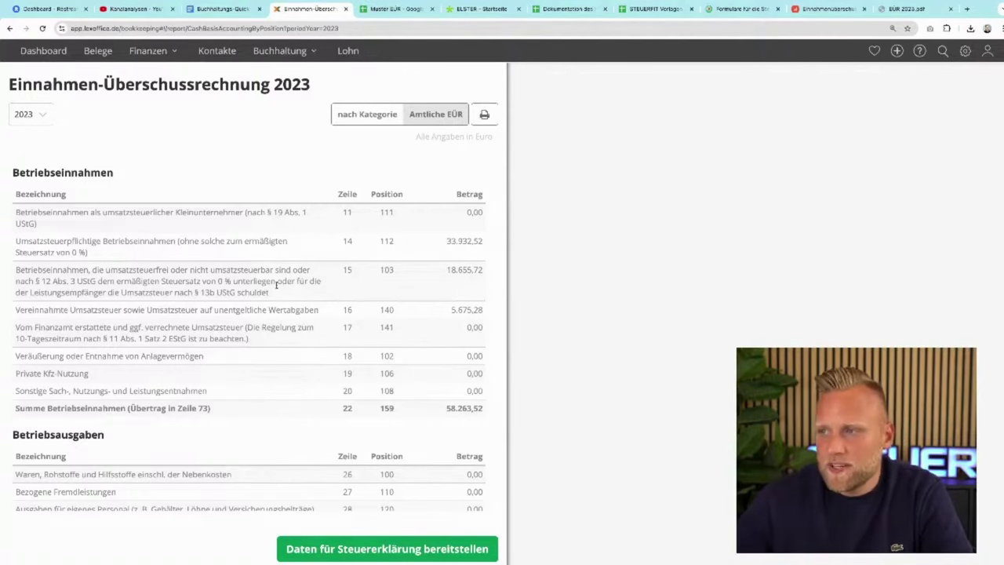
left_click(408, 14)
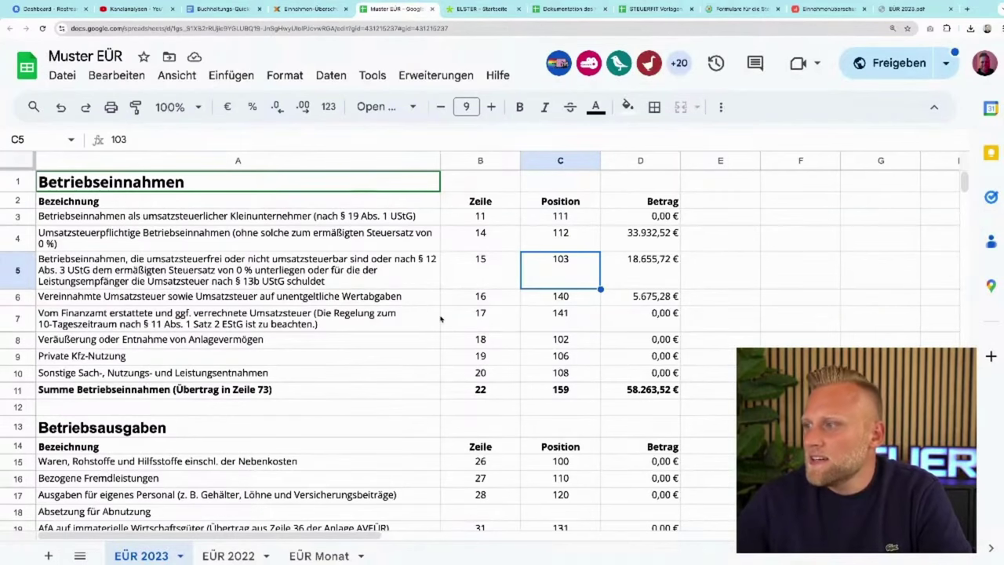
left_click(310, 9)
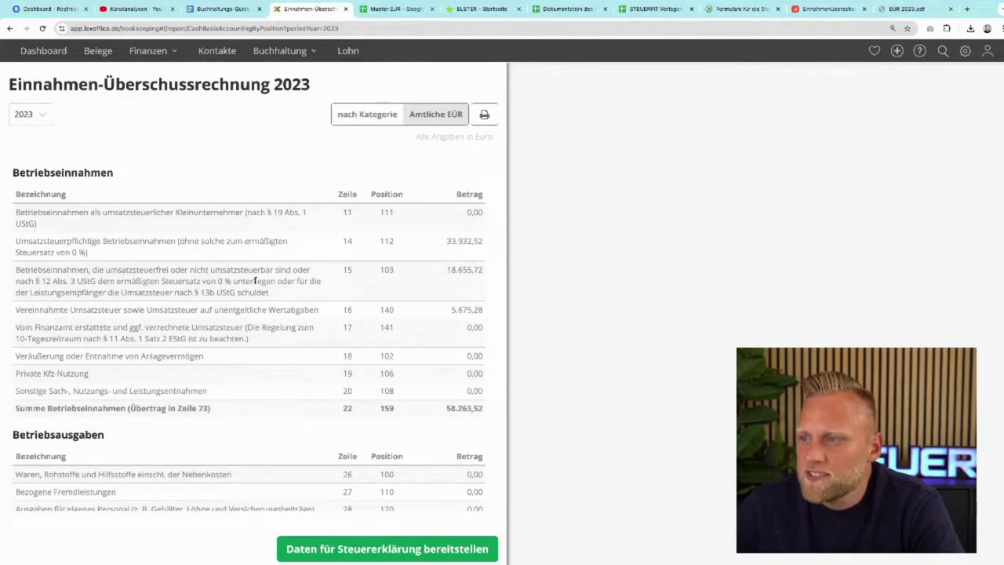
double_click(460, 270)
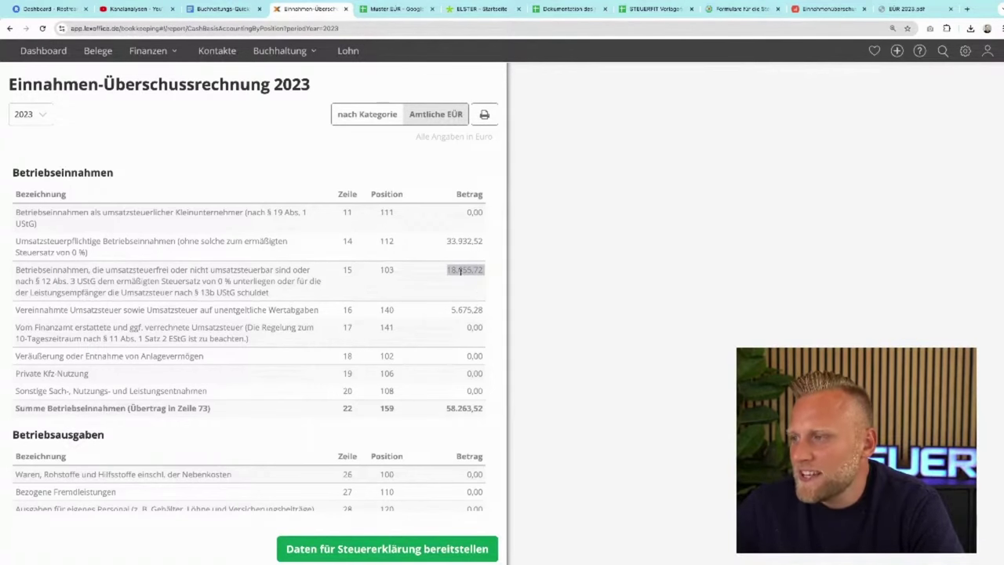
left_click(126, 311)
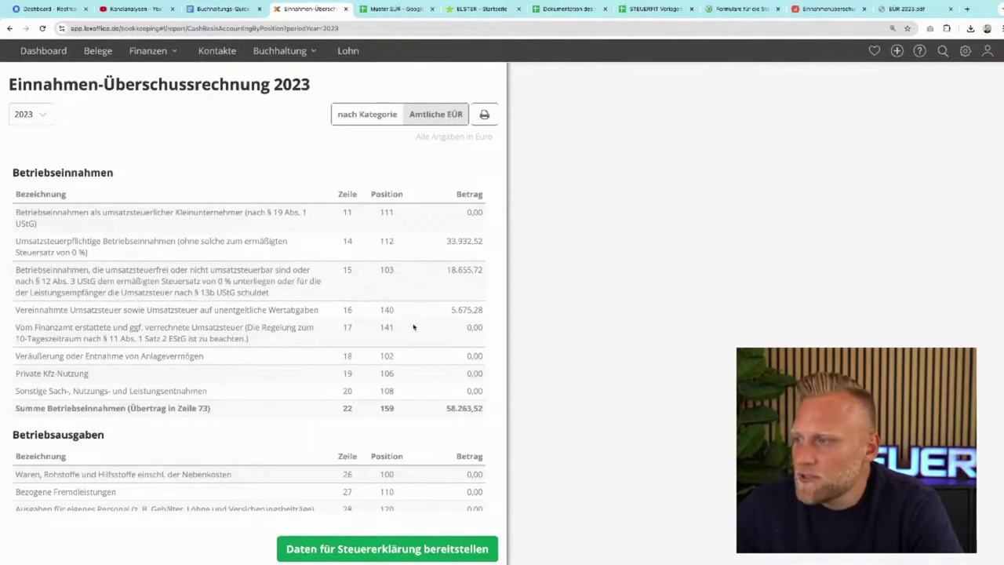
Step: Review the report's Betriebsausgaben and highlight the amount and description of Miete/Pacht für Geschäftsräume in Zeile 38
scroll(374, 352, "down", 3)
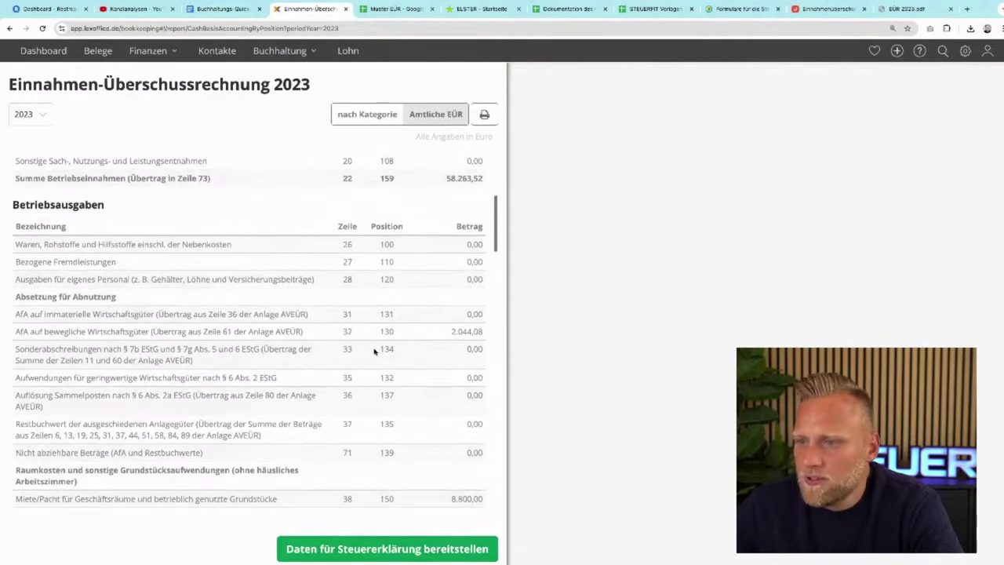
scroll(470, 331, "down", 2)
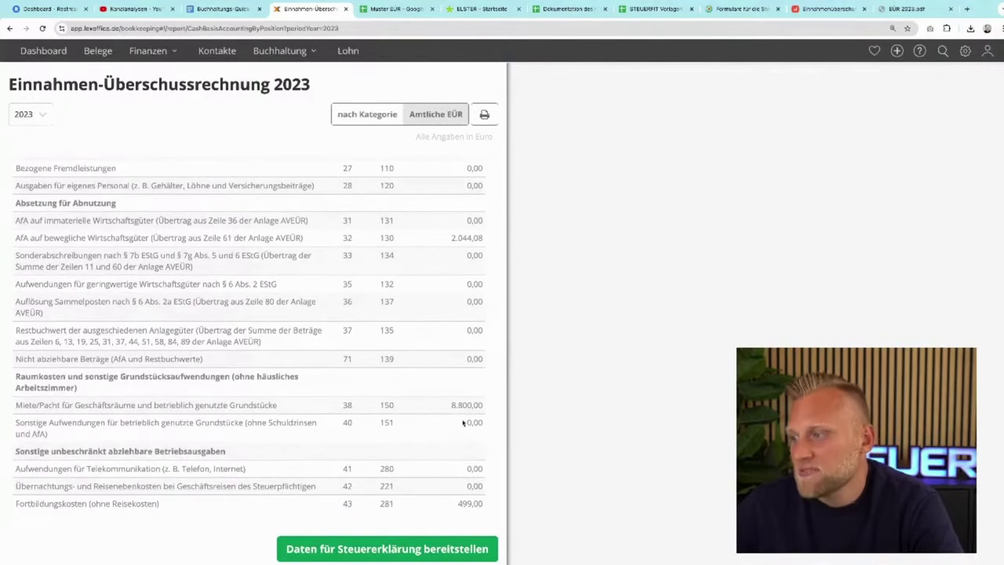
scroll(464, 408, "up", 7)
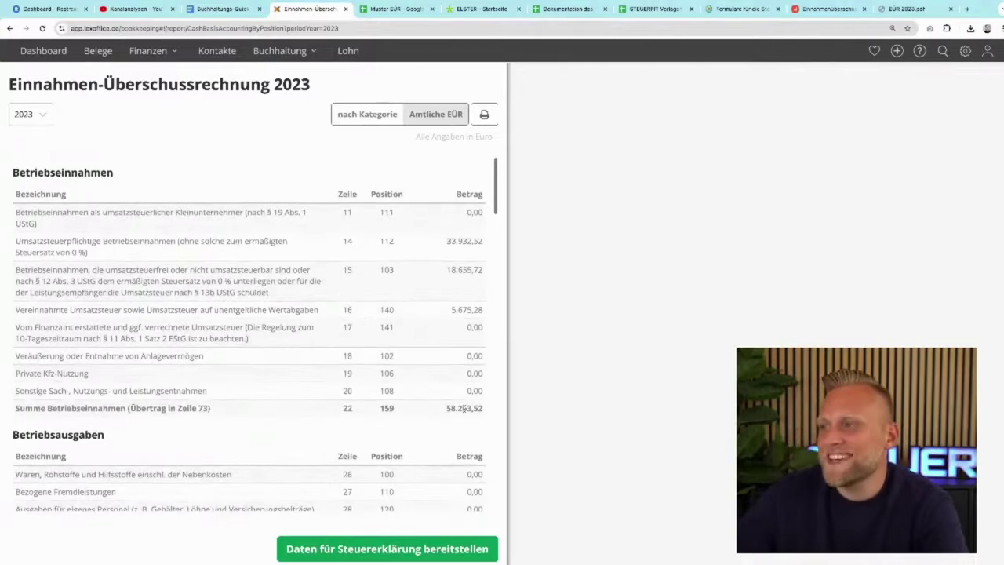
scroll(463, 407, "down", 9)
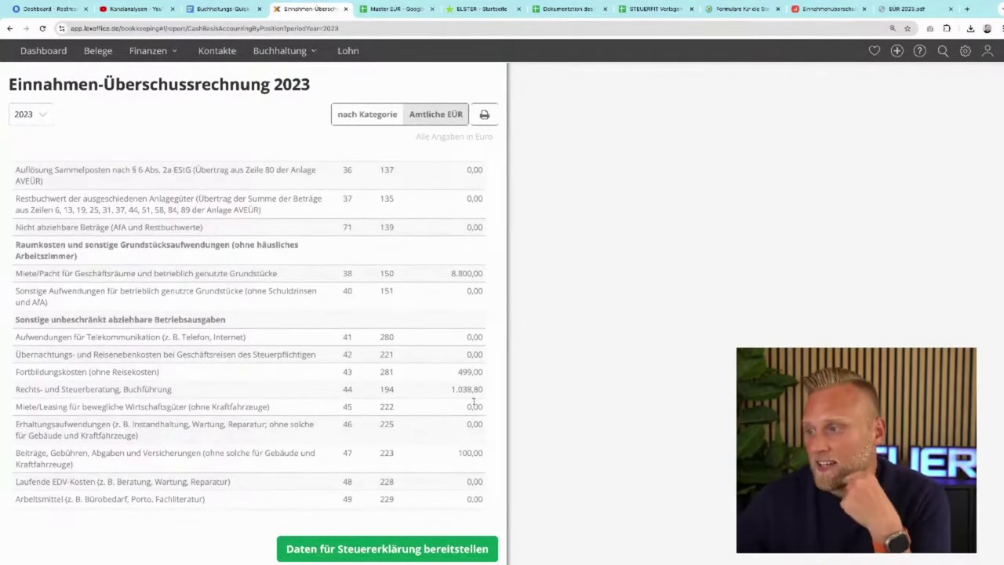
double_click(466, 272)
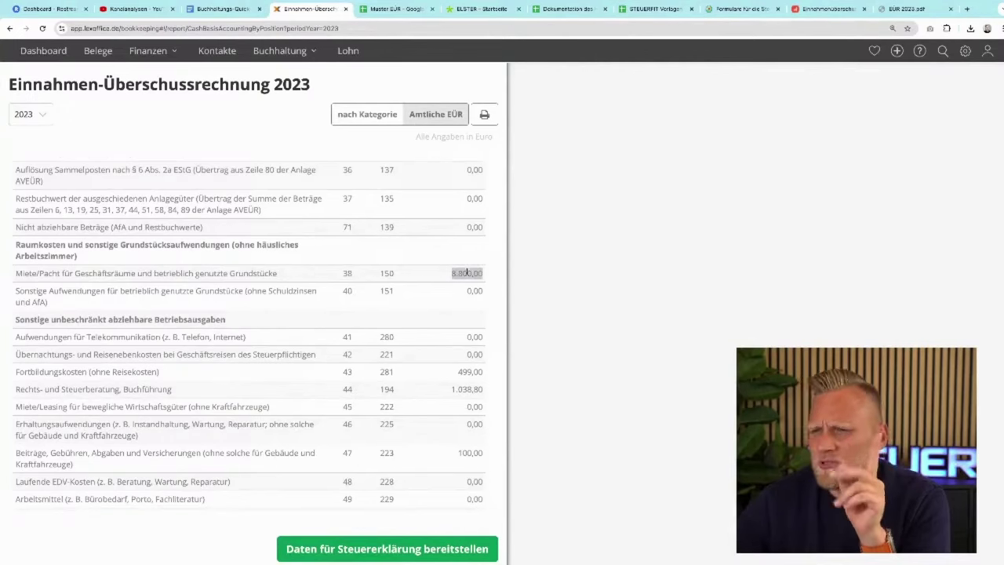
scroll(467, 272, "up", 10)
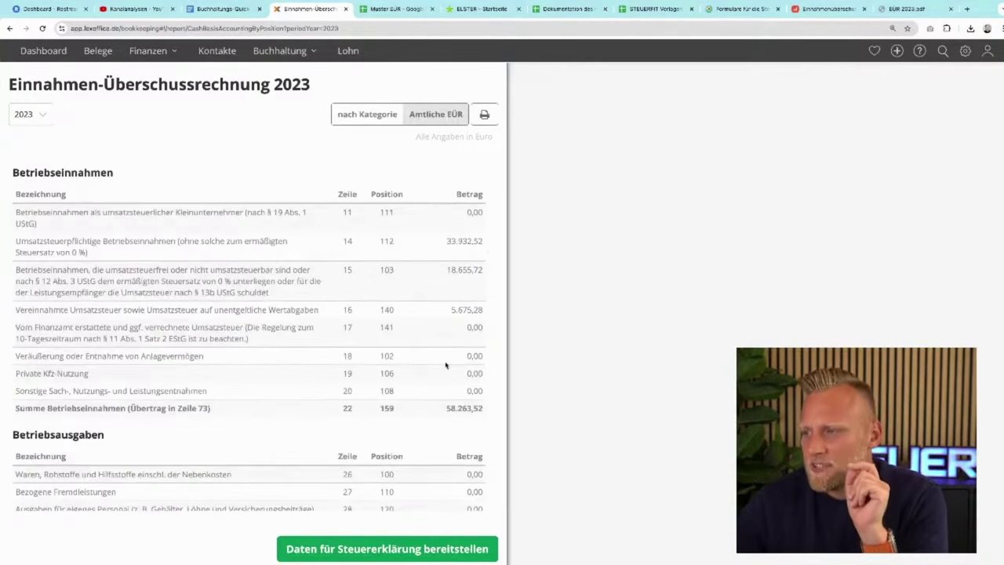
scroll(456, 408, "down", 10)
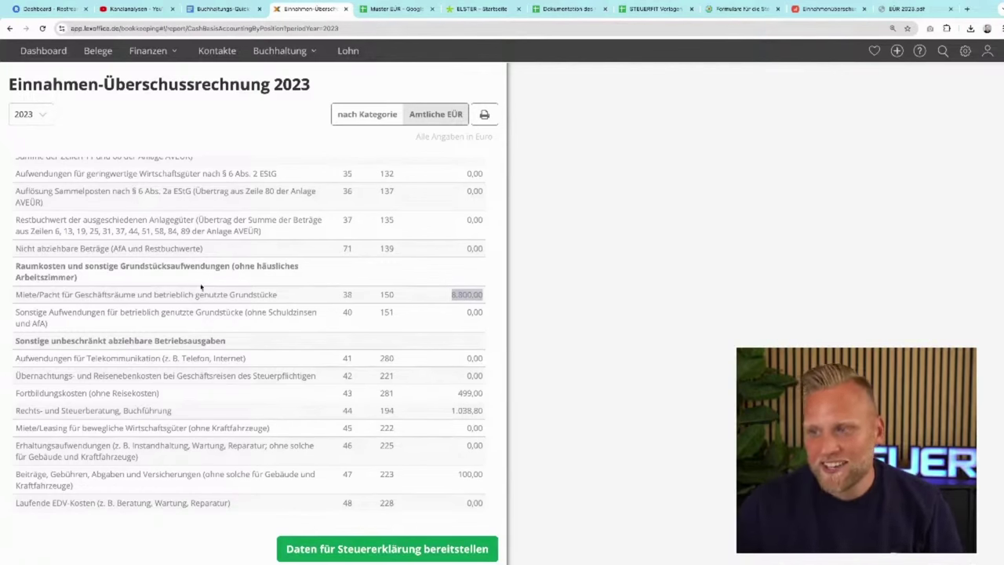
left_click_drag(62, 295, 72, 295)
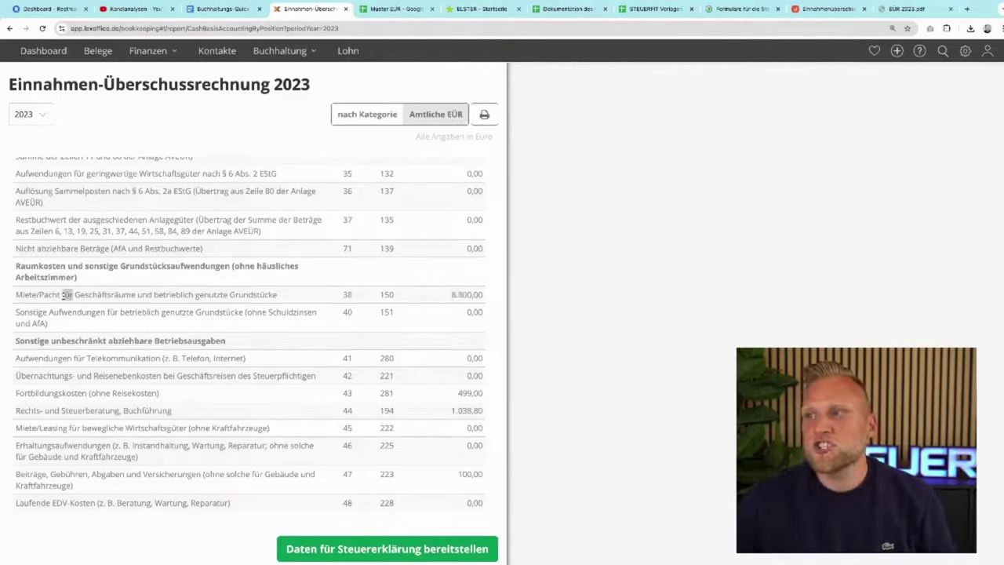
triple_click(67, 295)
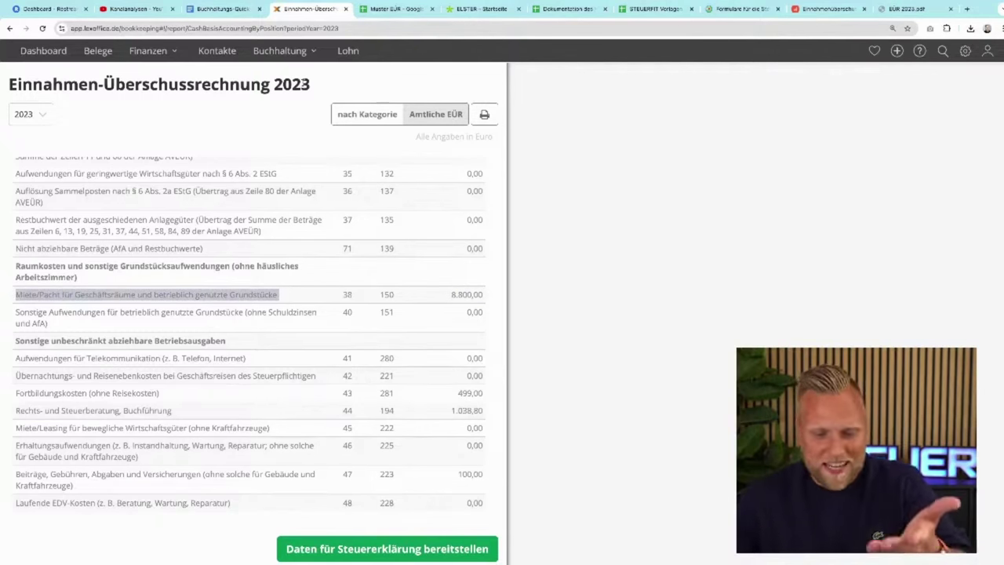
Step: Search the Kontenübersicht for "raum" for the year 2023, with empty accounts and categories shown
left_click(289, 57)
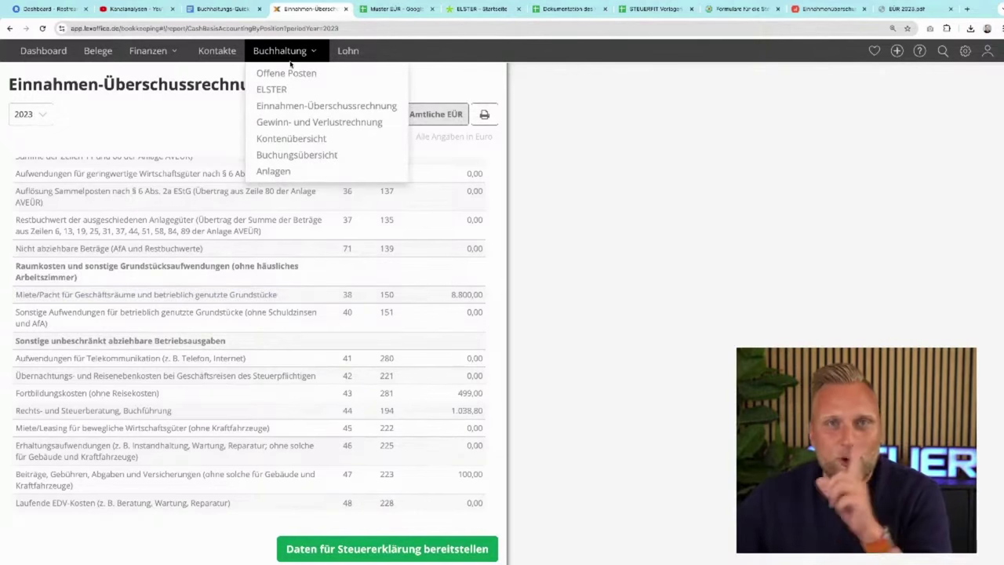
left_click(291, 139)
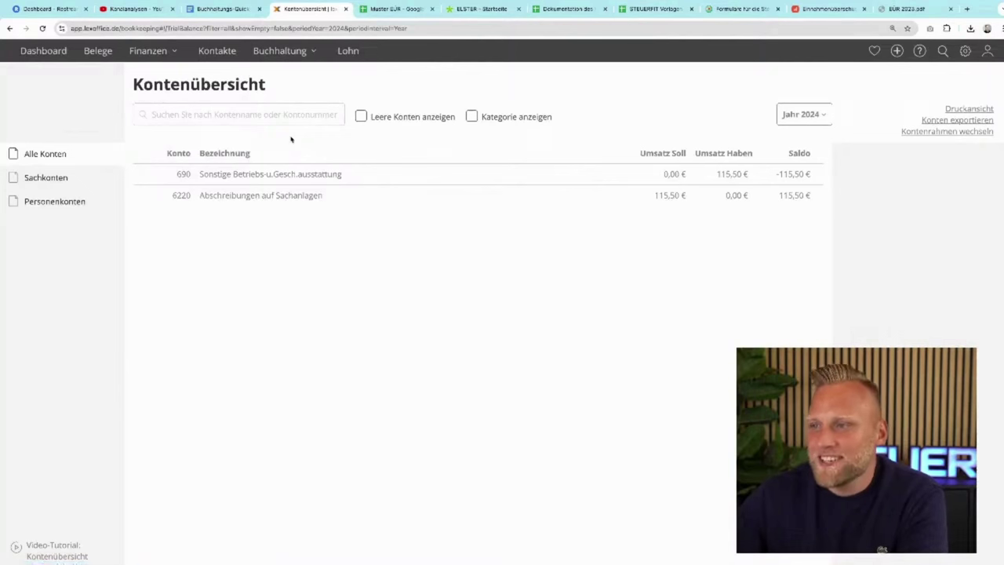
left_click(282, 51)
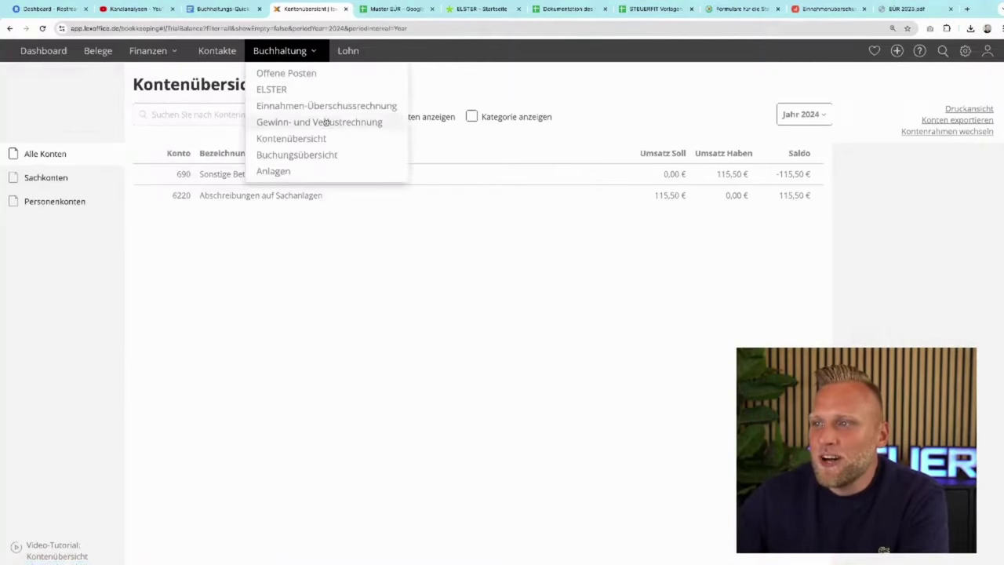
left_click(290, 142)
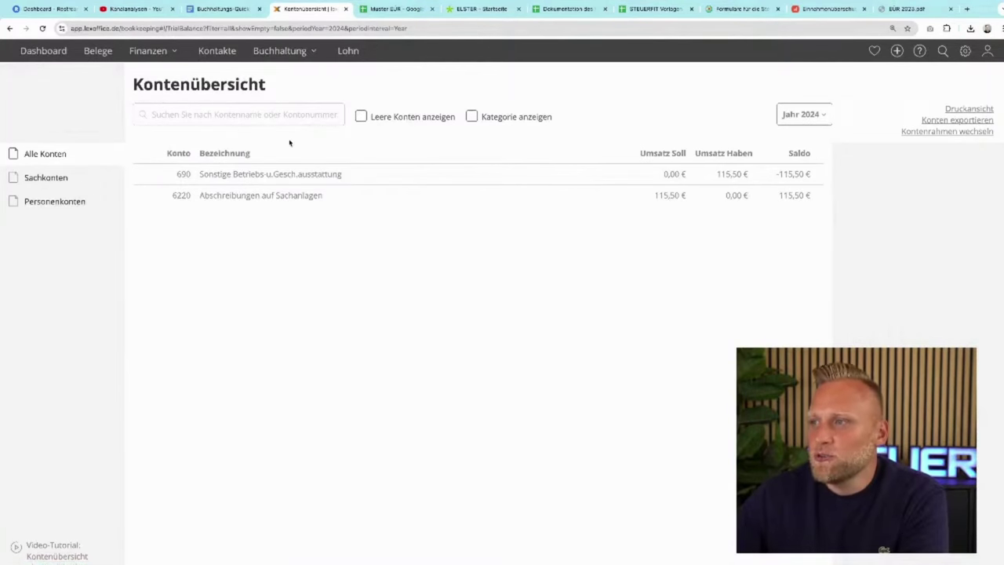
left_click(252, 122)
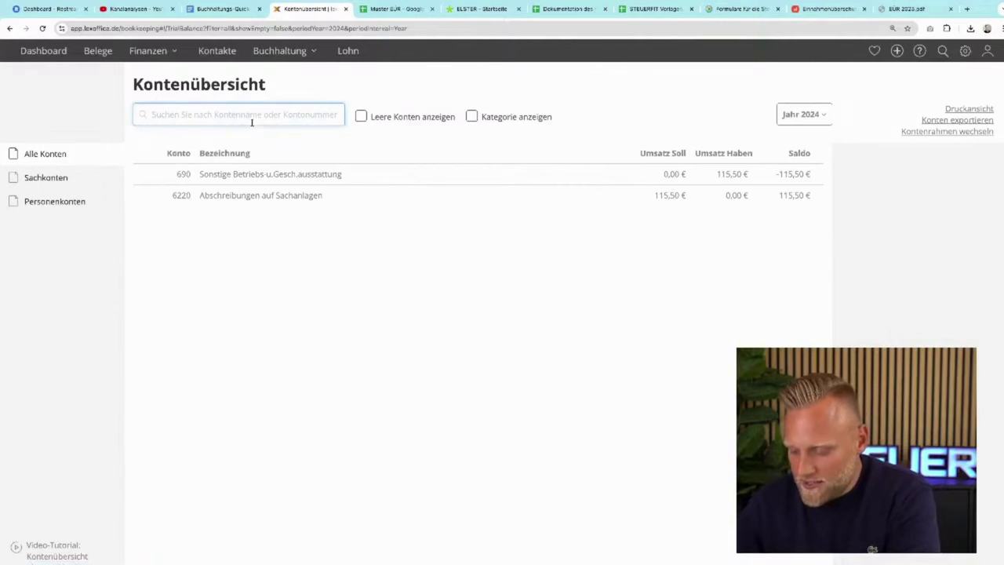
type("mie")
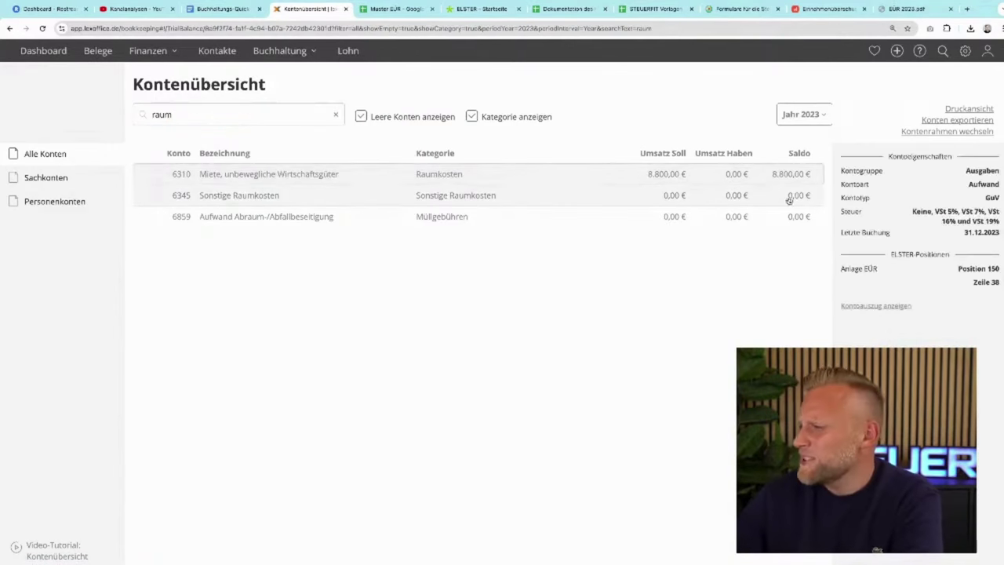
Step: Open the 2023 statement of the rent account (Miete, unbewegliche Wirtschaftsgüter), view the February booking and highlight the statement's heading
left_click(861, 306)
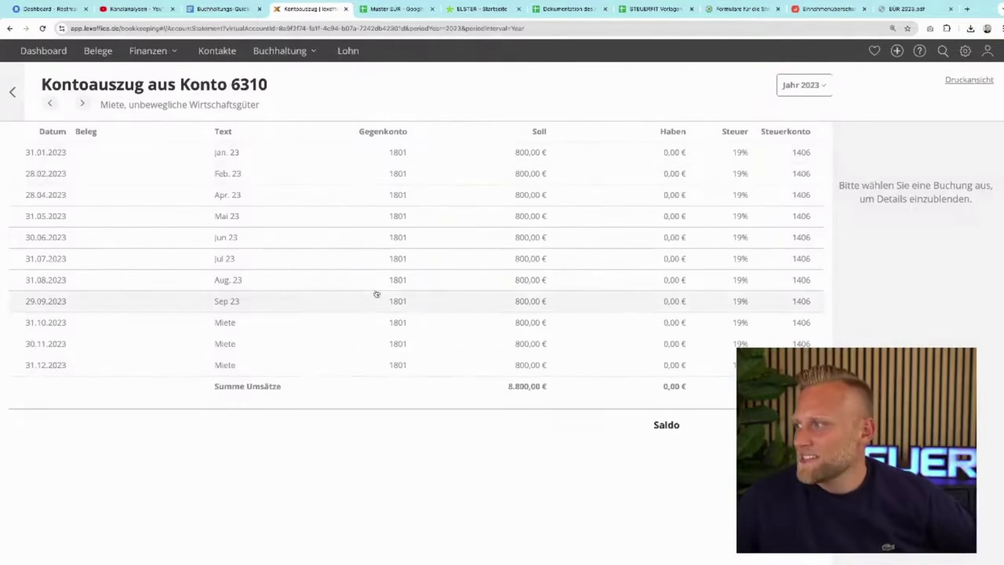
left_click(254, 173)
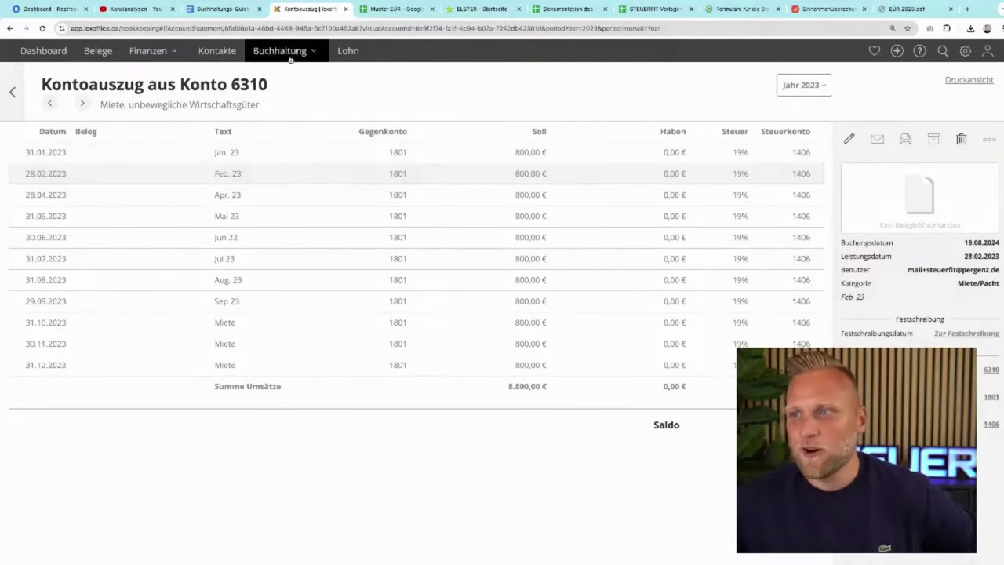
triple_click(146, 103)
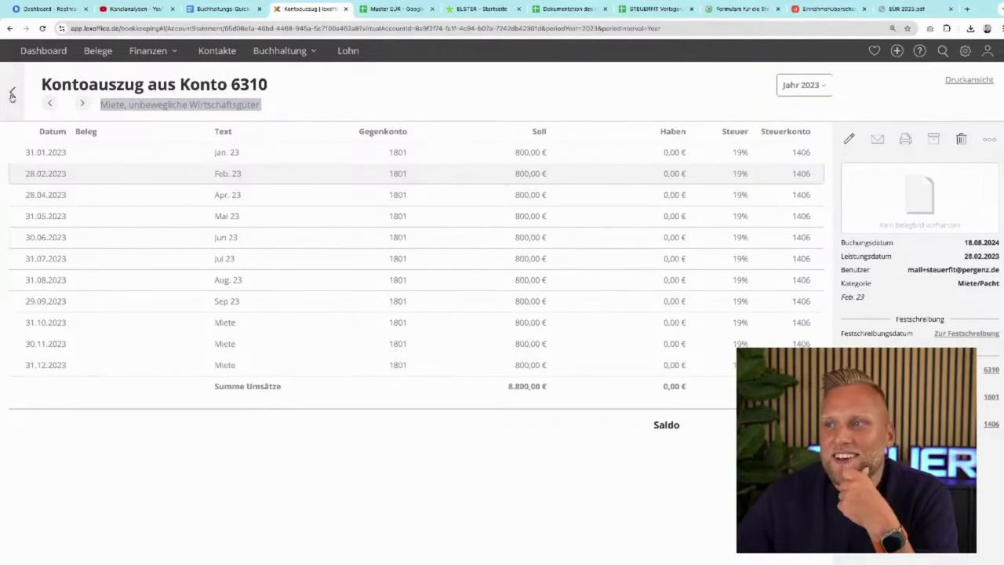
double_click(259, 83)
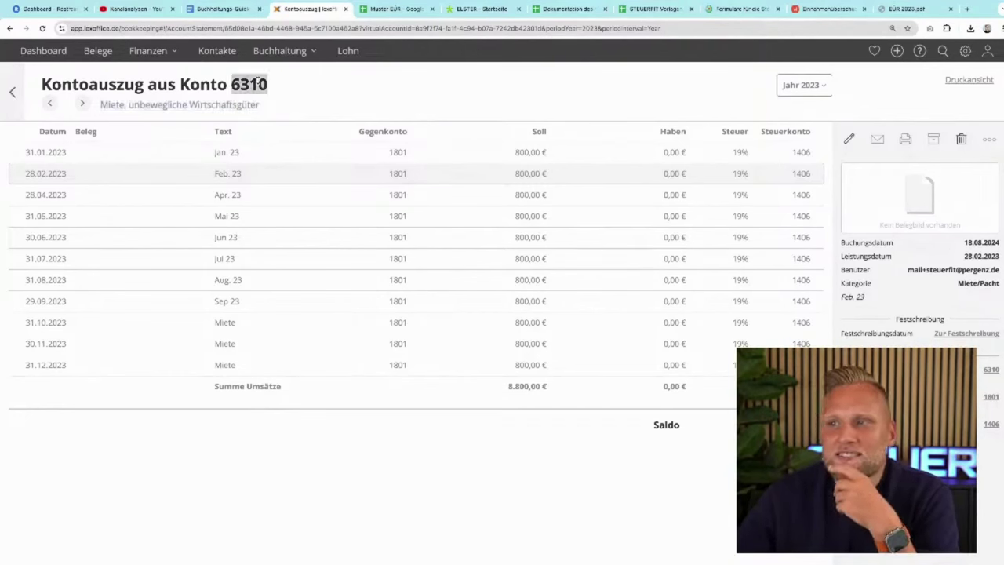
left_click(258, 83)
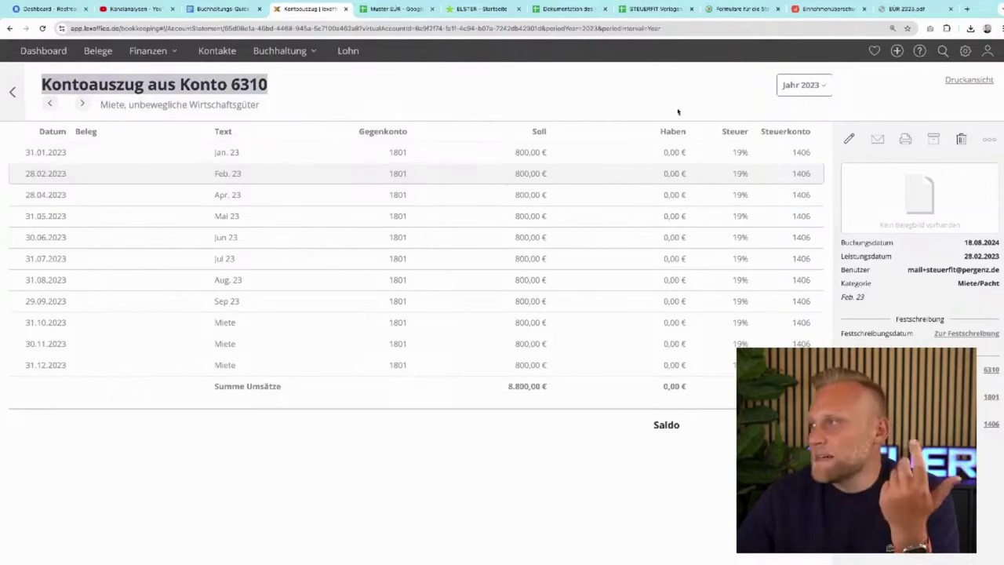
Step: Open the data export page and choose Individueller Zeitraum as the export period
left_click(965, 51)
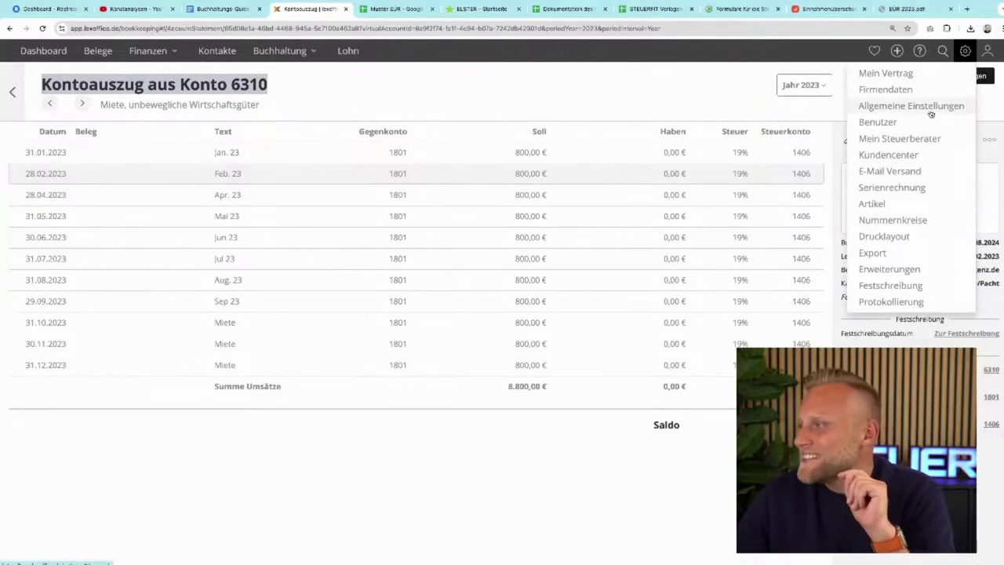
left_click(872, 253)
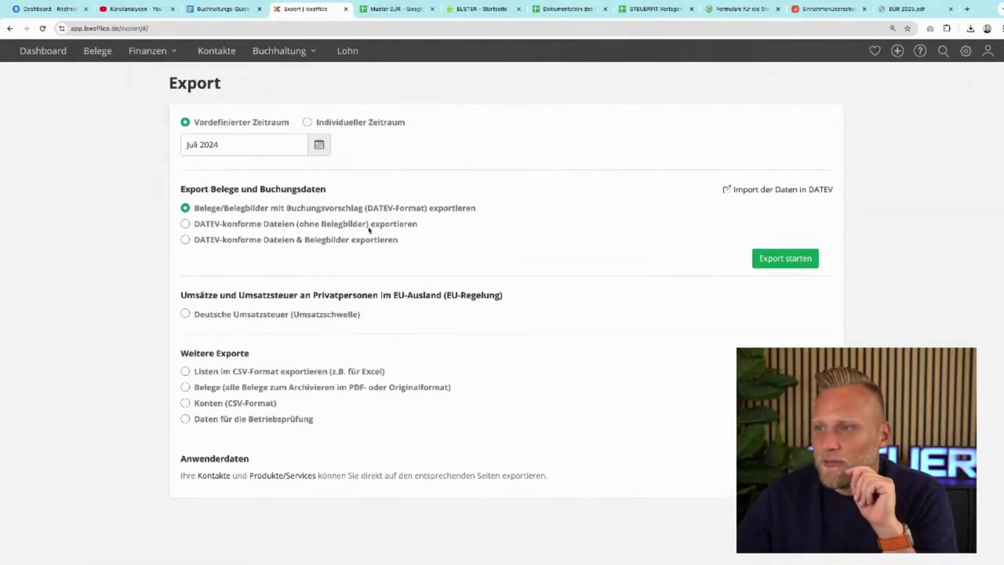
left_click(307, 122)
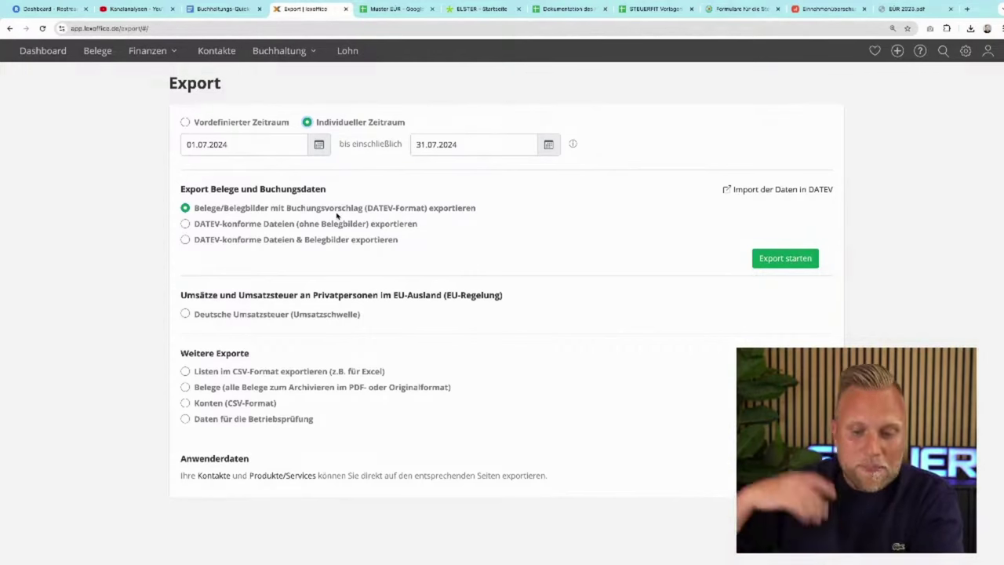
Step: View the ELSTER Umsatzsteuer-Zahllast page, then open the Einnahmen-Überschussrechnung for the year 2023
left_click(293, 56)
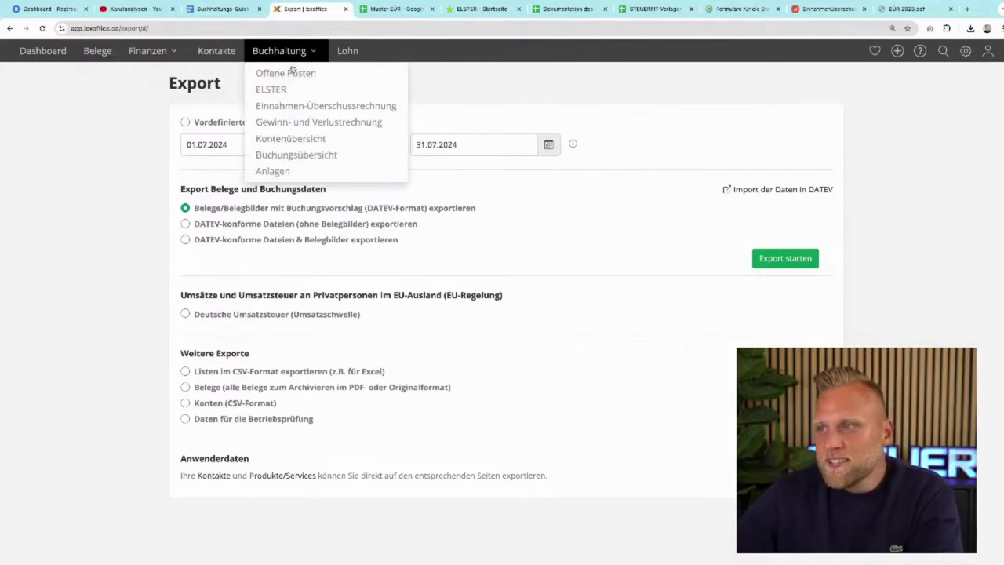
left_click(290, 90)
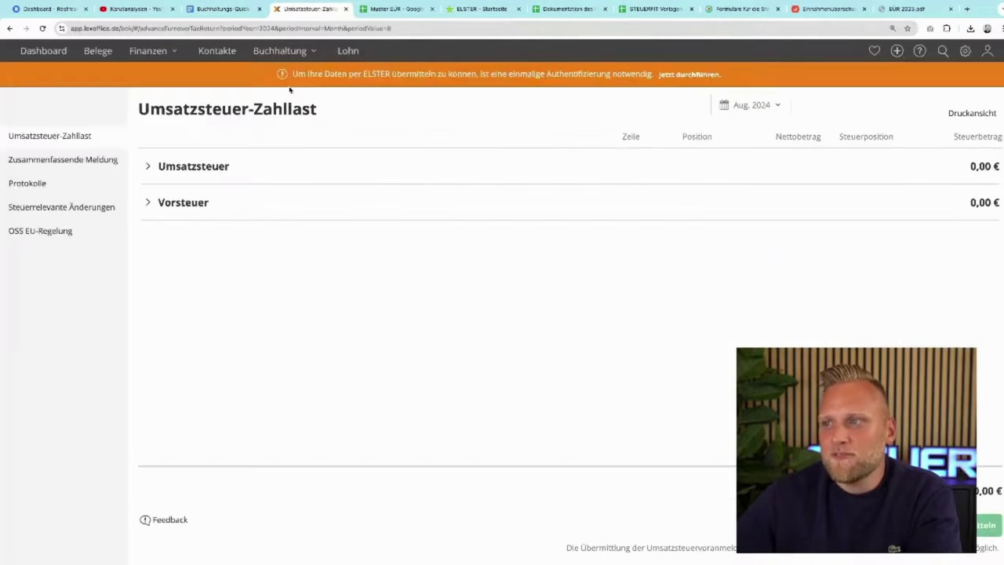
left_click(281, 55)
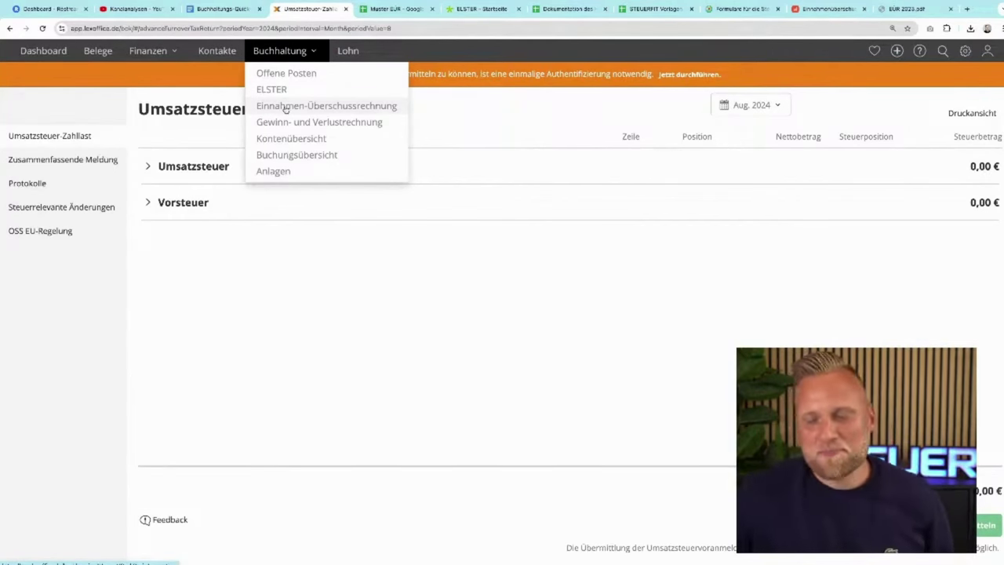
left_click(285, 108)
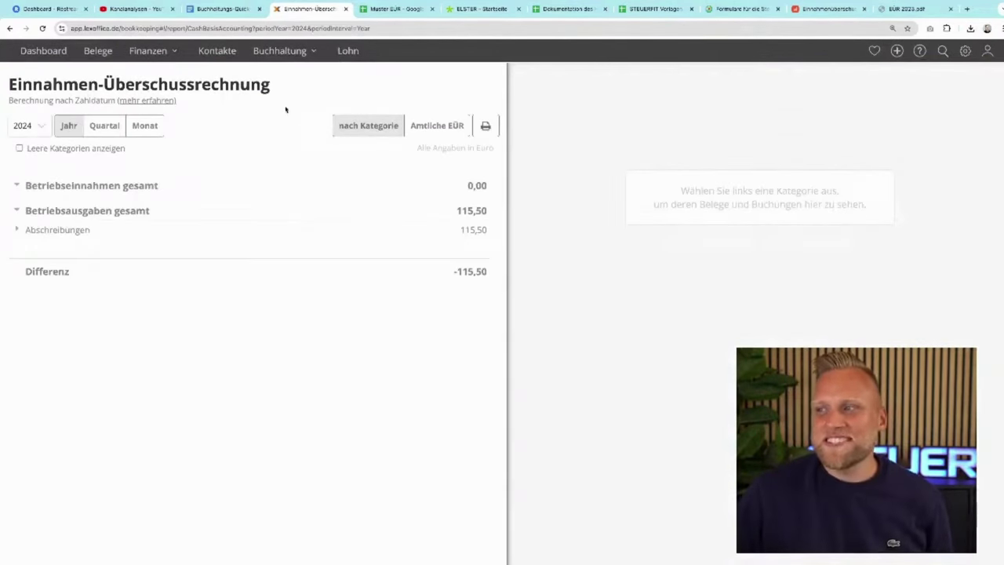
left_click(43, 126)
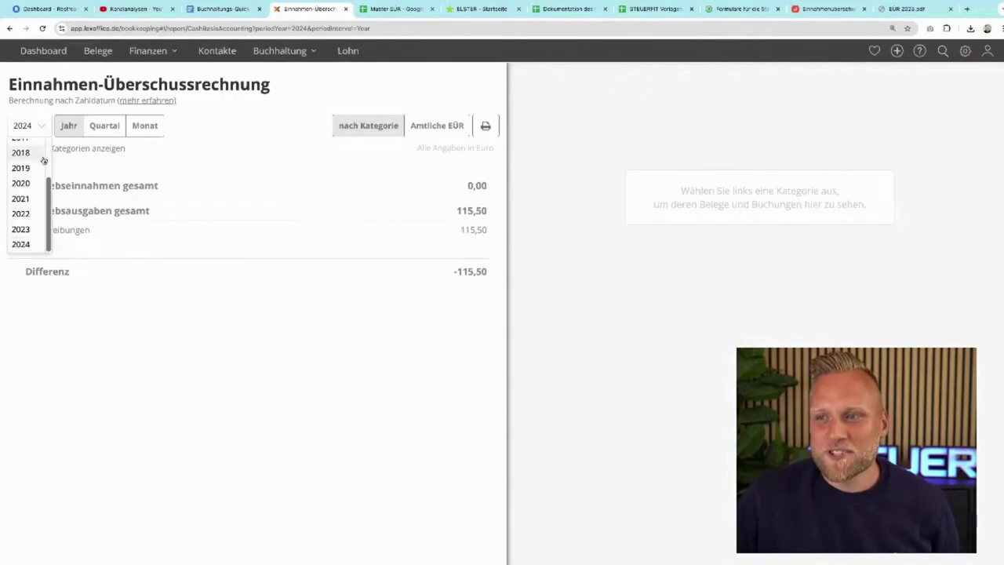
left_click(23, 229)
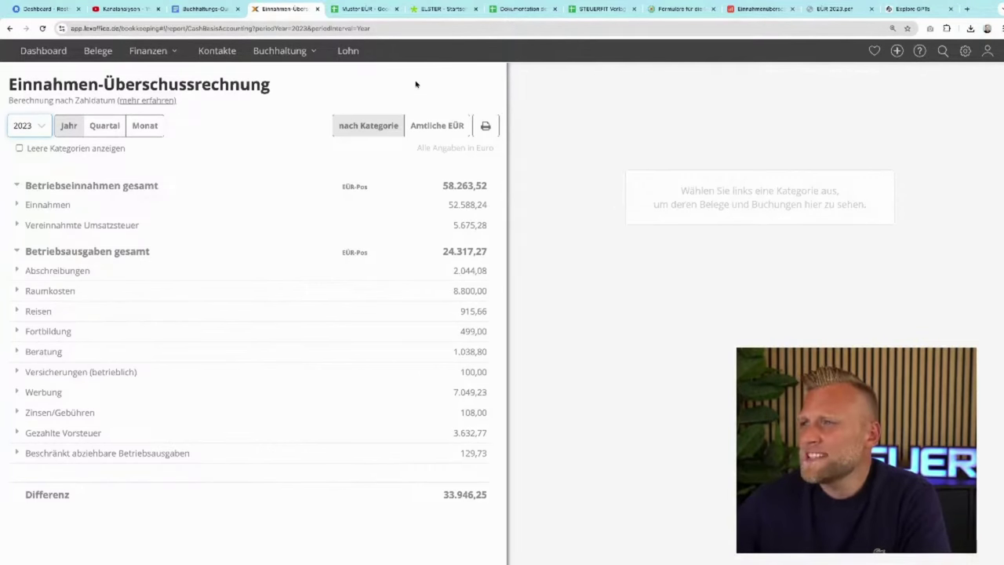
Step: Switch to the Buchhaltungs-Quick-Check-Liste document, place its browser tab after lexoffice, and highlight the Wöchentliche Routine heading
left_click(216, 11)
left_click_drag(215, 11, 280, 11)
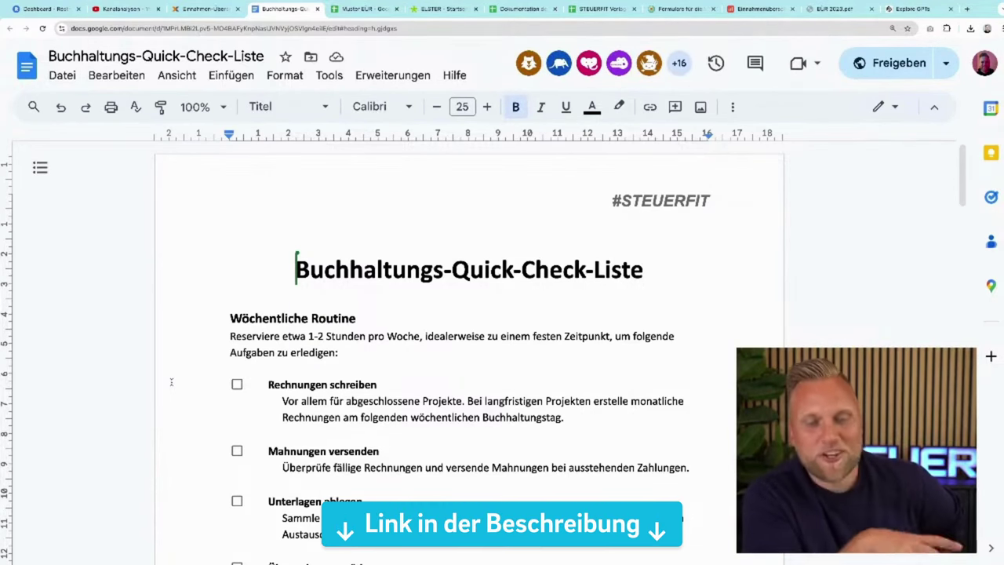
triple_click(255, 315)
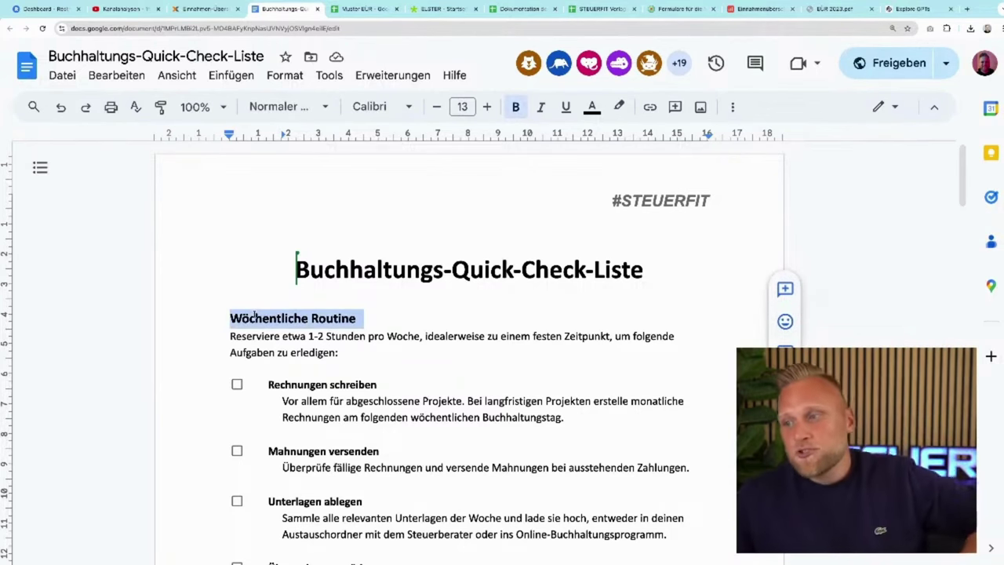
Step: Find the Monatliche Routine section and highlight its heading and the note about the quarterly Umsatzsteuer appointment
scroll(253, 315, "down", 1)
scroll(253, 315, "down", 5)
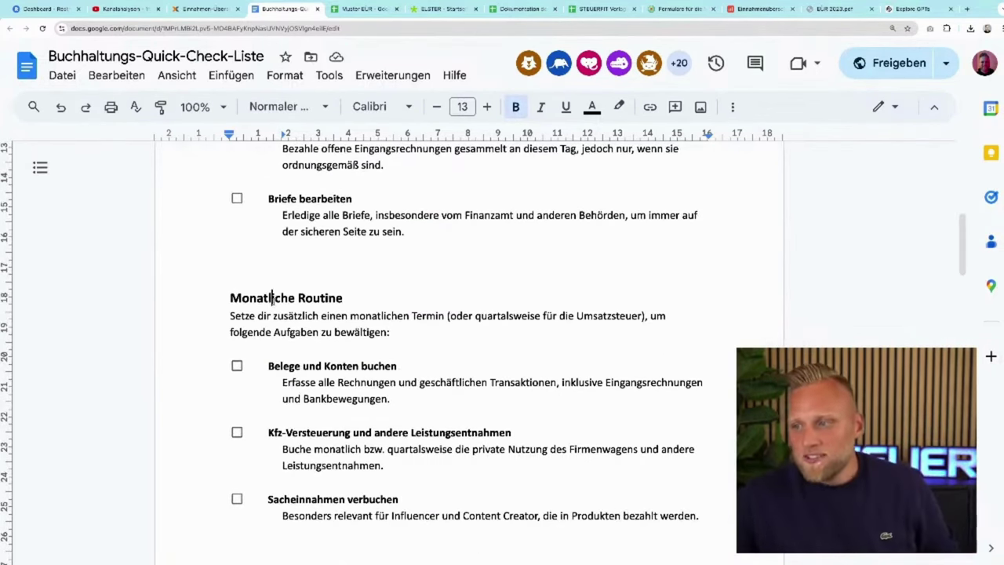
triple_click(273, 298)
left_click_drag(450, 318, 642, 322)
left_click(502, 336)
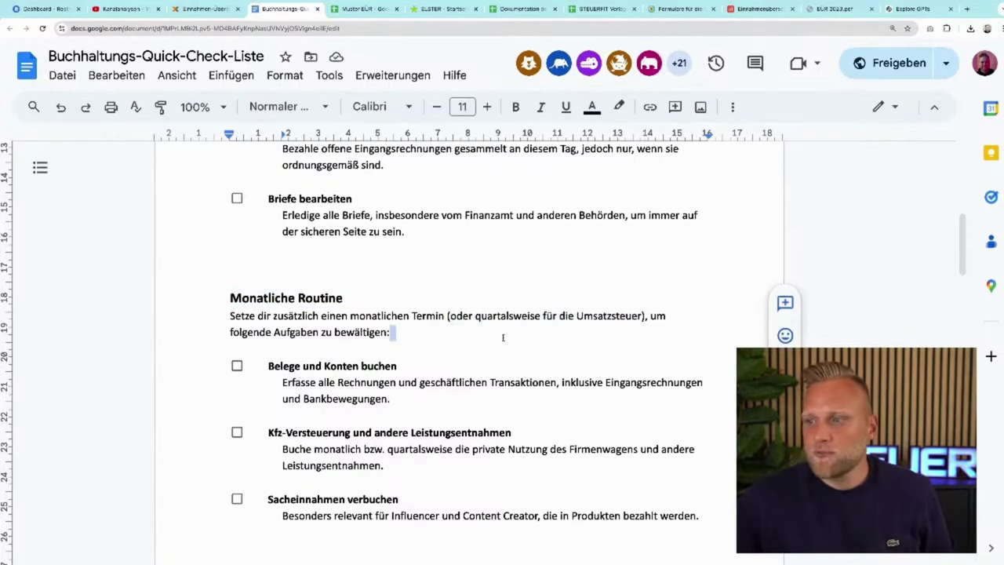
Step: Highlight the Jährliche Routine heading, its note on preparing the Buchhaltung for the Steuererklärung, and the word Verpflegungsmehraufwand in the checklist
scroll(503, 338, "down", 2)
scroll(503, 338, "down", 7)
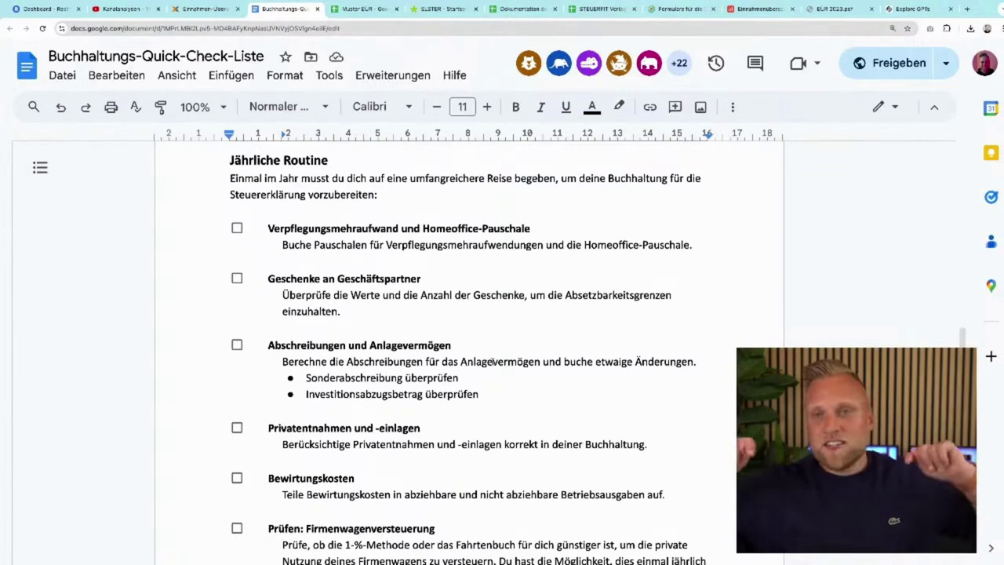
double_click(305, 160)
left_click(284, 160)
double_click(305, 160)
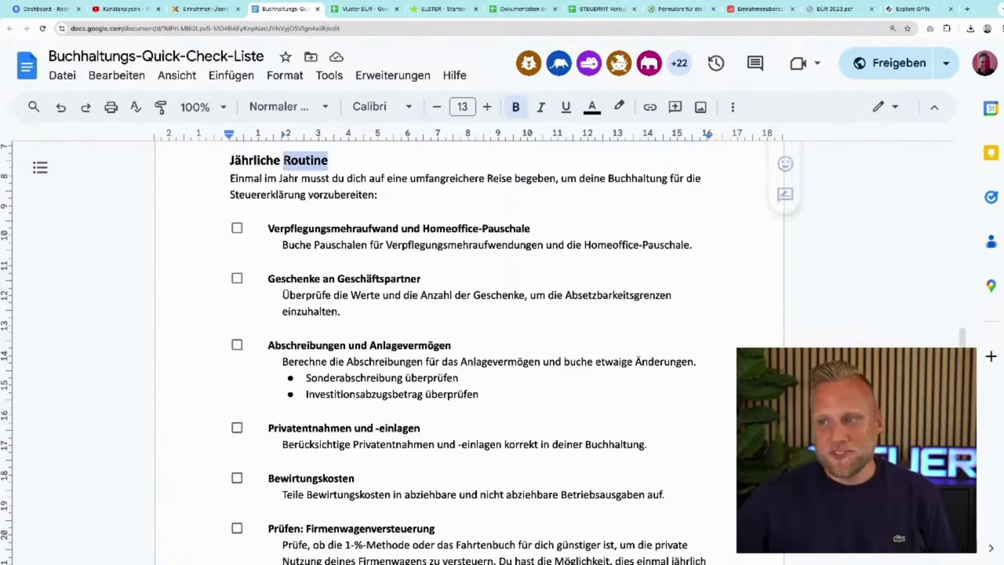
triple_click(259, 160)
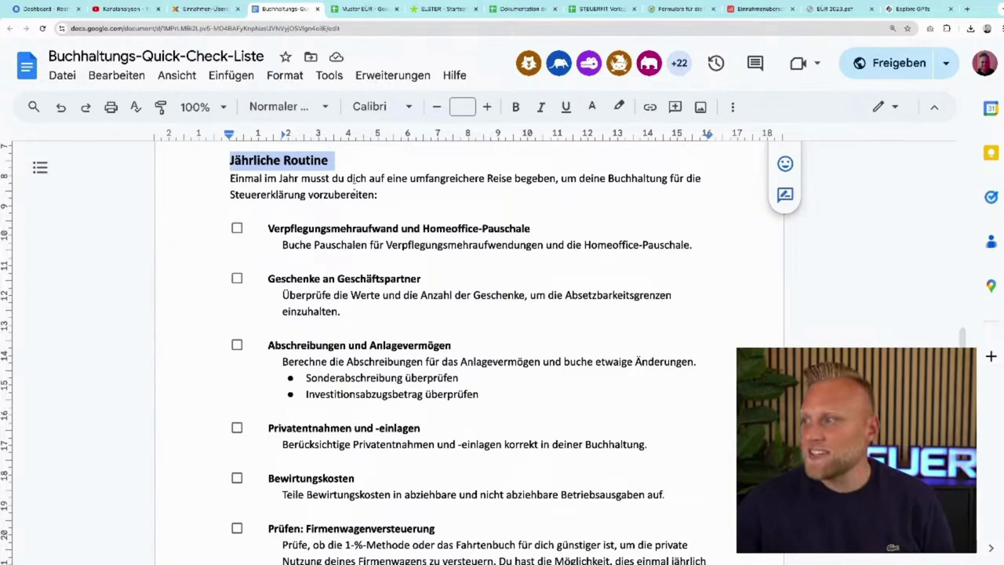
left_click_drag(584, 182, 594, 202)
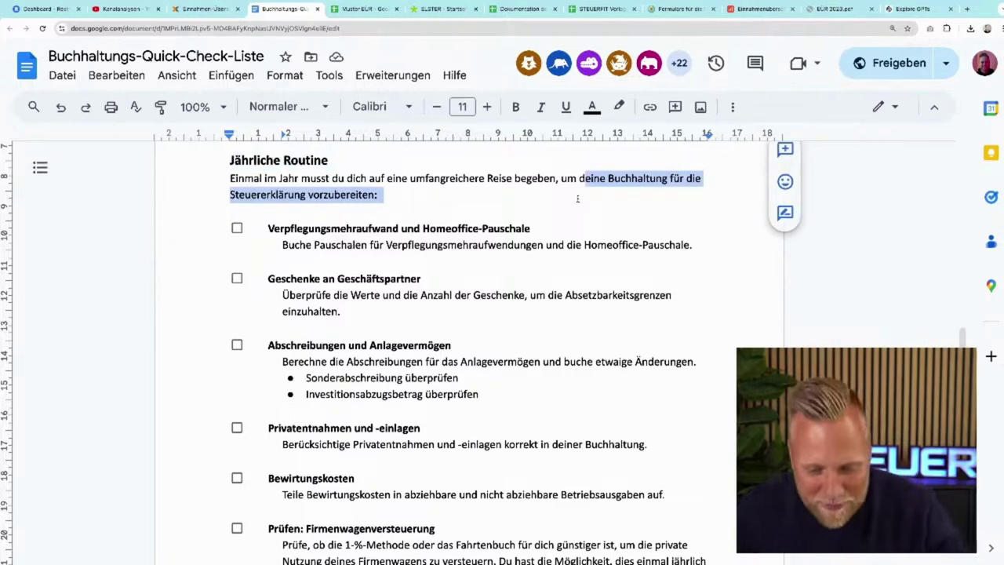
double_click(298, 228)
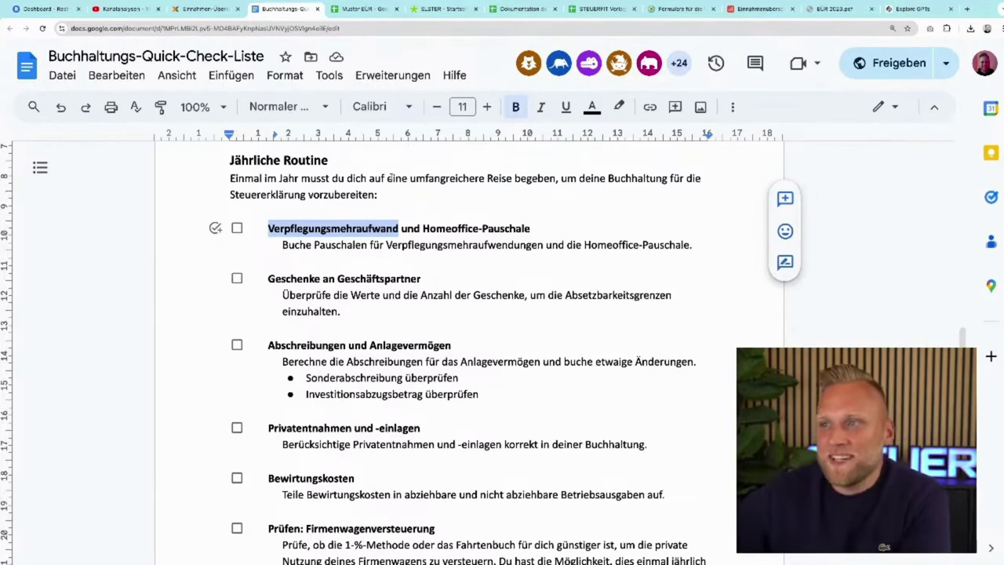
Step: Switch back to lexoffice, open the list of all Belege and show the options for creating a new Beleg
left_click(219, 8)
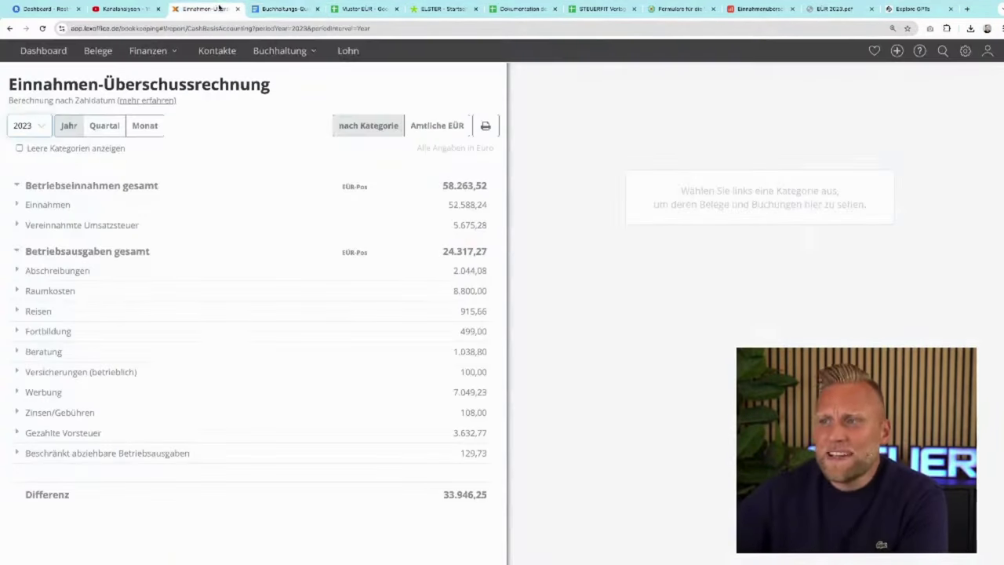
left_click(98, 52)
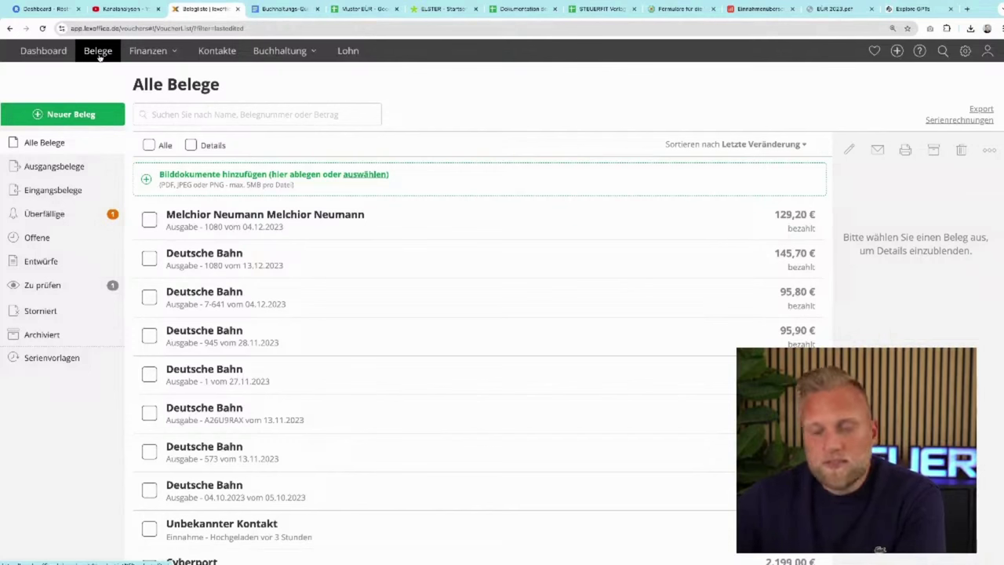
left_click(67, 115)
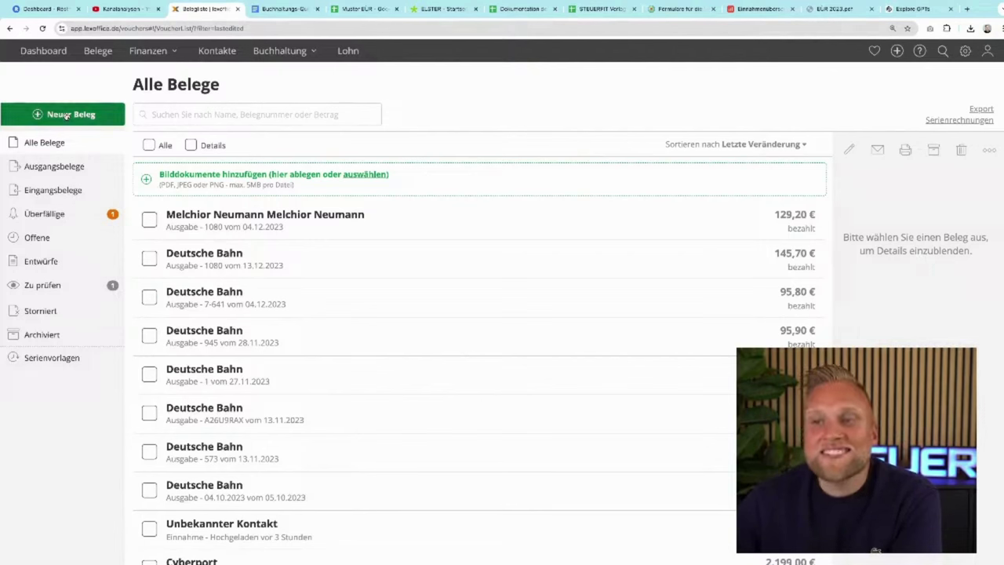
left_click(67, 115)
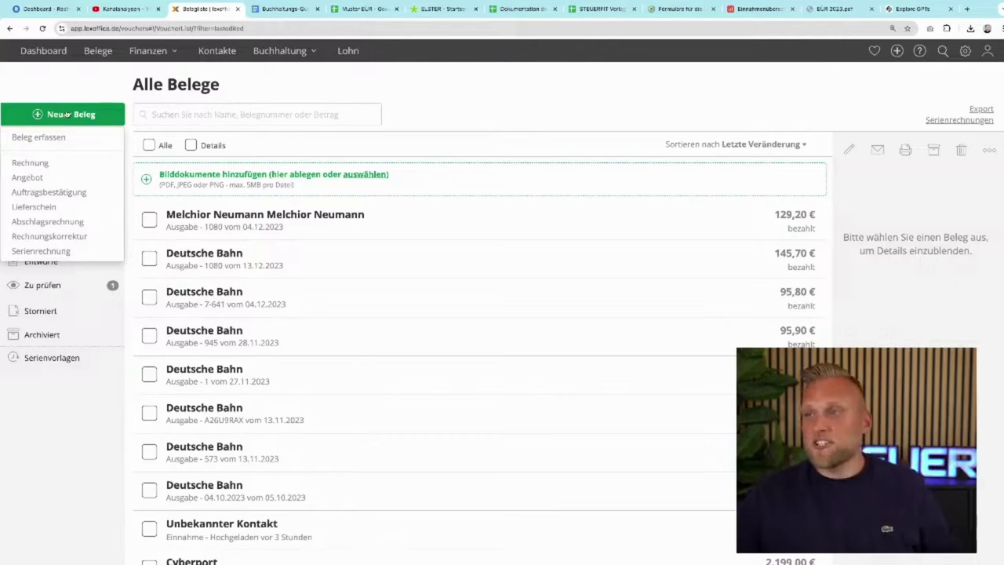
Step: Switch to the Muster EÜR spreadsheet, add a blank sheet and place it after the EÜR Monat sheet
left_click(372, 4)
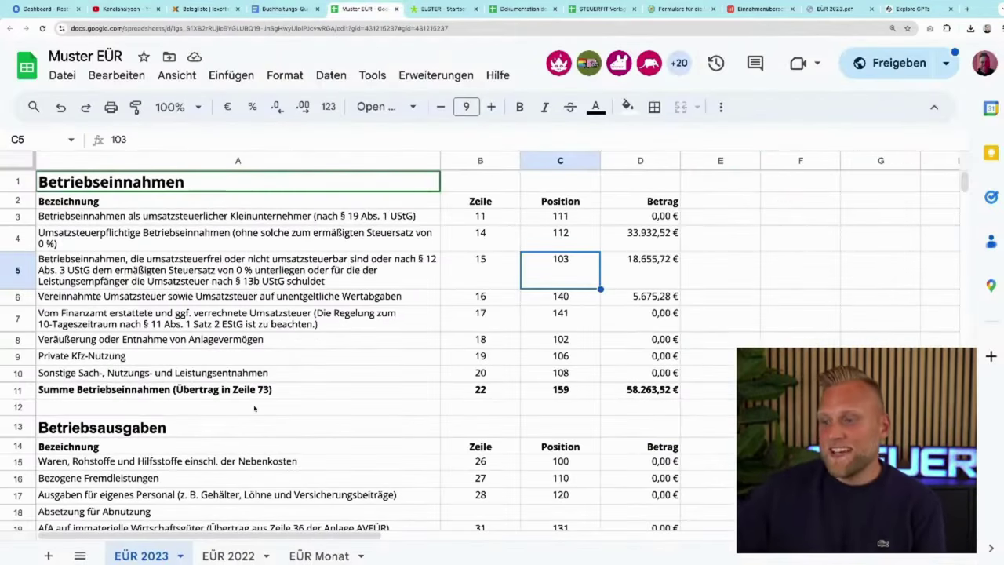
left_click(227, 556)
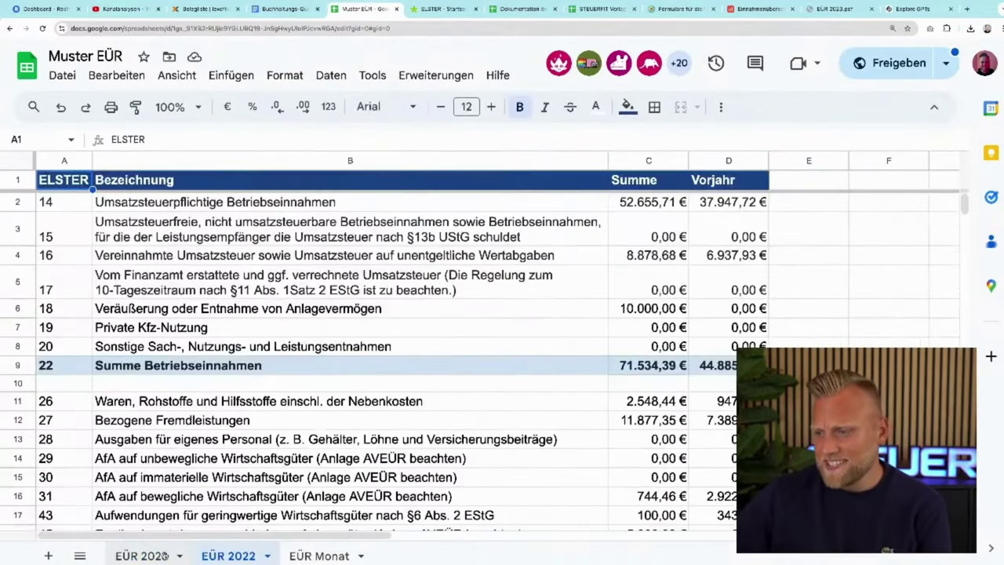
left_click(169, 555)
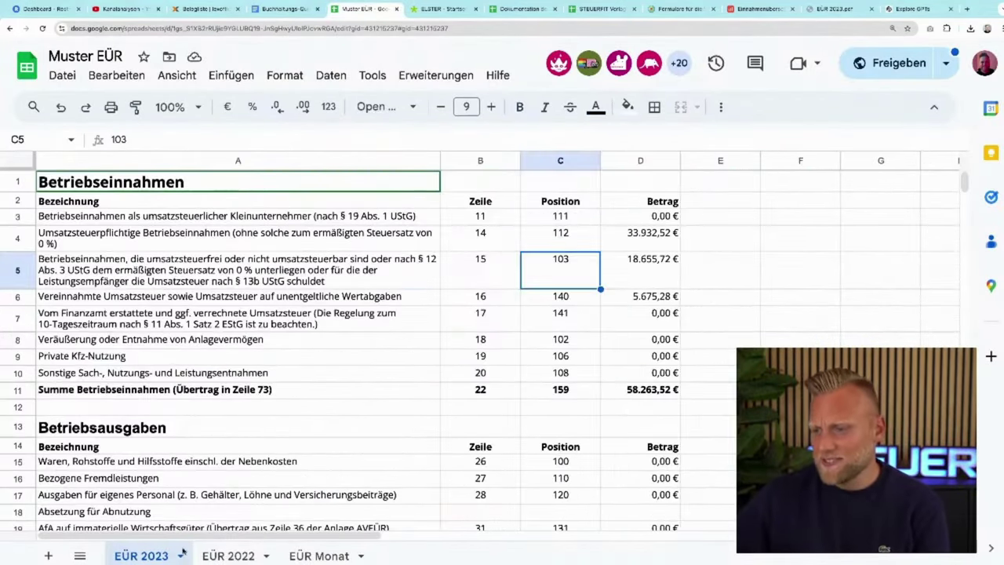
left_click(48, 556)
left_click_drag(279, 551, 439, 553)
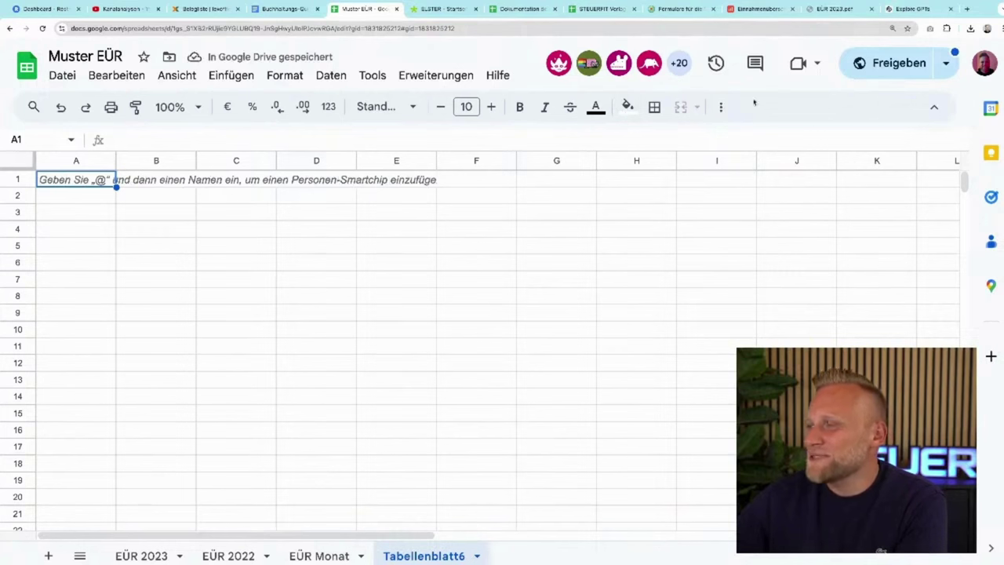
Step: Enter the date 03.01.2023 in cell A2 of the new sheet
left_click(67, 181)
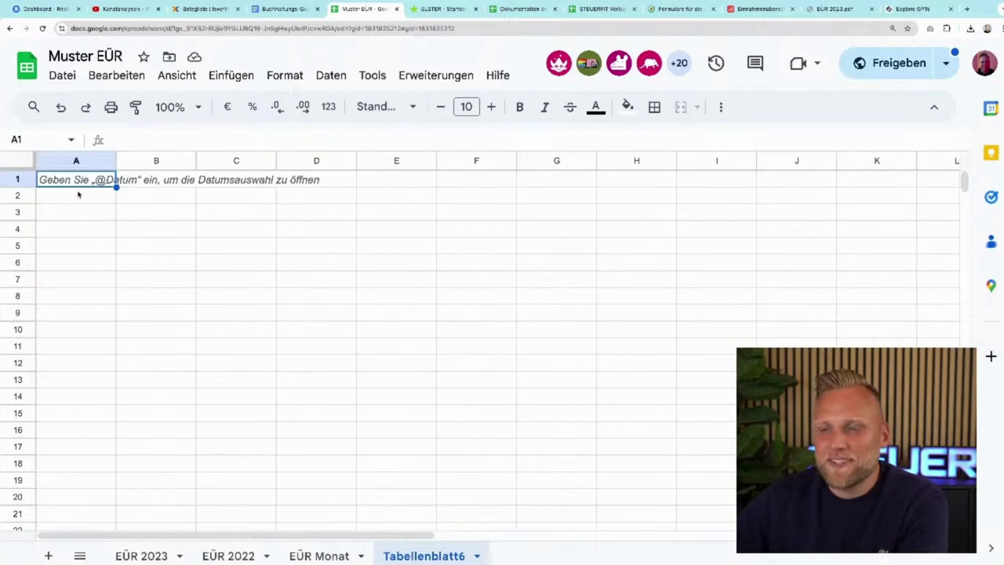
left_click_drag(78, 195, 79, 295)
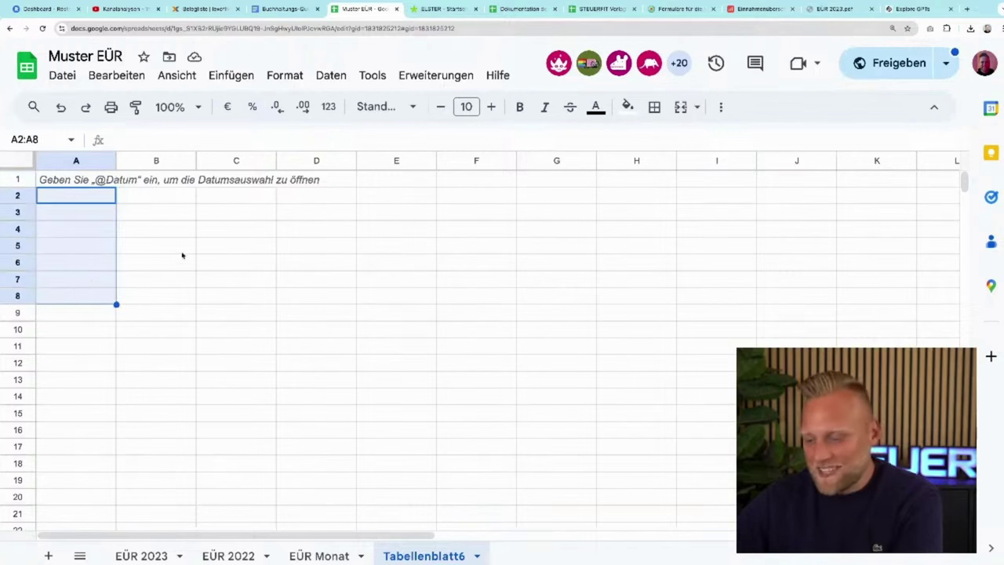
type("03.")
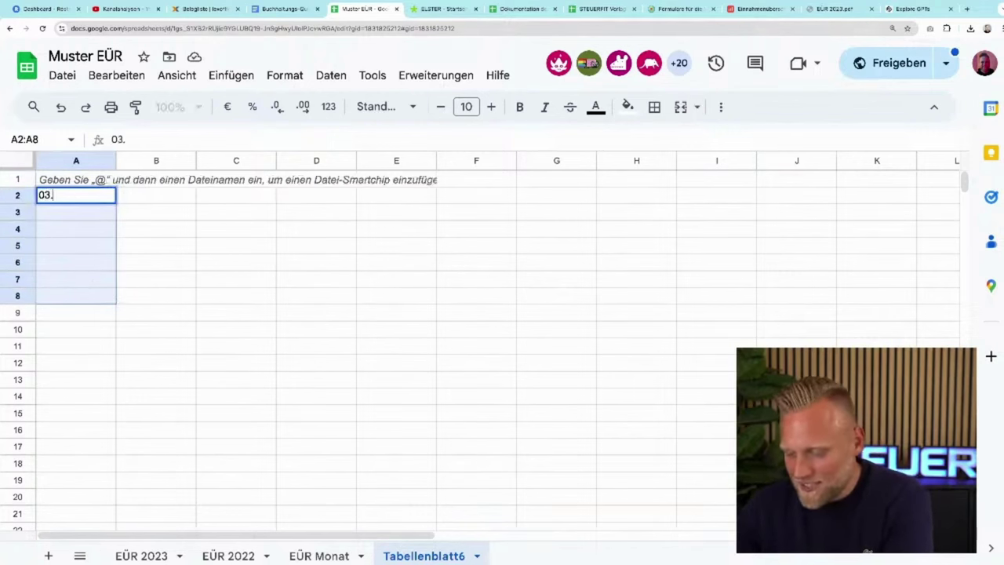
type("01.202")
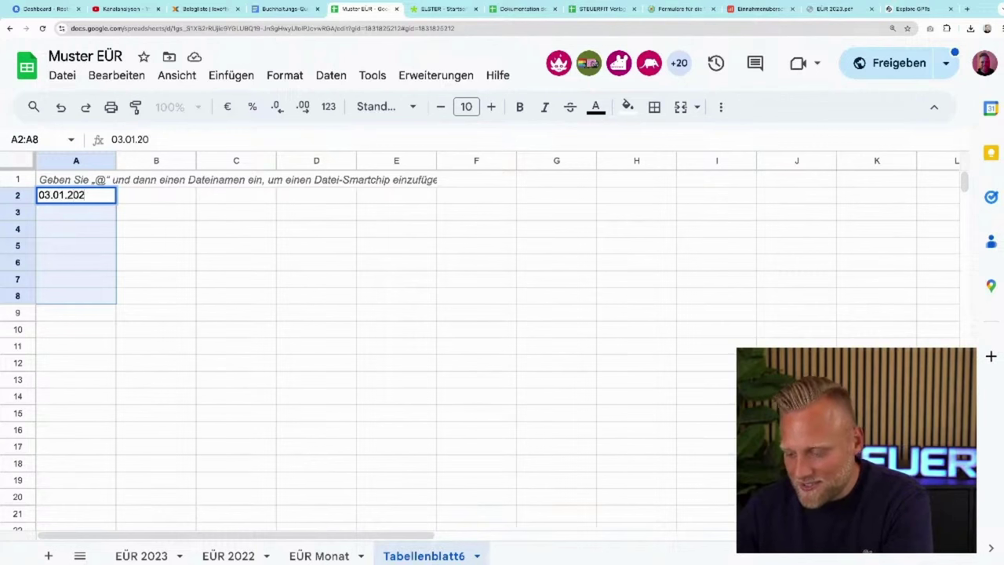
type("3")
key("Return")
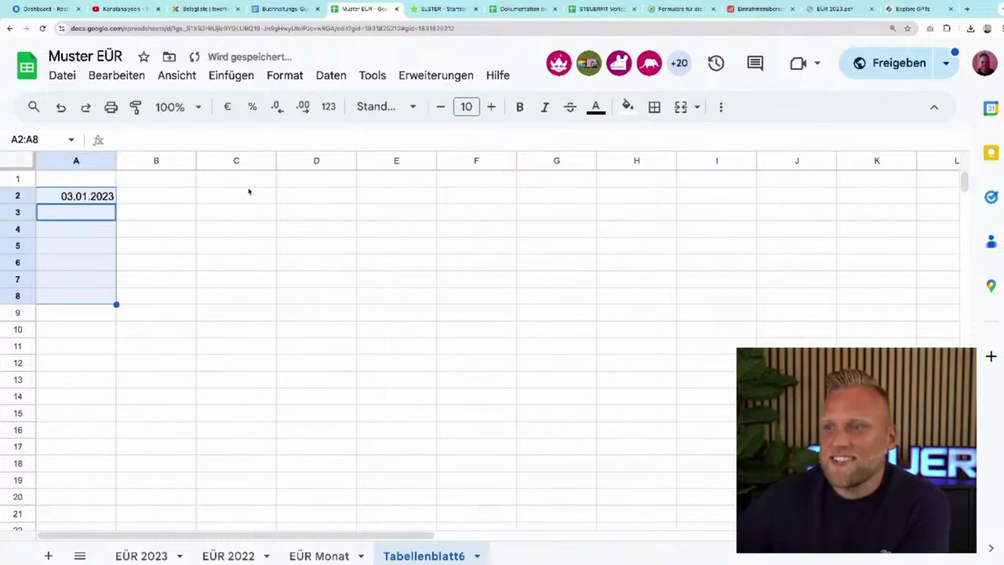
Step: Add the column headings Start in B1 and Ende in C1
left_click(156, 179)
type("A")
key("BackSpace")
type("Start")
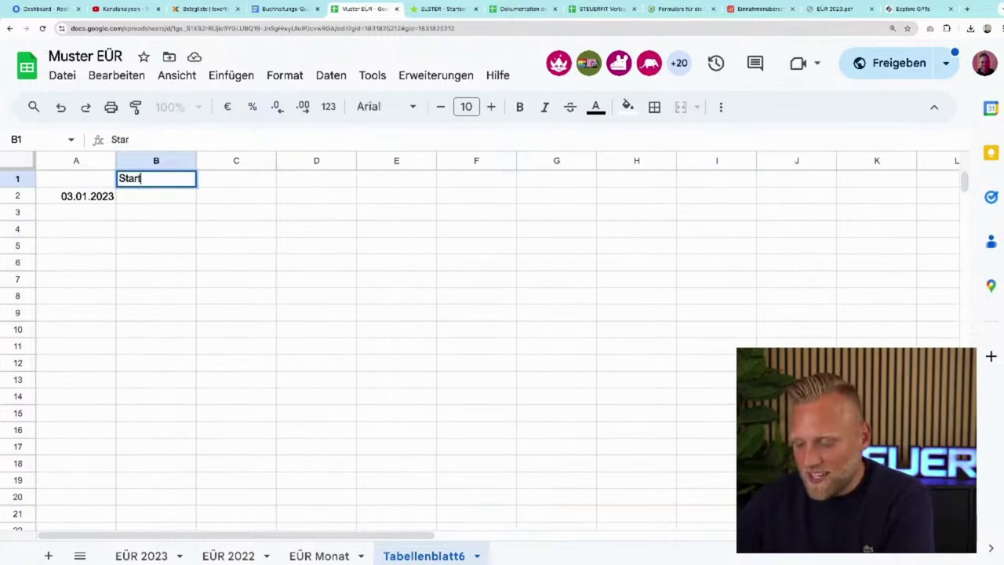
key("Tab")
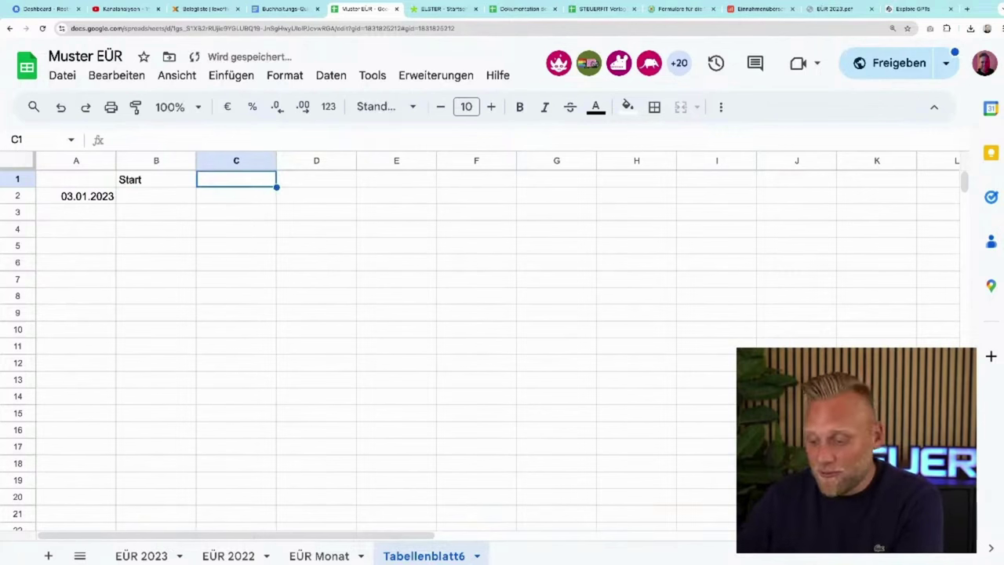
type("Ende")
key("Tab")
left_click(316, 212)
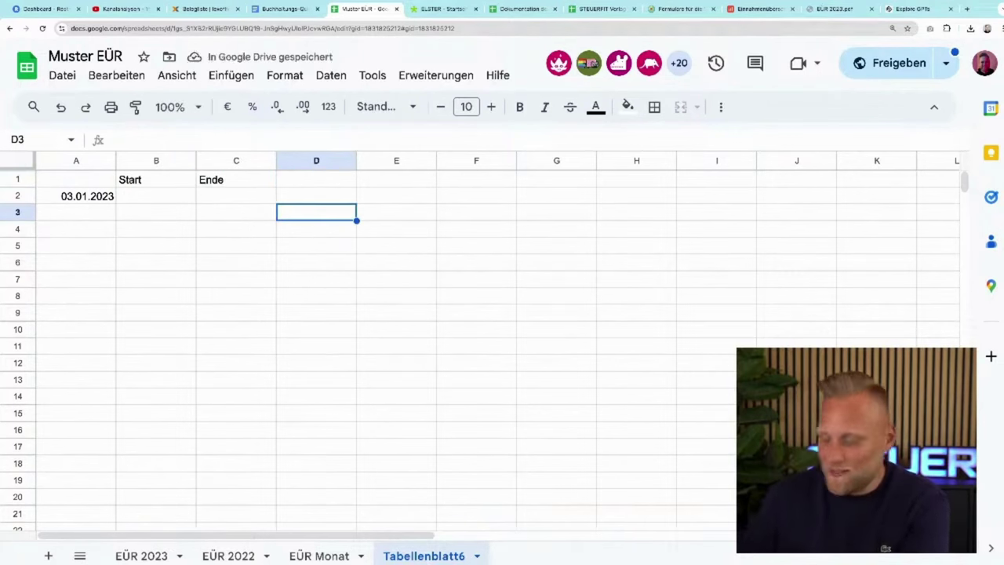
Step: Enter the start time 8.00 in B2 and the end time 18.00 in C2 for 03.01.2023
left_click(156, 196)
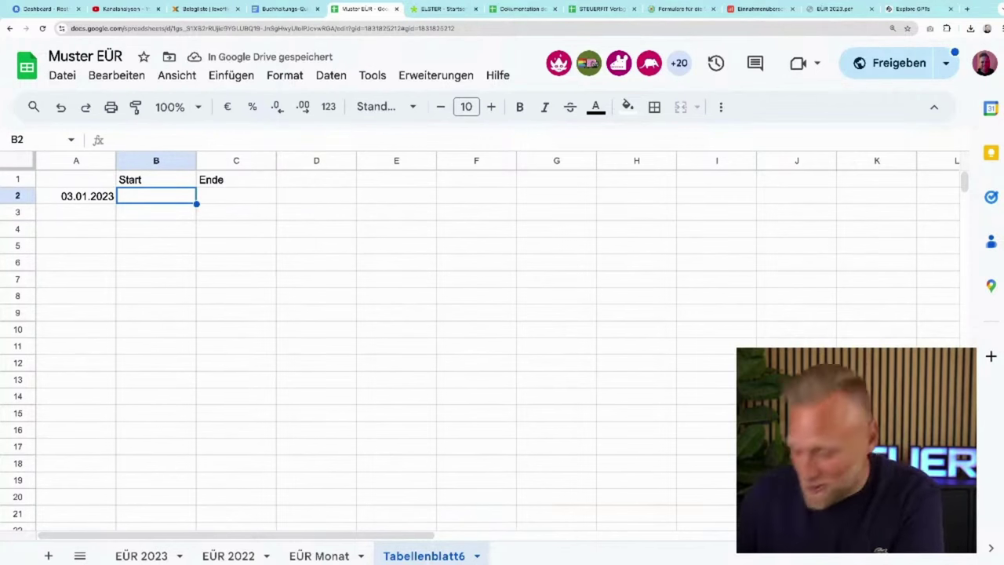
type("8.")
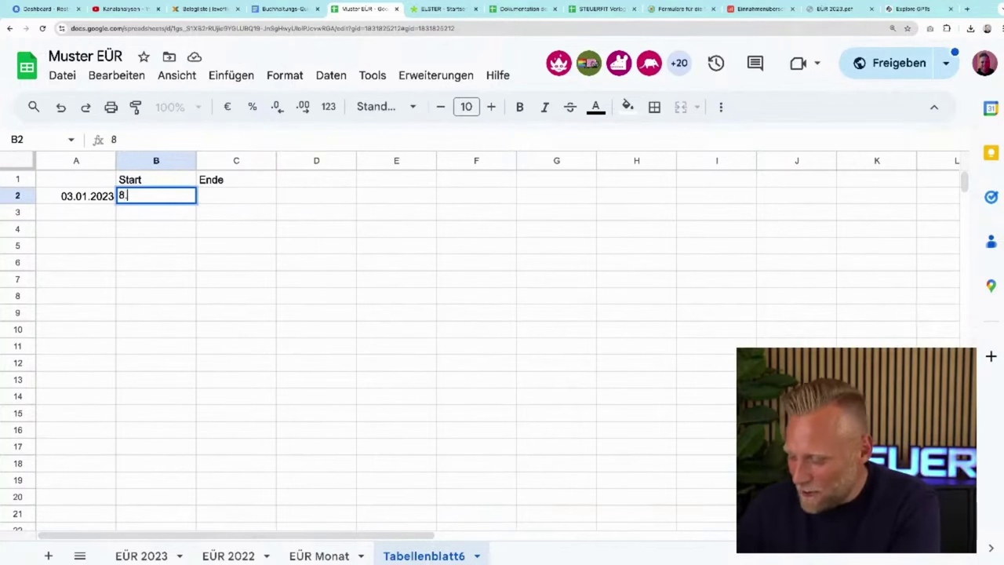
type("00")
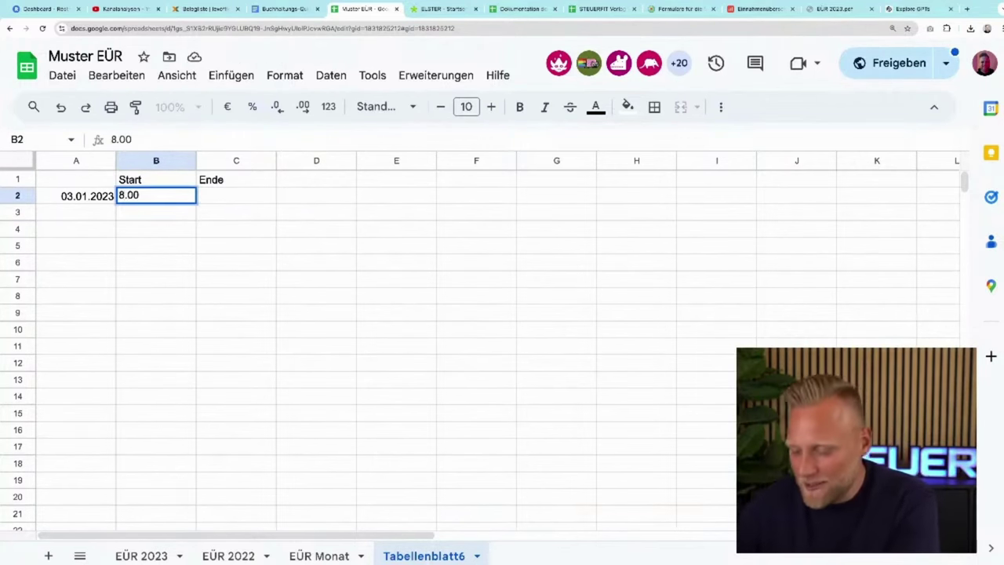
key("Tab")
type("18.00")
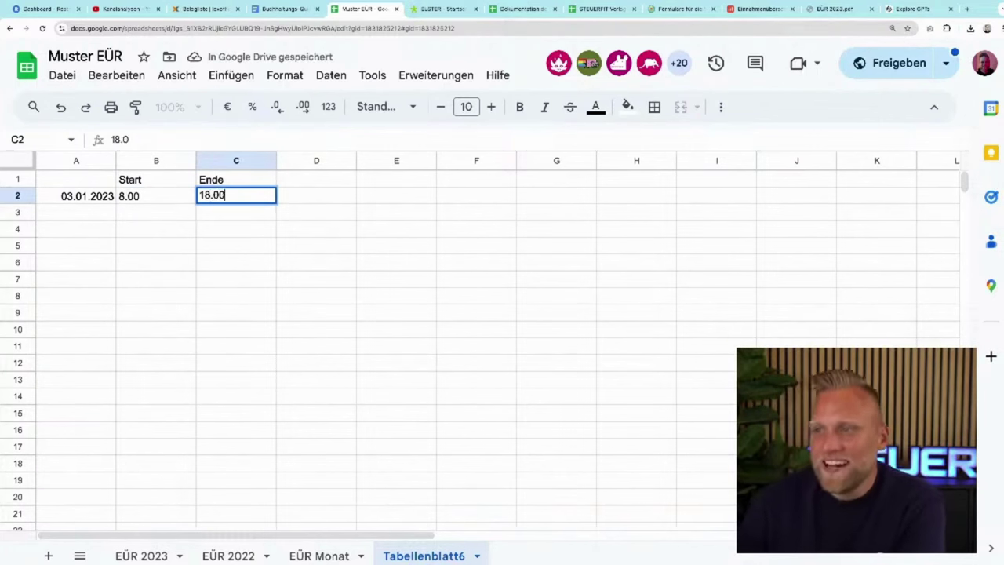
Step: Add the column heading Dauer in D1 and enter the duration 10h in D2
key("Tab")
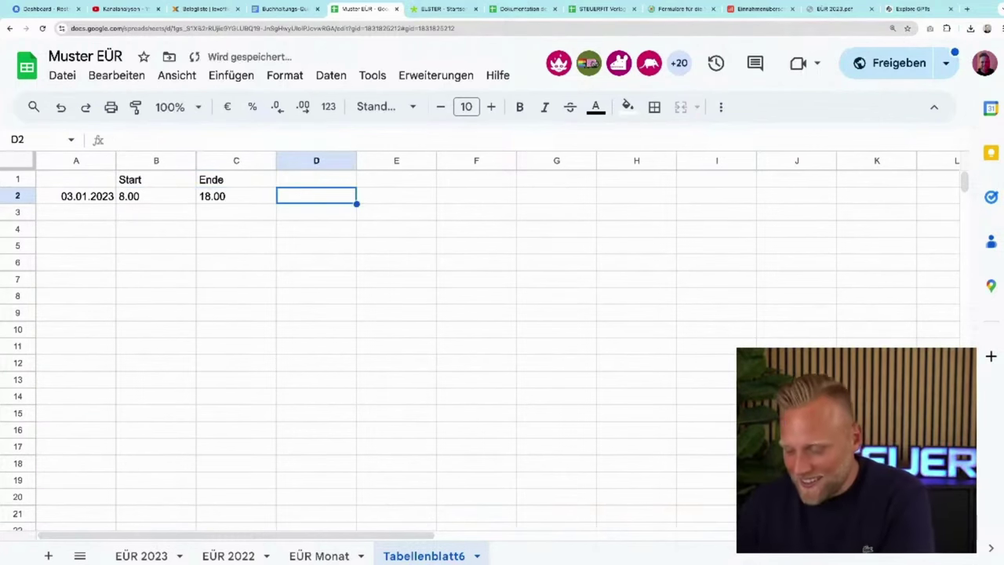
left_click(316, 179)
type("Dauer")
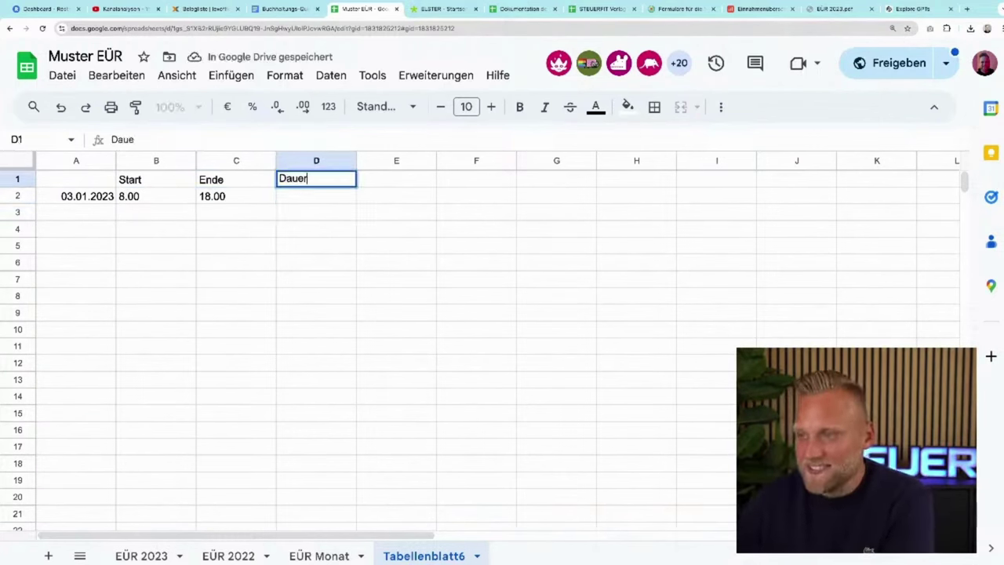
key("Return")
type("10")
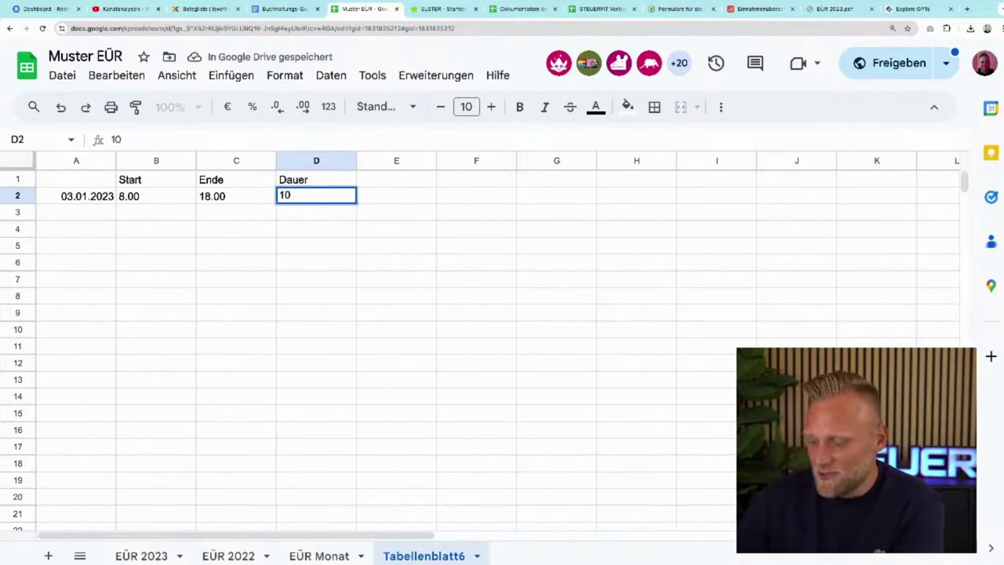
type("h")
key("Tab")
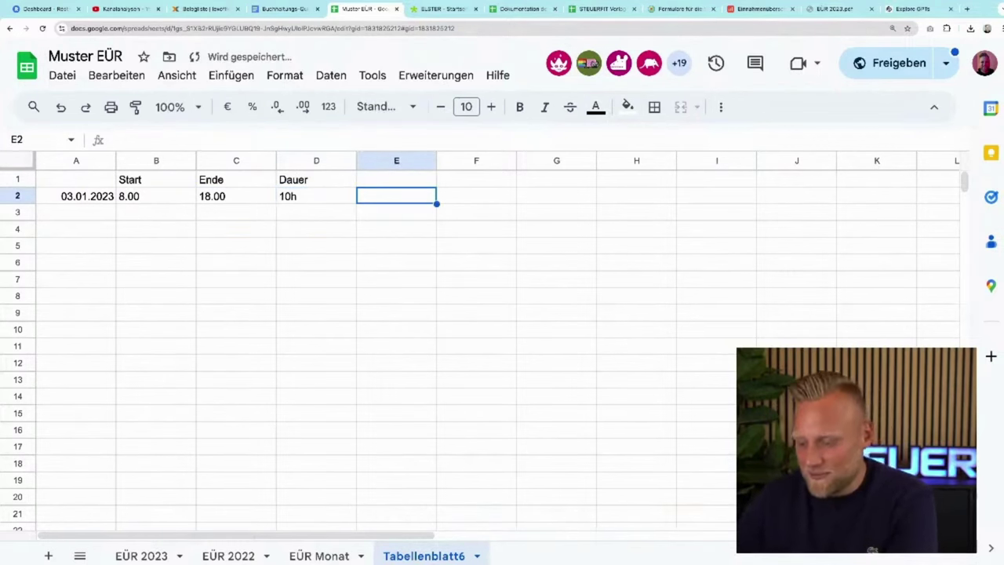
Step: Add the column heading Pauschale in E1 and enter 14 Euro below it for 03.01.2023
left_click(396, 179)
type("Ver")
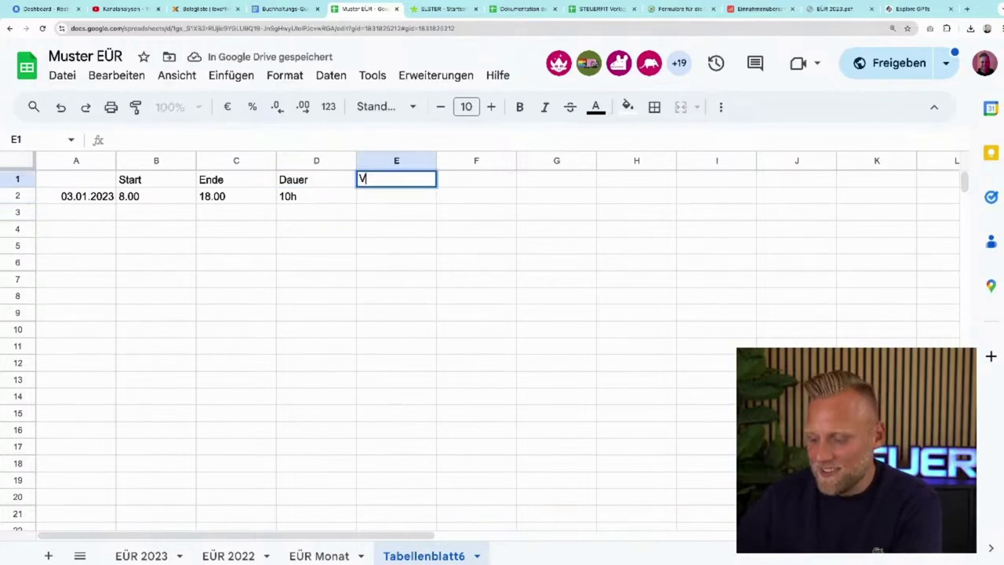
key("BackSpace")
key("BackSpace")
key("BackSpace")
type("Pau")
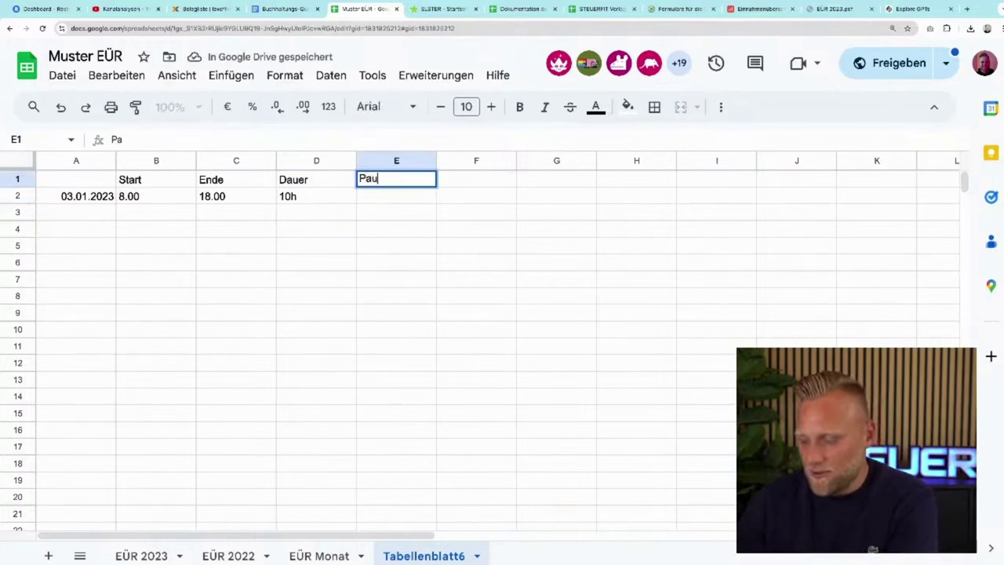
type("schale")
key("Return")
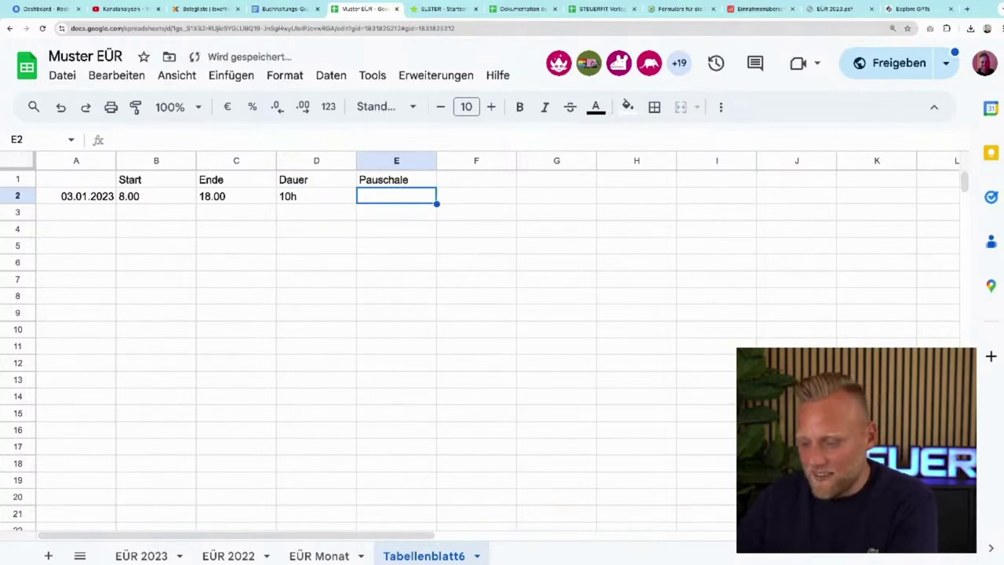
type("14 Euro")
key("Return")
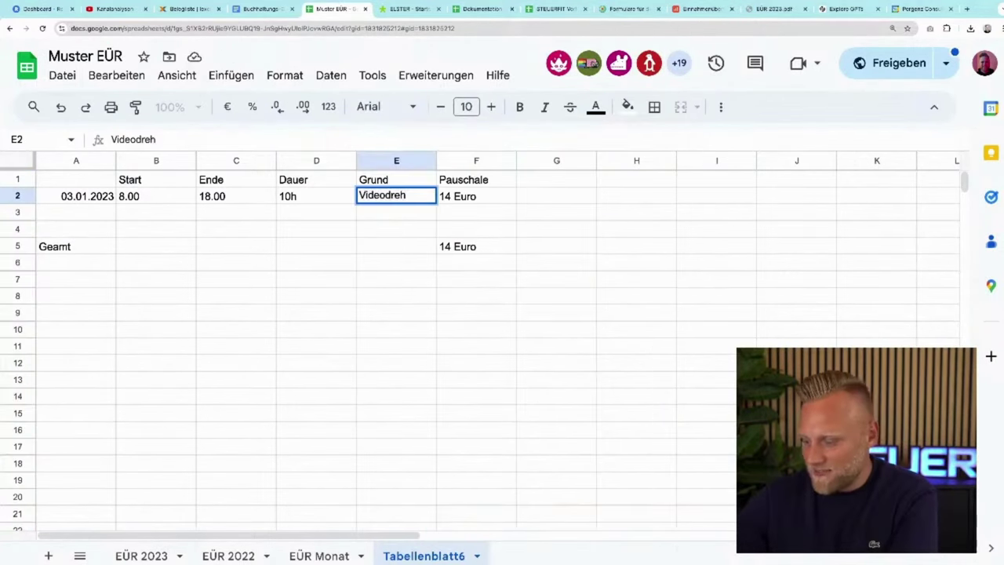
Step: Complete the Grund entry in E2 as "Videodreh: Aufnahme: 254 Elster ESt - Anlage G" and fit column E to its text
type("Aufnahme 254 Elster ESt - Anlage G")
key("Return")
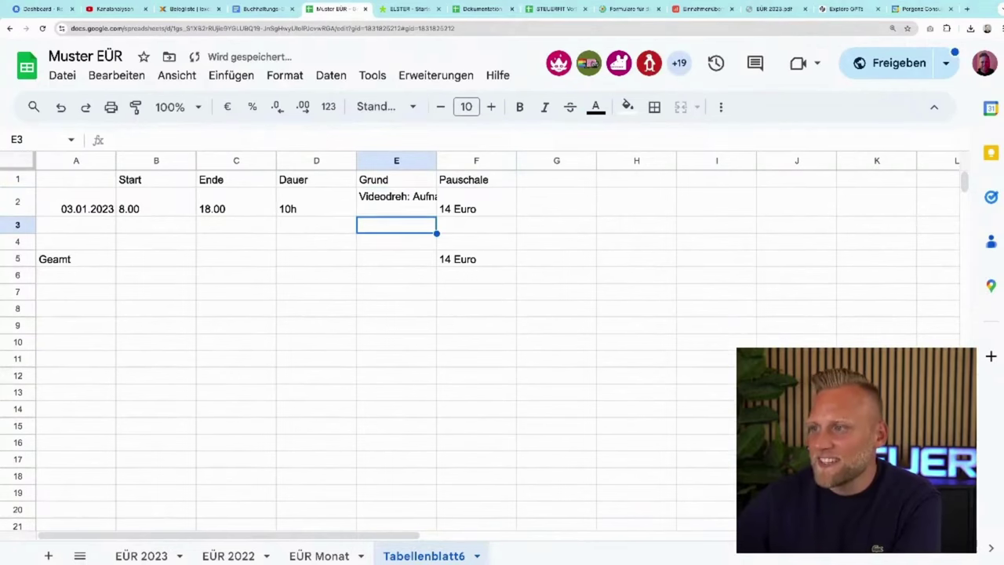
left_click(407, 202)
double_click(404, 206)
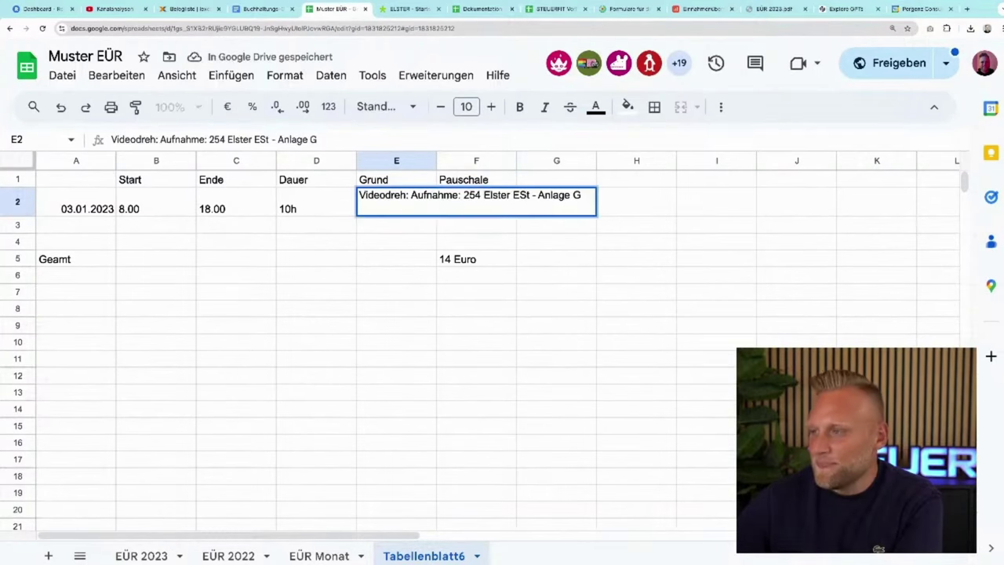
key("BackSpace")
key("Return")
double_click(436, 160)
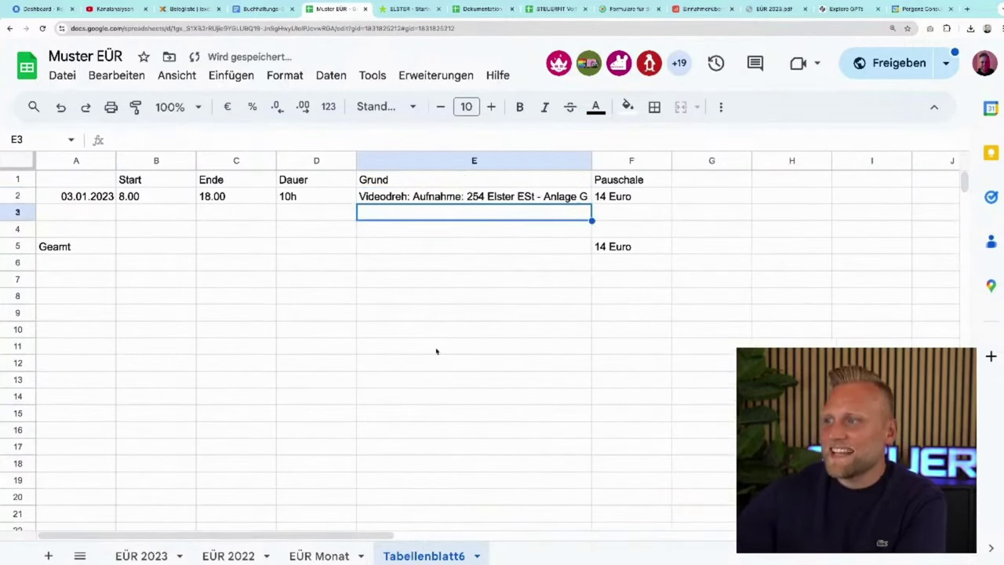
left_click(284, 303)
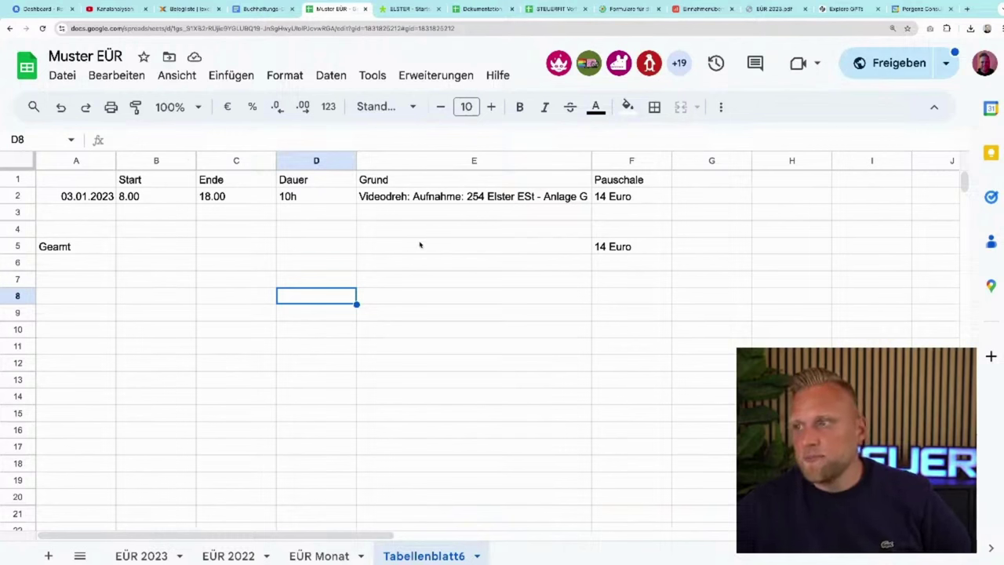
left_click(388, 202)
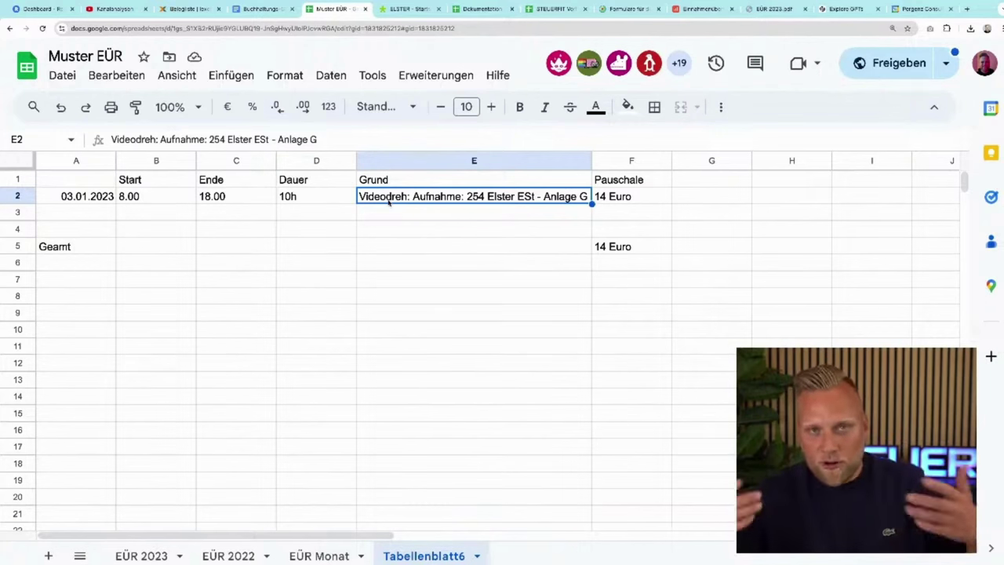
left_click(365, 249)
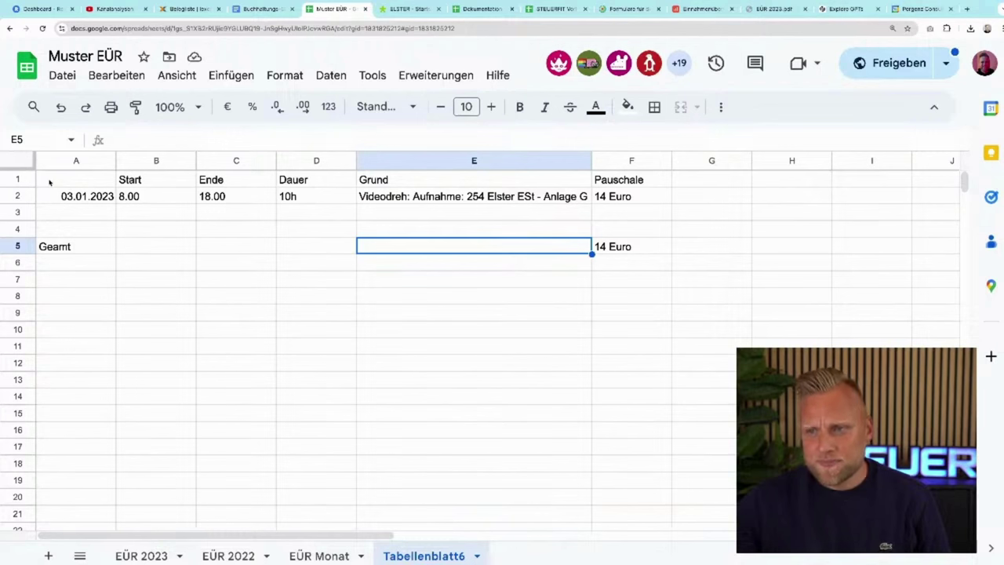
left_click_drag(49, 182, 599, 251)
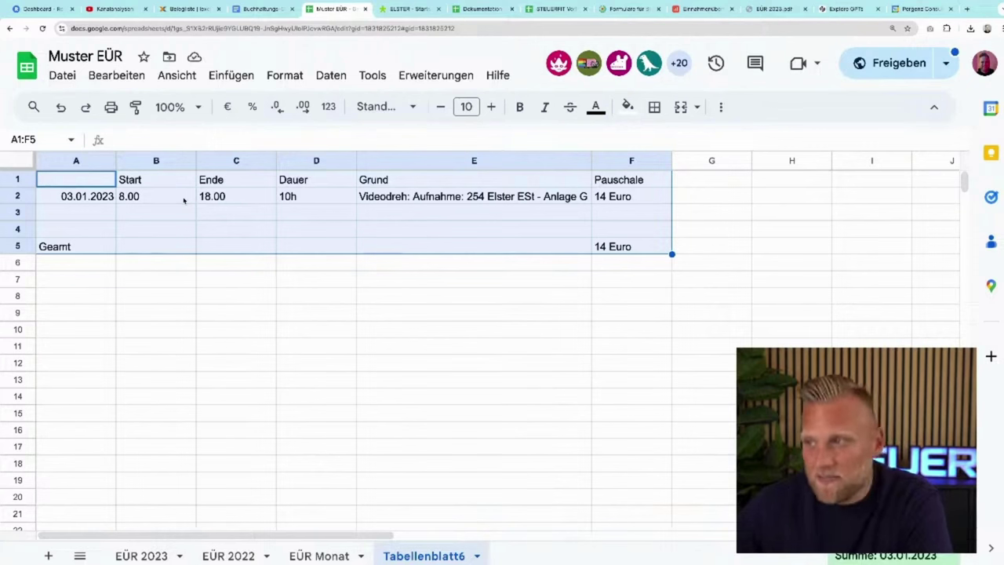
left_click(391, 200)
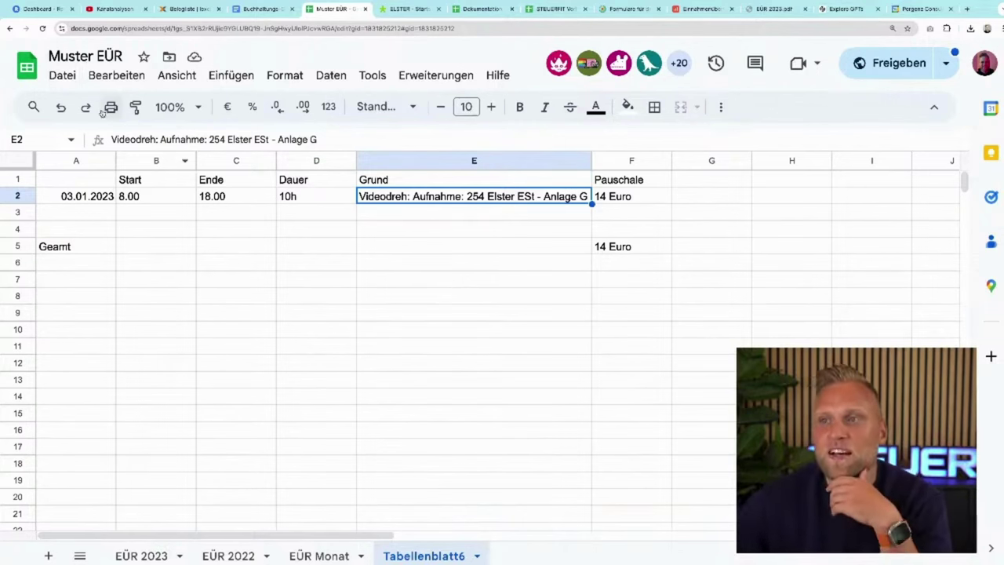
Step: Download the Verpflegungsmehraufwand log from the spreadsheet in PDF format
left_click(62, 76)
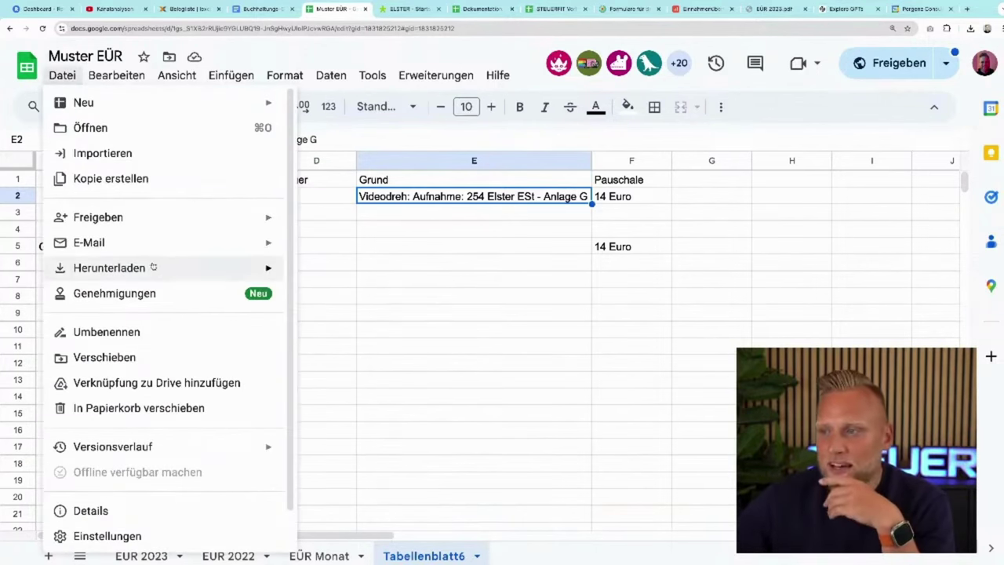
mouse_move(180, 268)
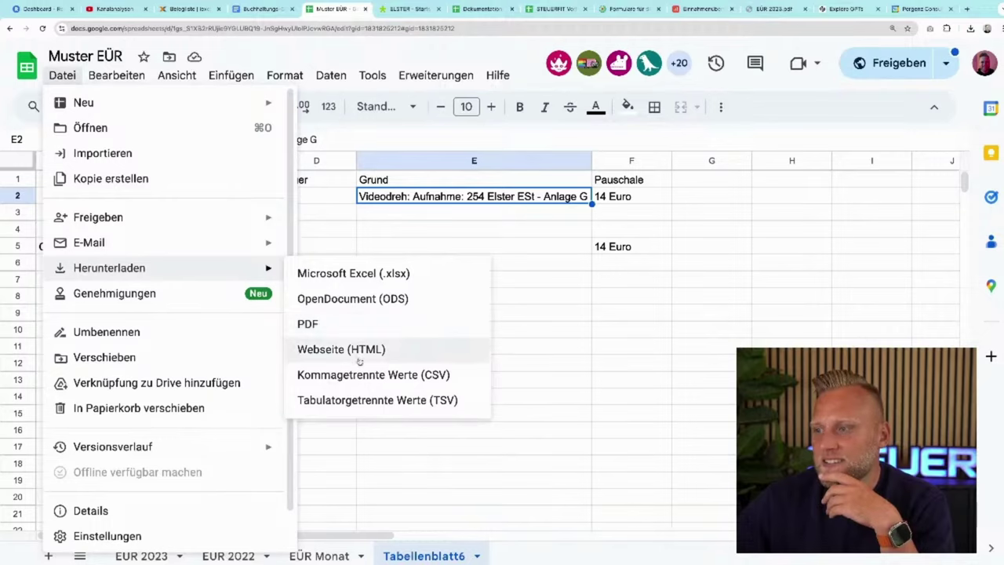
left_click(336, 324)
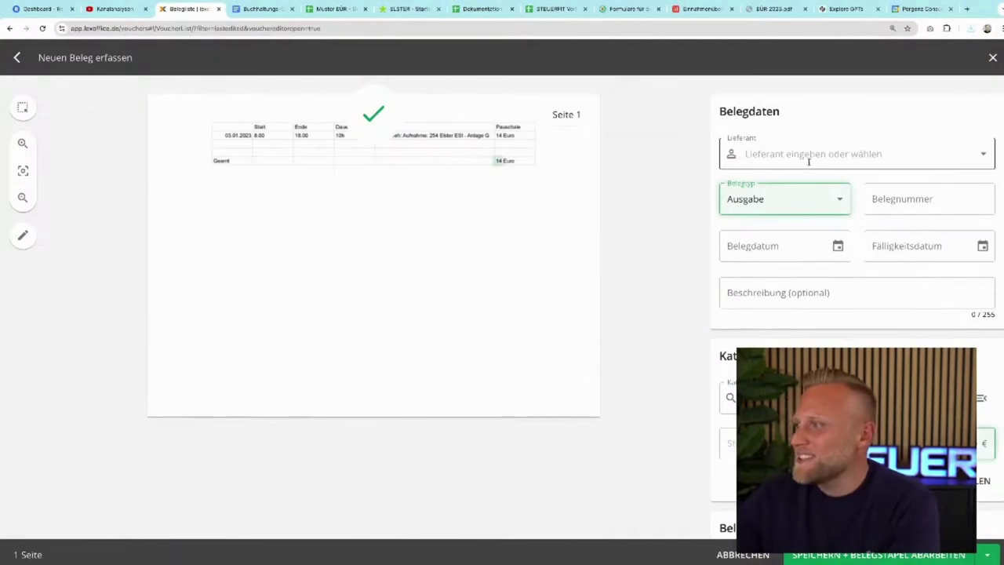
Step: Assign the category Verpflegungsmehraufwendungen to the new lexoffice voucher and enter a total of 14,00 €
scroll(814, 271, "down", 2)
left_click(787, 325)
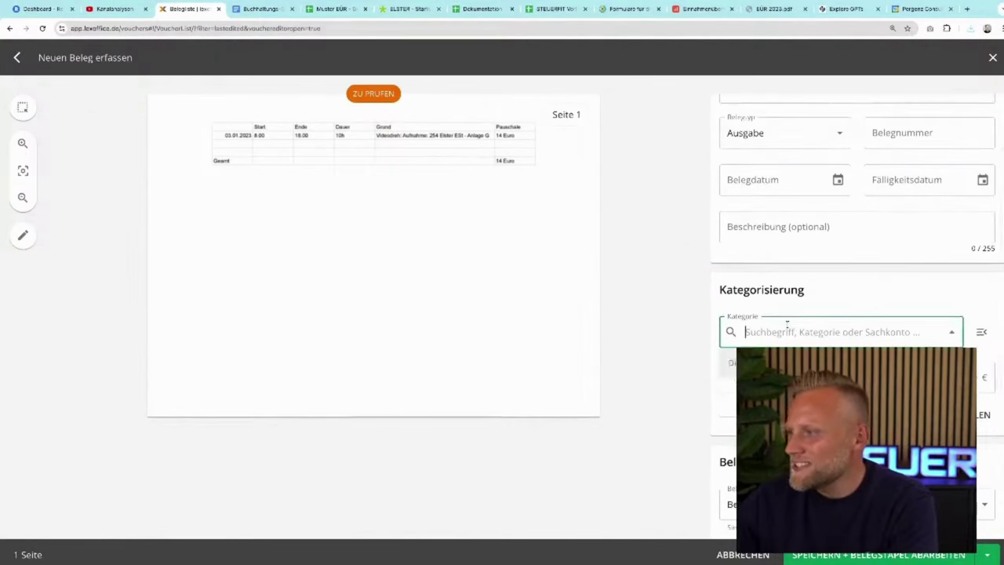
type("Verpfle")
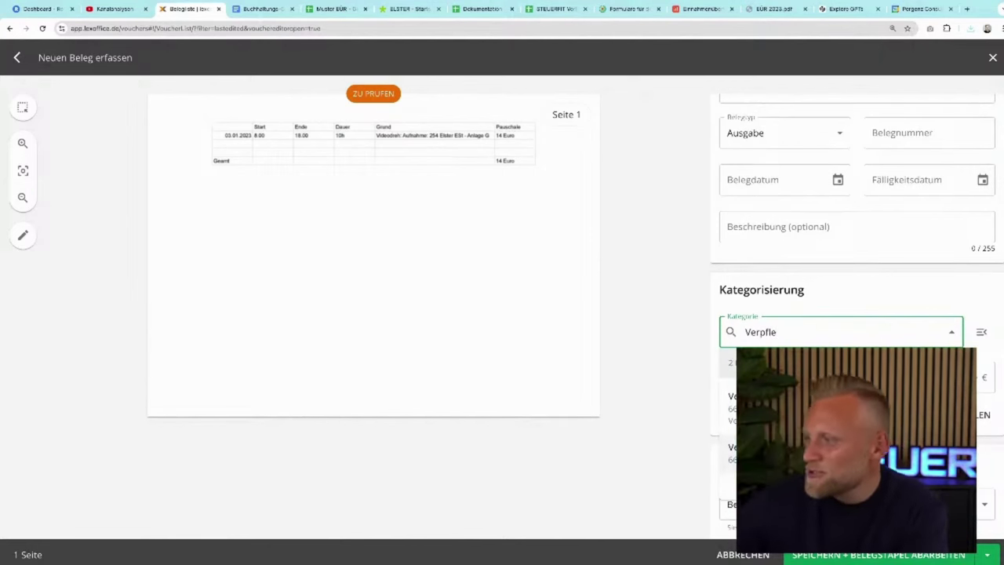
key("Return")
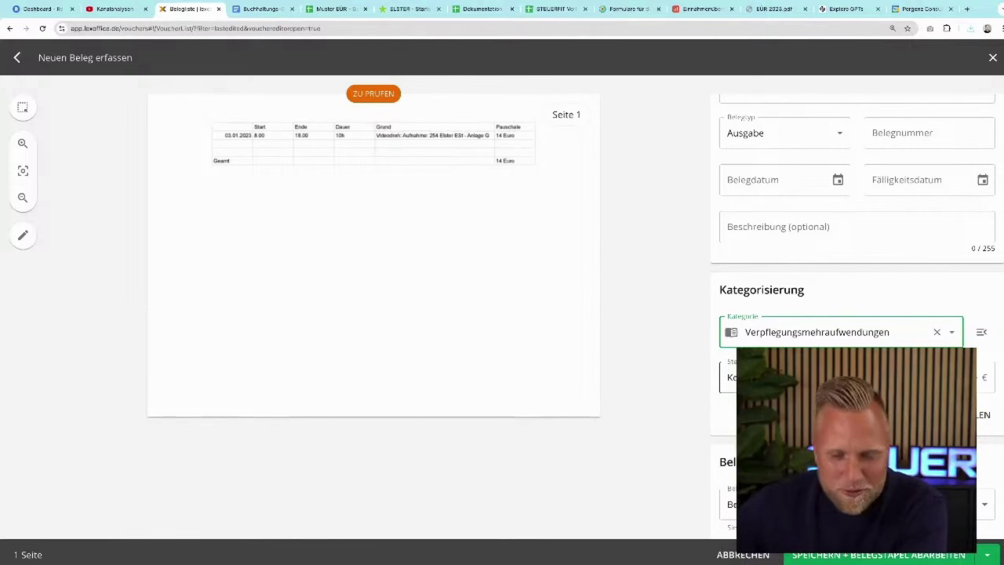
key("Tab")
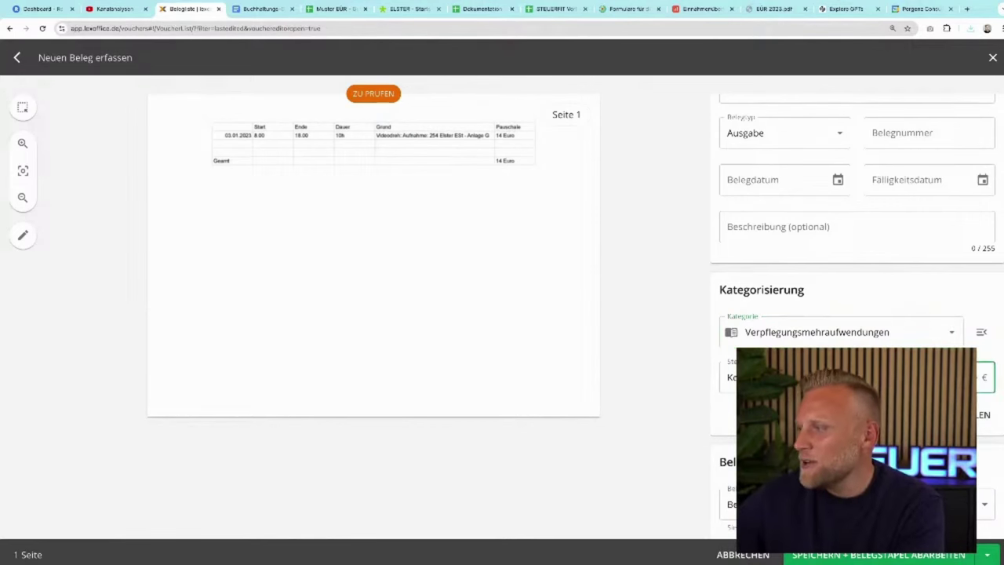
type("14,00")
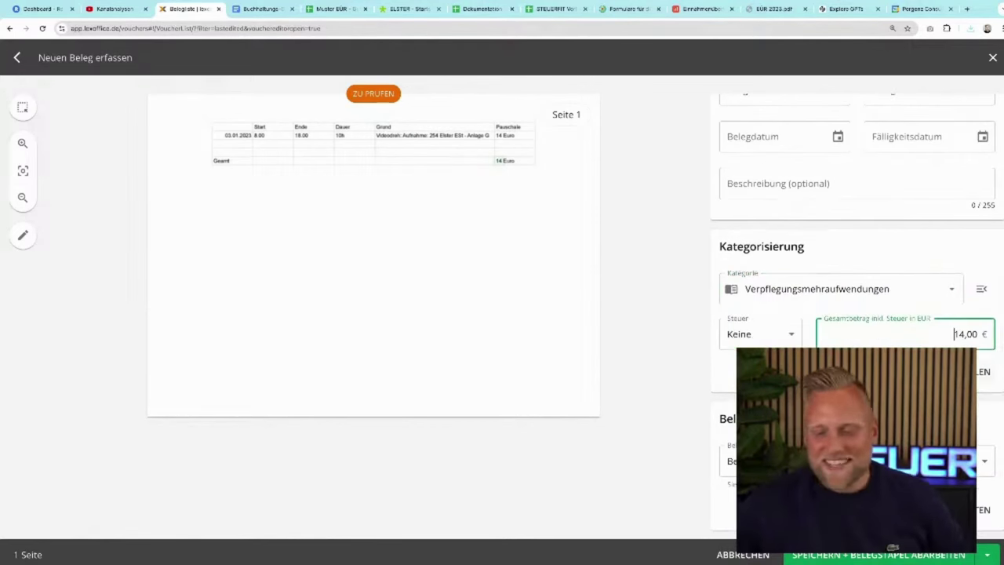
scroll(856, 313, "up", 3)
scroll(857, 314, "down", 2)
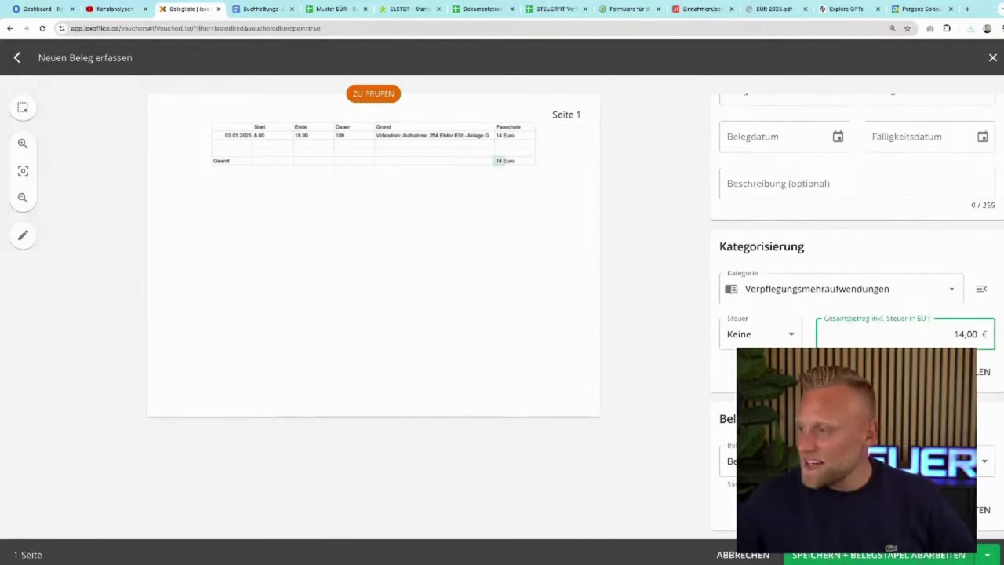
Step: Choose a payment option that takes a payment date for the voucher and set that date to 31.12.2023
left_click(855, 461)
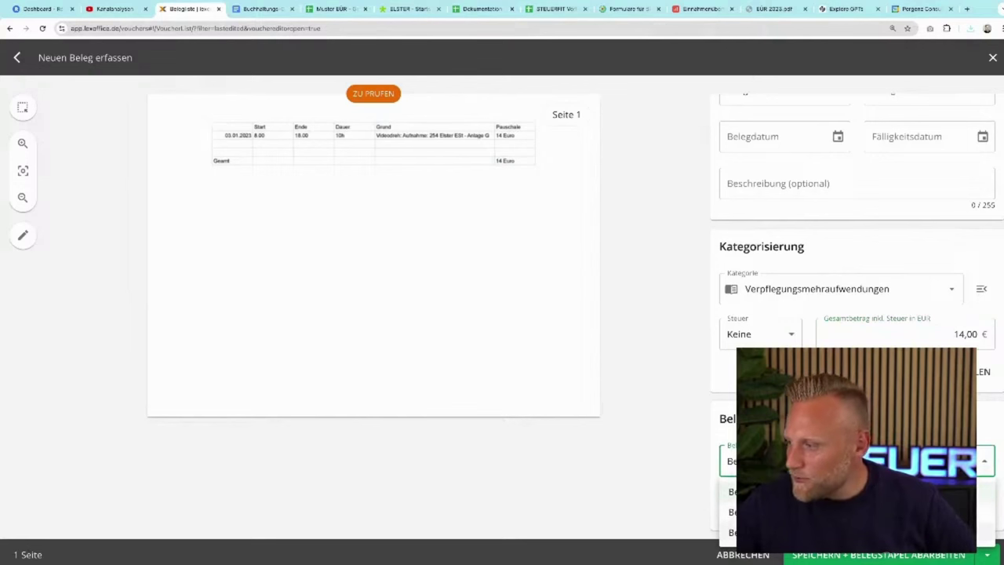
left_click(785, 491)
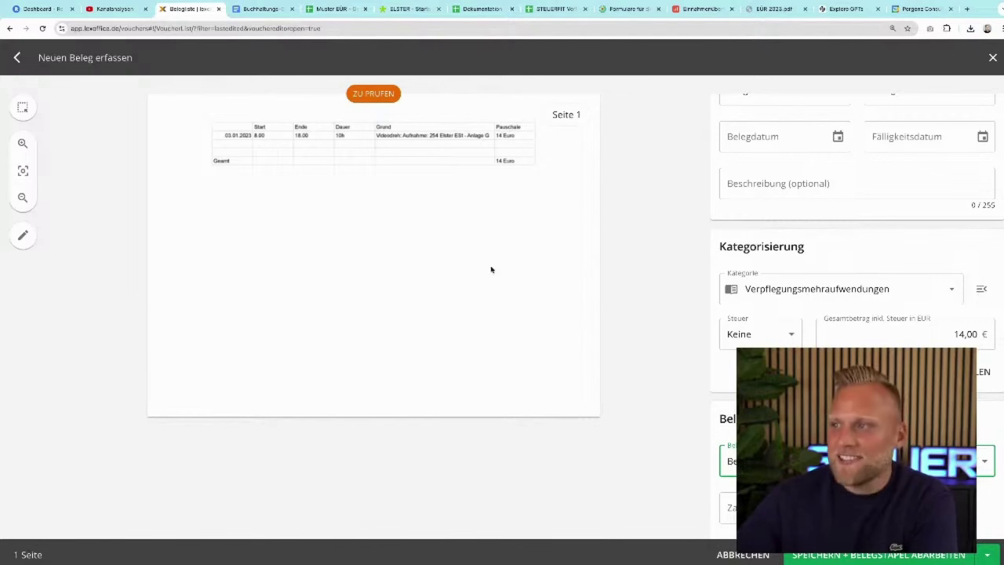
key("Tab")
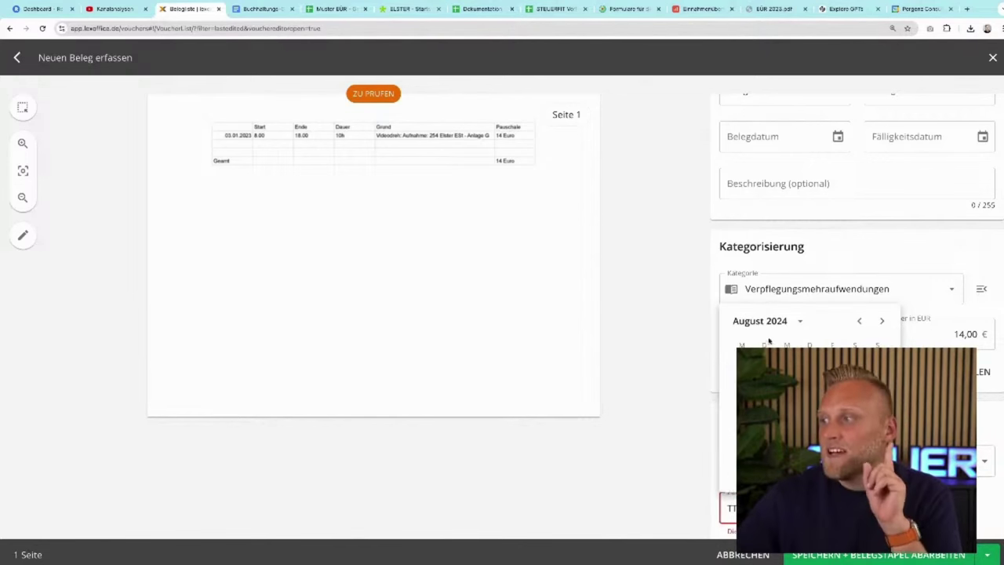
left_click(855, 324)
left_click(855, 324)
left_click(855, 324)
left_click(855, 323)
left_click(855, 324)
left_click(854, 324)
left_click(855, 324)
left_click(855, 324)
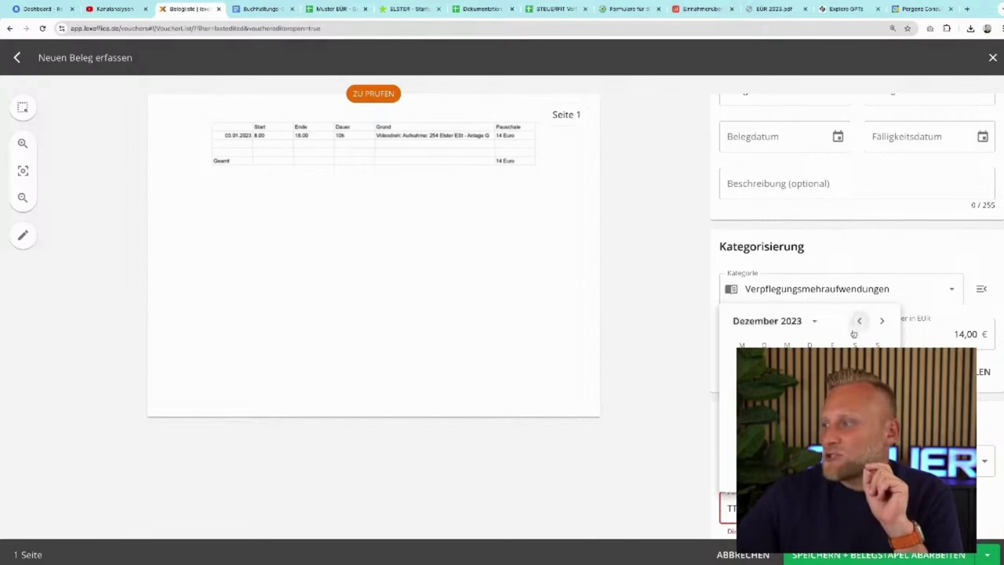
left_click(877, 476)
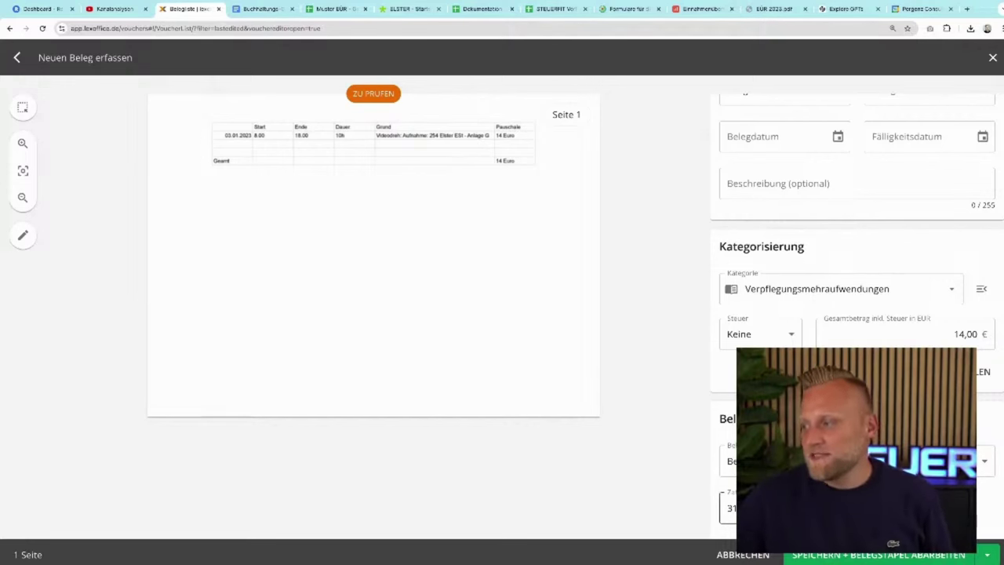
left_click(730, 508)
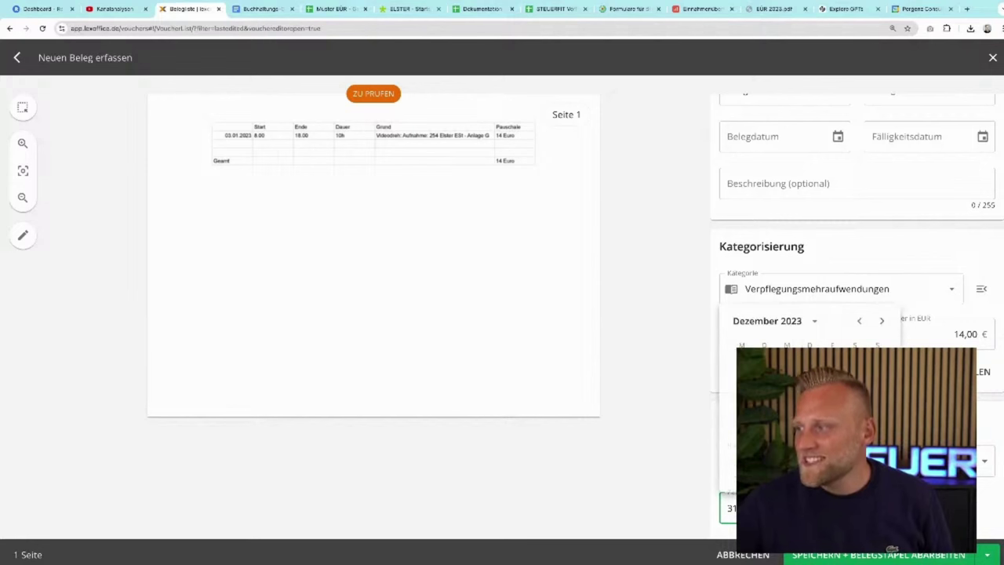
left_click(882, 321)
left_click(882, 321)
left_click(882, 321)
left_click(882, 321)
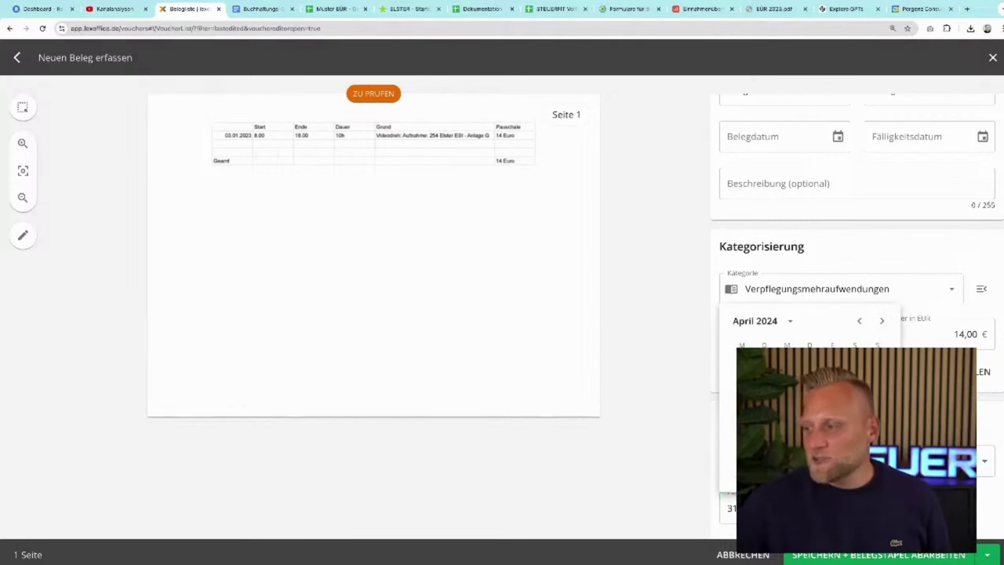
Step: Cancel the new voucher entry and discard the voucher to return to the voucher list
left_click(759, 560)
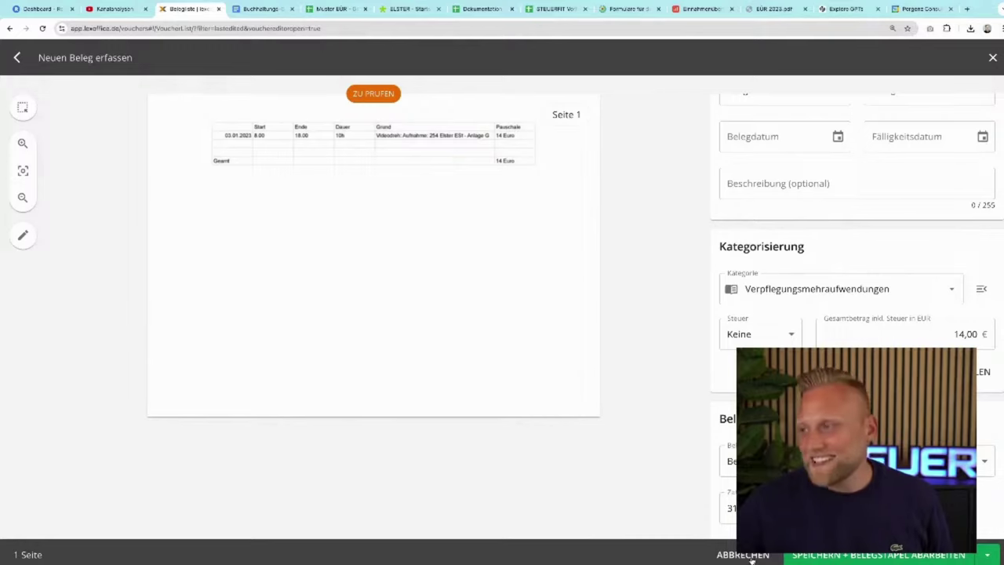
left_click(752, 557)
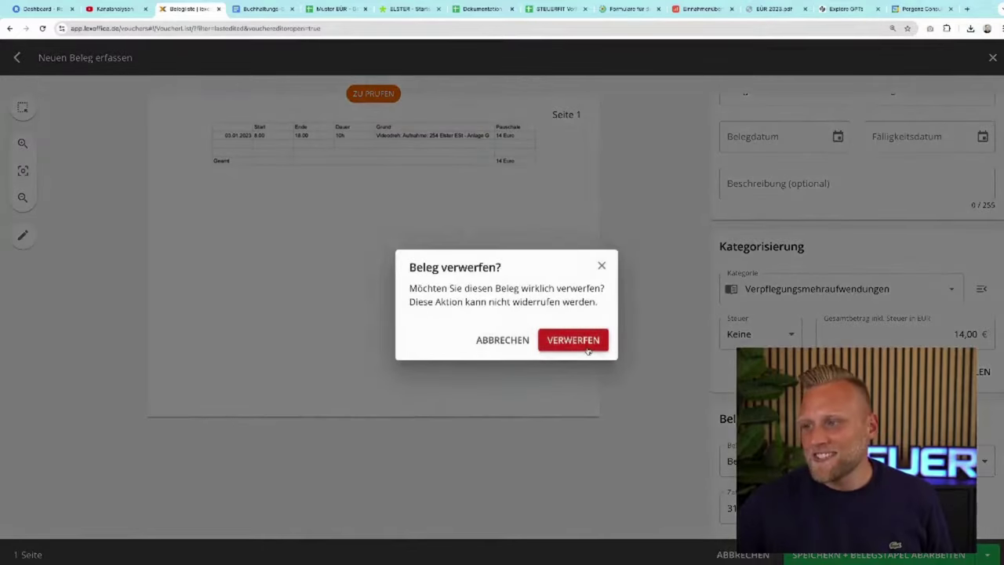
left_click(573, 341)
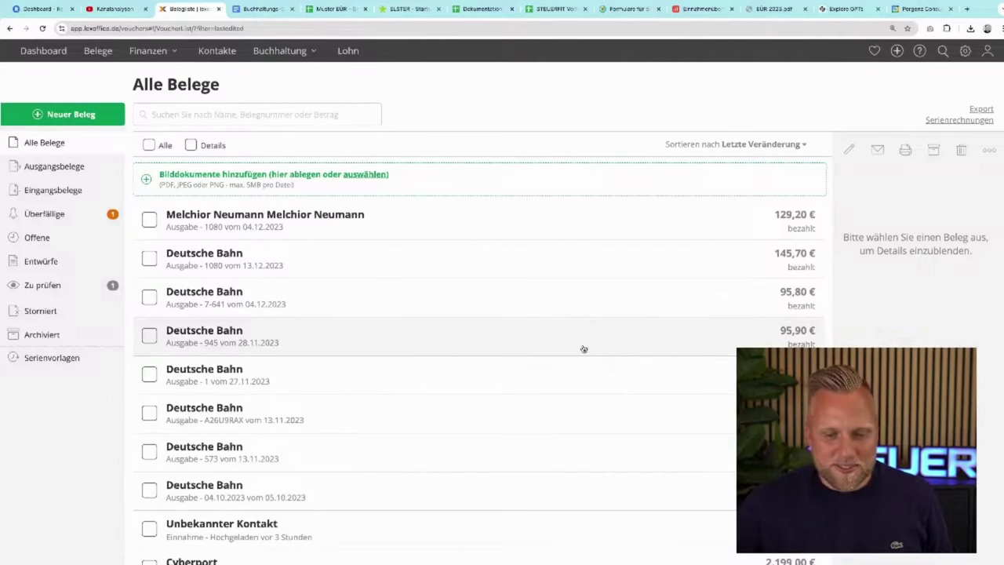
Step: Highlight the word Verpflegungsmehraufwand in the Jährliche Routine section of the Buchhaltungs-Quick-Check-Liste and open the Muster EÜR spreadsheet
key("ctrl+Tab")
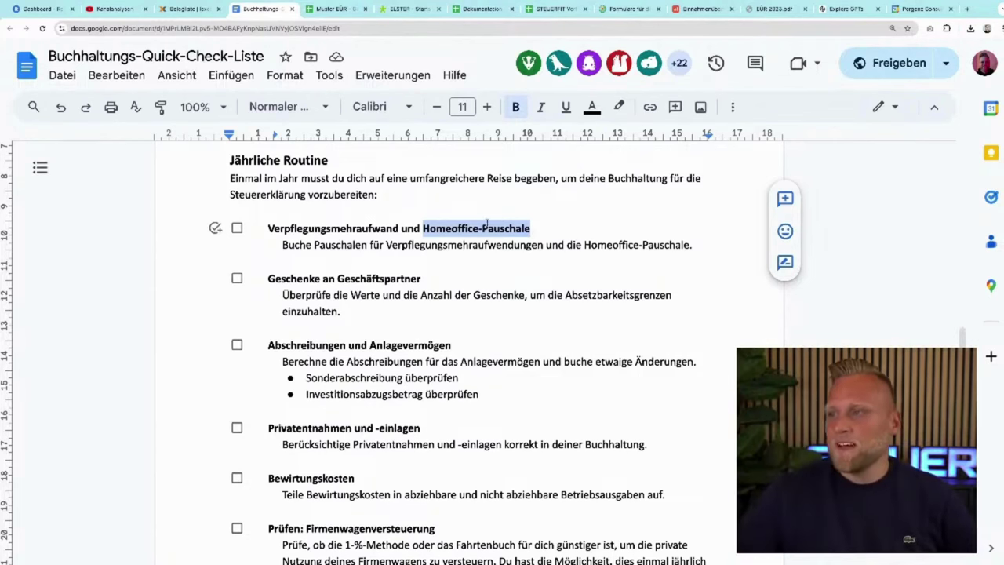
double_click(333, 228)
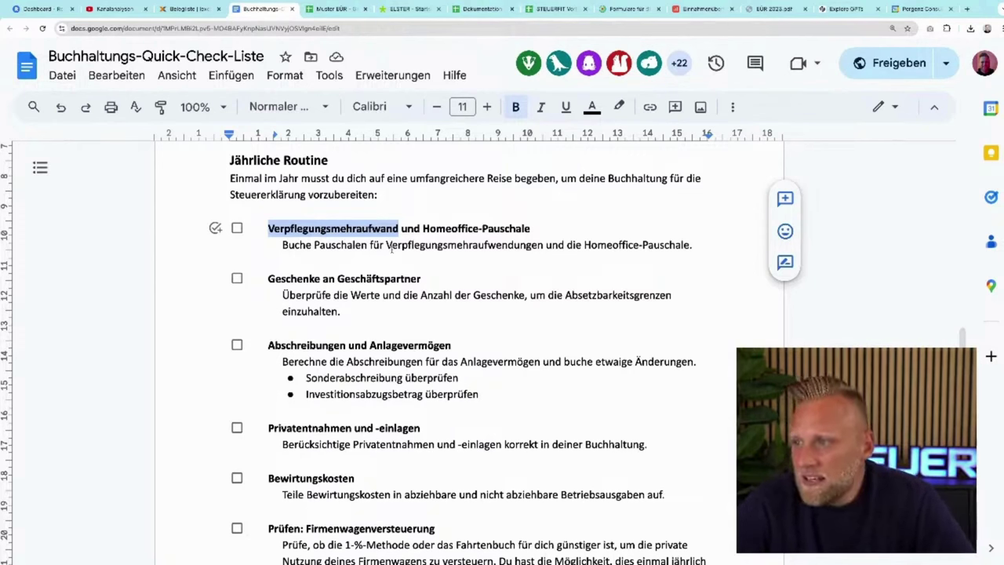
left_click(555, 11)
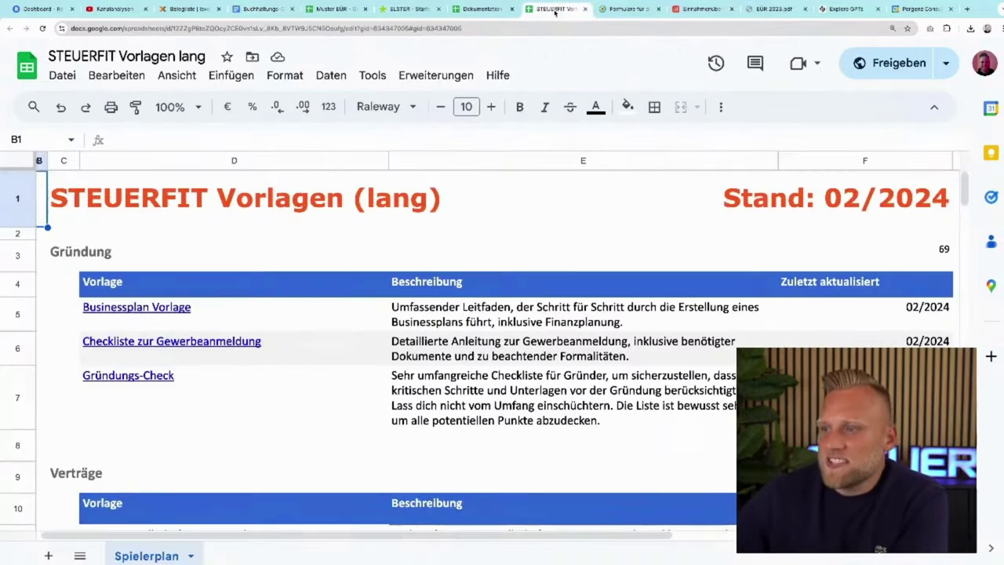
left_click(340, 11)
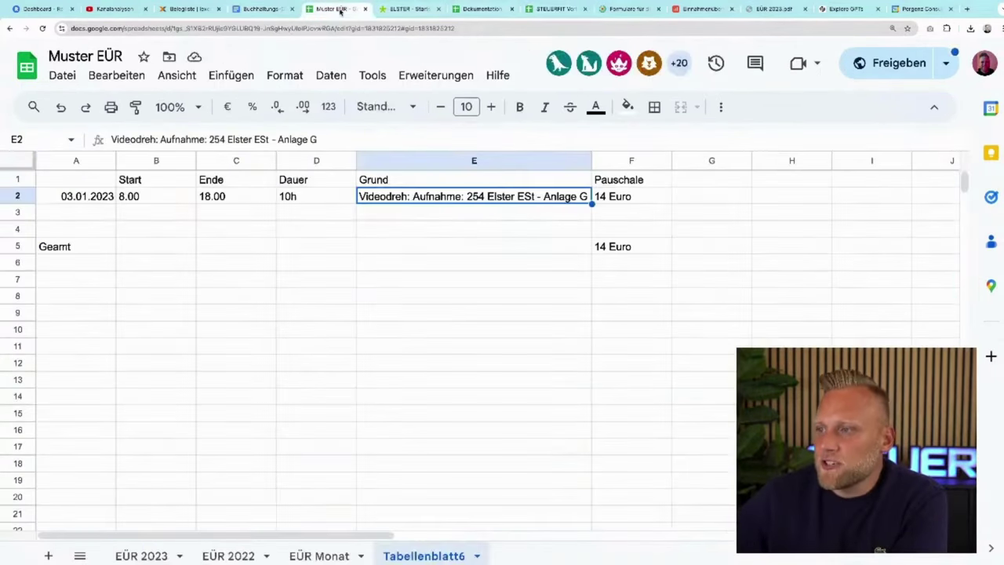
Step: Calculate the two example allowances below the log with =60*14 in cell E8 and =140*6 in cell E9
left_click(384, 297)
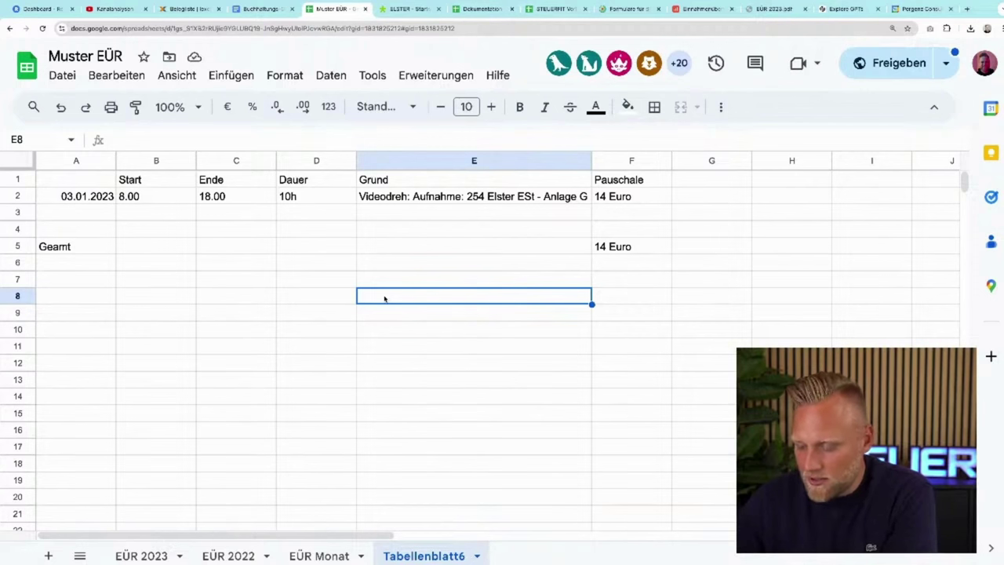
type("=60")
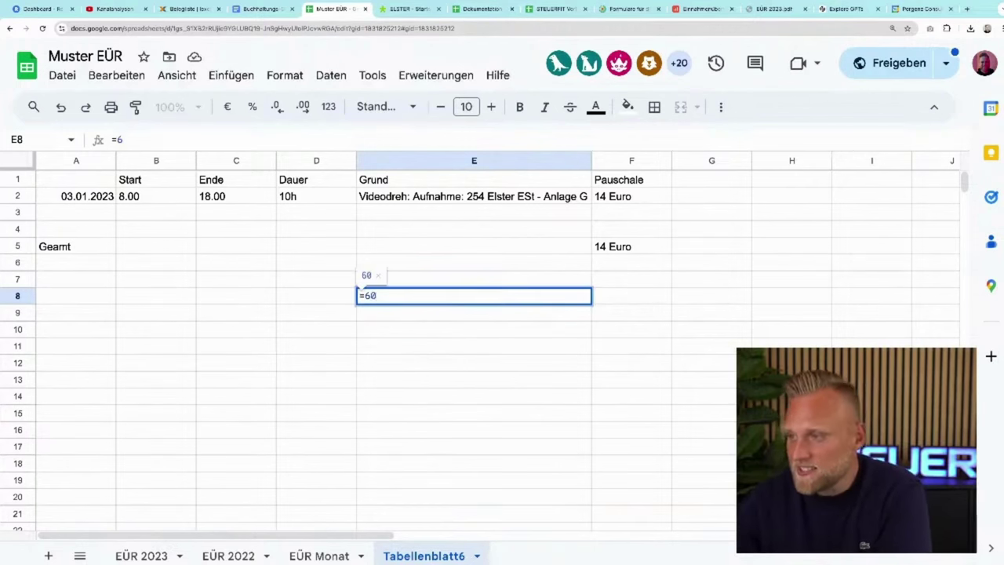
type("*14")
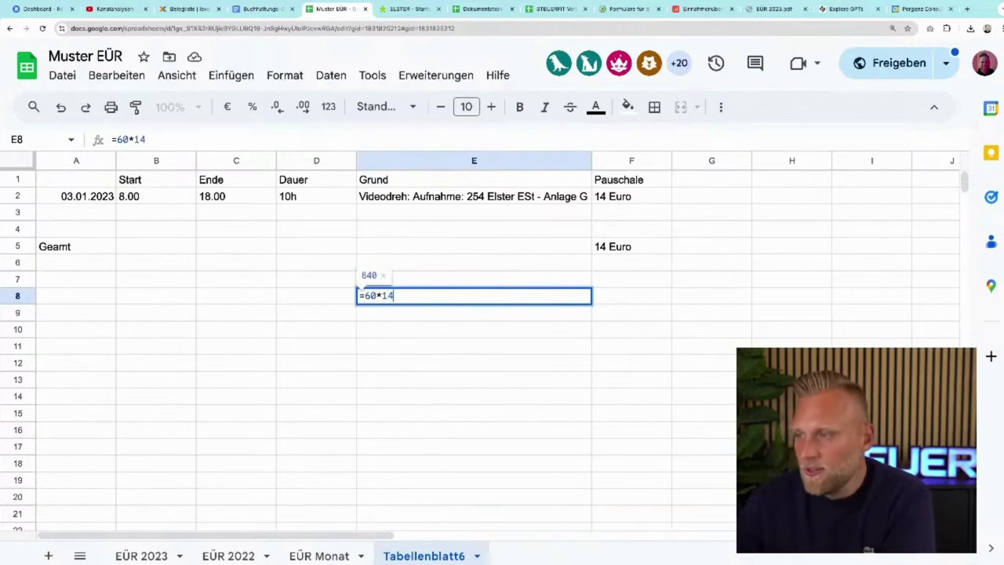
key("Return")
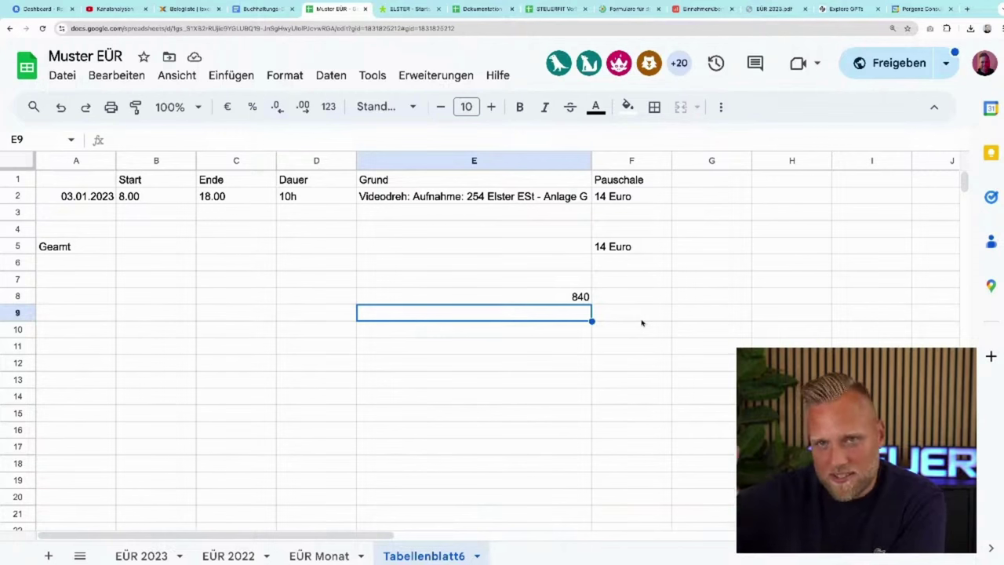
type("=1")
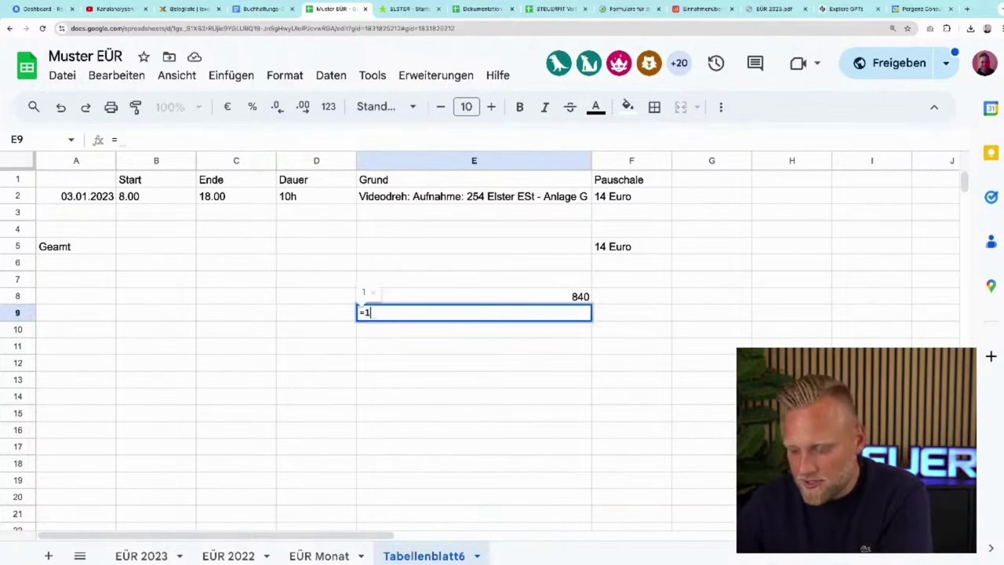
type("40*")
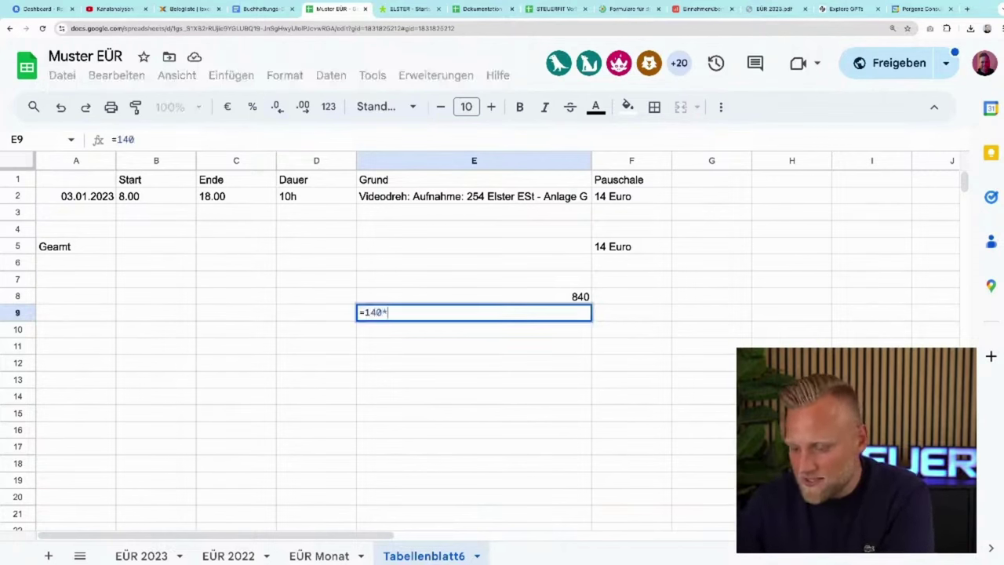
type("6")
key("Return")
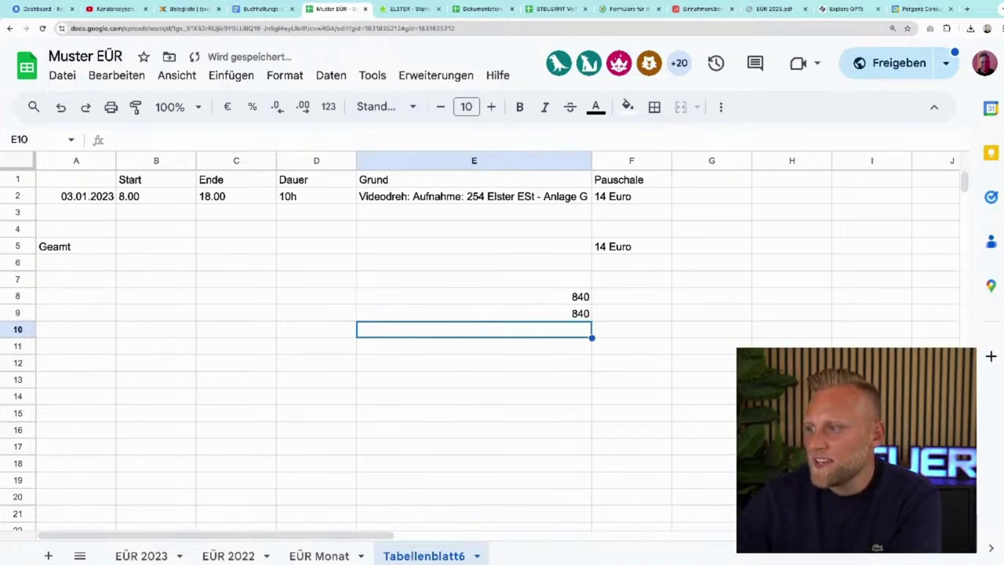
Step: Add the two example allowances in cell E10 with the formula =E8+E9
left_click(584, 312)
left_click(555, 292)
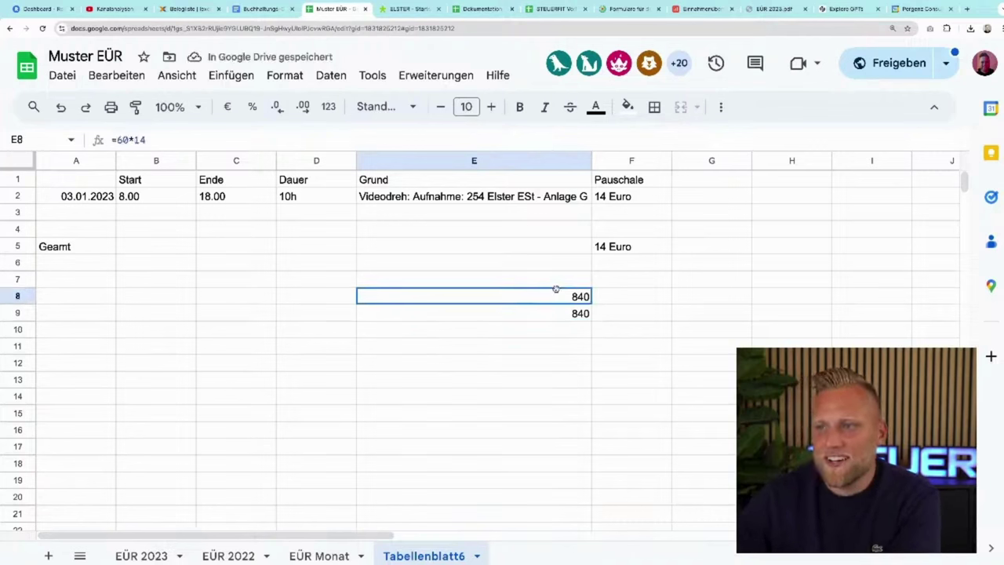
left_click(570, 313)
left_click(573, 336)
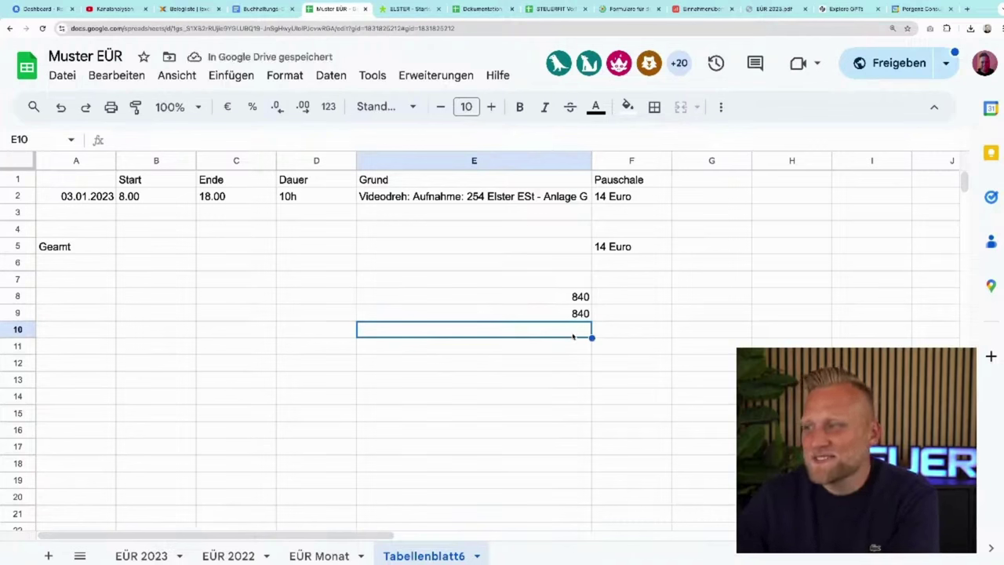
type("=")
key("Up")
key("Up")
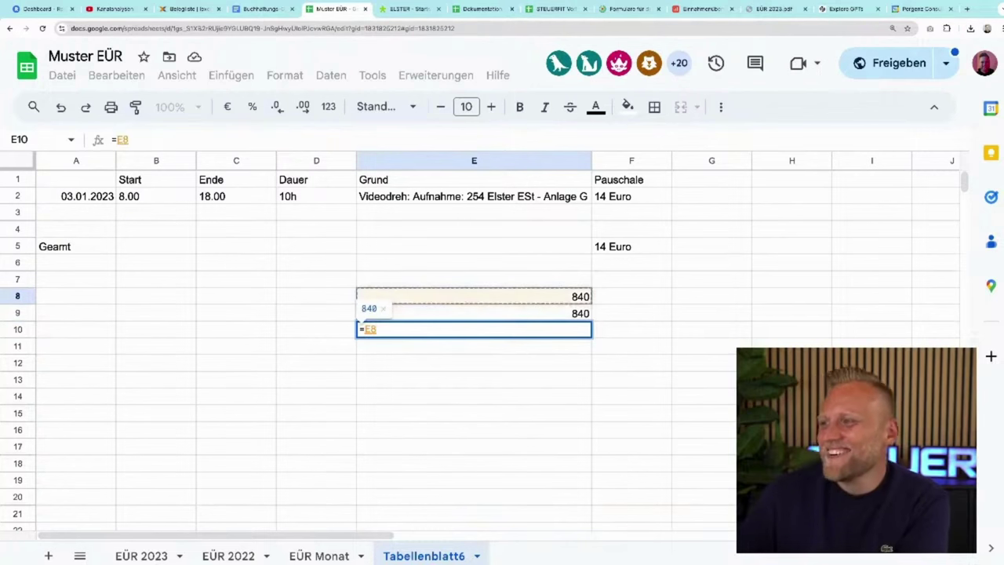
type("+")
key("Up")
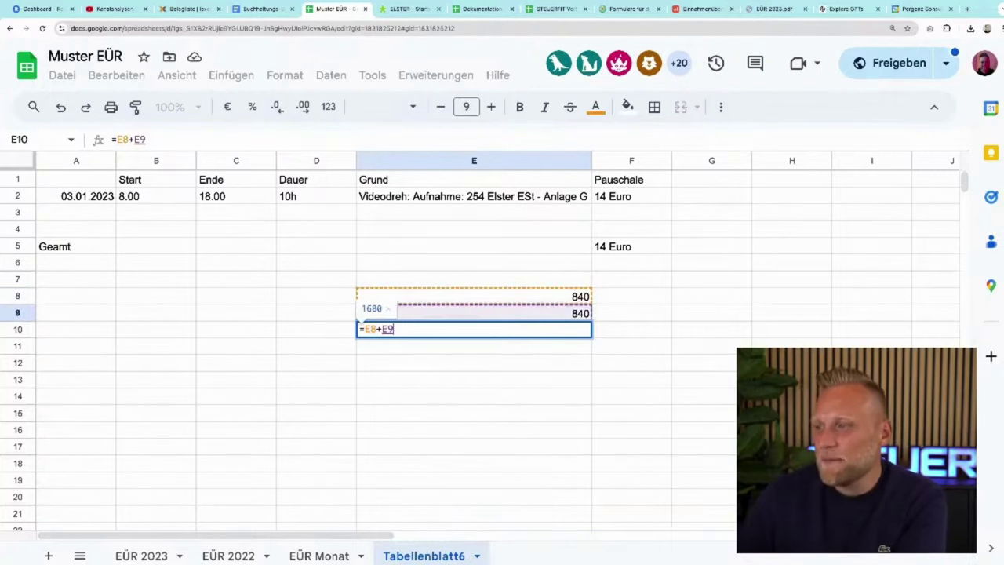
key("Return")
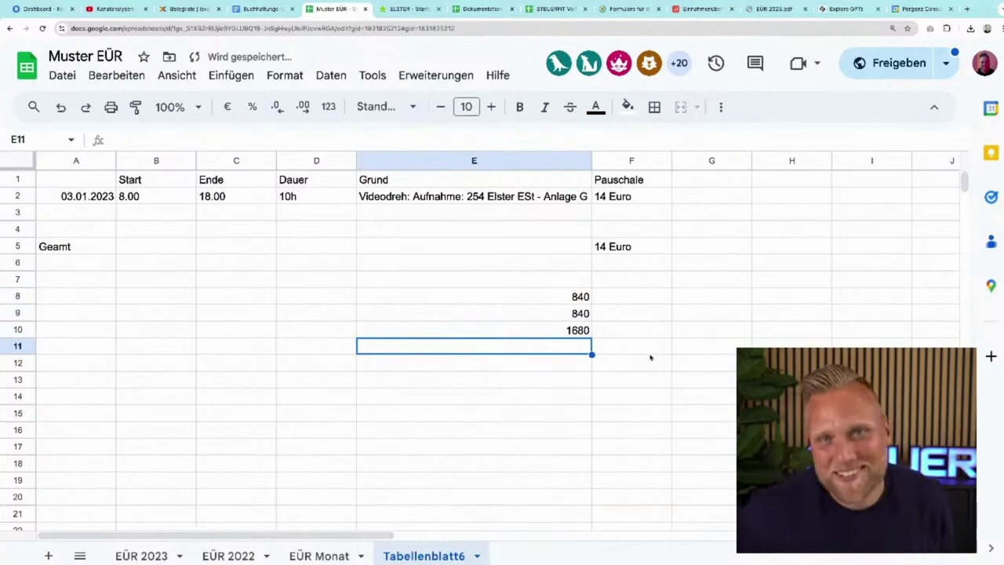
Step: Calculate 40 percent of the summed allowances in cell E11 with the formula =E10*0,4
left_click(572, 336)
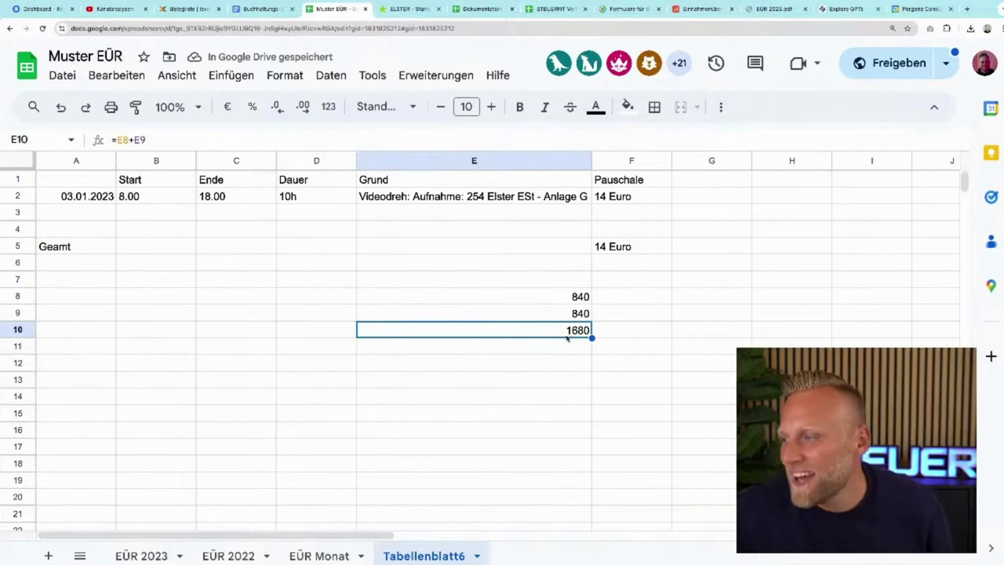
left_click(540, 346)
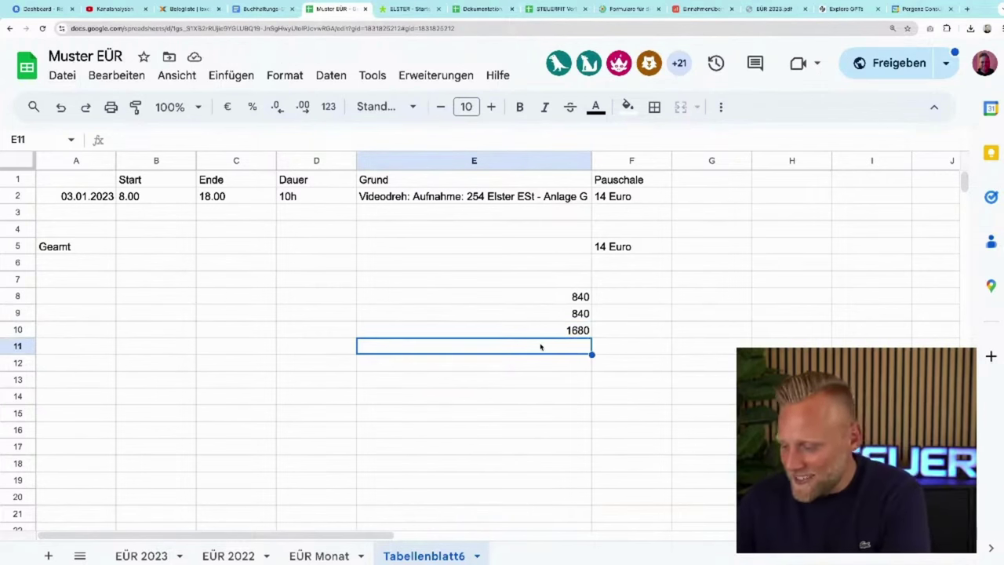
type("=E10*")
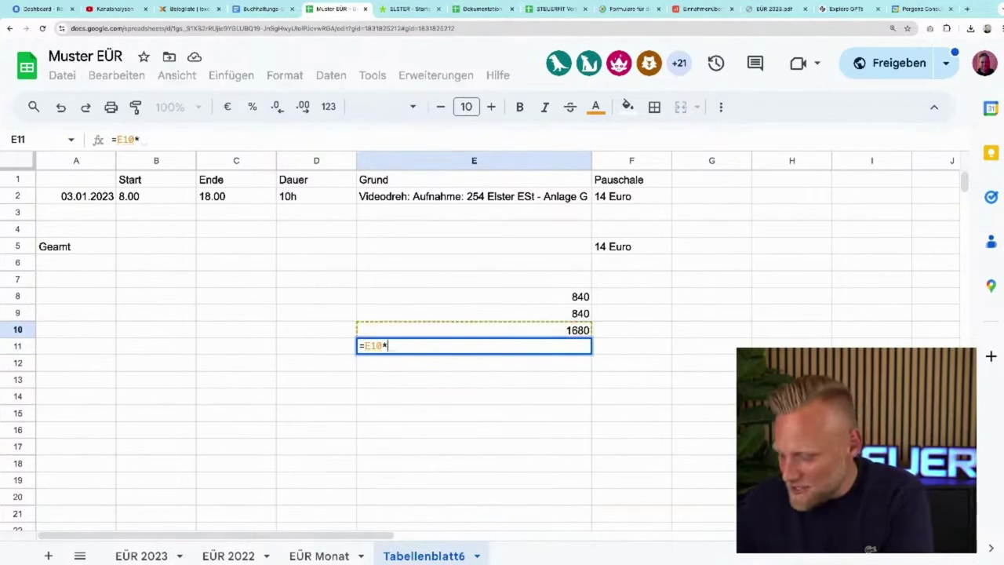
type("0,4")
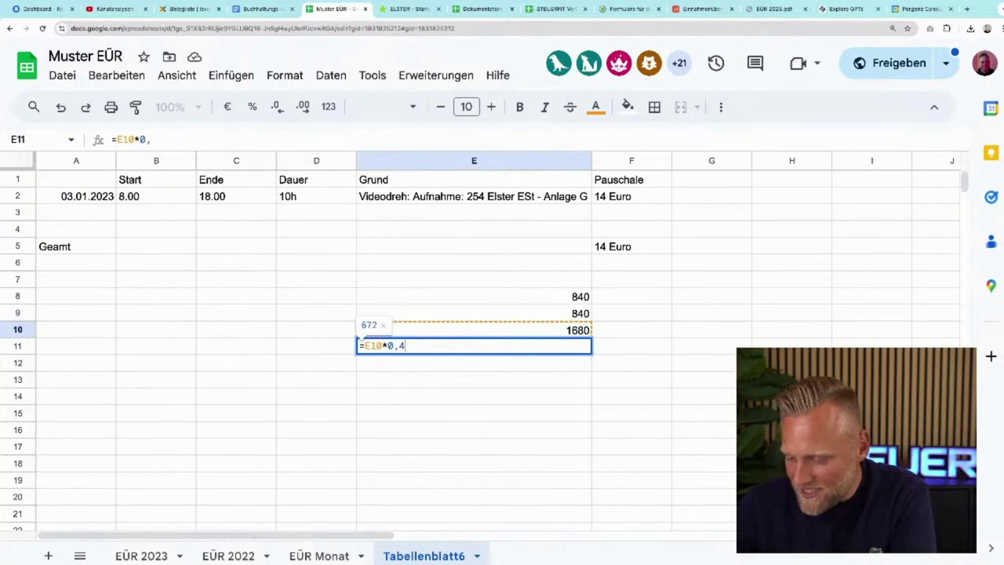
key("Return")
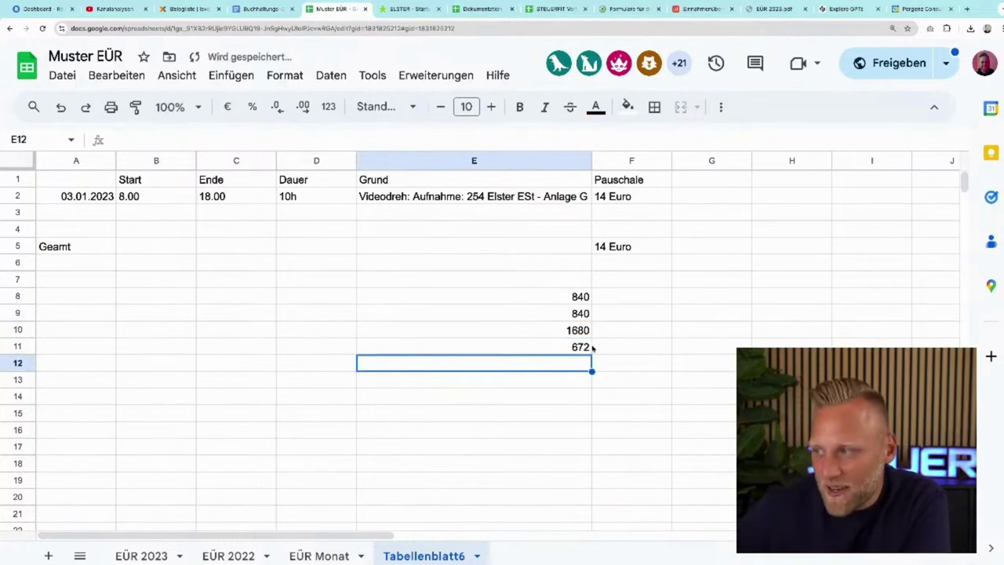
Step: Clear the example calculation from cells E8:E11
left_click(588, 349)
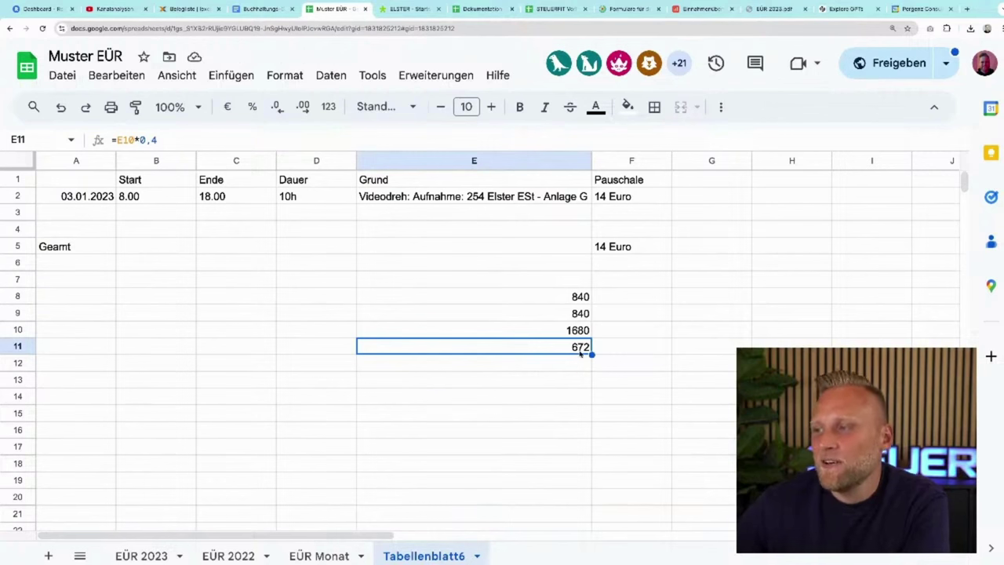
left_click_drag(550, 297, 554, 345)
key("Delete")
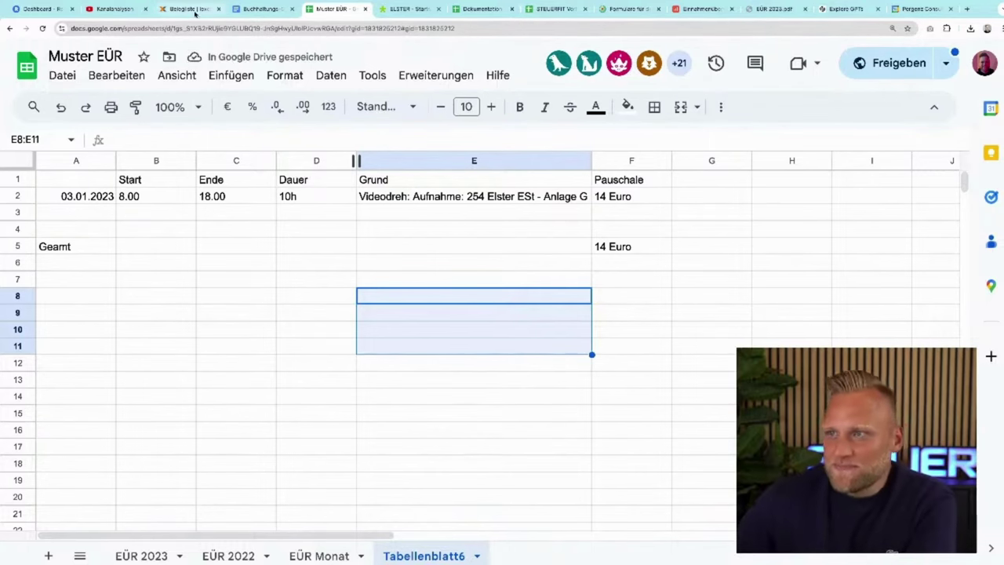
Step: Highlight the heading Verpflegungsmehraufwand und Homeoffice-Pauschale in the checklist document and switch to the lexoffice voucher list
left_click(249, 12)
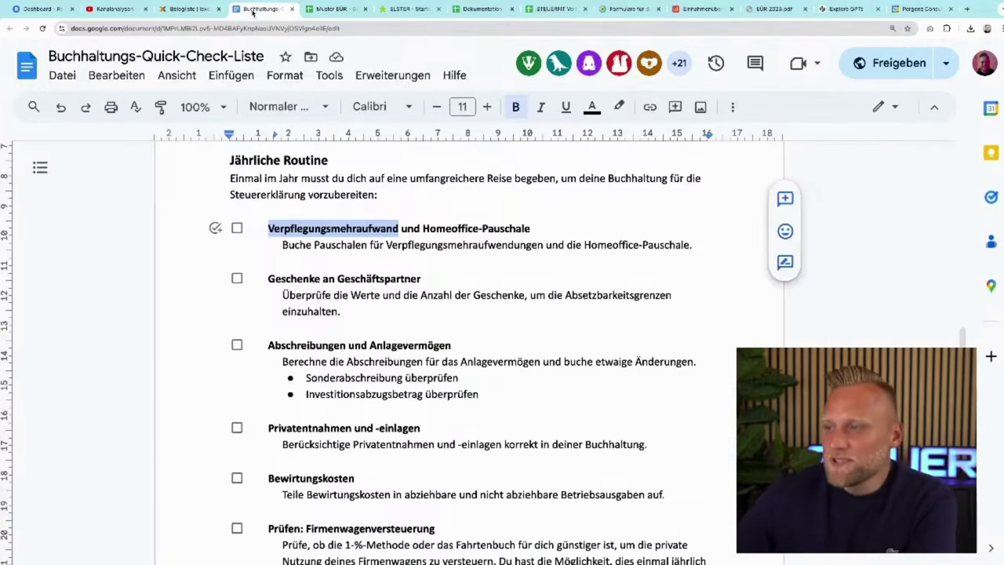
triple_click(339, 229)
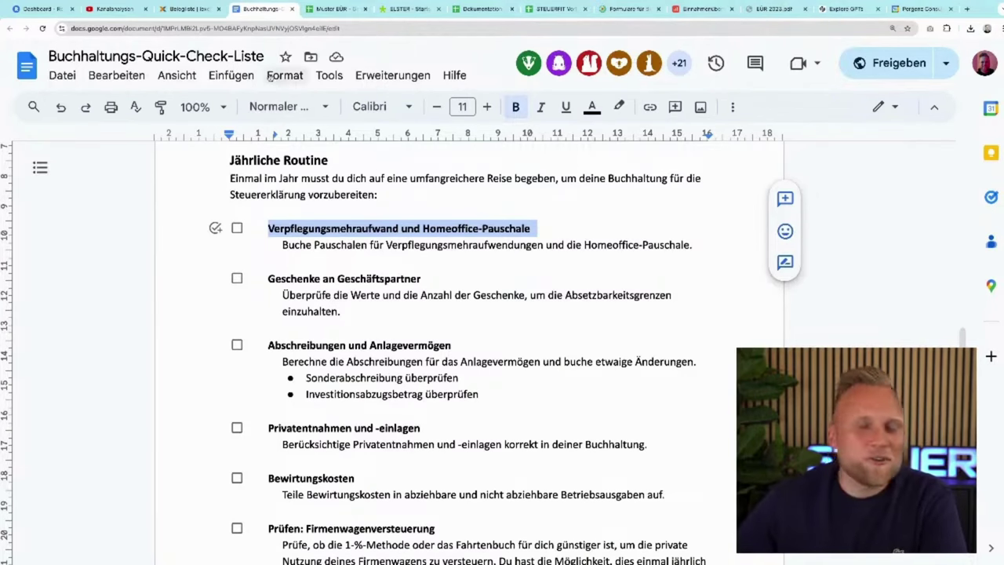
left_click(189, 9)
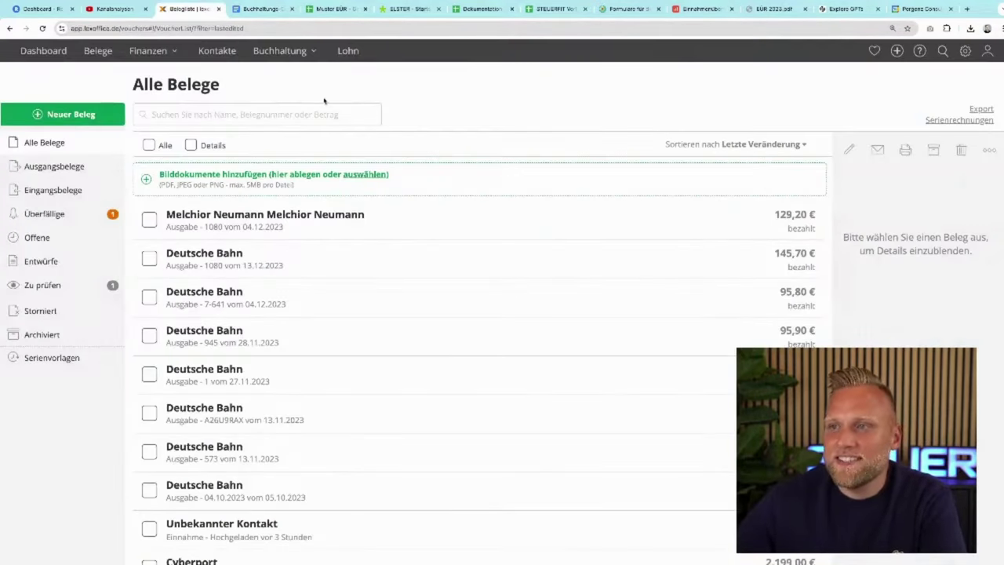
left_click(85, 117)
left_click(71, 163)
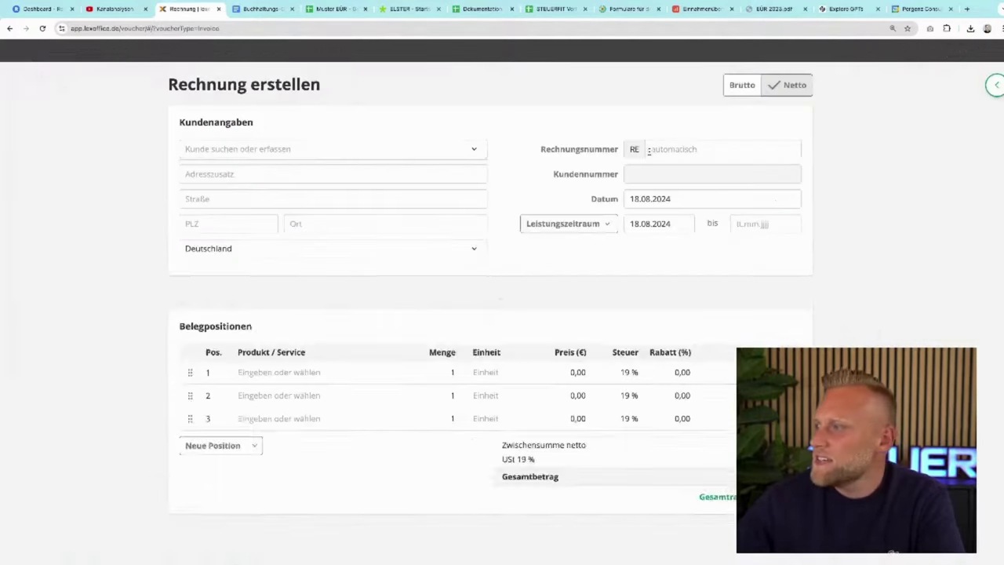
left_click(9, 28)
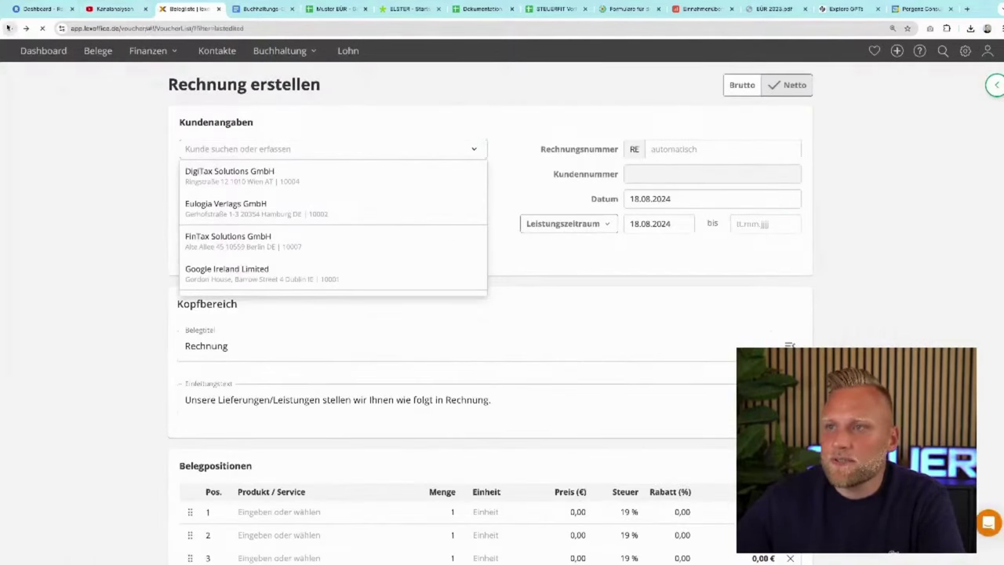
Step: Start capturing a new voucher with Beleg erfassen and set it to use no image document
left_click(79, 114)
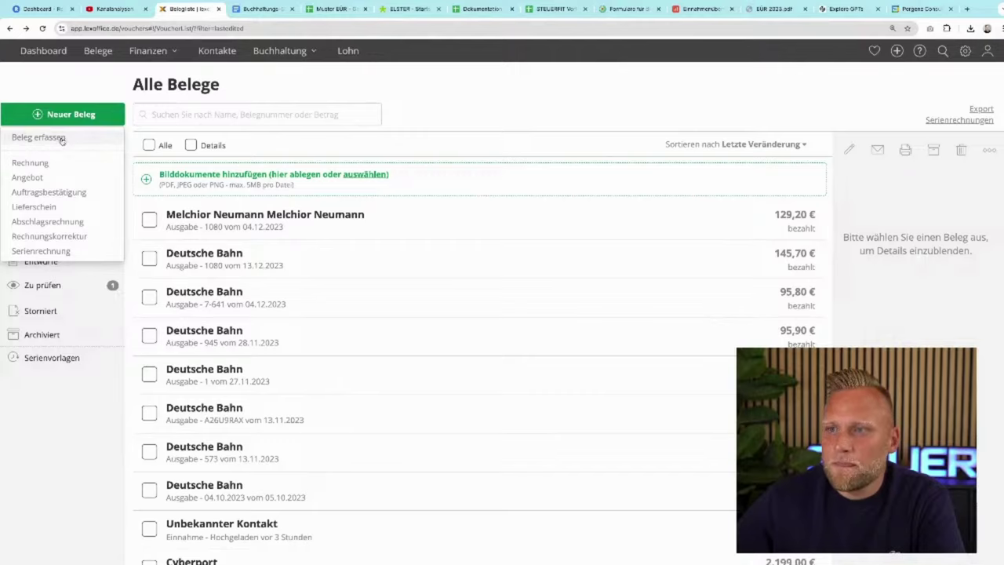
left_click(62, 138)
scroll(836, 331, "down", 1)
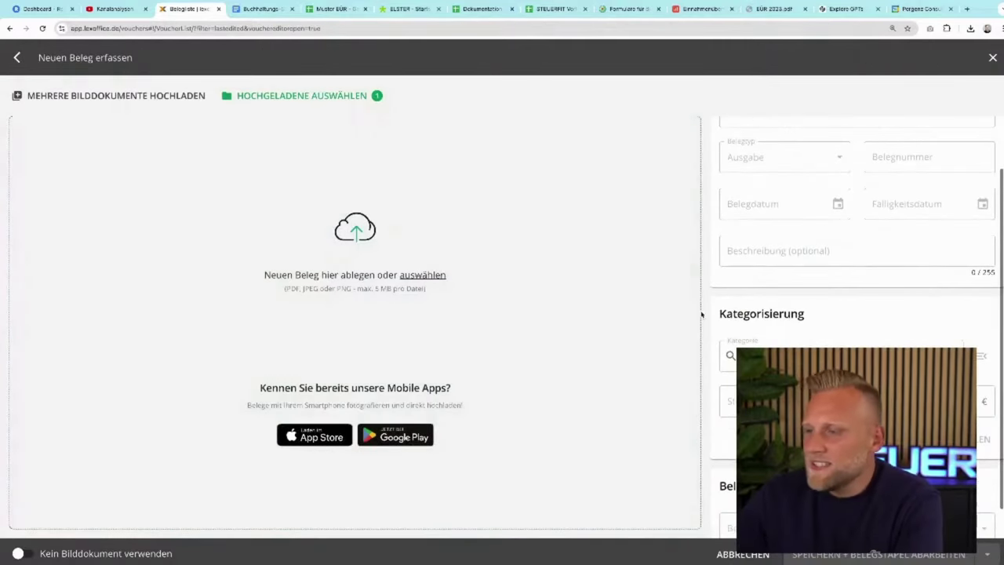
left_click_drag(702, 314, 31, 541)
left_click(23, 553)
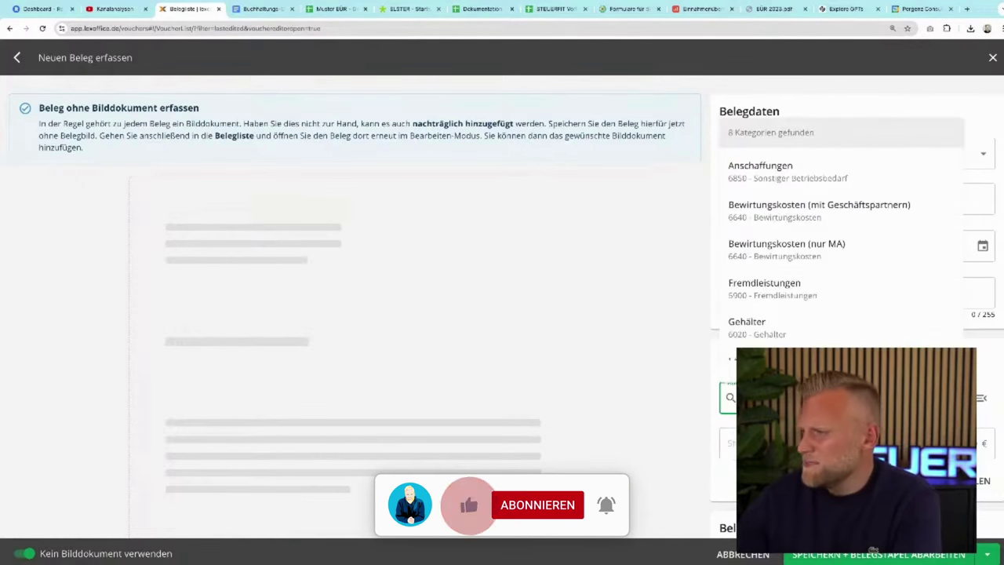
Step: Look through the expense categories suggested for the new voucher and clear the suggestions
scroll(848, 266, "down", 1)
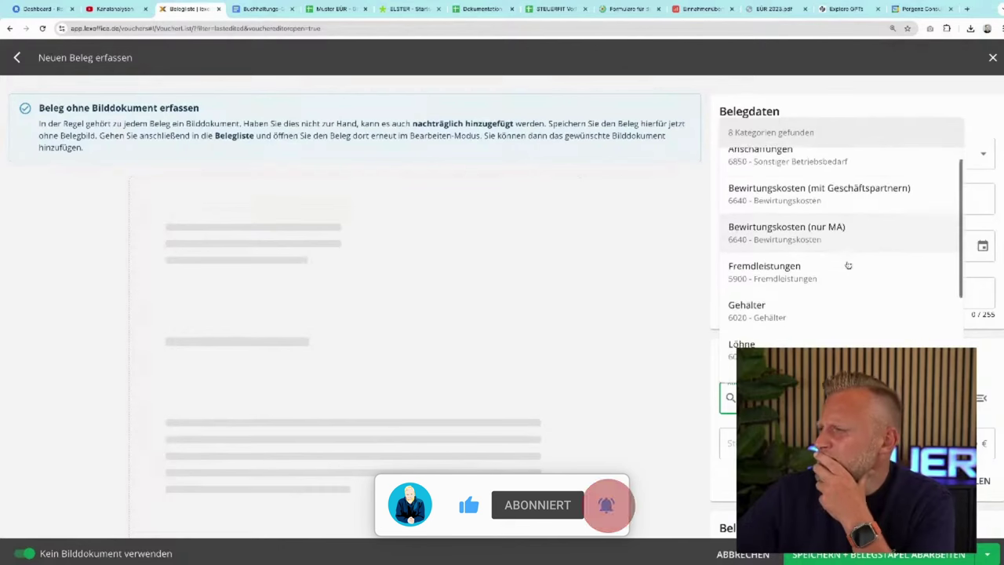
scroll(848, 265, "down", 2)
scroll(848, 265, "up", 3)
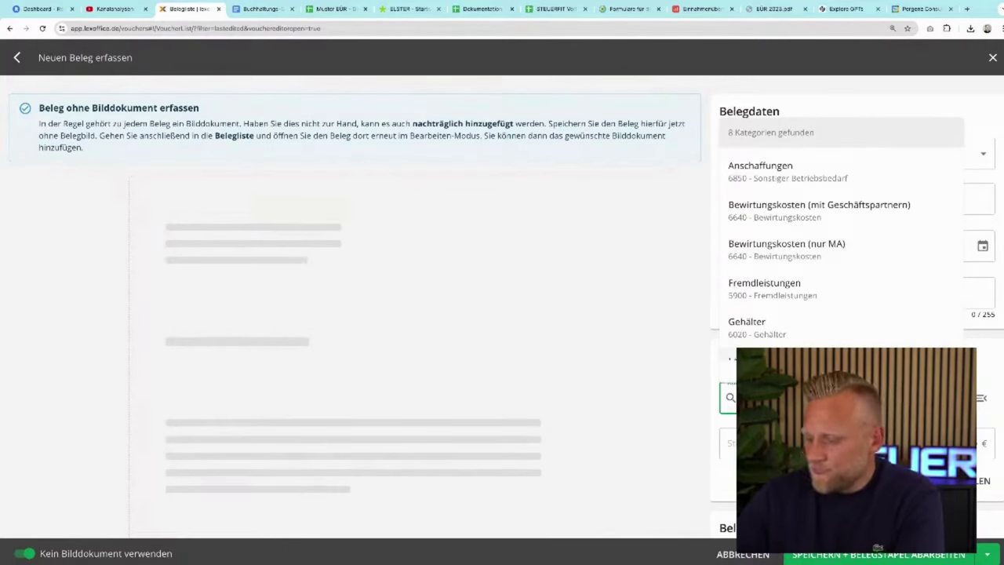
key("Escape")
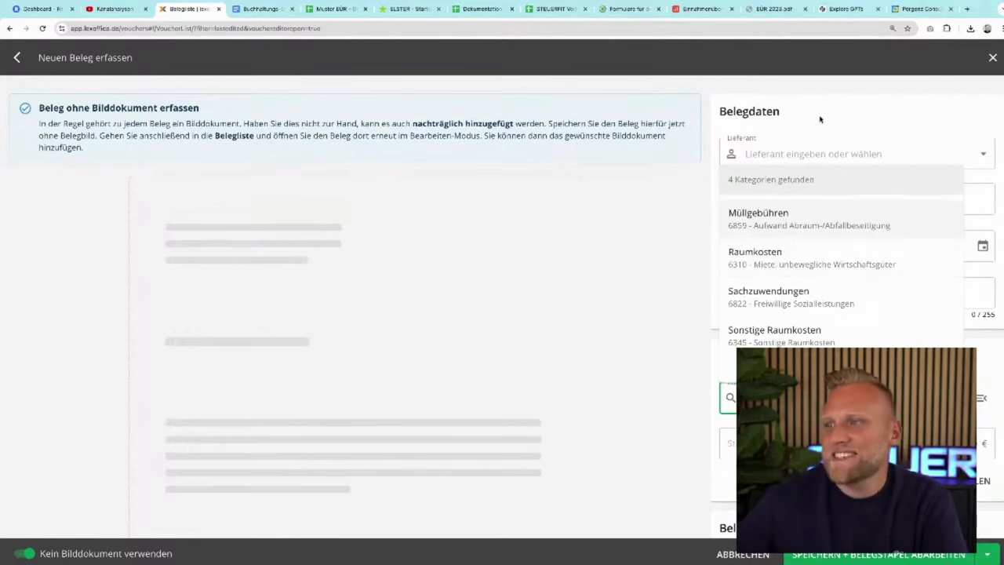
Step: Leave the new voucher and discard it without saving
left_click(586, 64)
left_click(21, 63)
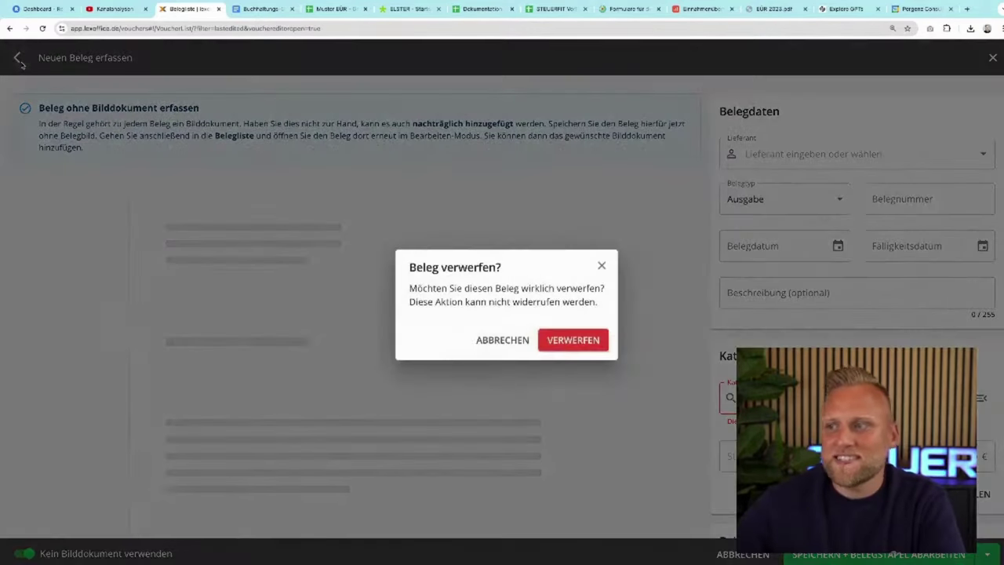
left_click(557, 342)
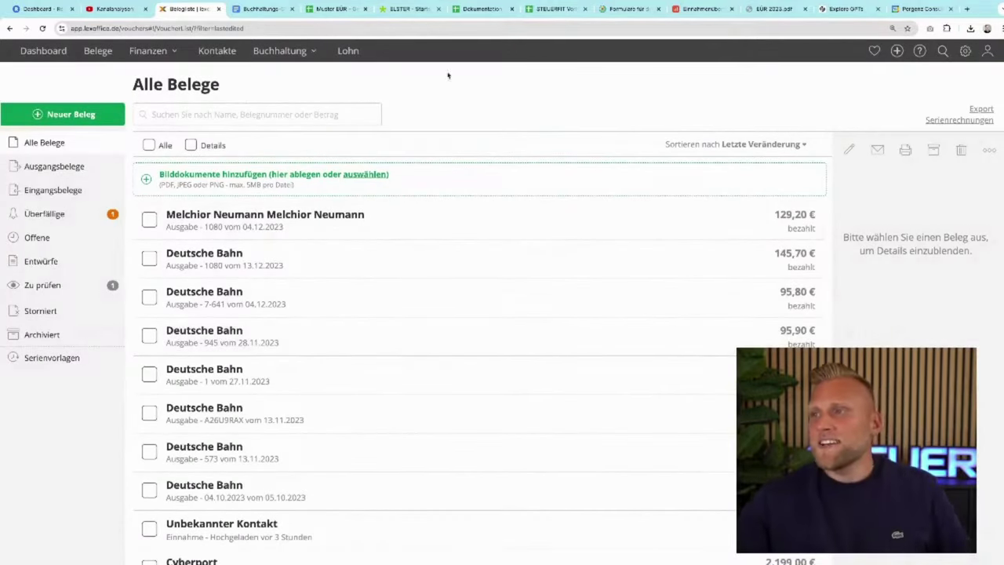
Step: Switch to the Muster EÜR spreadsheet and show its EÜR 2023 sheet
left_click(477, 11)
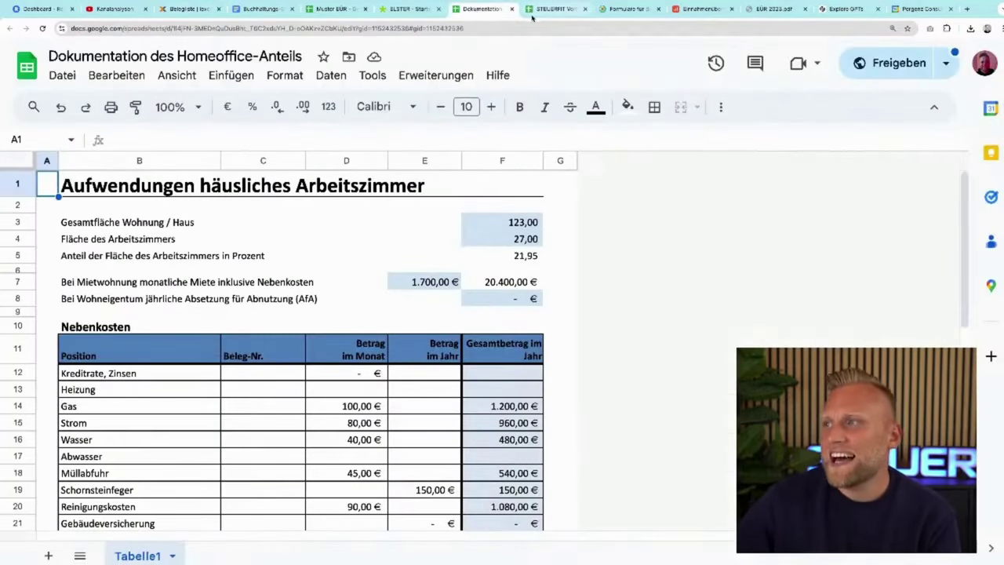
left_click(542, 10)
left_click(336, 9)
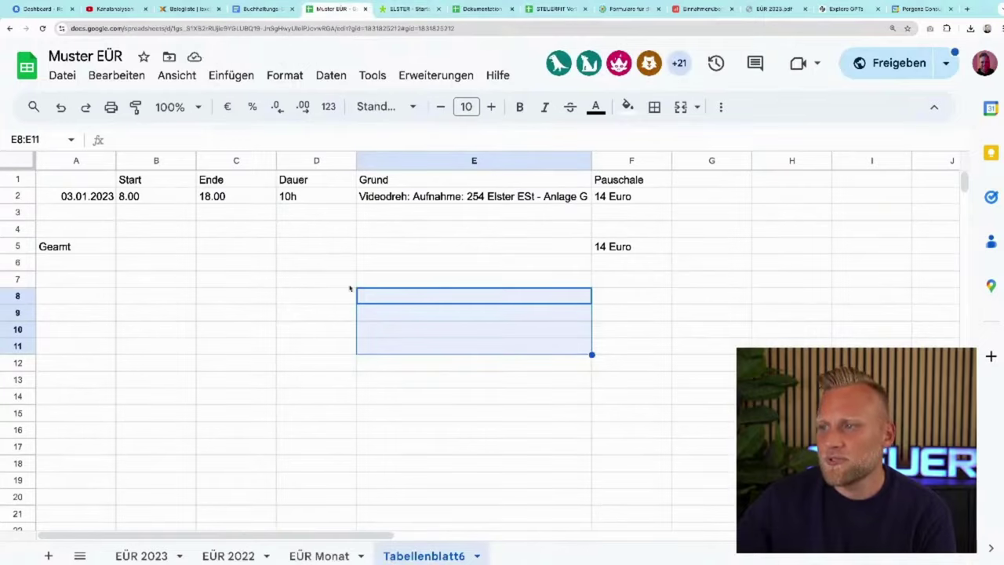
left_click(149, 556)
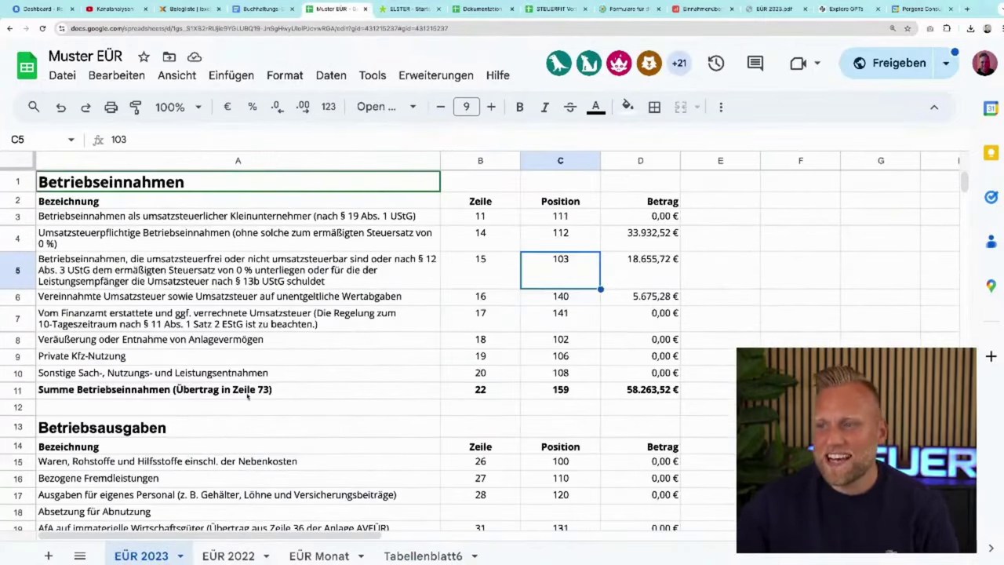
Step: Find the Ermittlung des Gewinns section in the EÜR 2023 sheet and highlight the range A67:D72
scroll(248, 397, "down", 10)
scroll(247, 397, "down", 1)
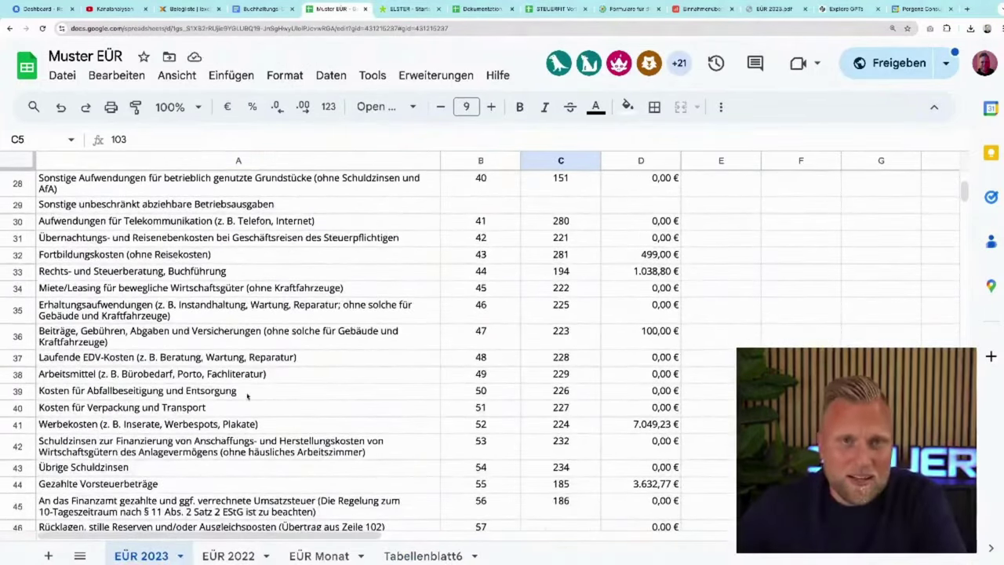
scroll(248, 397, "down", 12)
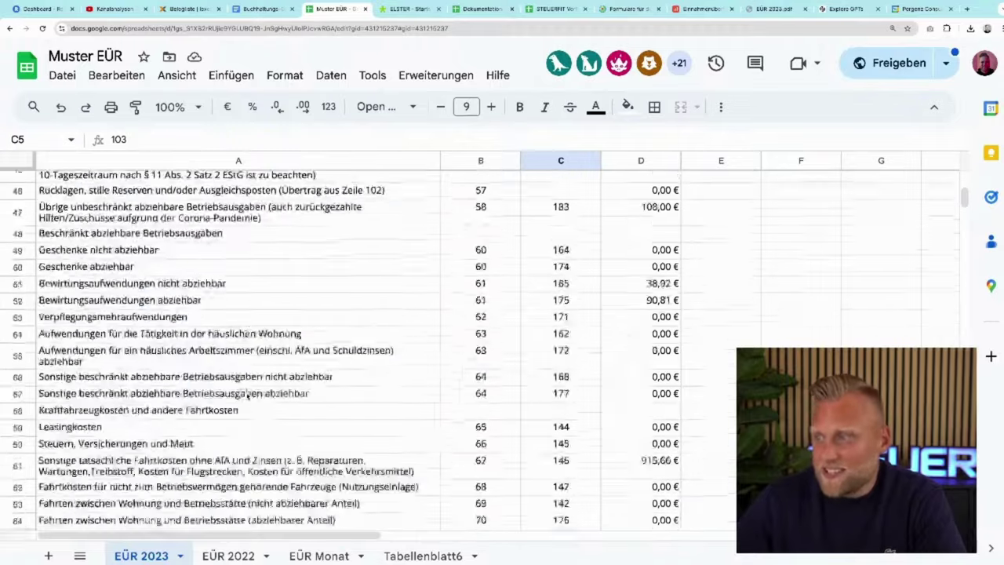
scroll(248, 397, "right", 1)
scroll(248, 397, "up", 1)
scroll(248, 397, "left", 1)
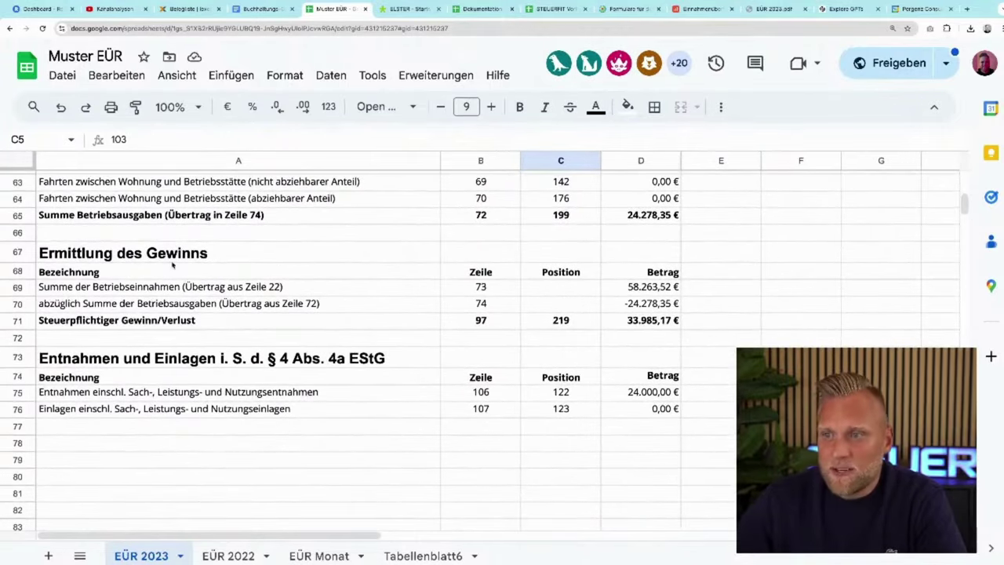
left_click_drag(172, 262, 624, 344)
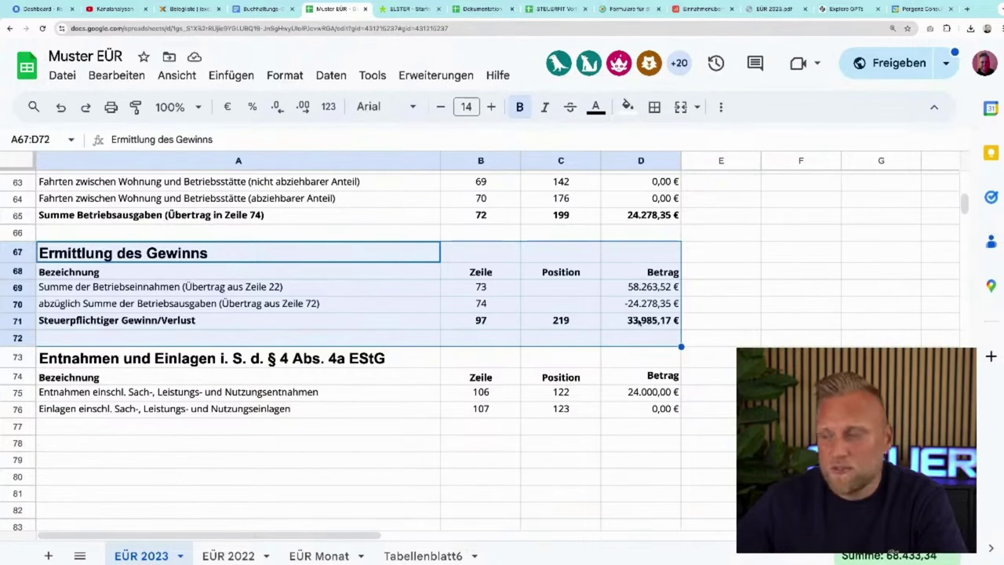
Step: Point out the expense rows for Fortbildungskosten, Rechts- und Steuerberatung and Telekommunikation, finishing on the Rechts- und Steuerberatung amount in D33
scroll(639, 322, "up", 8)
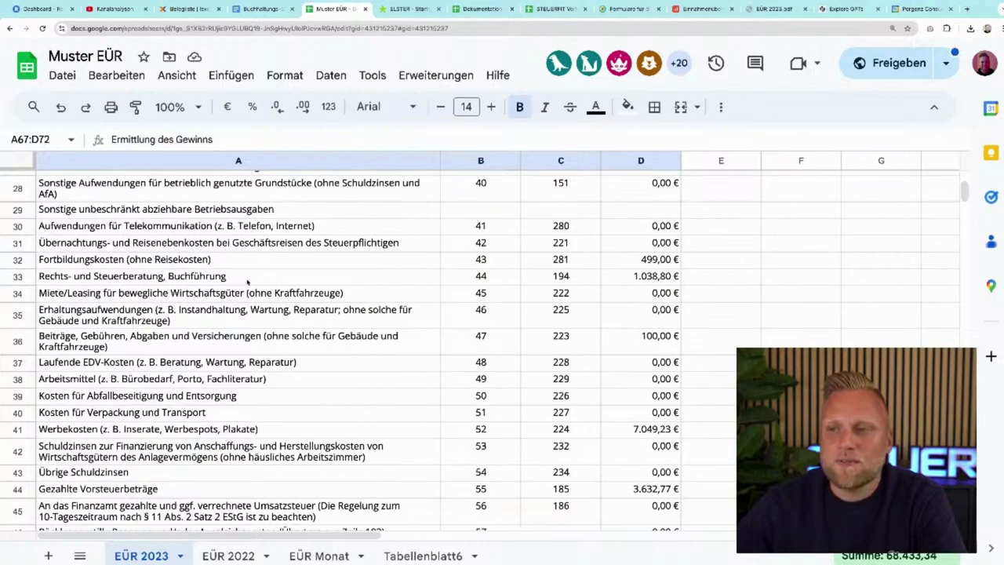
left_click(222, 262)
left_click(230, 276)
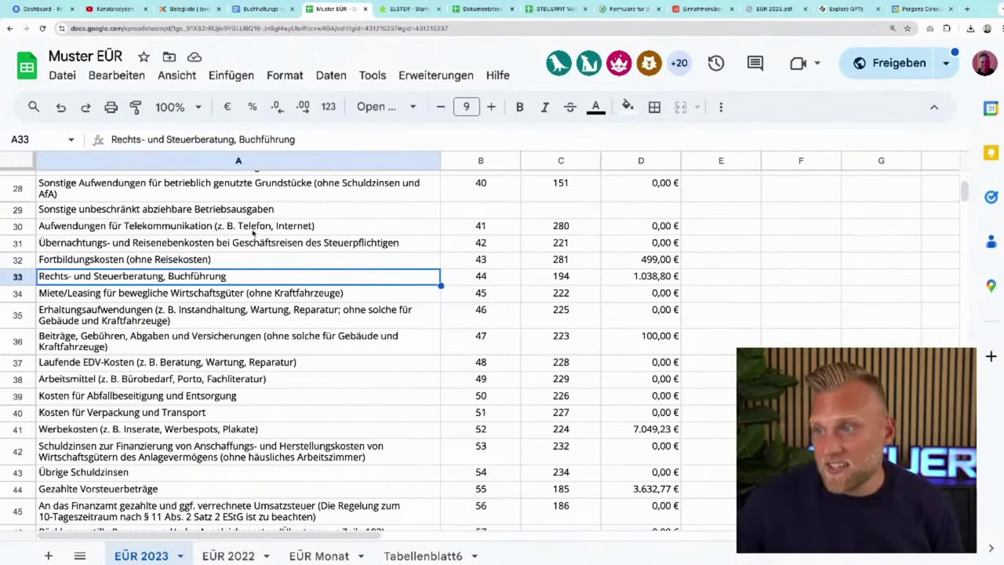
left_click(249, 229)
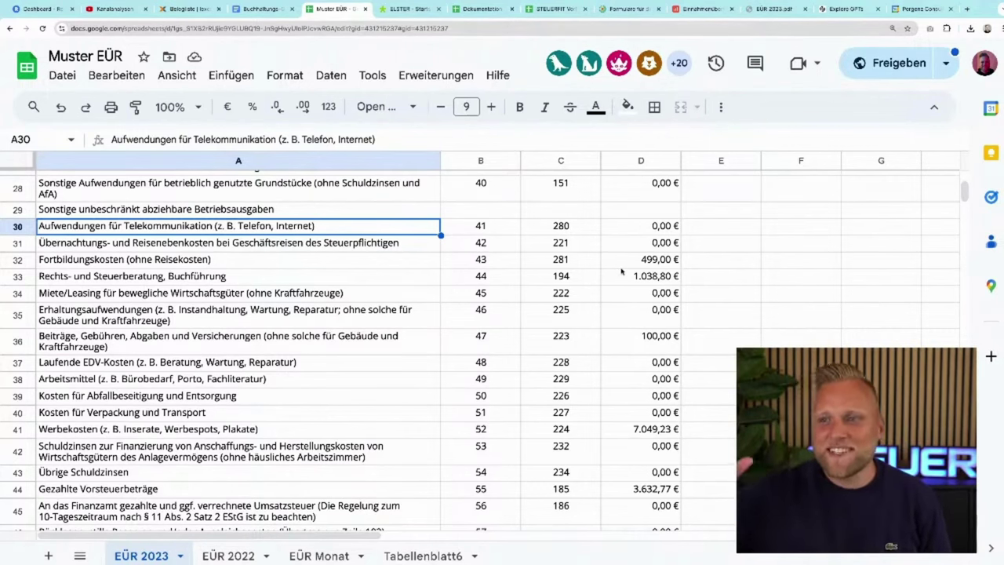
left_click(18, 227)
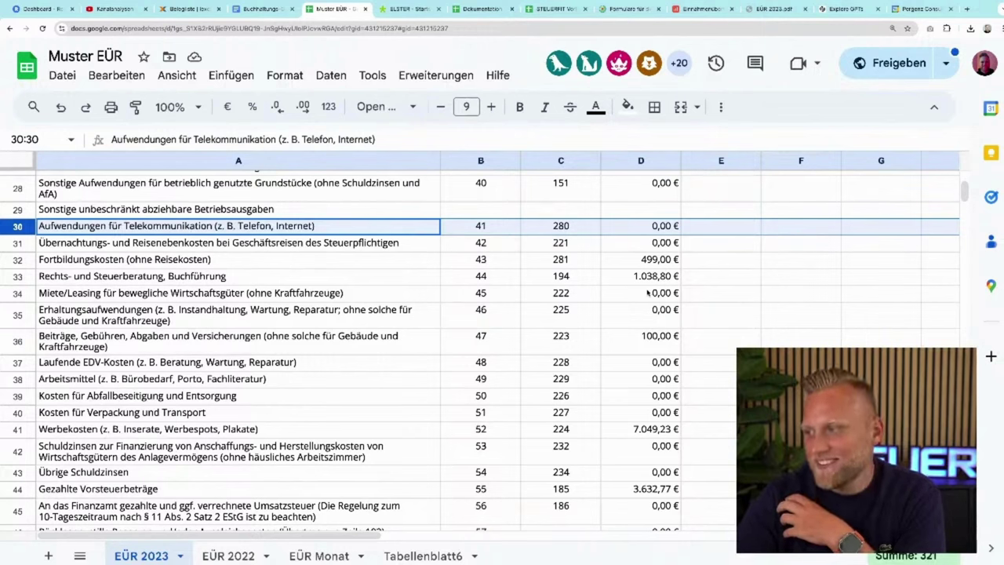
left_click(608, 277)
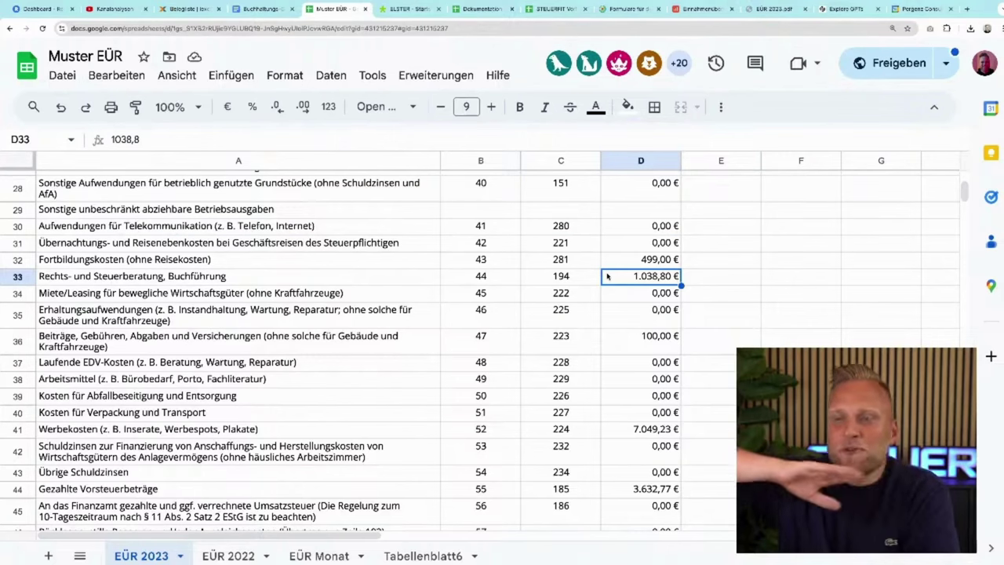
Step: Switch to the Buchhaltungs-Quick-Check-Liste document and highlight the heading Verpflegungsmehraufwand und Homeoffice-Pauschale
left_click(265, 9)
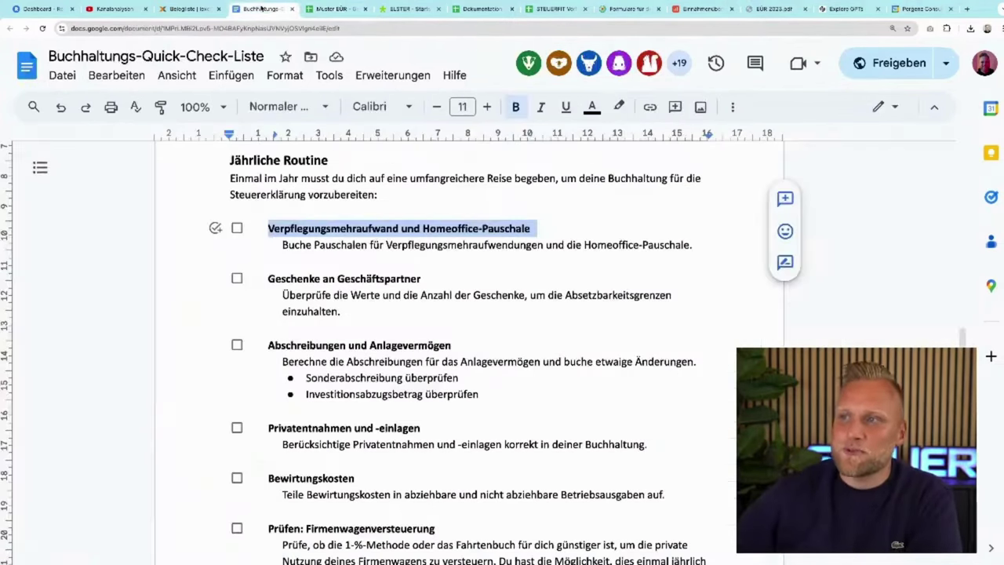
double_click(325, 228)
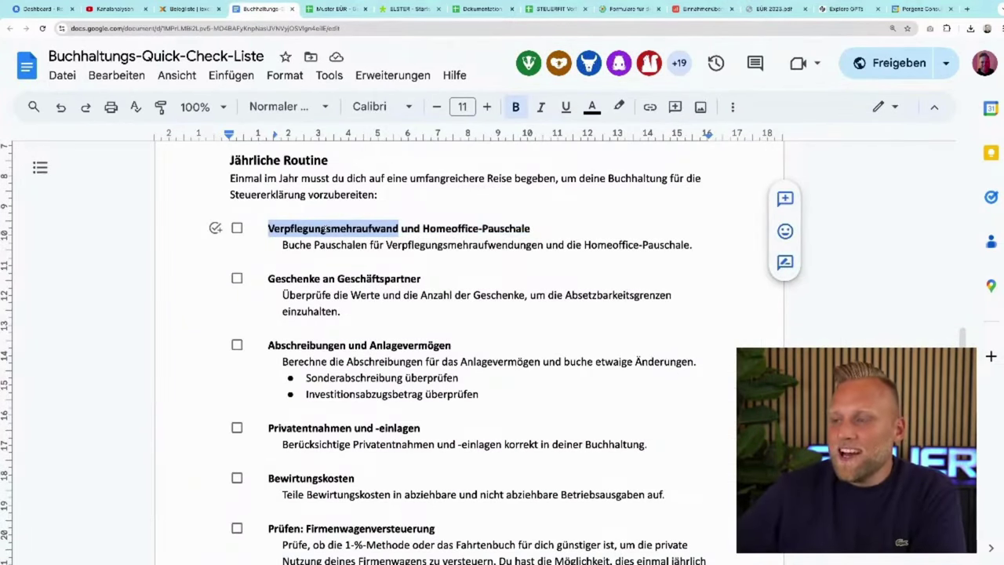
triple_click(336, 228)
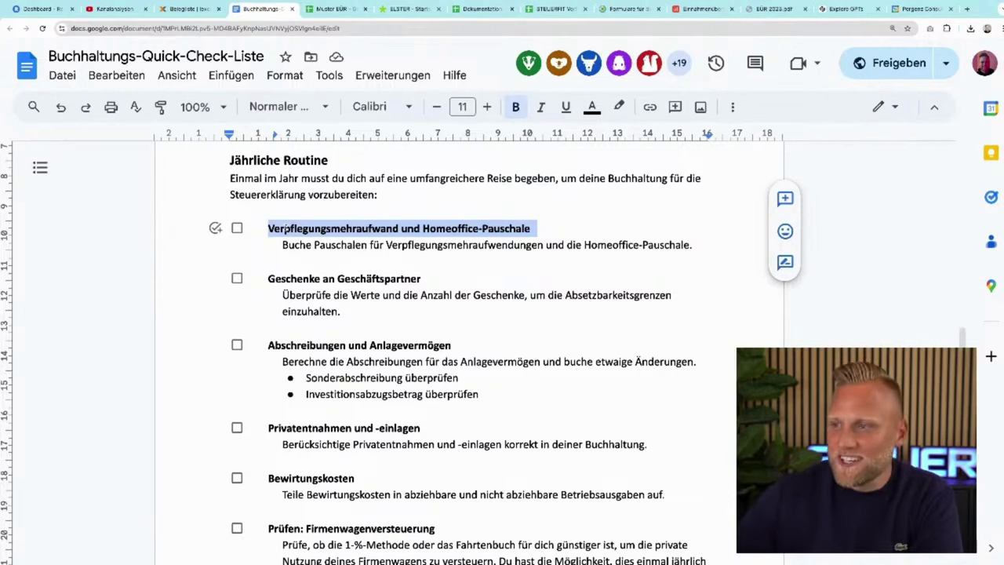
double_click(298, 228)
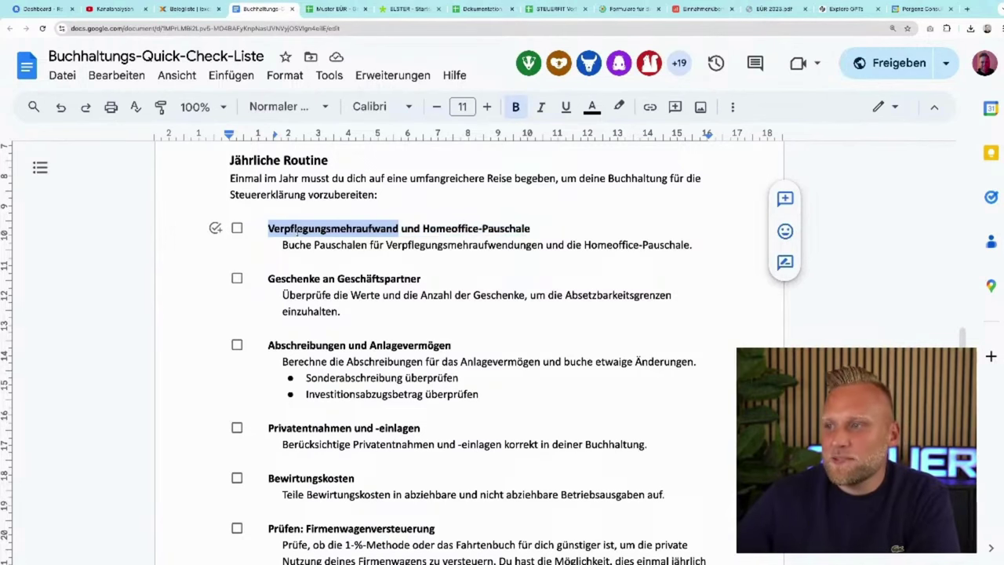
triple_click(295, 228)
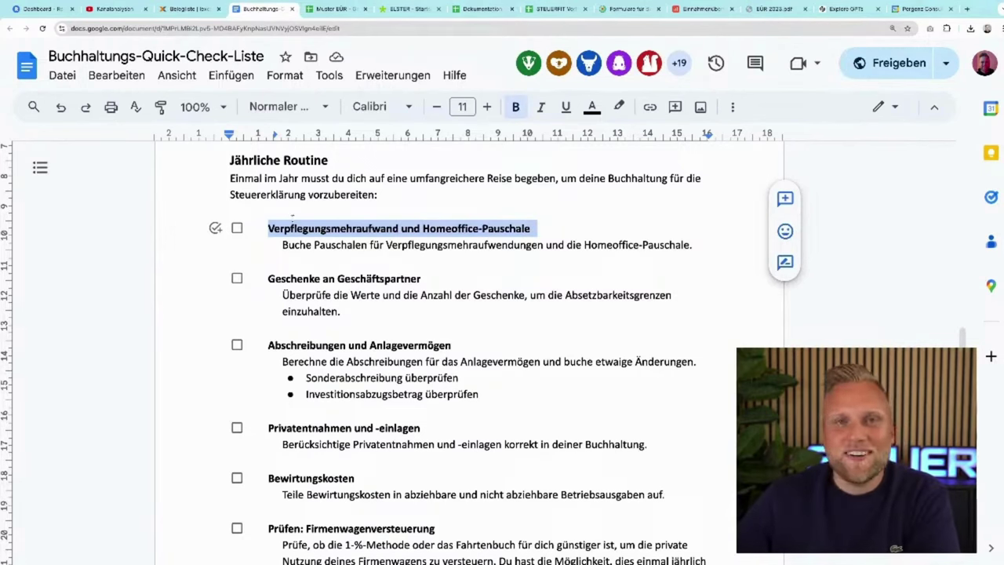
Step: Move the Bewirtungskosten entry of the yearly routine up to between Geschenke an Geschäftspartner and Abschreibungen und Anlagevermögen
left_click(198, 11)
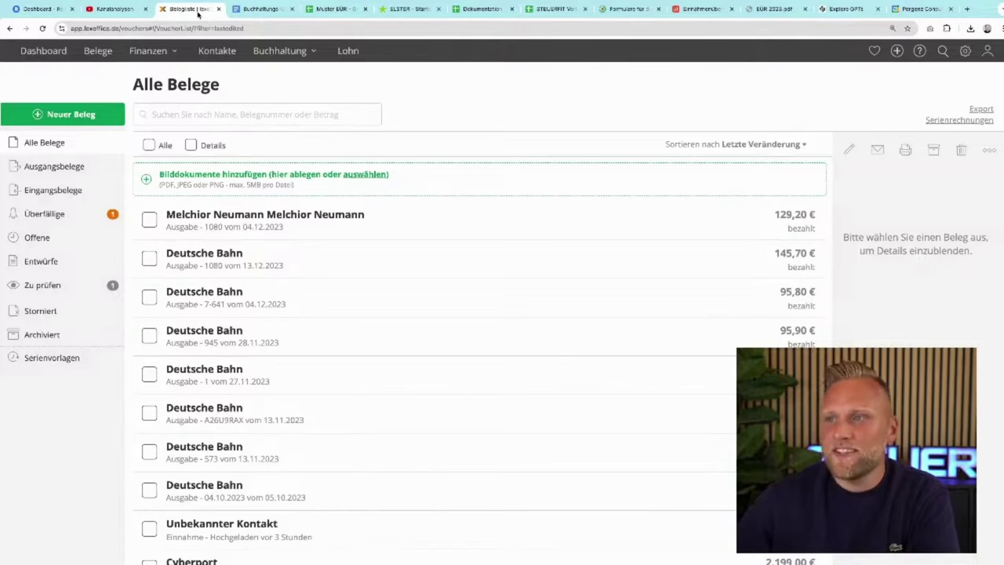
left_click(249, 11)
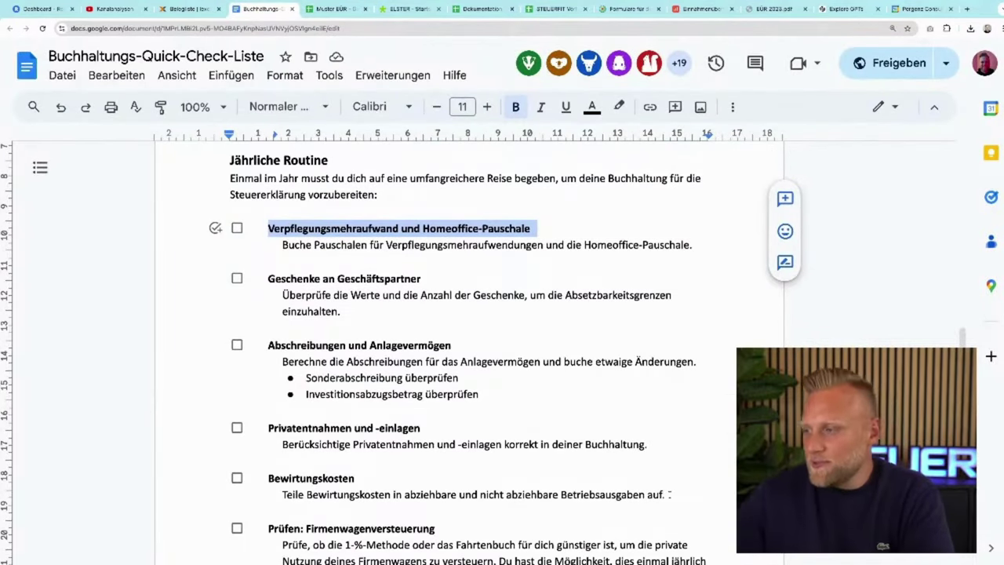
left_click_drag(665, 495, 526, 459)
key("ctrl+c")
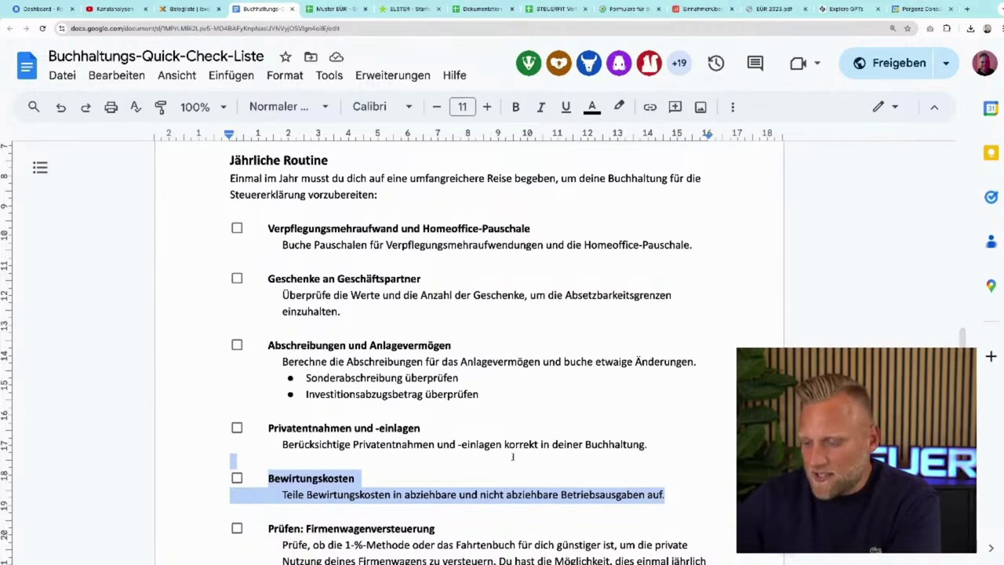
key("BackSpace")
triple_click(425, 329)
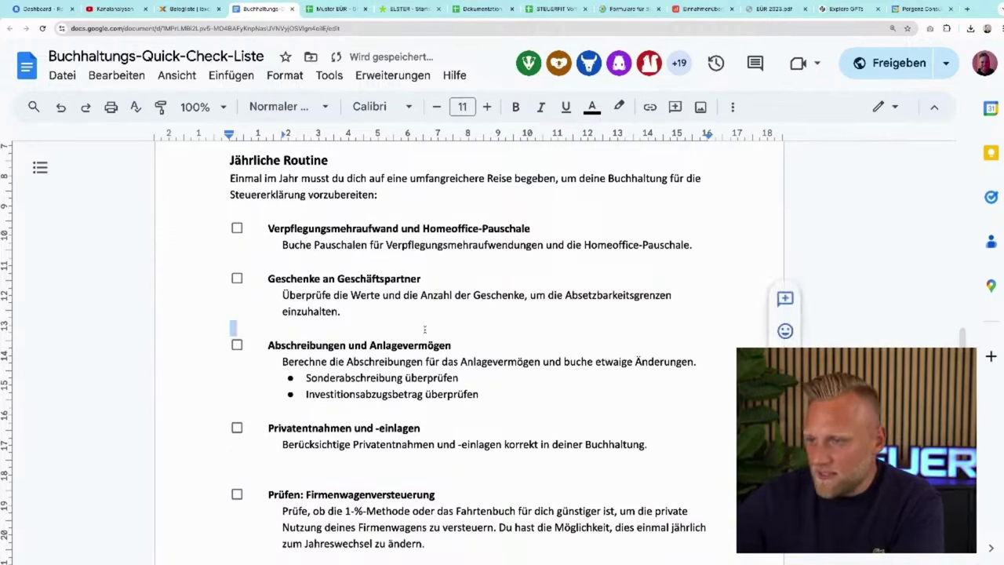
key("ctrl+v")
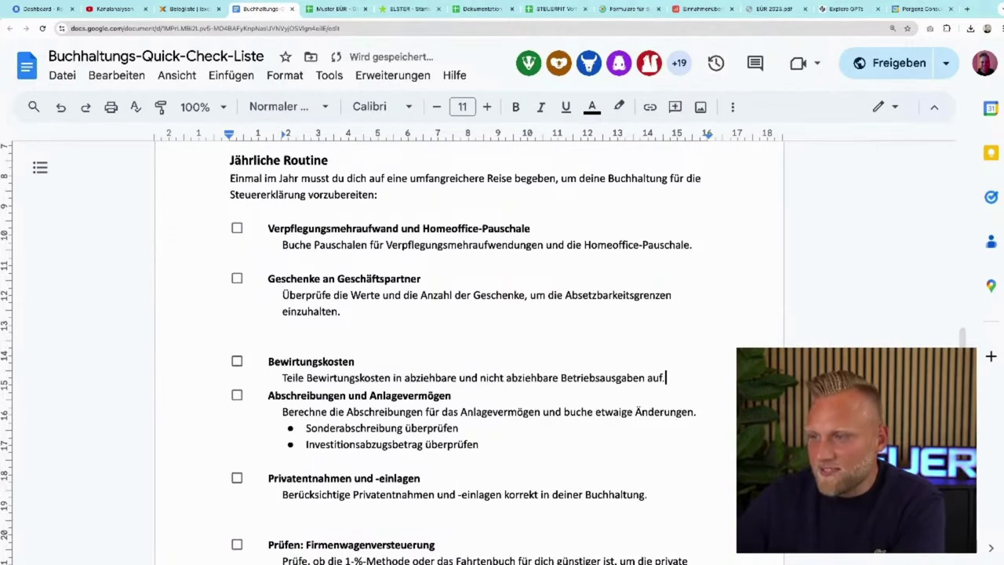
key("Return")
Step: Remove the surplus blank lines before the Bewirtungskosten, Abschreibungen und Anlagevermögen and Prüfen: Firmenwagenversteuerung entries
triple_click(373, 348)
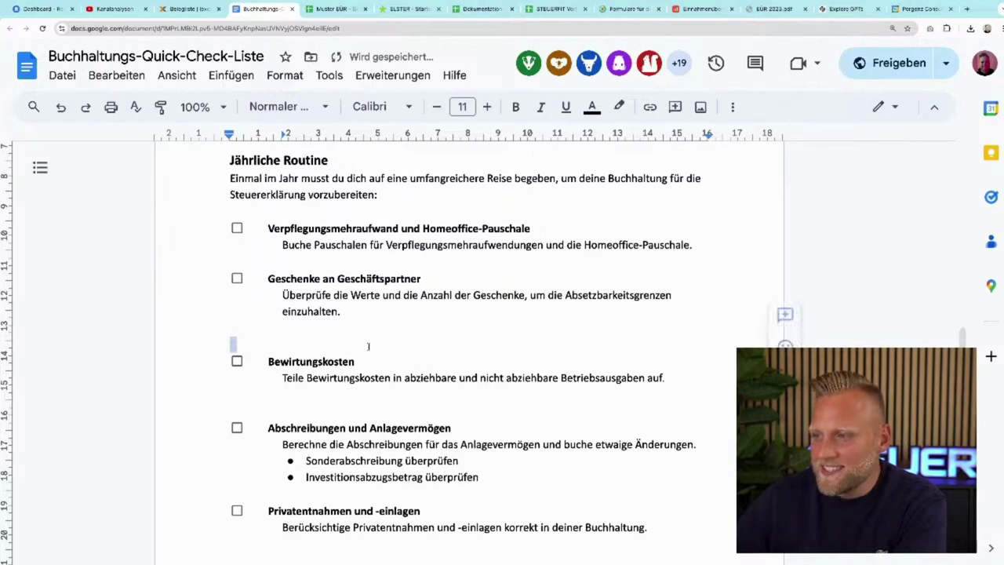
key("BackSpace")
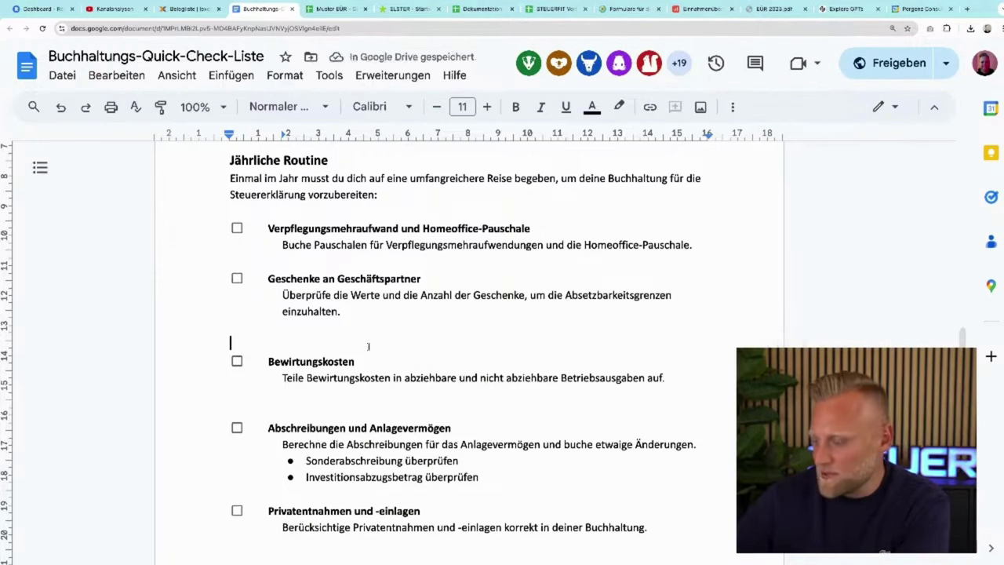
triple_click(331, 394)
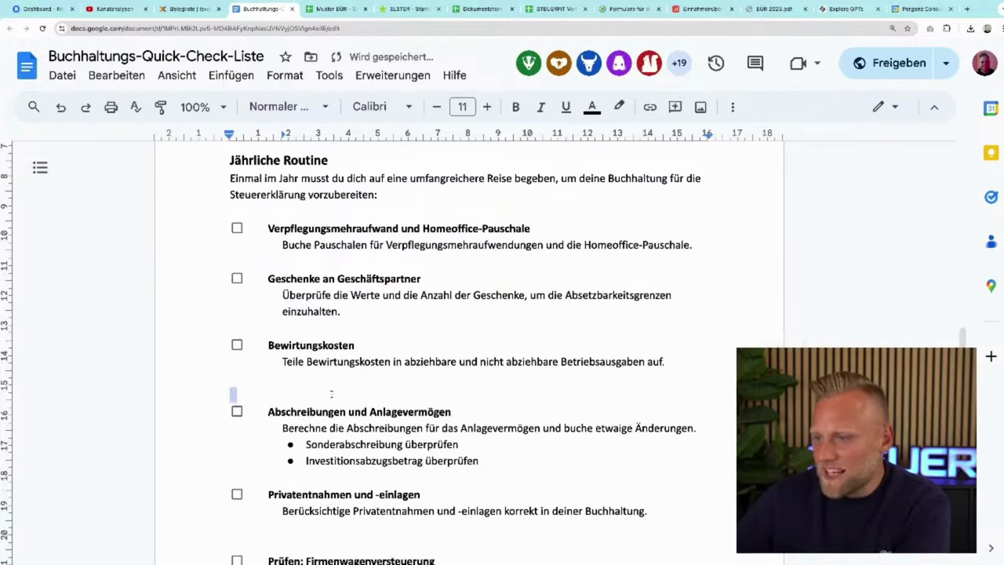
left_click(331, 394)
key("BackSpace")
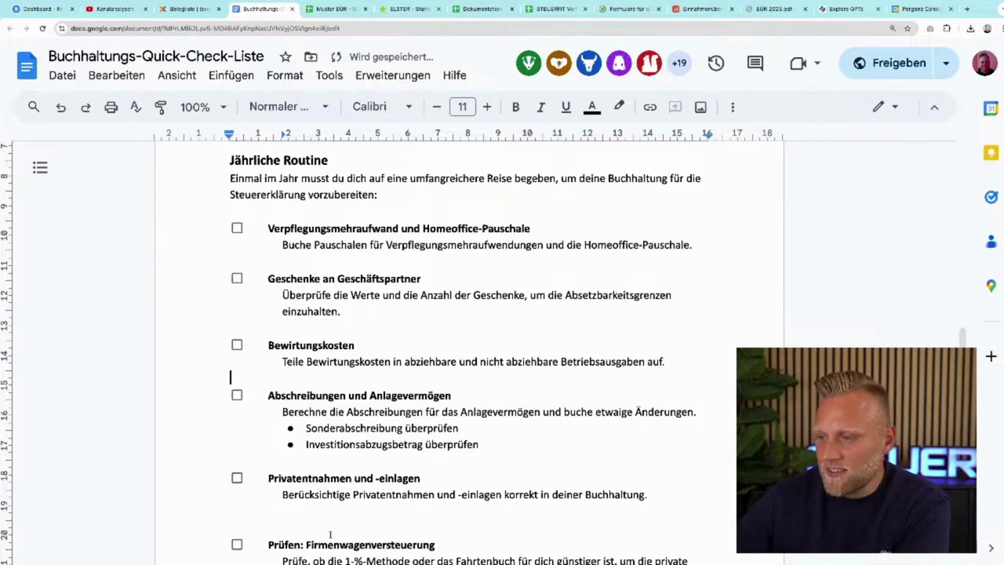
left_click(318, 525)
key("BackSpace")
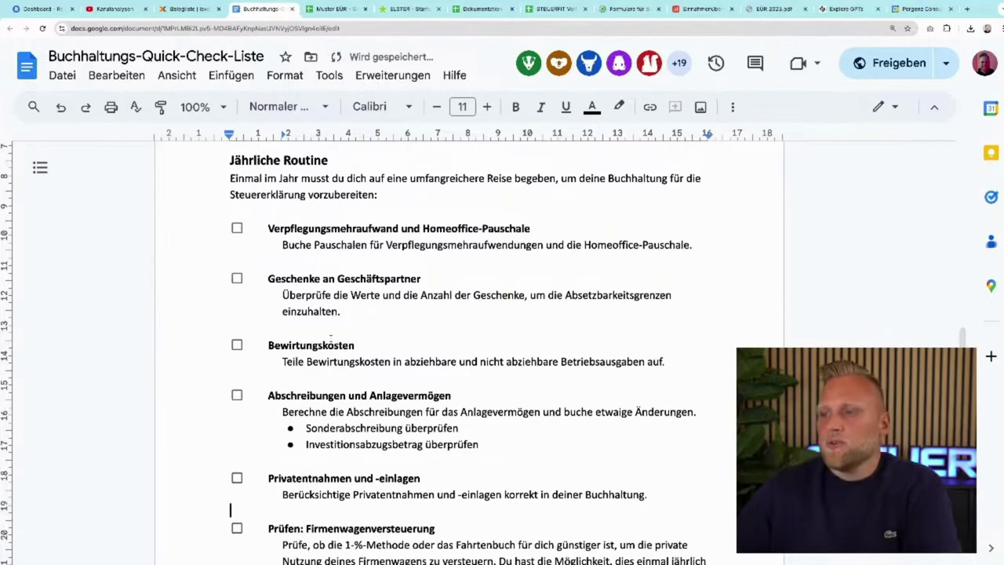
Step: Highlight the checklist heading Geschenke an Geschäftspartner, and switch to lexoffice to open the Einnahmen-Überschussrechnung report
double_click(303, 279)
left_click(303, 279)
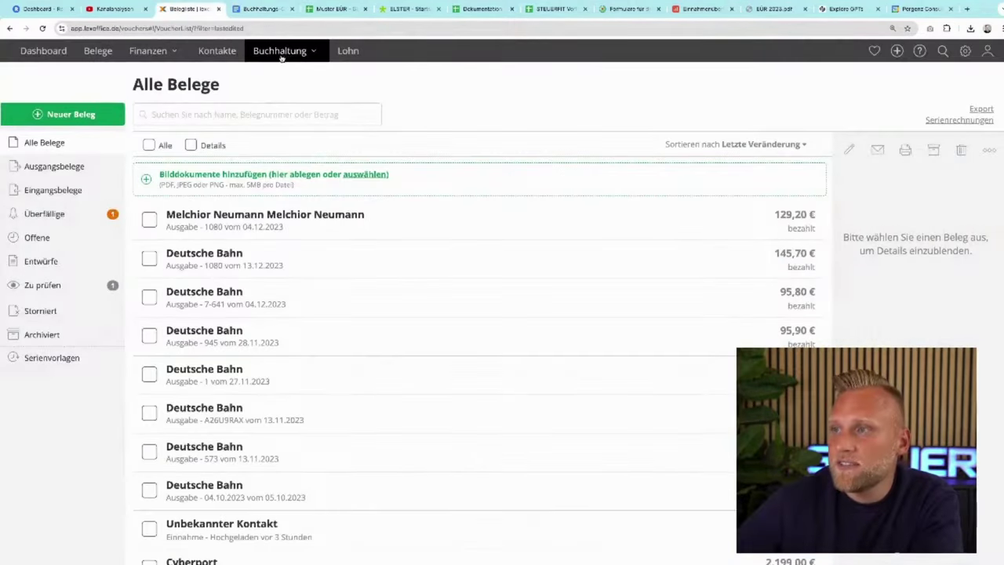
left_click(284, 52)
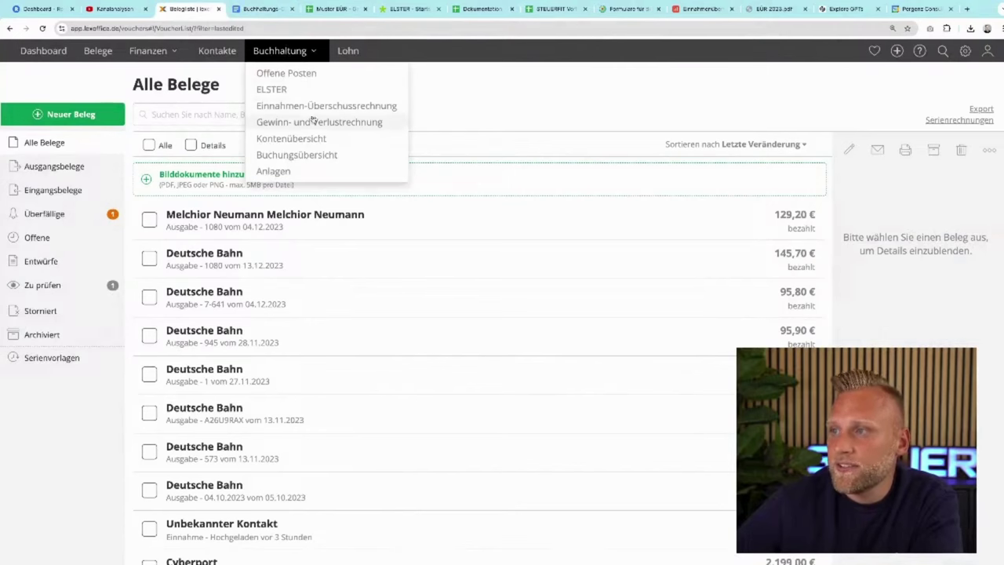
left_click(310, 107)
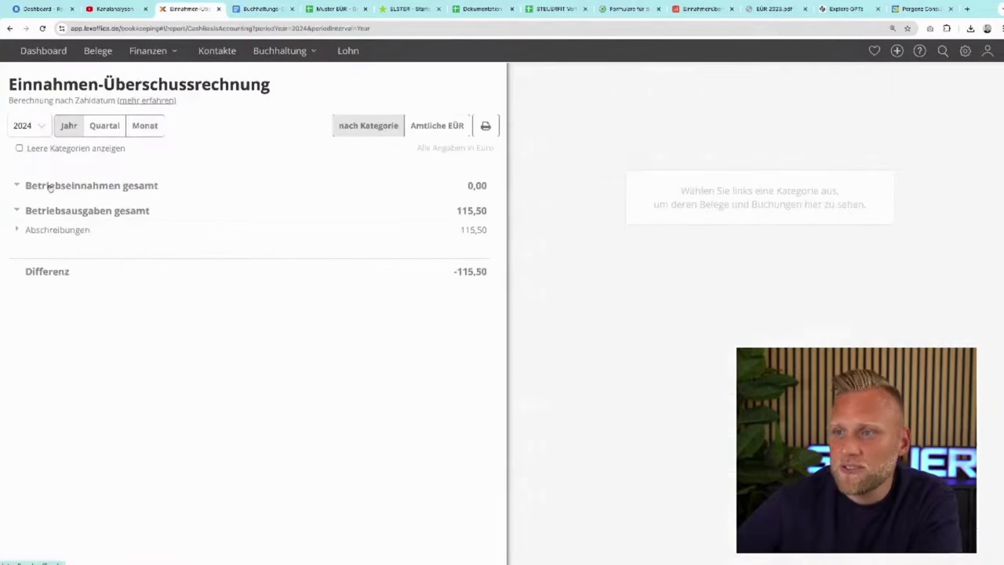
Step: Set the report year to 2023, and highlight the Geschenke nicht abziehbar and Geschenke abziehbar rows in the Muster EÜR spreadsheet
left_click(30, 125)
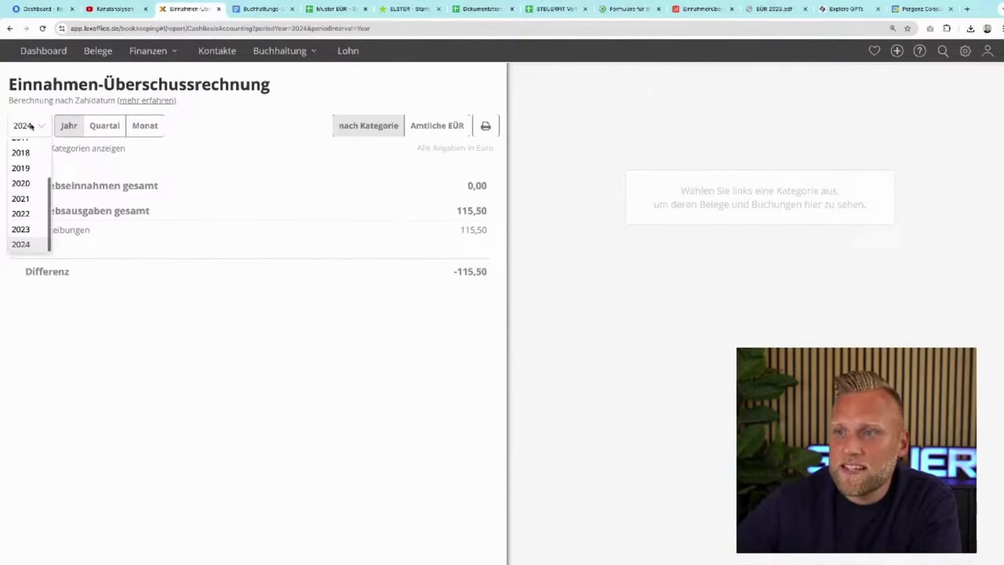
left_click(21, 229)
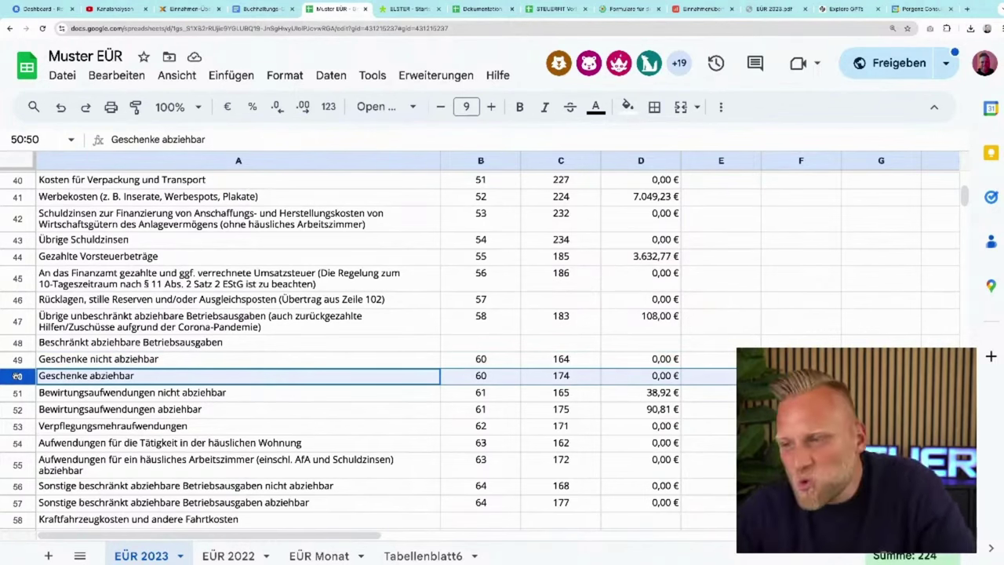
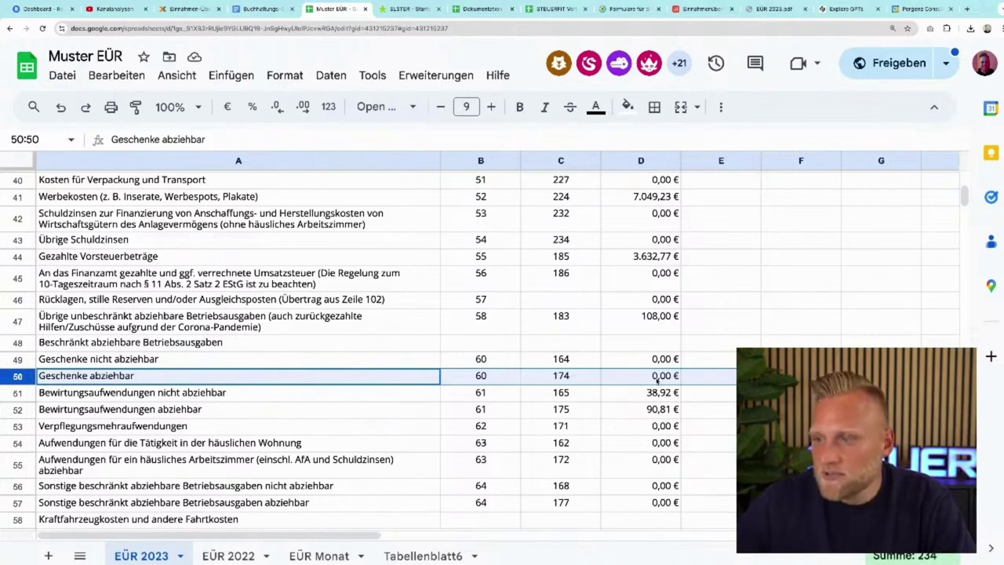
left_click(20, 360)
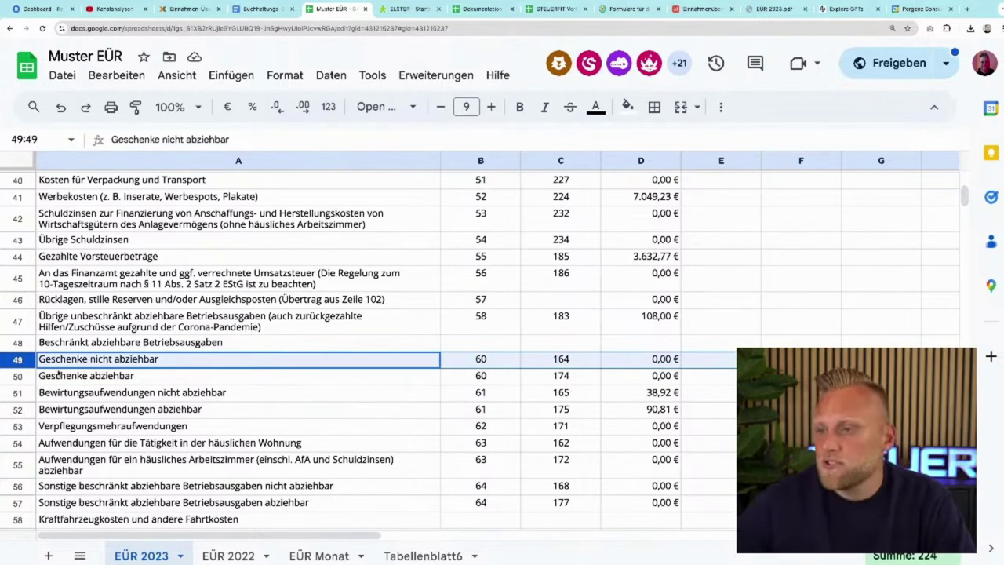
left_click(19, 375)
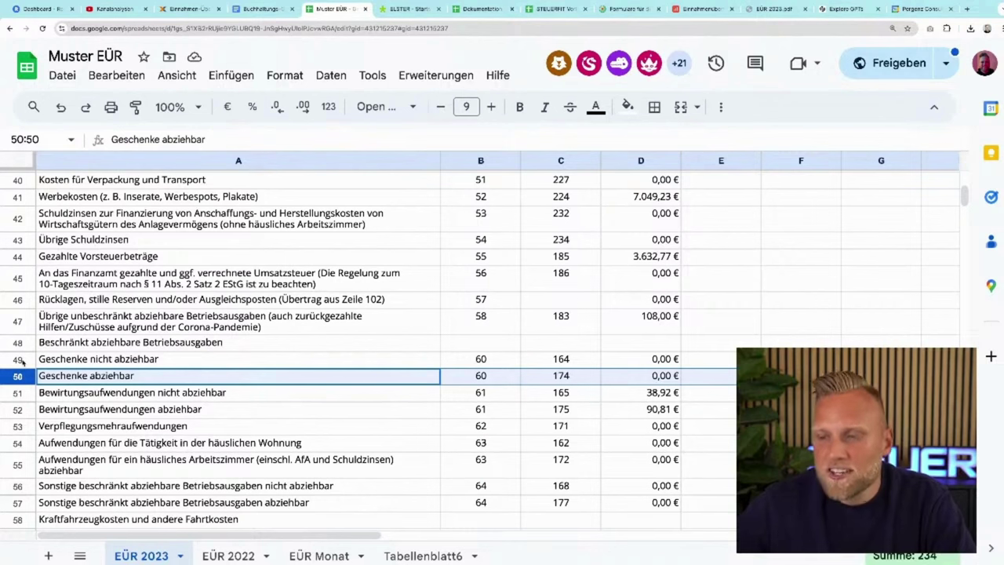
left_click(19, 360)
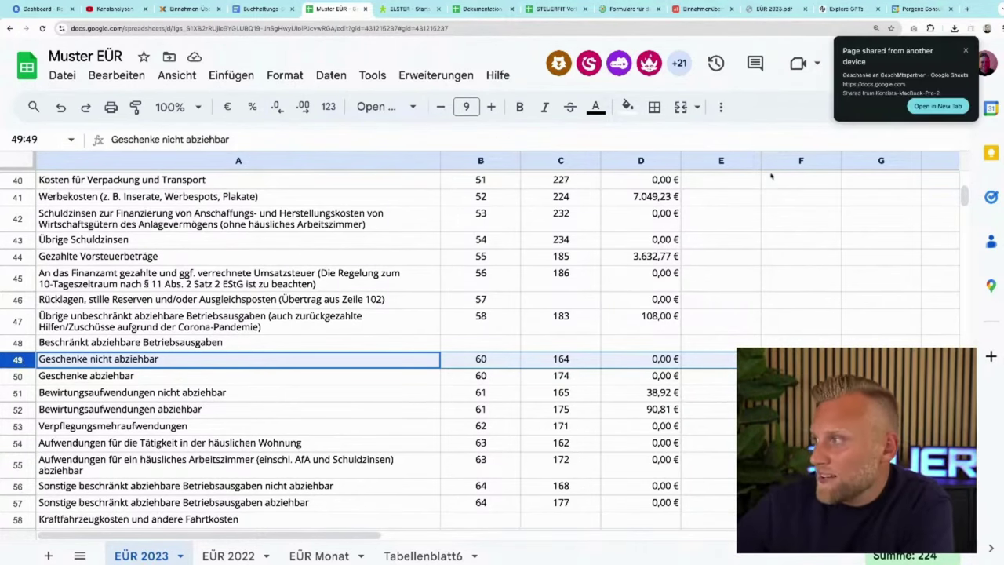
Step: Open the shared Geschenke an Geschäftspartner spreadsheet to view its template, then close it and return to the Buchhaltungs-Quick-Check-Liste
left_click(938, 105)
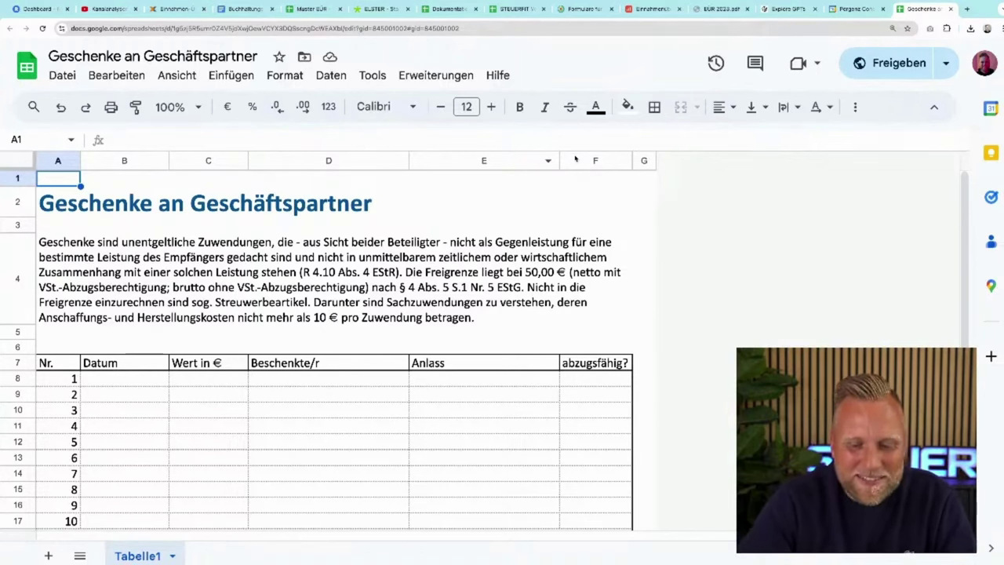
mouse_move(972, 4)
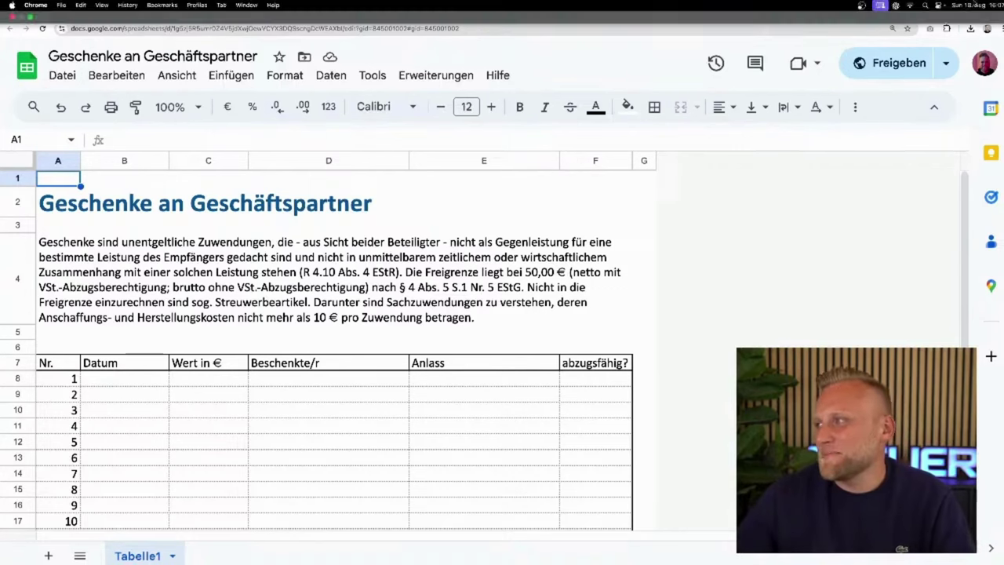
key("super+w")
left_click(263, 9)
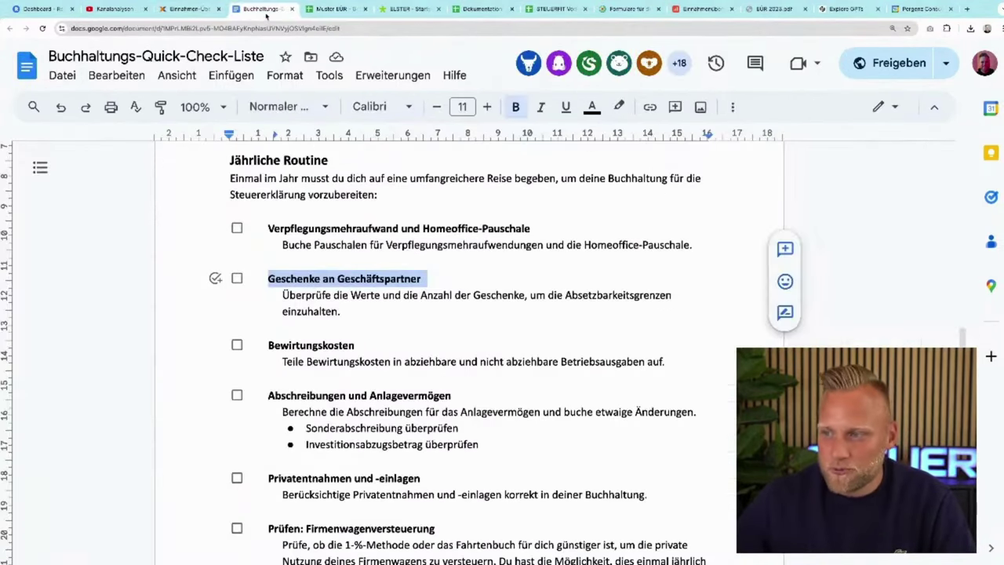
Step: In lexoffice, show the 2023 report by category and list the 19% VSt bookings for deductible and non-deductible Bewirtungskosten
left_click(333, 9)
left_click(190, 9)
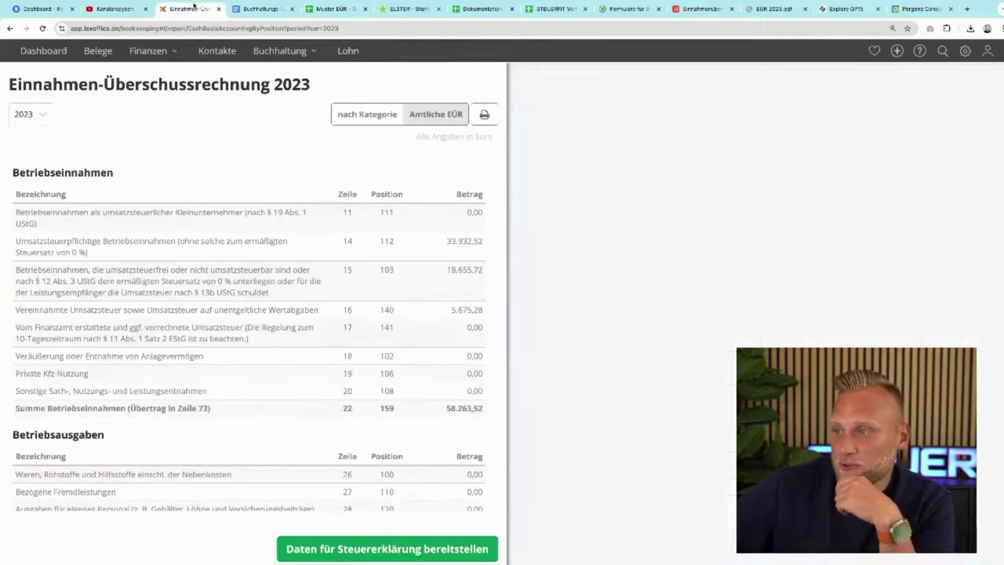
left_click(367, 114)
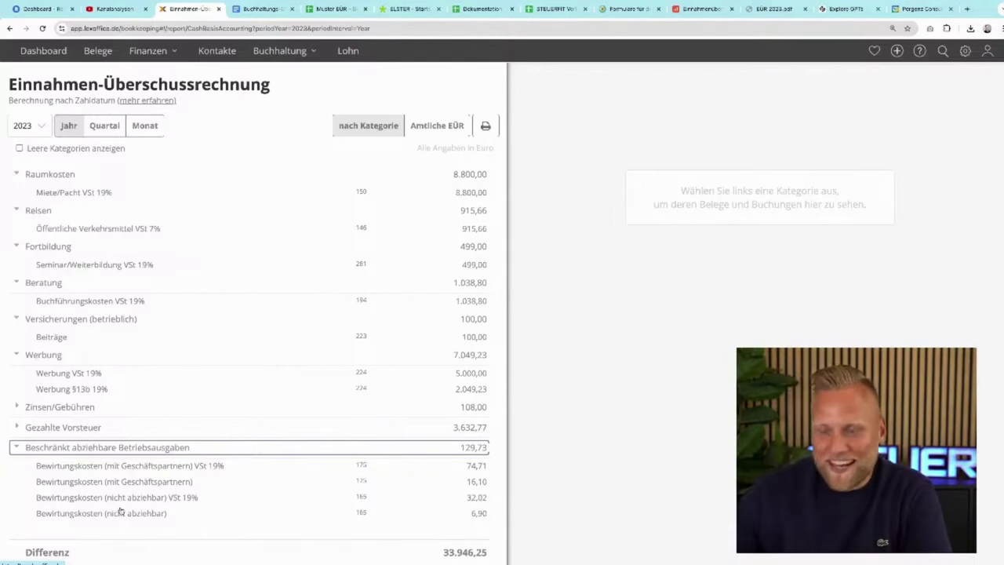
left_click(138, 467)
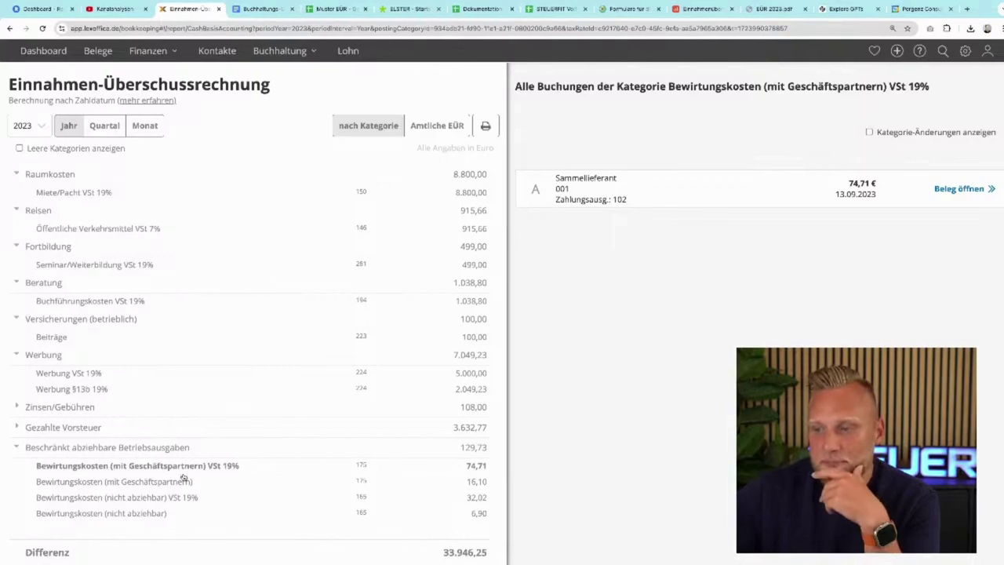
left_click(159, 497)
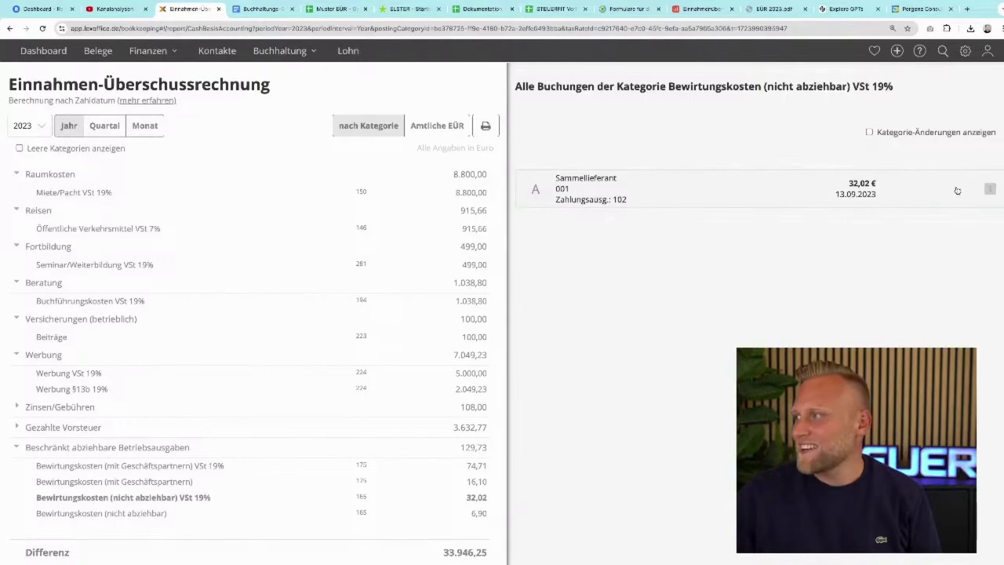
Step: Open the receipt behind the non-deductible Bewirtungskosten booking, highlight its Bewirtungskosten (mit Geschäftspartnern) lines, and return to the report
left_click(989, 191)
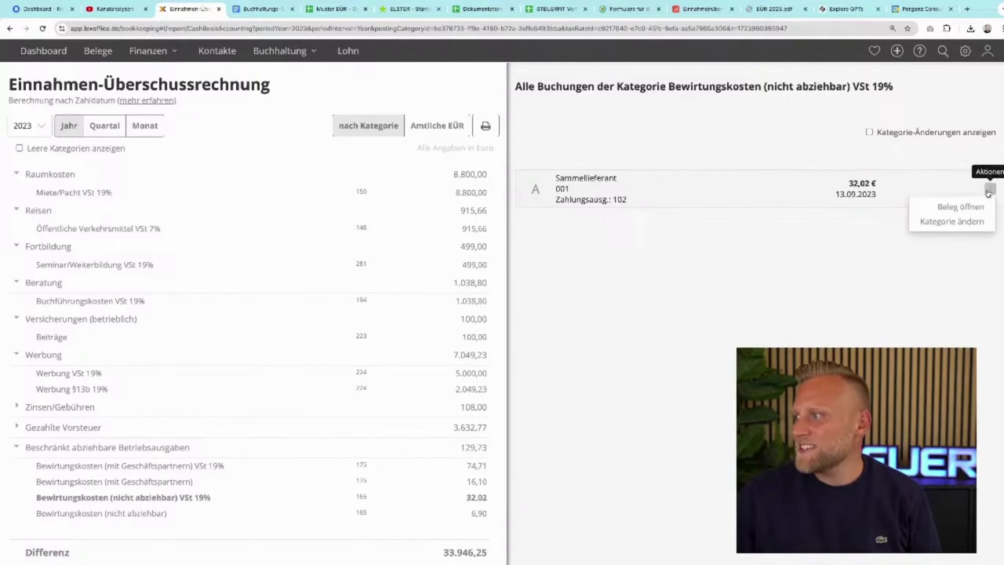
left_click(957, 207)
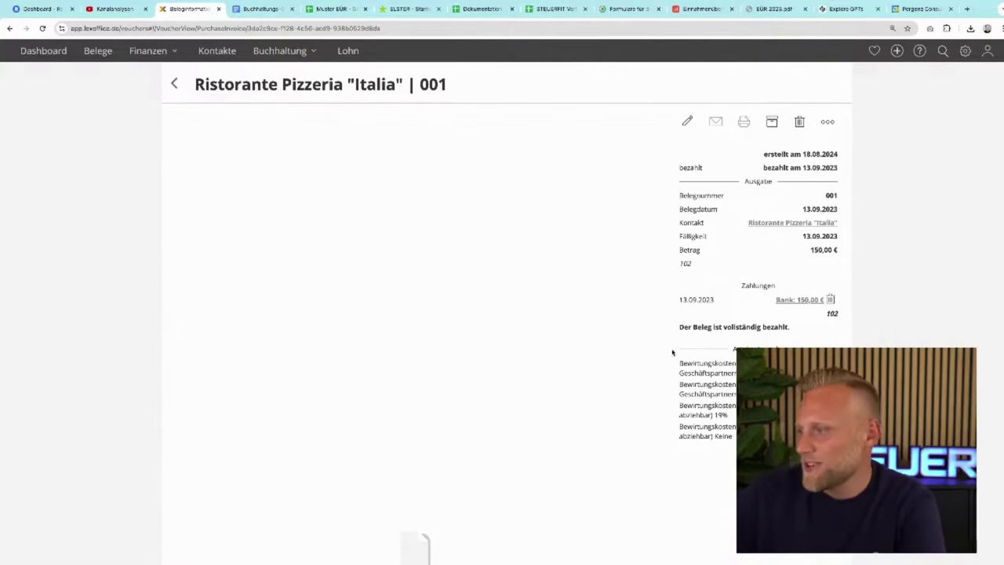
triple_click(697, 367)
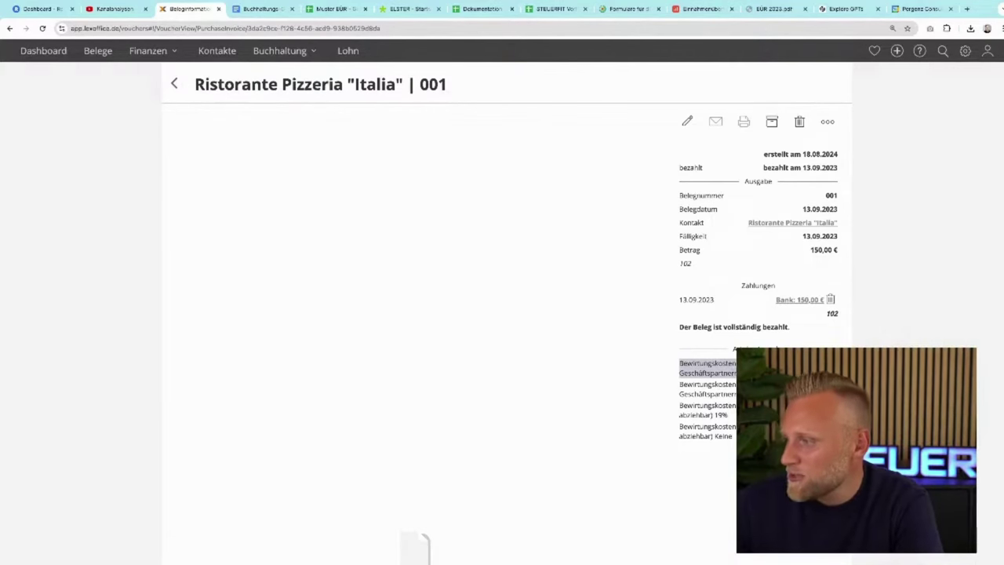
triple_click(726, 388)
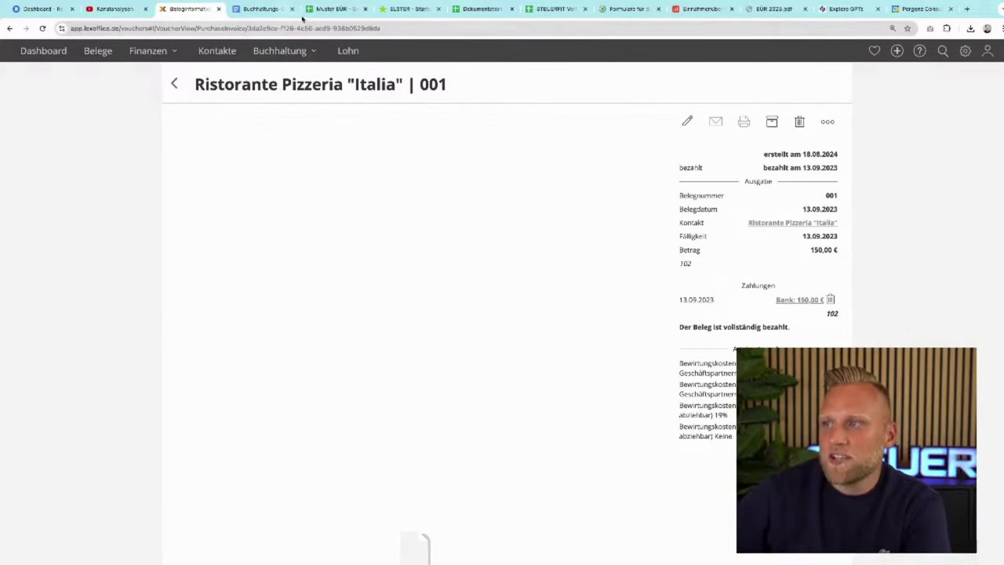
left_click(174, 84)
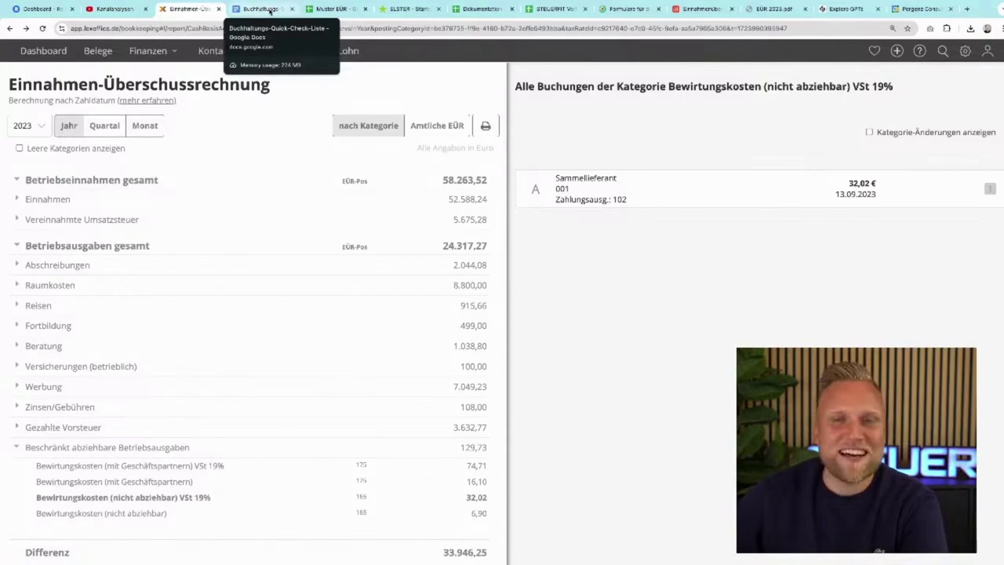
Step: Switch to the Muster EÜR spreadsheet and select the amounts for Bewirtungsaufwendungen abziehbar and nicht abziehbar
left_click(331, 11)
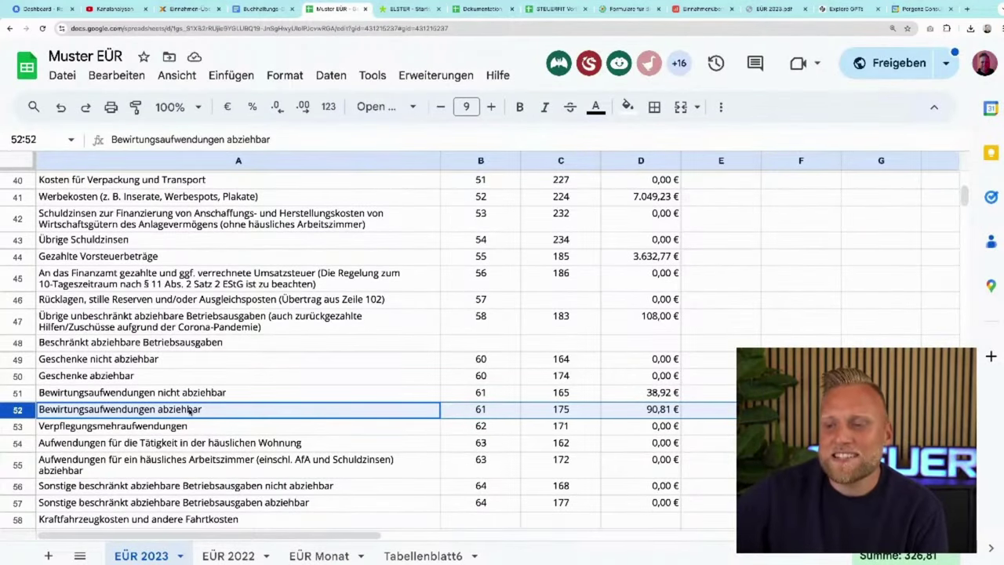
left_click(663, 411)
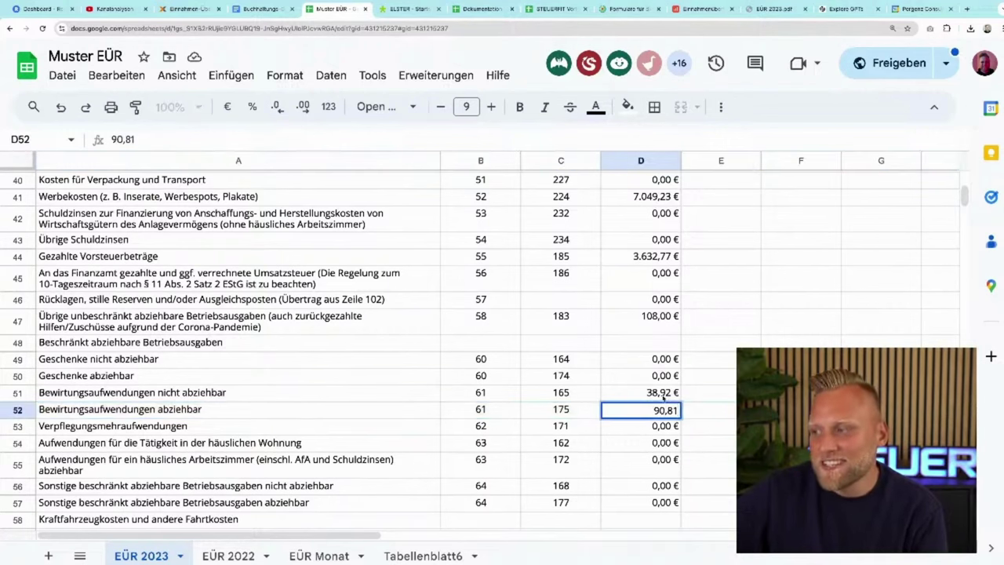
left_click(664, 395)
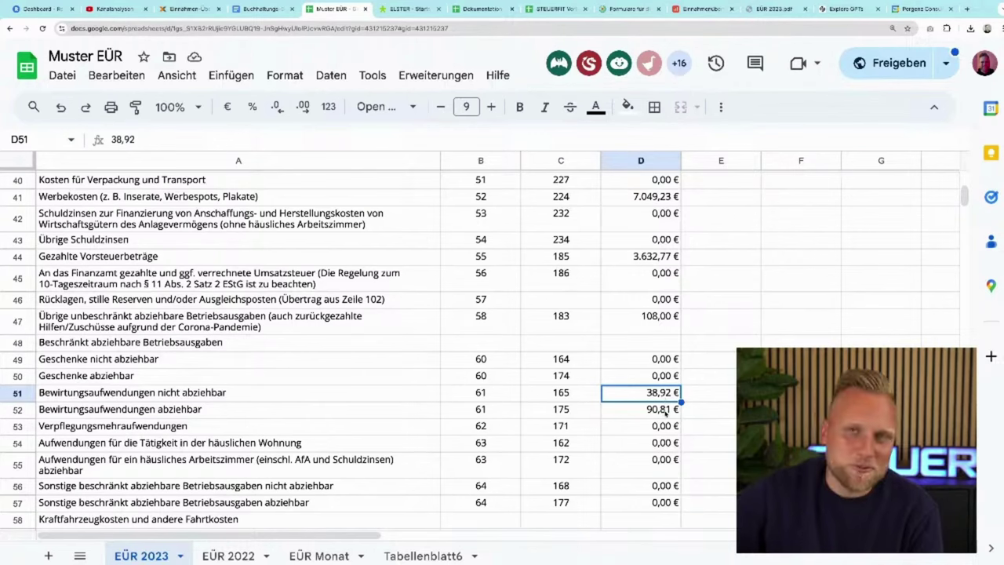
Step: Switch to the Buchhaltungs-Quick-Check-Liste and highlight the heading Abschreibungen und Anlagevermögen
left_click(262, 9)
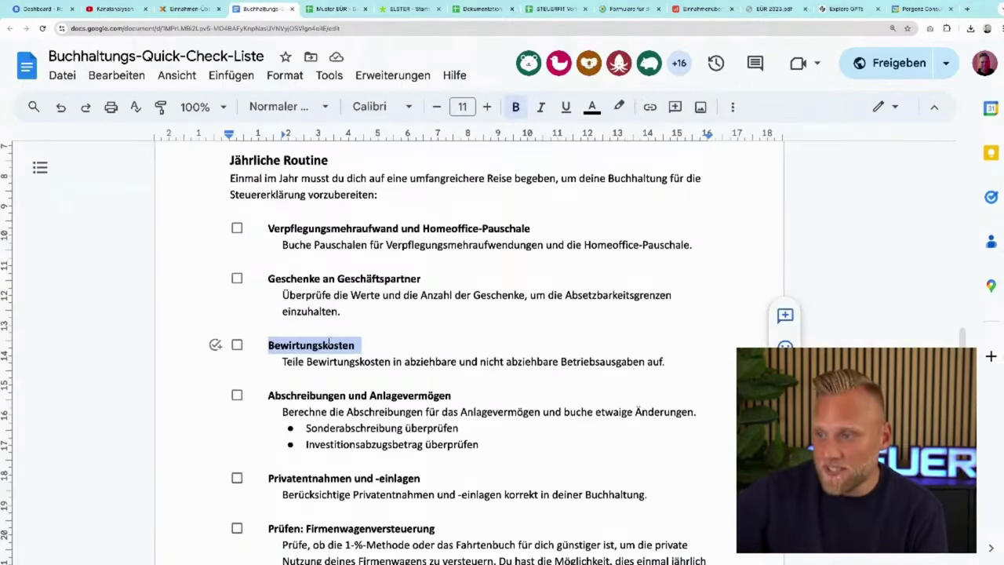
scroll(351, 384, "down", 1)
double_click(354, 294)
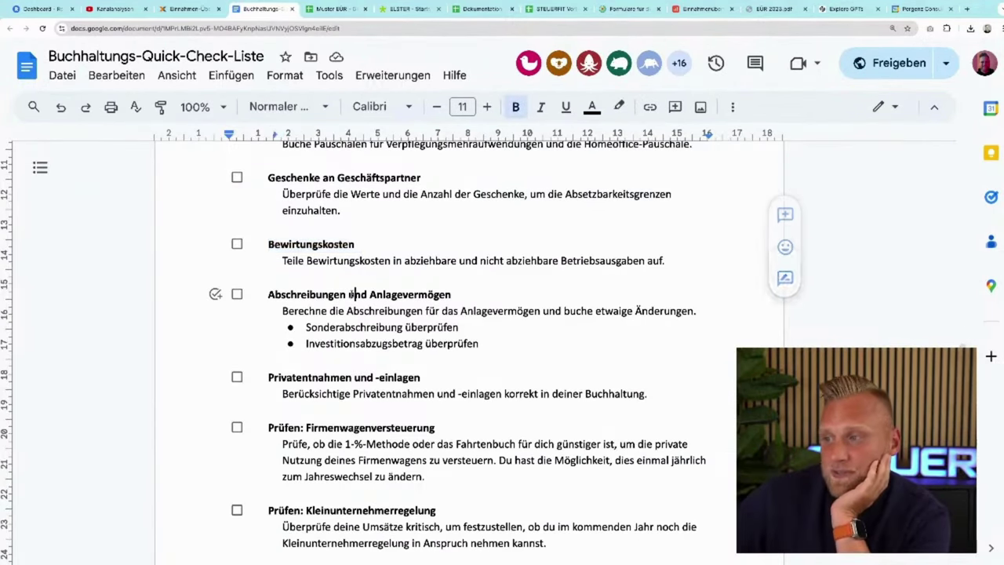
triple_click(355, 294)
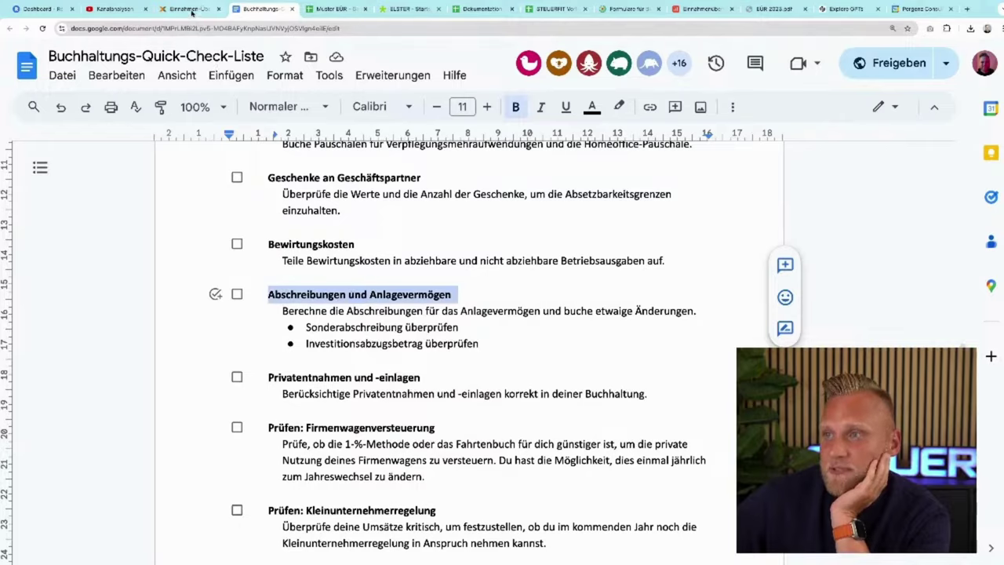
Step: Return to the lexoffice dashboard and set the period of its Übersicht chart to Vorjahr
left_click(192, 11)
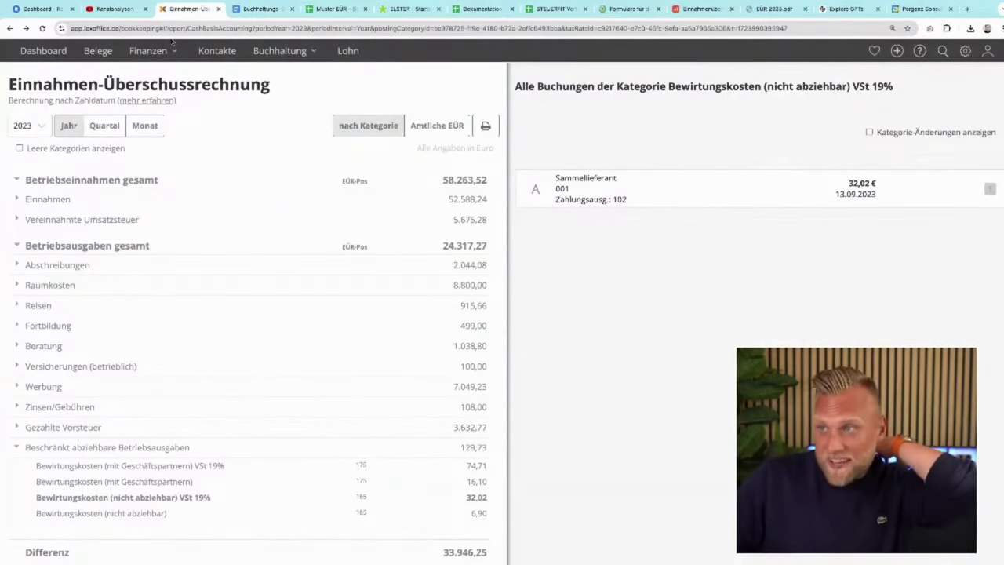
left_click(46, 55)
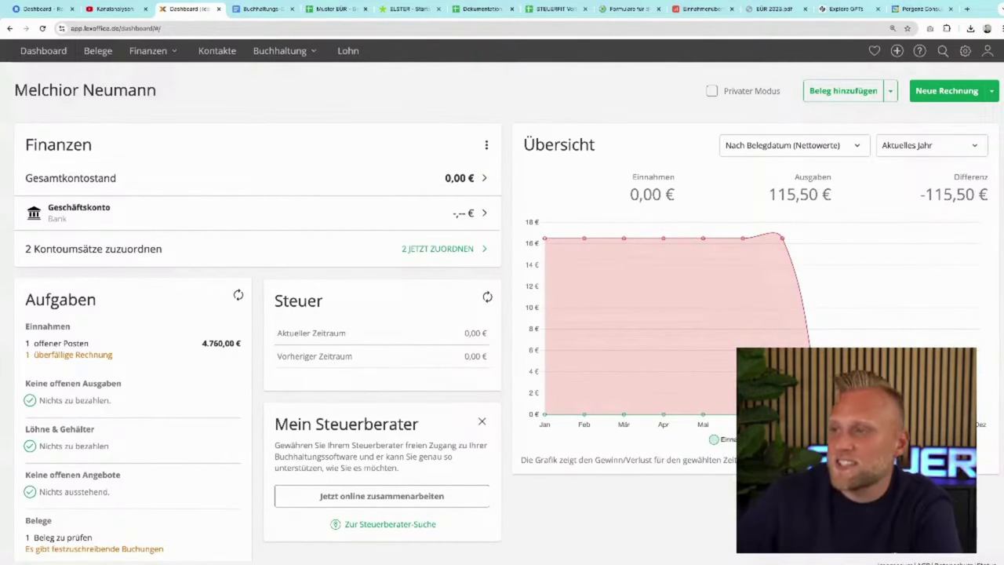
left_click(937, 148)
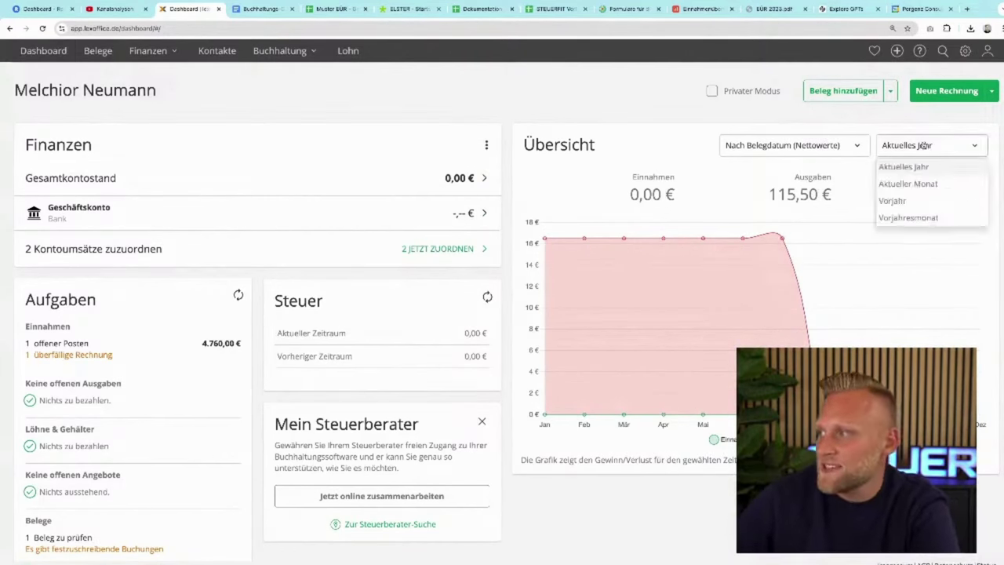
left_click(894, 200)
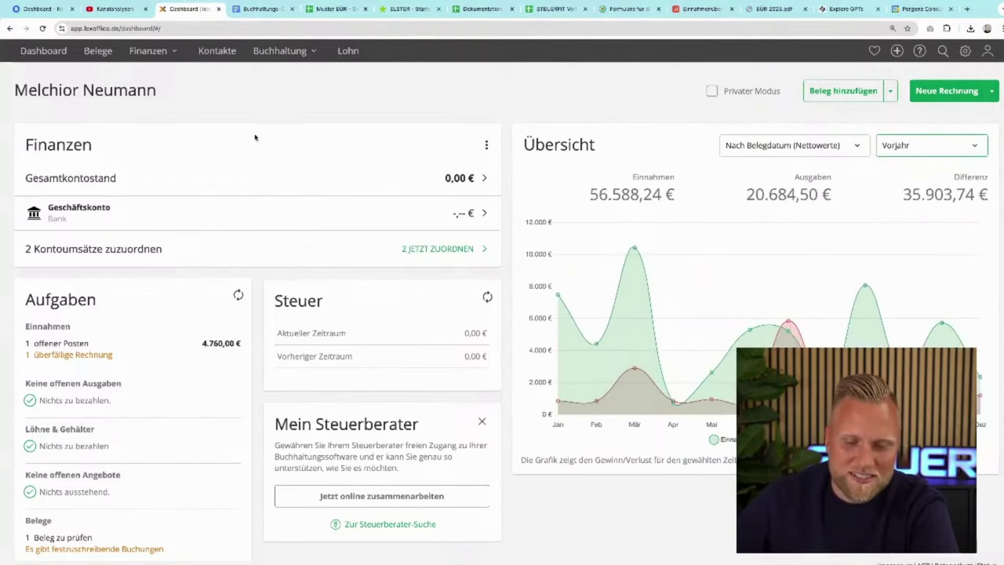
Step: Open the Anlagen list and show the depreciation details of the Sony Alpha 7 III
left_click(268, 55)
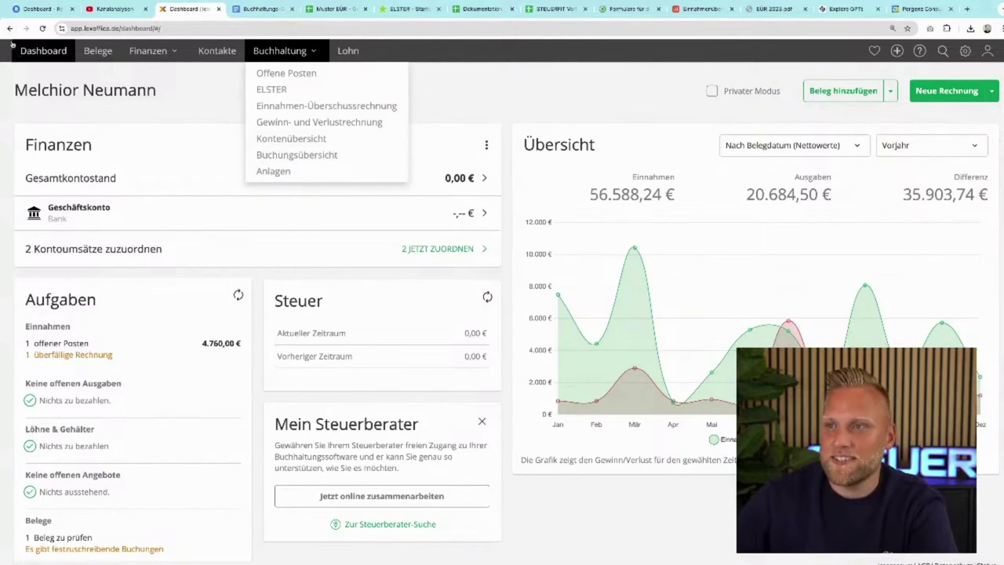
left_click(269, 170)
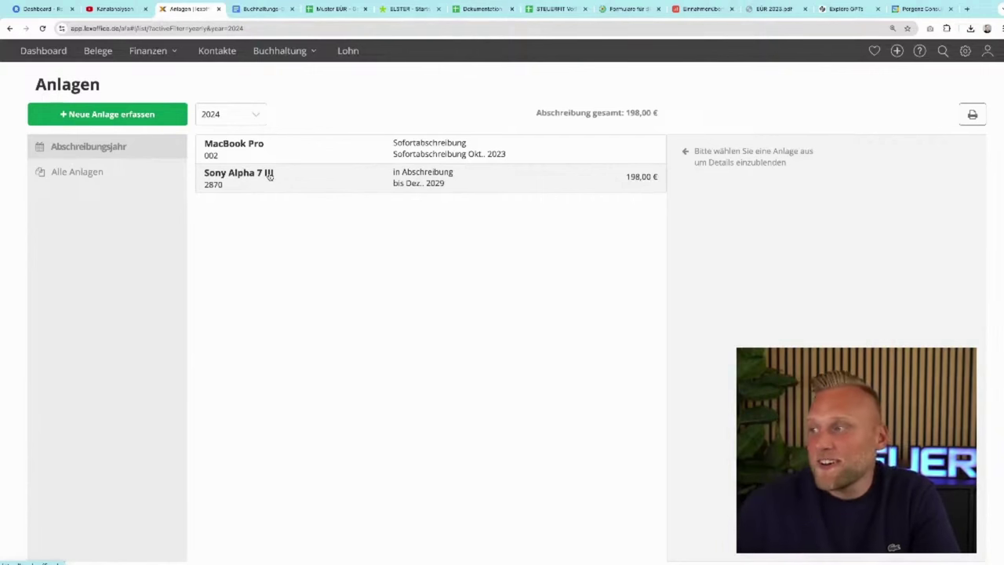
left_click(349, 181)
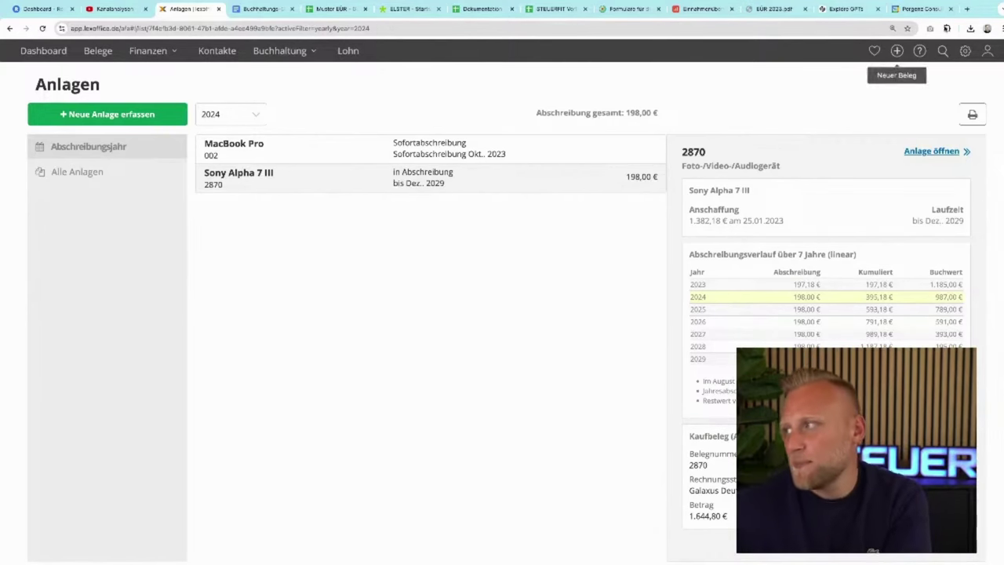
Step: Search the web for "afa tabelle" in a new browser tab and open the Bundesfinanzministerium's AfA-Tabellen page
left_click(967, 9)
type("afa")
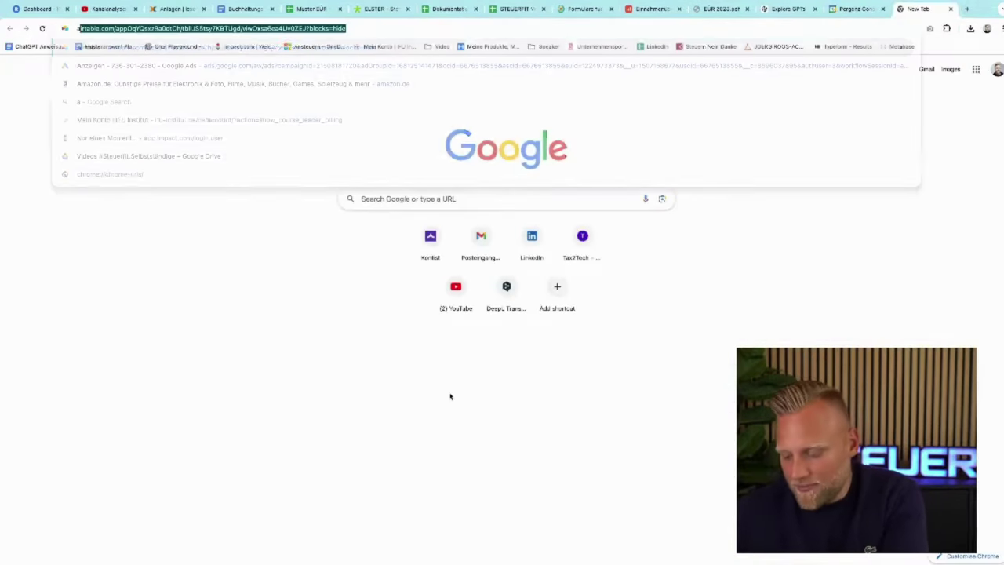
type(" tabelle")
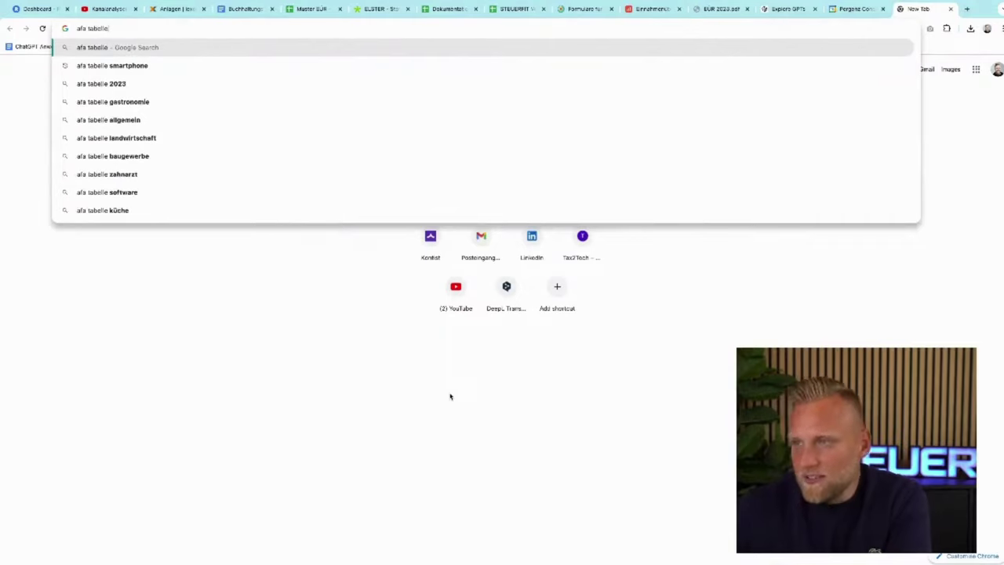
key("Return")
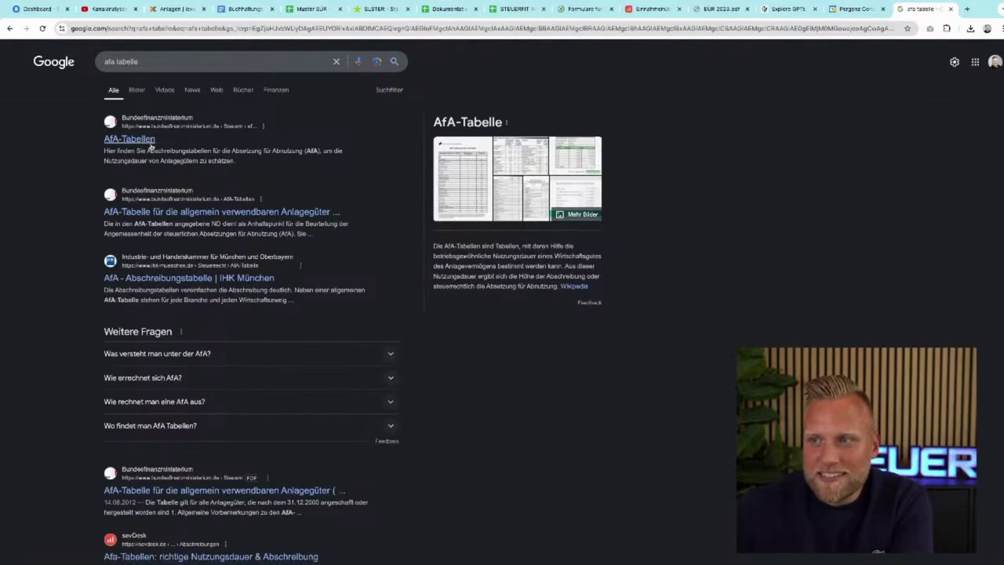
left_click(143, 140)
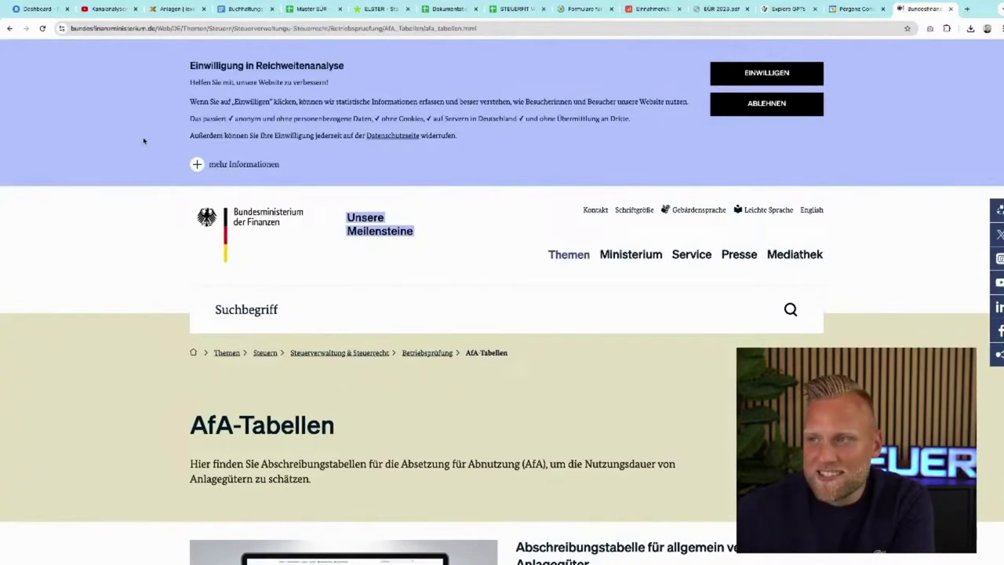
Step: Accept the Reichweitenanalyse consent and open the PDF of the Abschreibungstabelle für allgemein verwendbare Anlagegüter
left_click(767, 74)
scroll(766, 77, "down", 3)
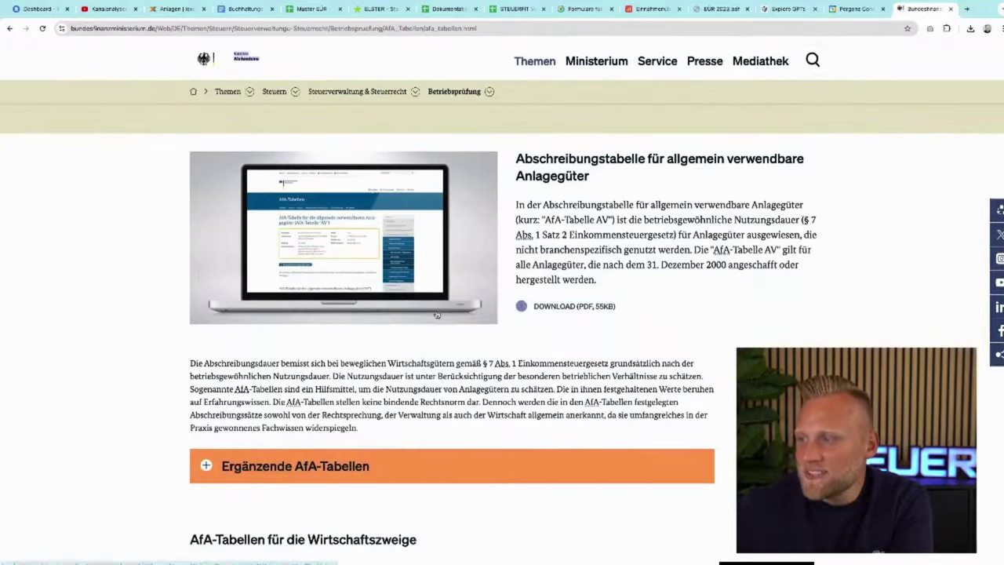
left_click(541, 309)
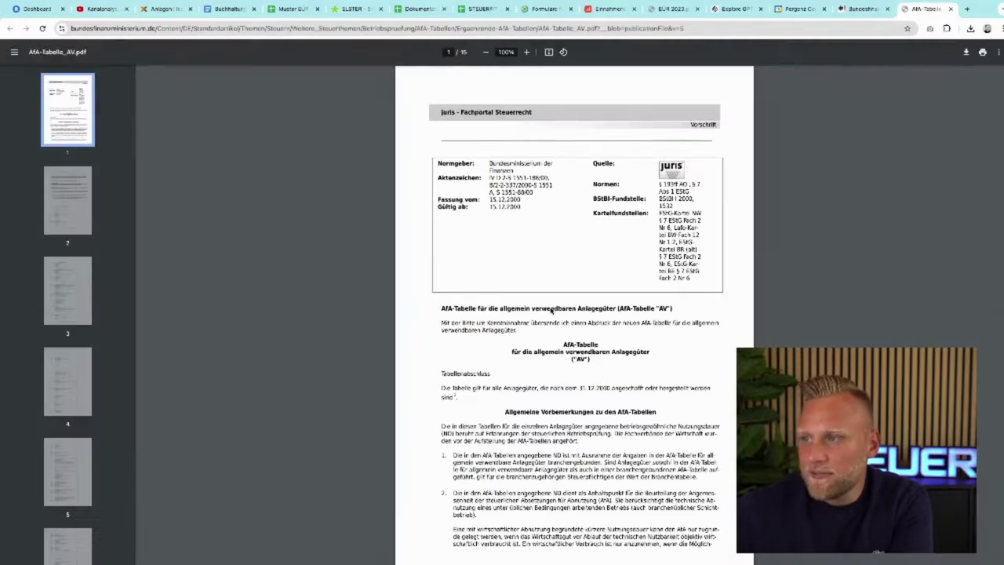
Step: Skim the AfA-Tabelle AV PDF from the first to the last page, and return to the AfA-Tabellen web page
scroll(530, 418, "down", 20)
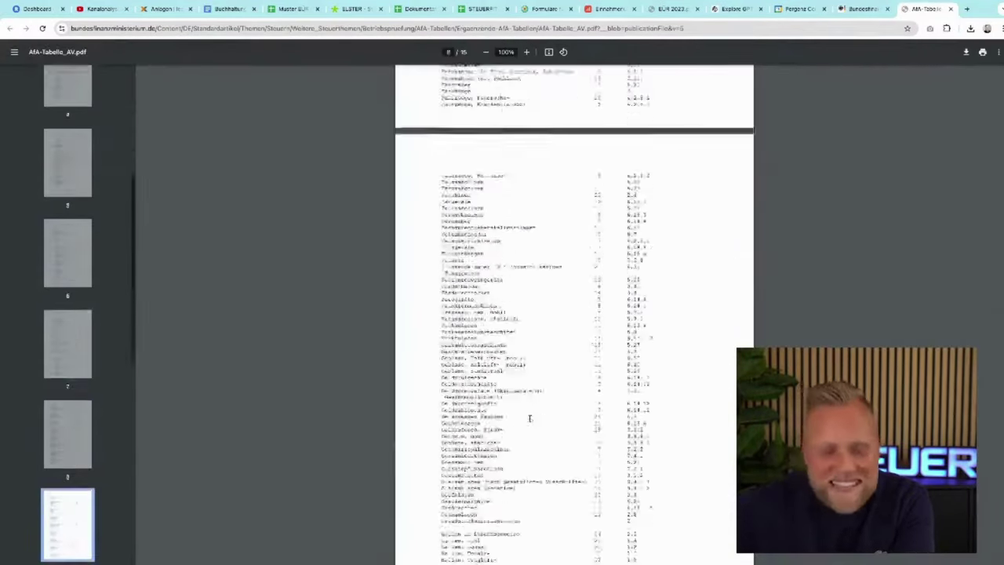
scroll(530, 418, "down", 15)
scroll(530, 418, "up", 20)
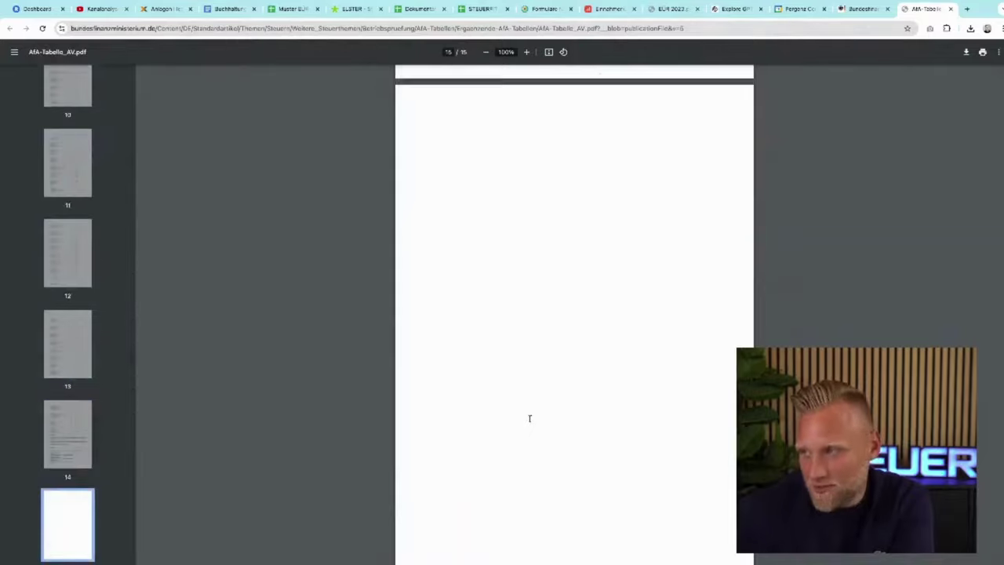
scroll(530, 418, "up", 20)
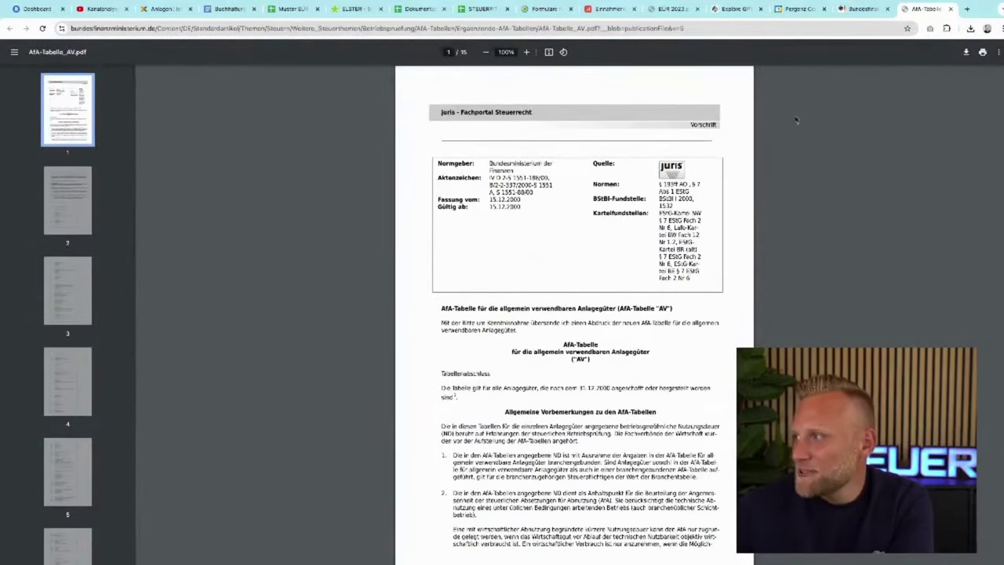
left_click(861, 8)
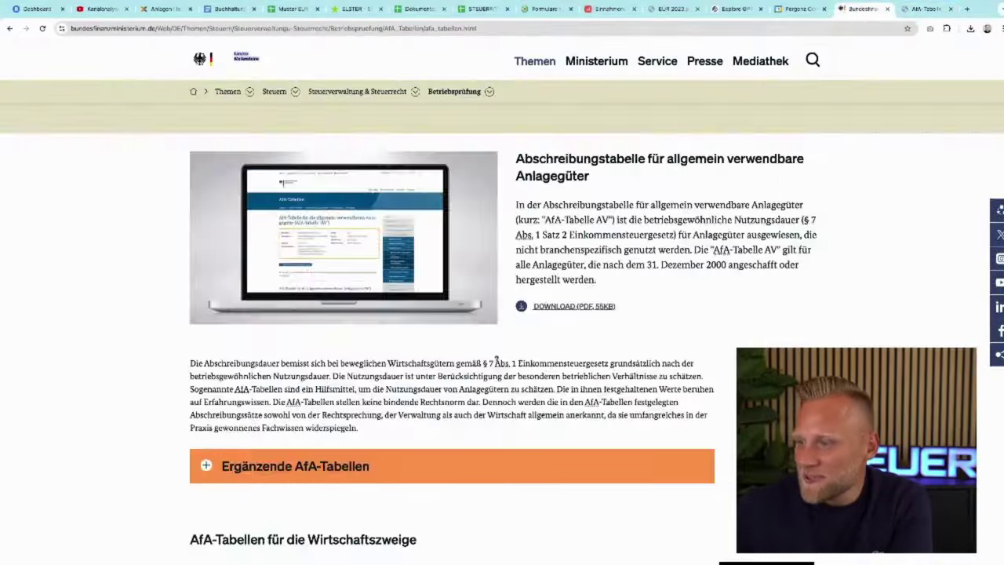
Step: Look through the industry-specific AfA tables listed on the Bundesfinanzministerium page and return to its beginning
scroll(497, 361, "down", 20)
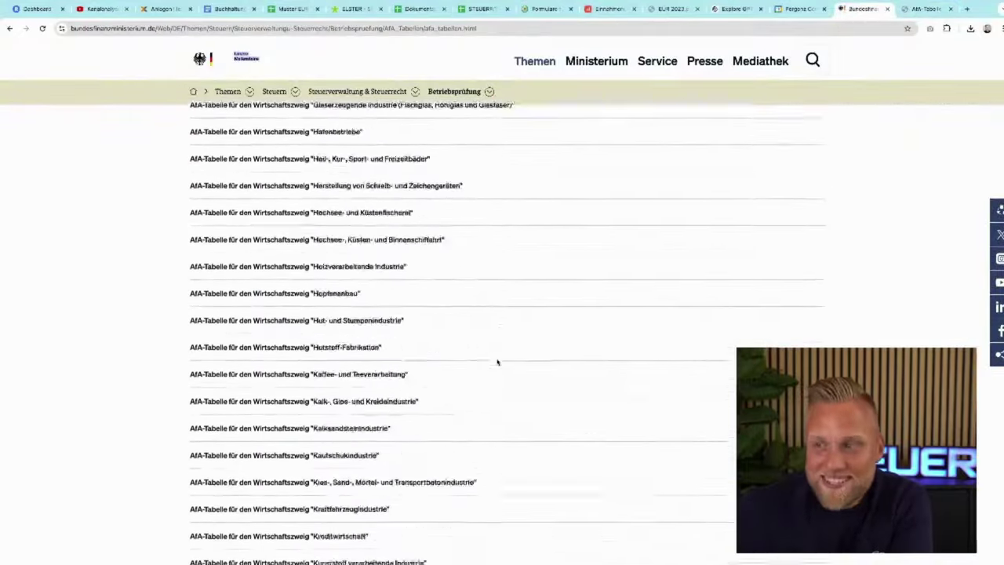
scroll(497, 361, "down", 15)
scroll(498, 361, "up", 12)
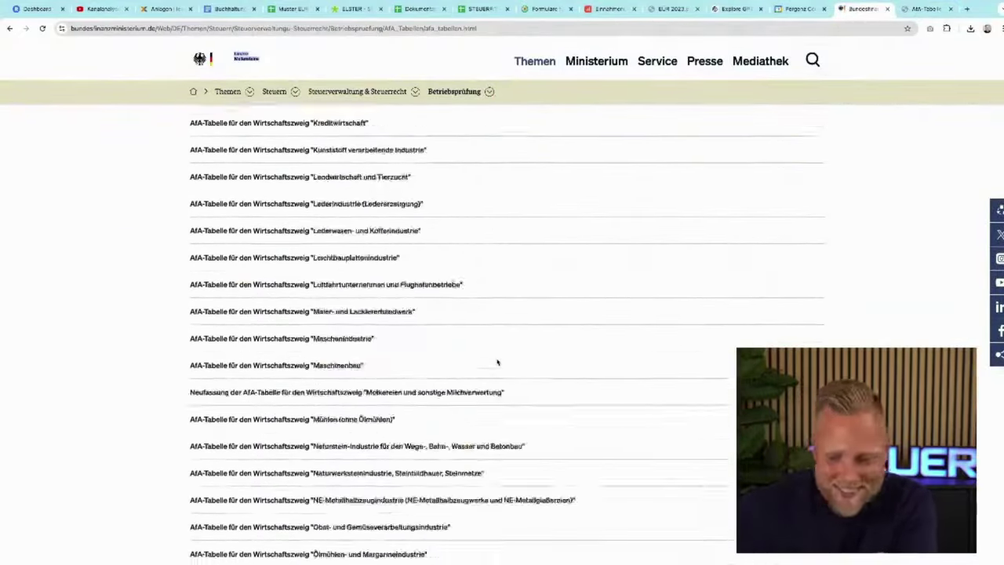
scroll(497, 361, "up", 20)
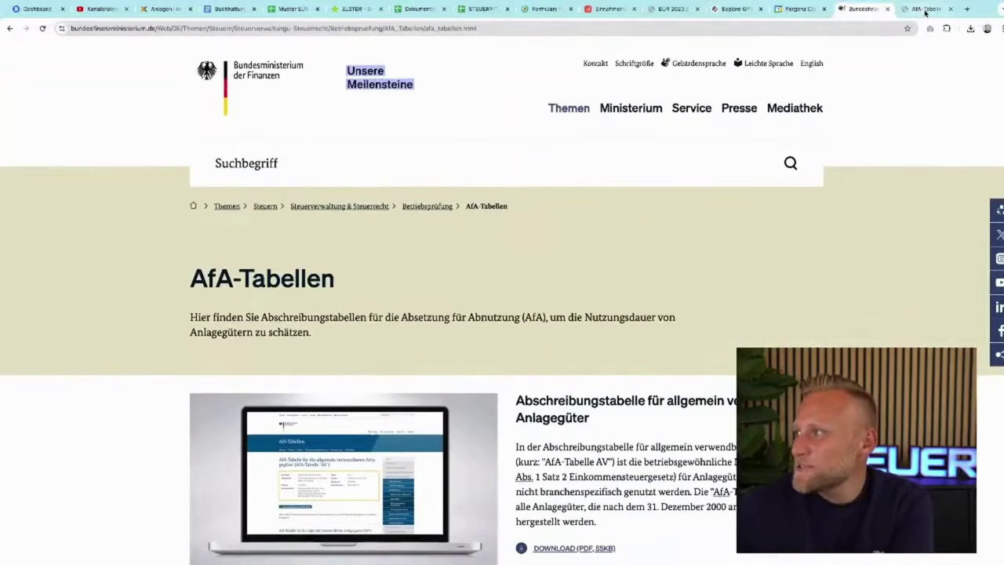
Step: Switch to the AfA-Tabelle AV PDF, search it for "mobilfun" and check the useful life of Mobilfunkendgeräte
left_click(926, 9)
key("ctrl+f")
type("m")
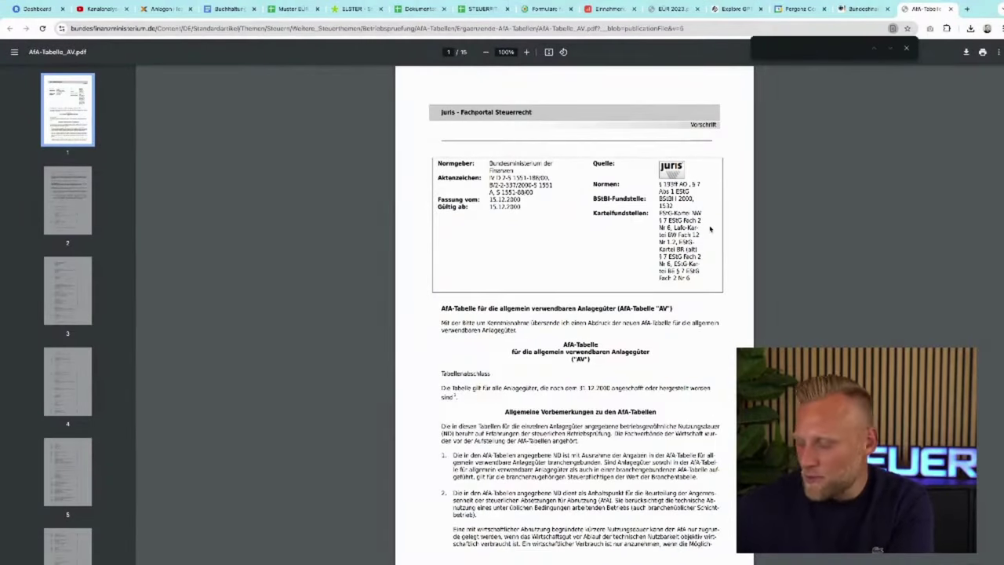
type("obil")
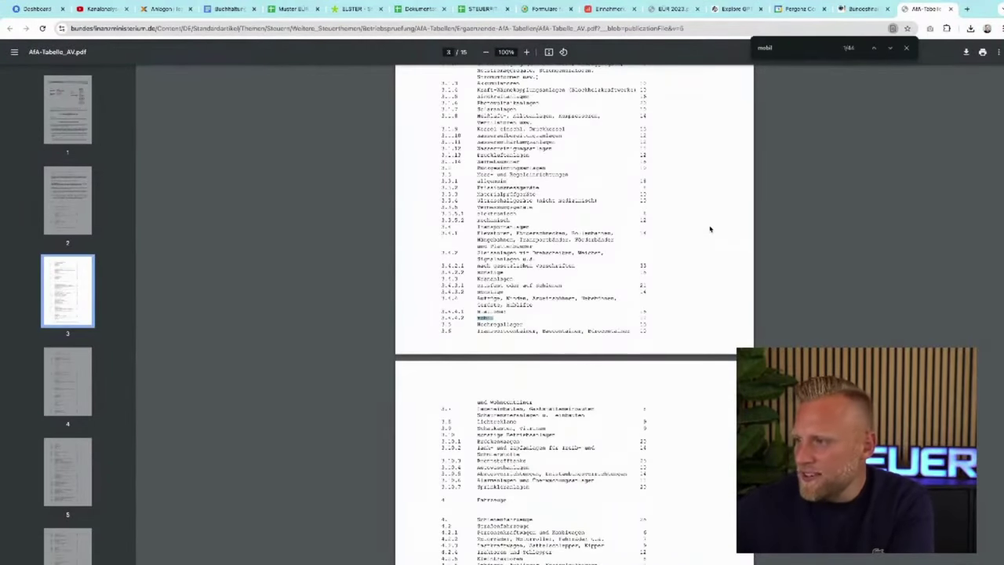
type("fun")
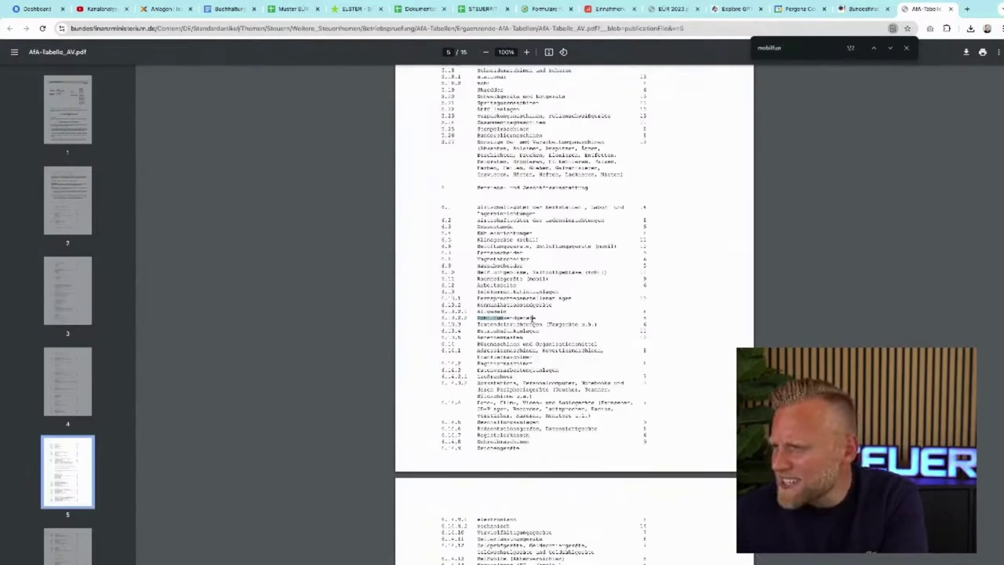
double_click(534, 318)
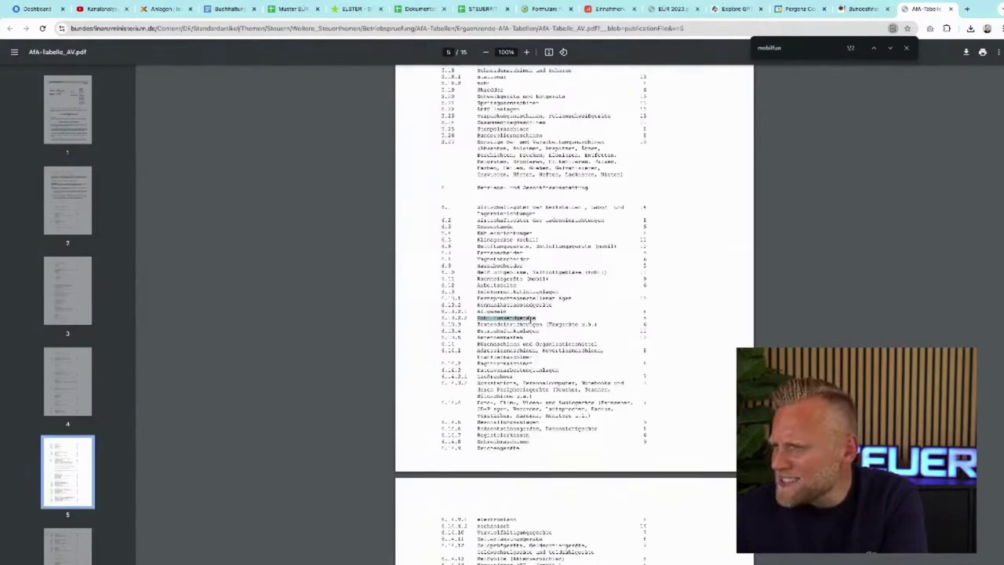
left_click(643, 318)
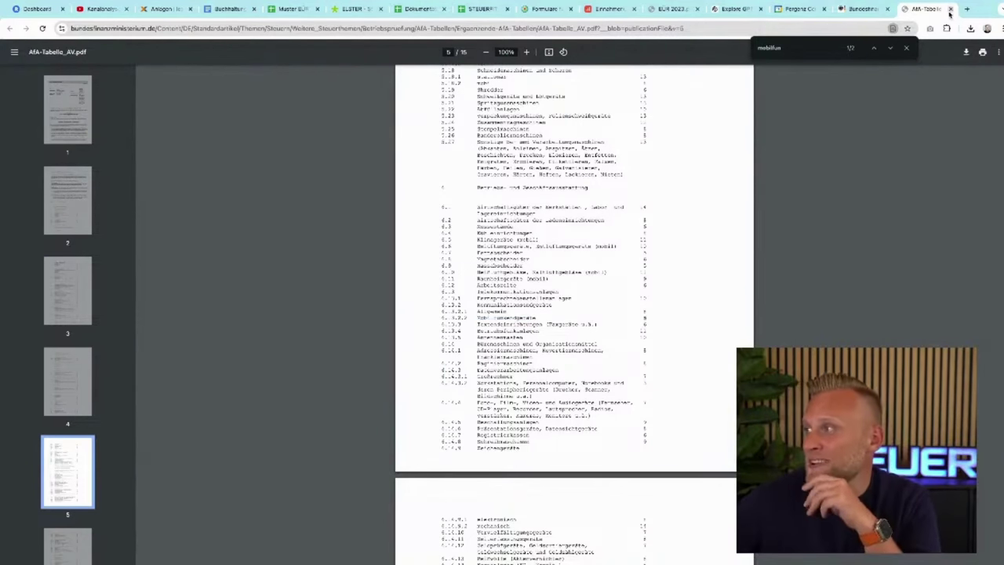
scroll(518, 253, "down", 10)
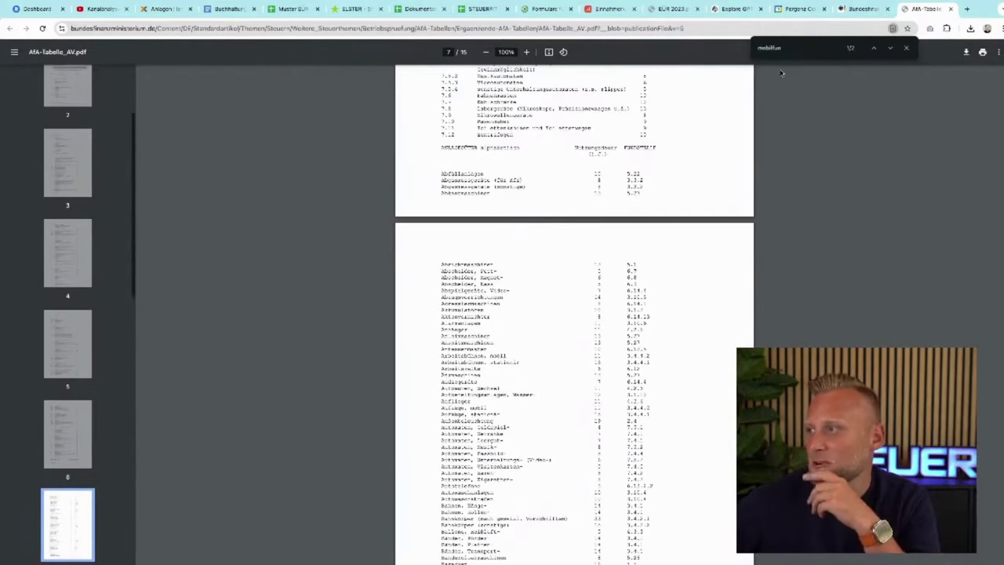
Step: Switch to the lexoffice asset list, open the Sony Alpha 7 III asset and review its depreciation details
left_click(167, 9)
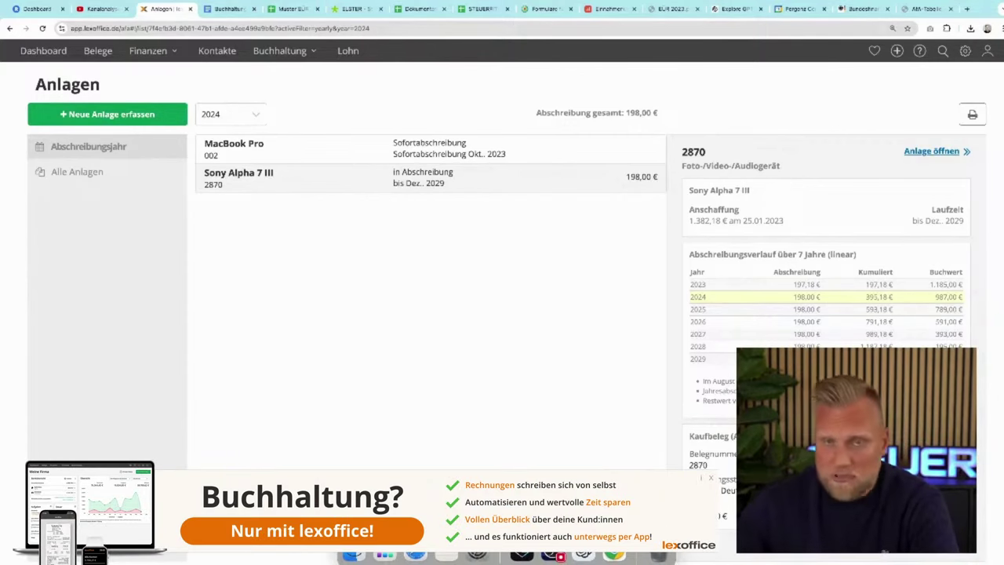
left_click(931, 150)
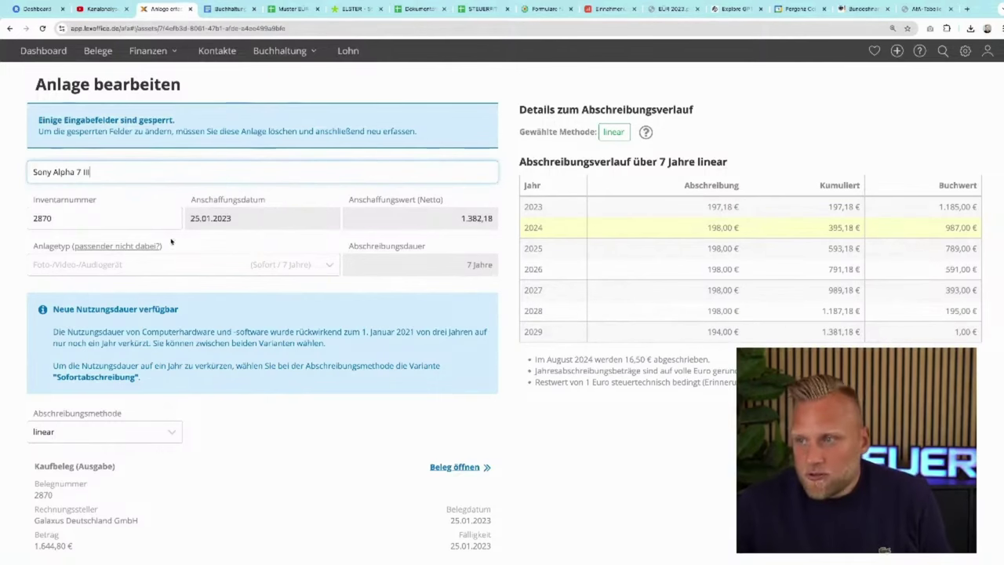
scroll(261, 355, "down", 1)
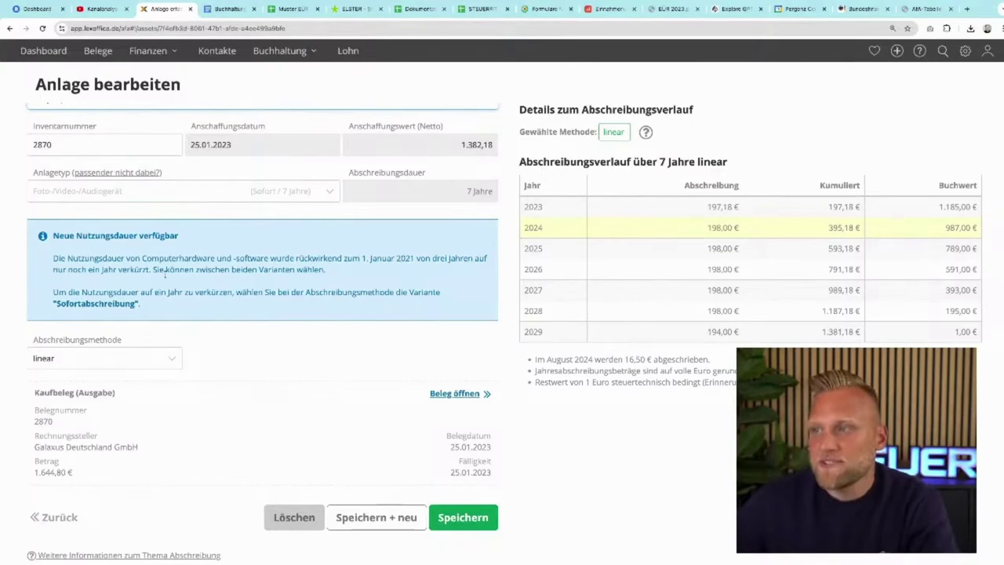
scroll(168, 271, "up", 1)
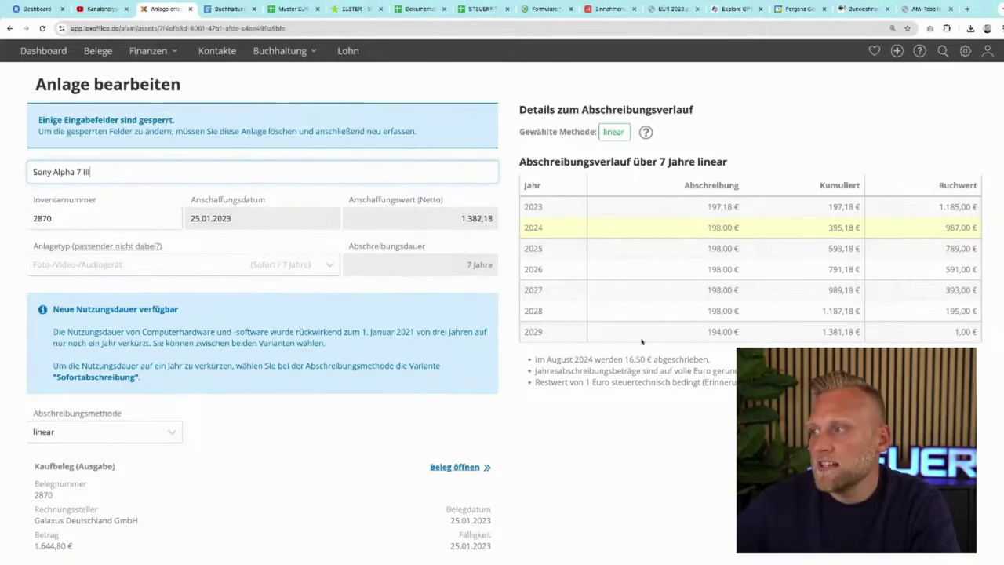
Step: Open the Einnahmen-Überschussrechnung and show the depreciation bookings of the Betriebs- und Geschäftsausstattung category
left_click(43, 51)
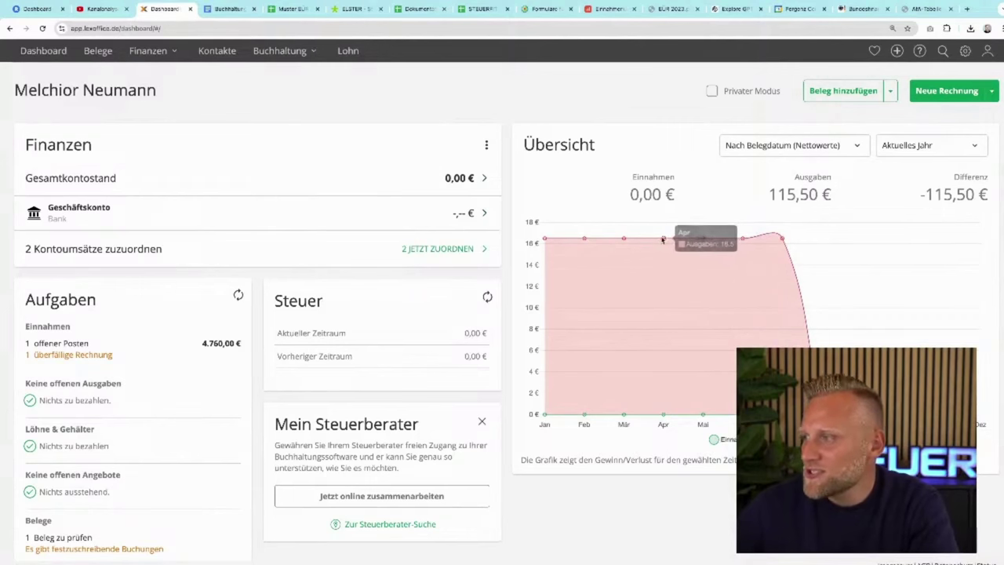
left_click(275, 52)
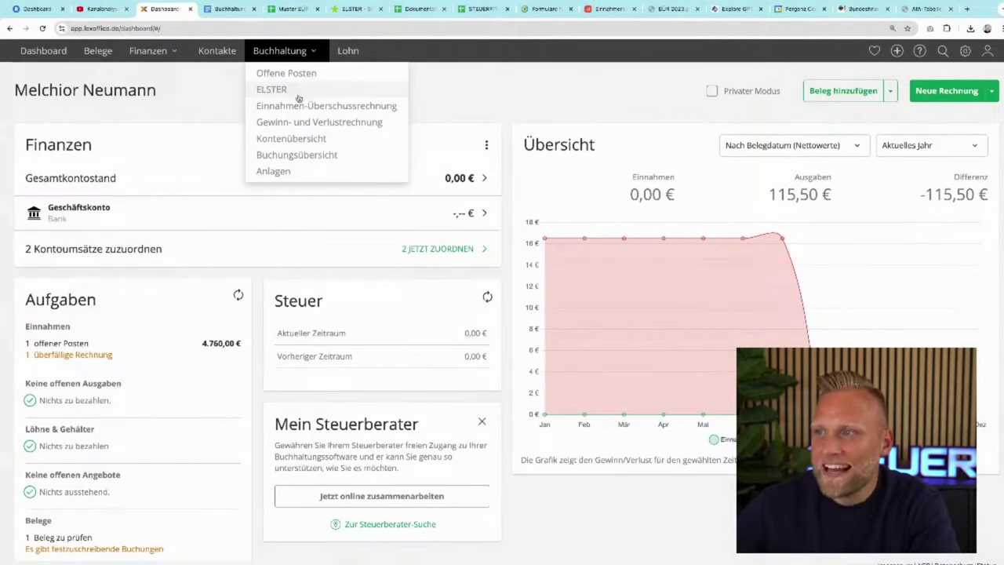
left_click(299, 105)
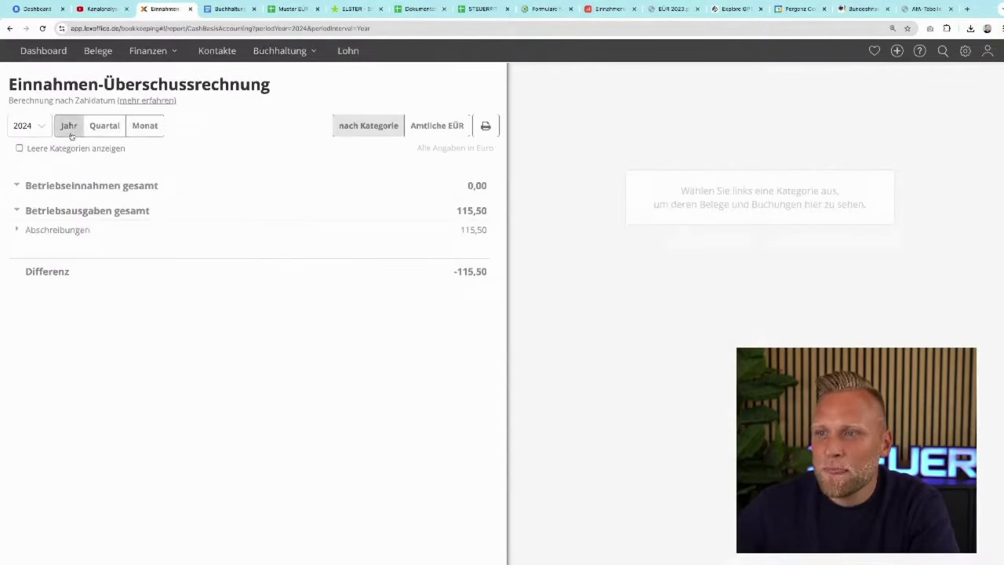
left_click(17, 229)
left_click(81, 254)
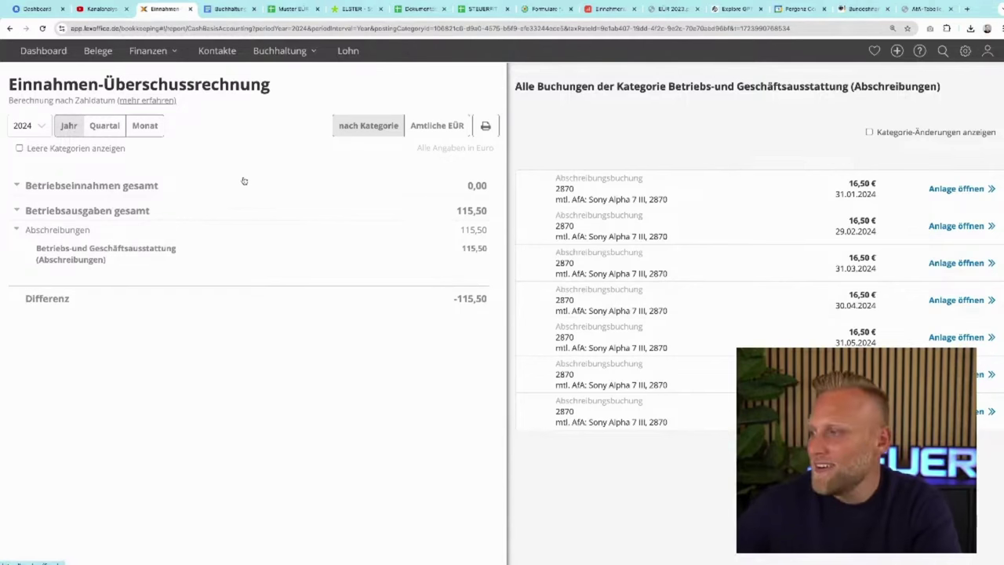
Step: Go back to the asset list, show the MacBook Pro summary and highlight its acquisition value
left_click(293, 167)
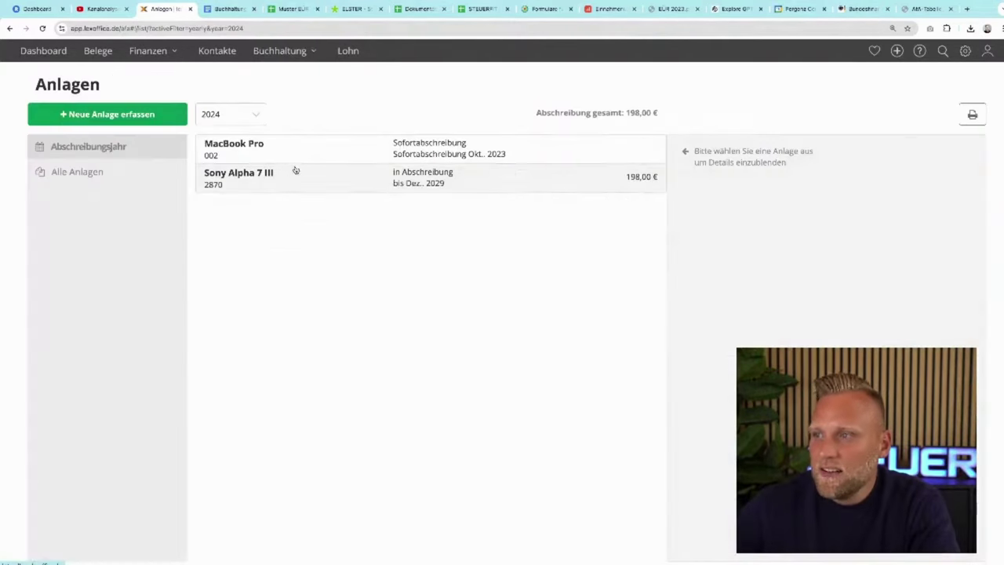
left_click(331, 158)
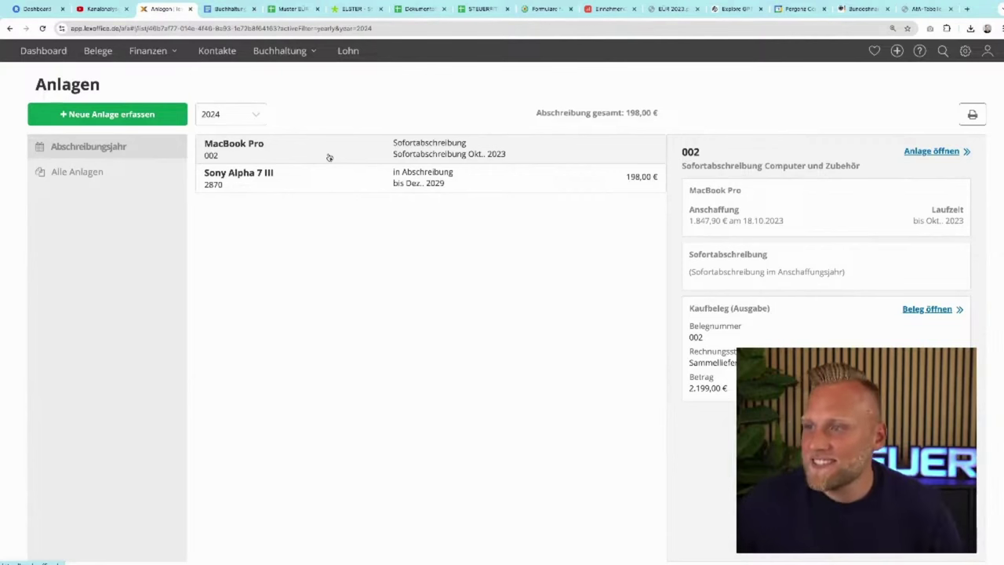
double_click(697, 221)
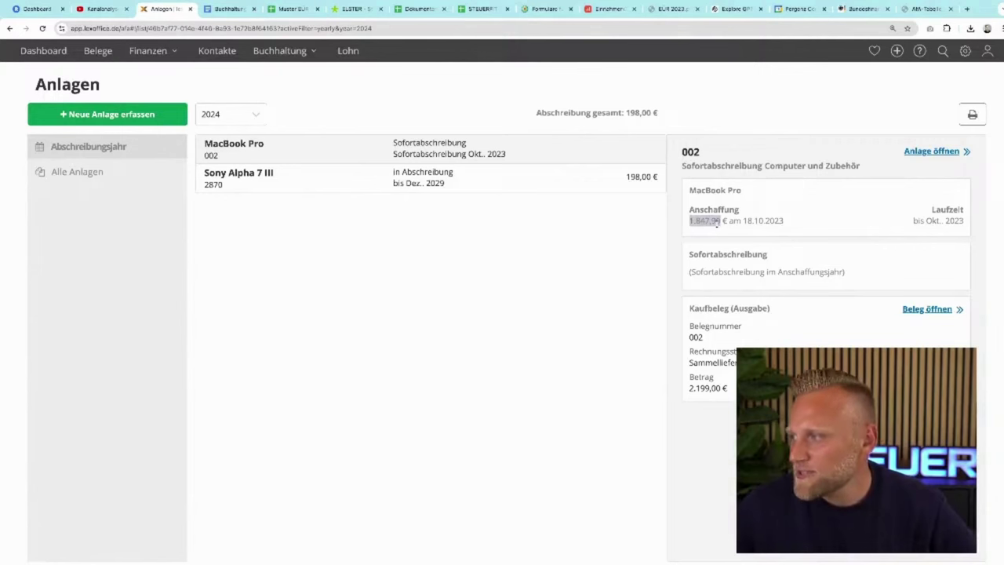
left_click(716, 223)
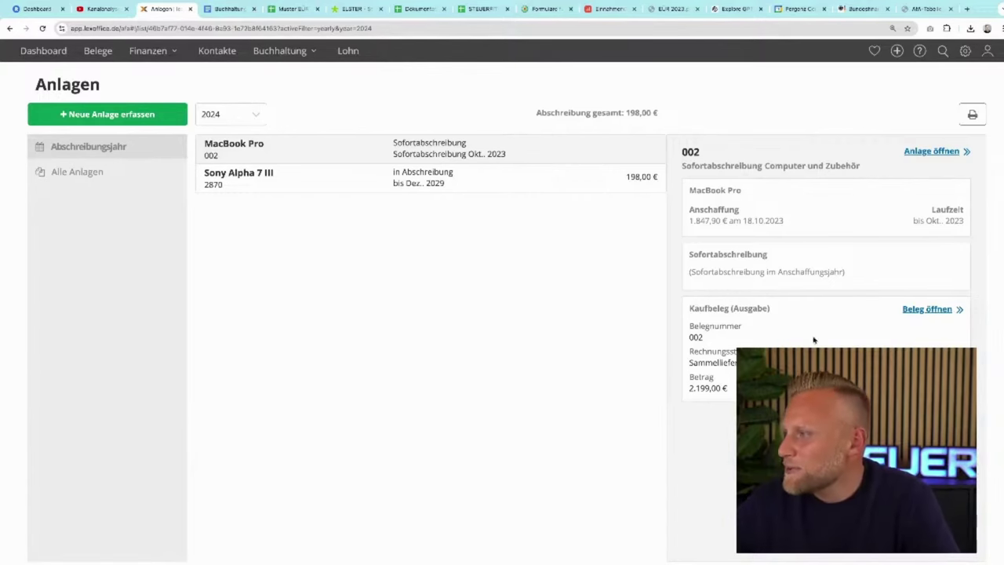
Step: Open the MacBook Pro asset, highlight the note on the shortened useful life of computer hardware, and return to the list
left_click(931, 151)
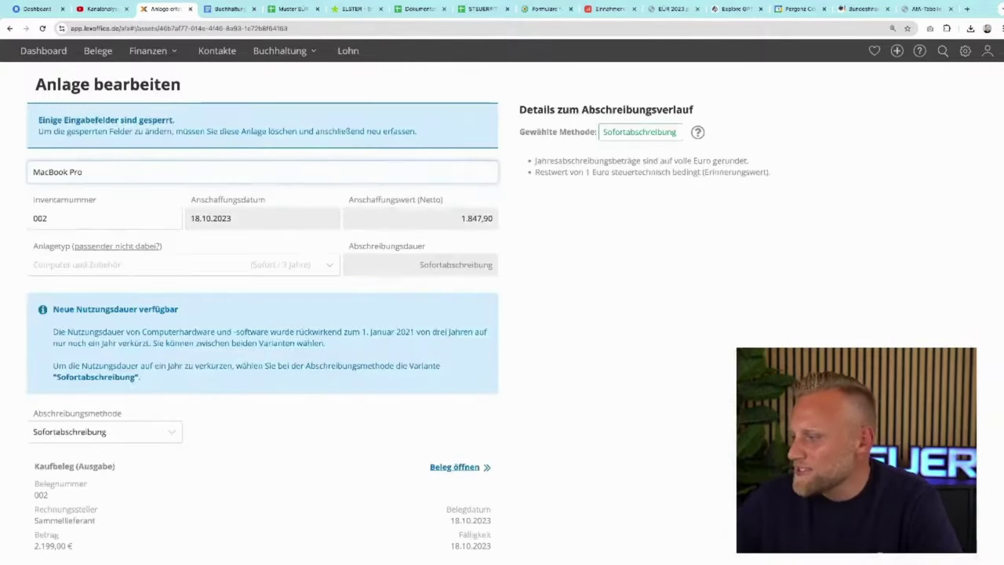
double_click(80, 332)
triple_click(81, 332)
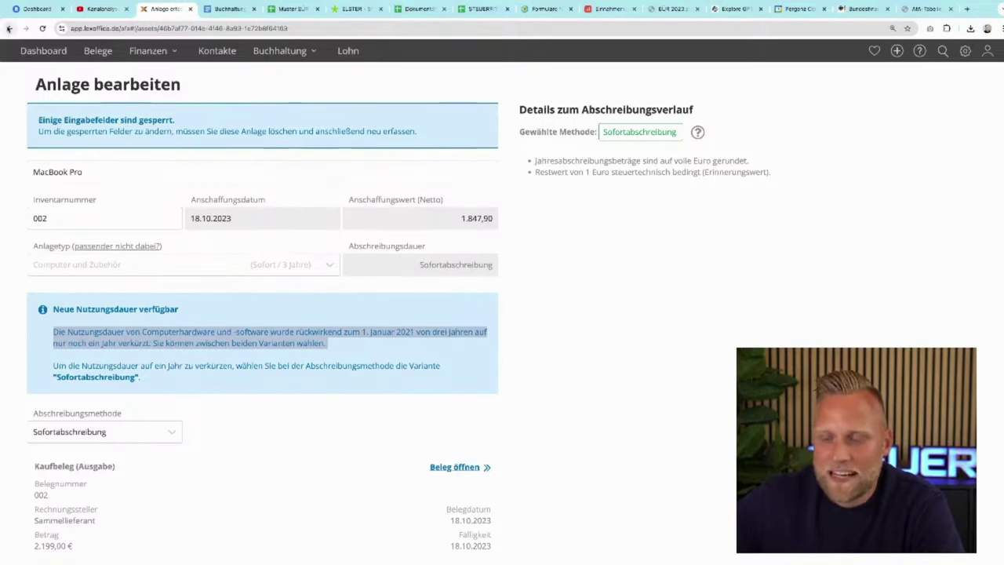
left_click(8, 28)
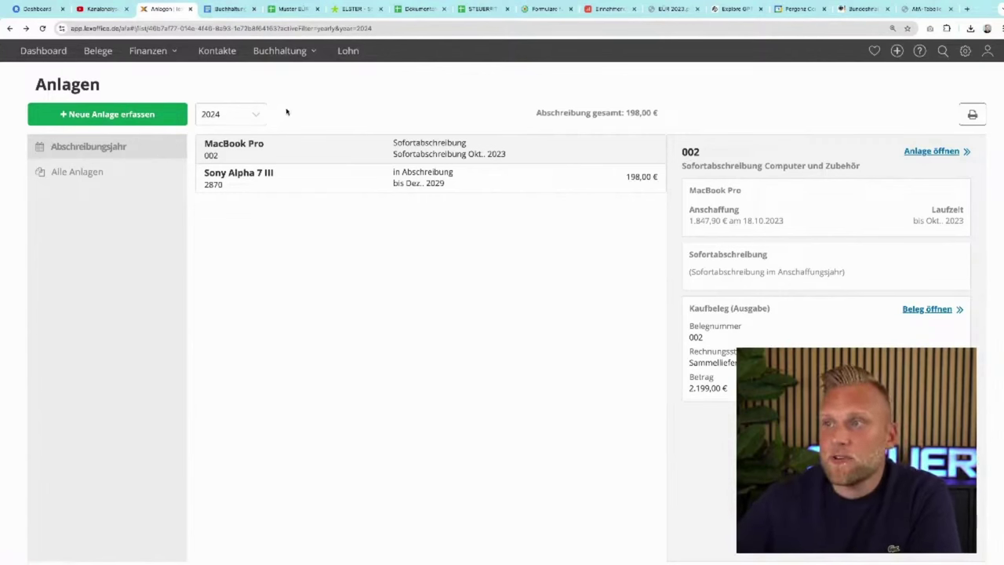
Step: Switch to ELSTER, dismiss the expired-session notice, start the Anlage EÜR form for 2023 and add Anlage AVEÜR
left_click(355, 9)
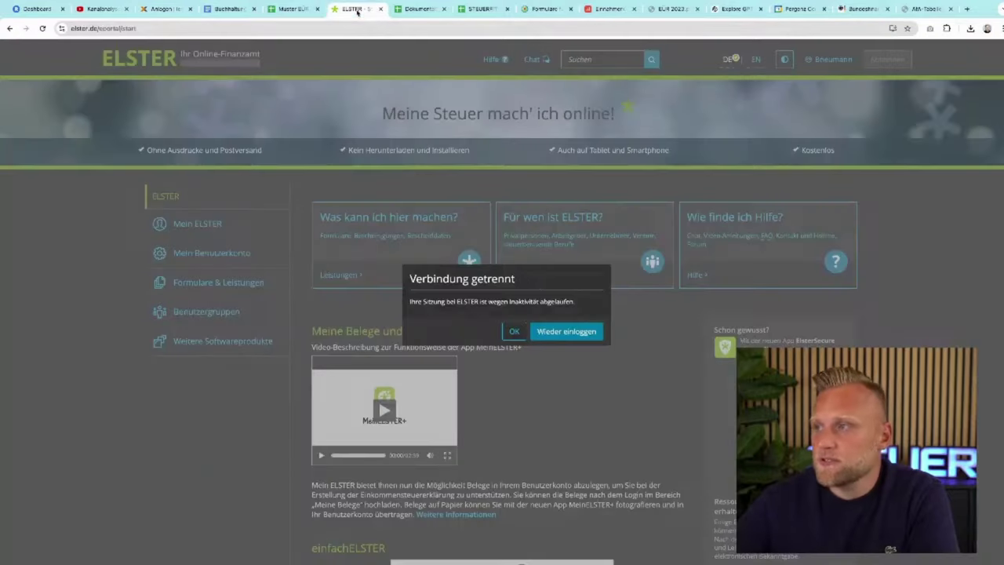
left_click(514, 331)
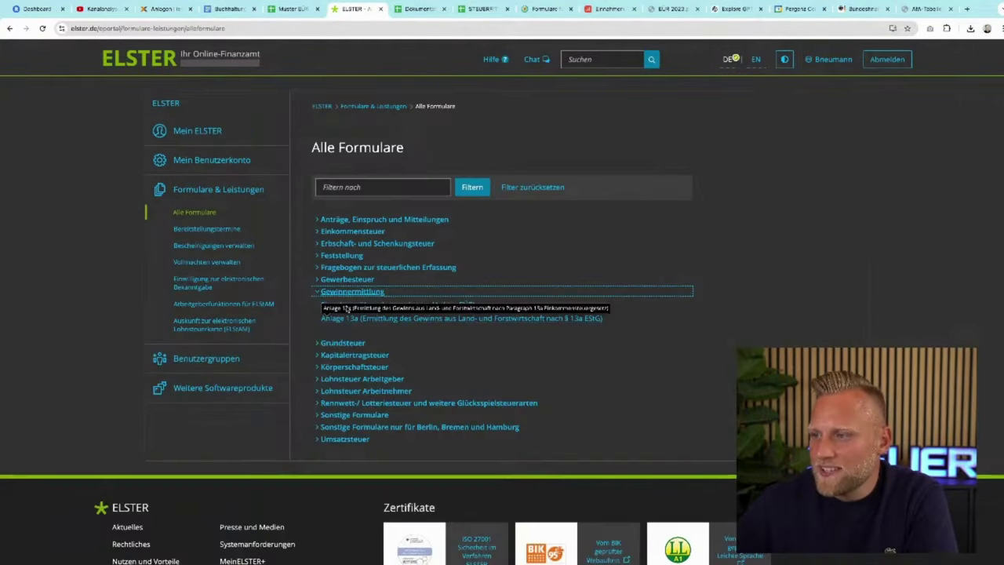
left_click(414, 305)
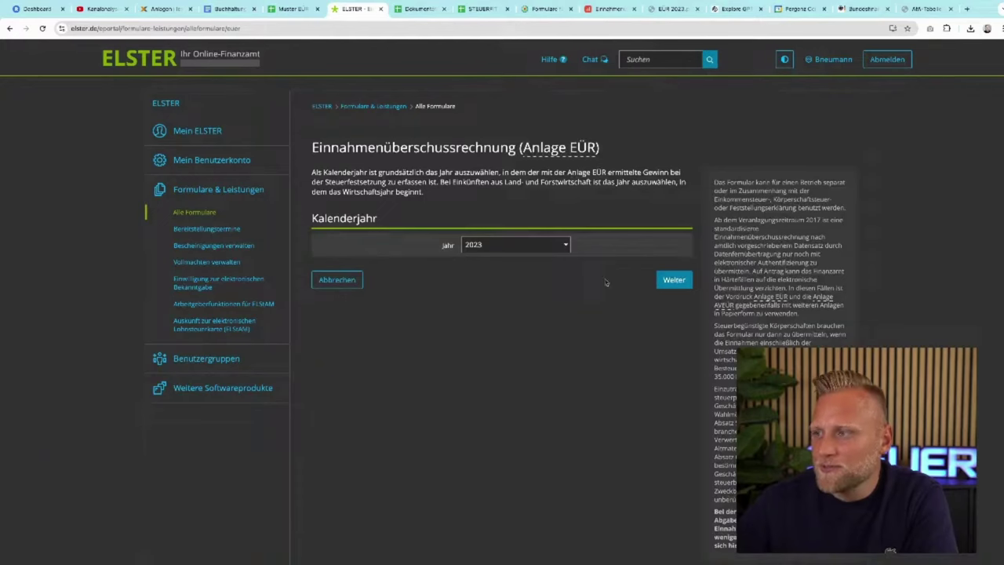
left_click(674, 280)
left_click(630, 217)
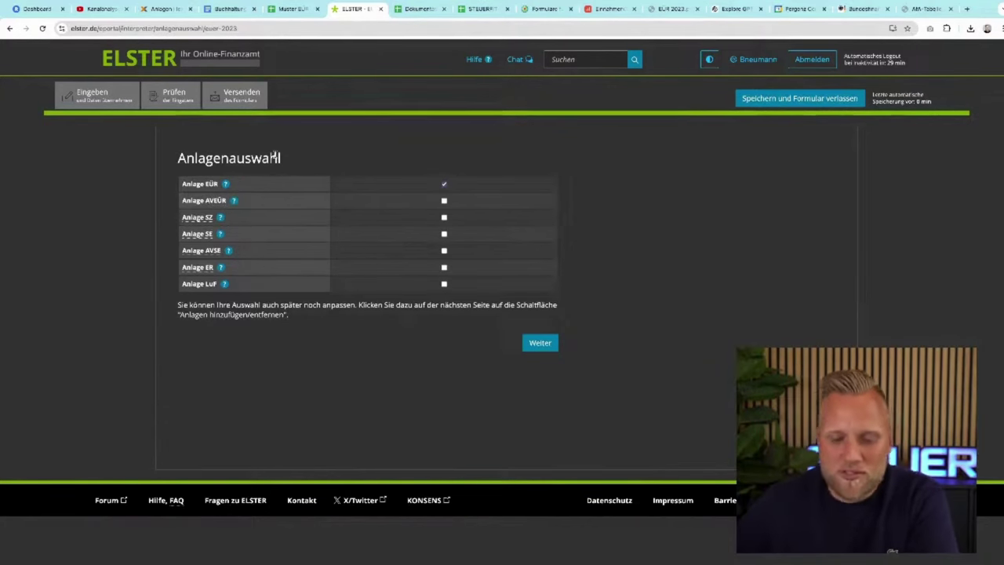
left_click(444, 202)
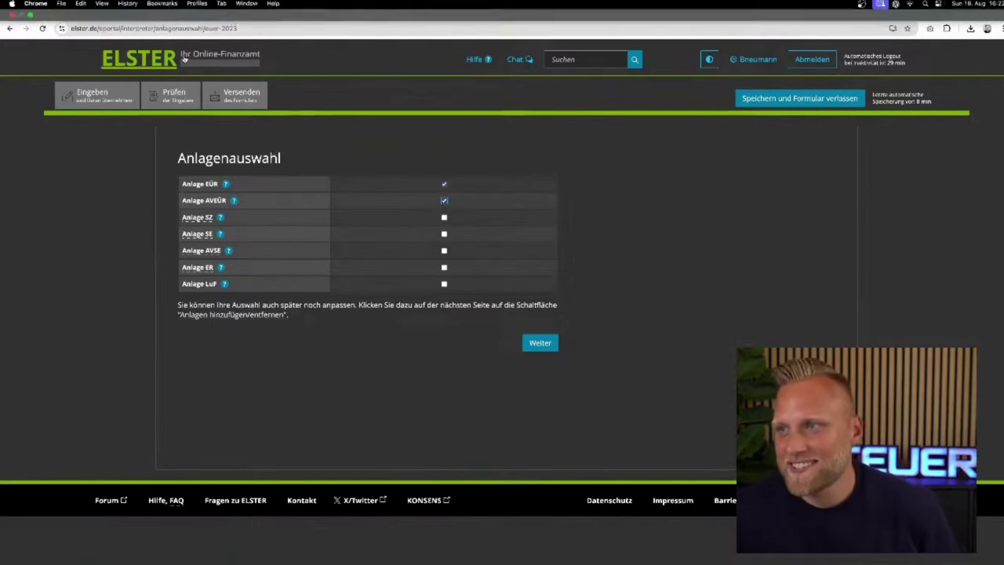
Step: Switch back to lexoffice and show the yearly depreciation schedule of the Sony Alpha 7 III
left_click(174, 9)
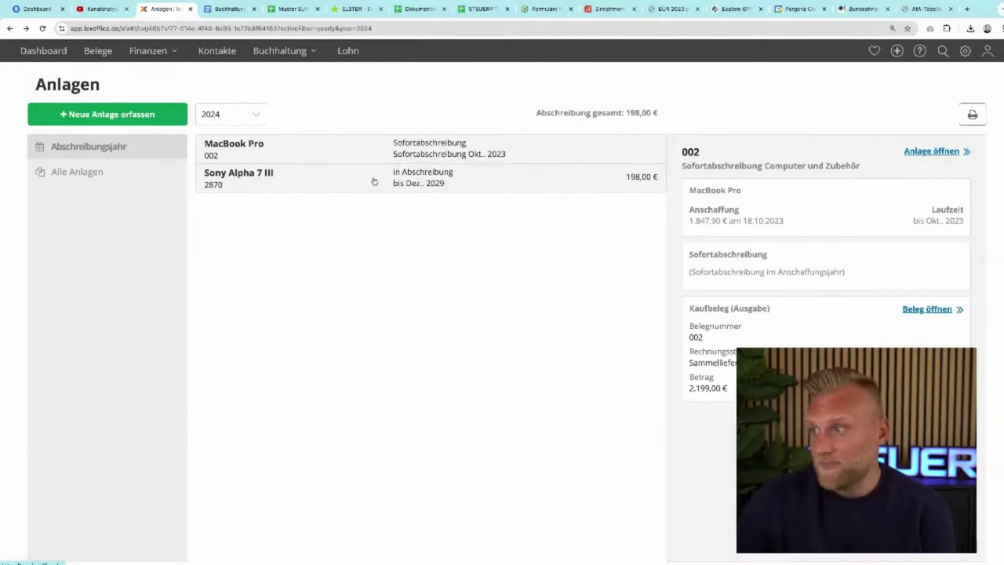
left_click(337, 187)
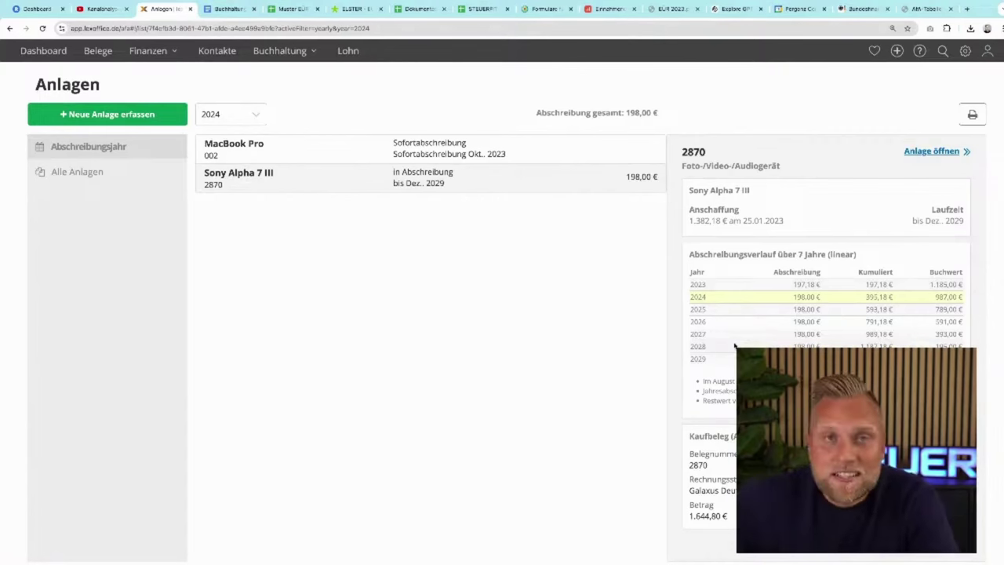
Step: Return to the AfA-Tabelle AV PDF and find the next match for "mobilfun" in its alphabetical list
left_click(925, 9)
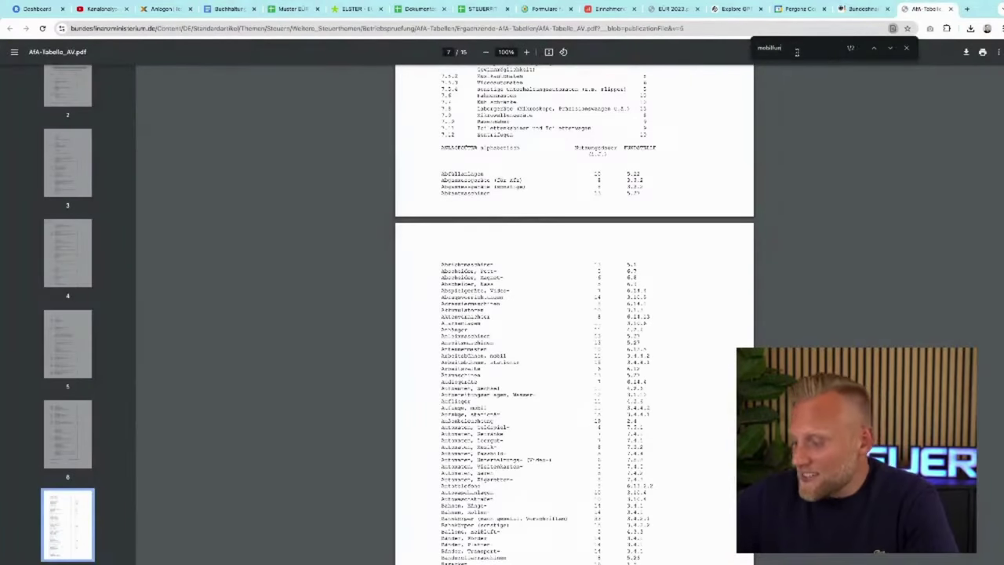
key("Return")
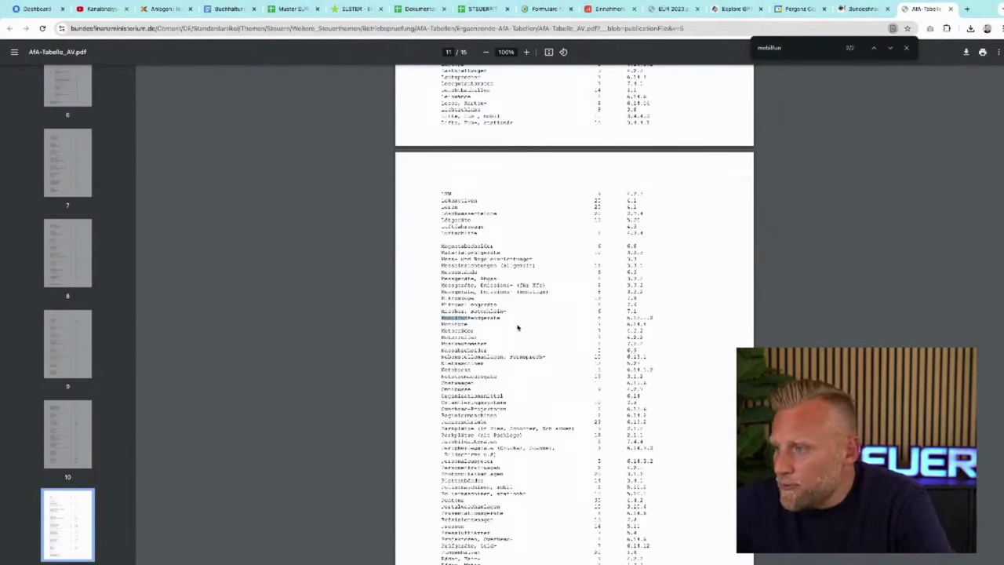
left_click(614, 364)
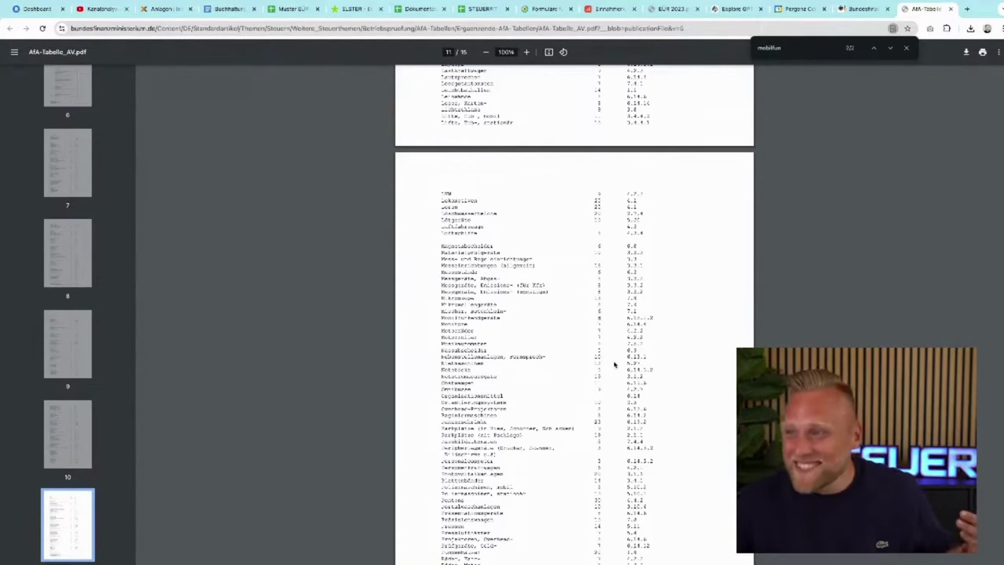
Step: Return to lexoffice, inspect the end-of-use date and reason fields for ending the Sony Alpha 7 III depreciation, and close the dialog without saving
left_click(168, 14)
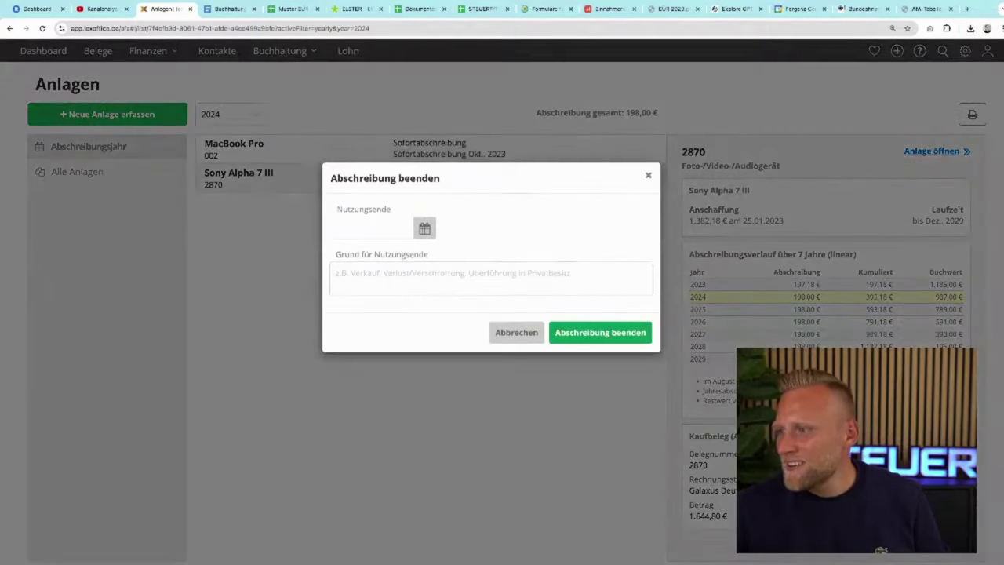
left_click(380, 228)
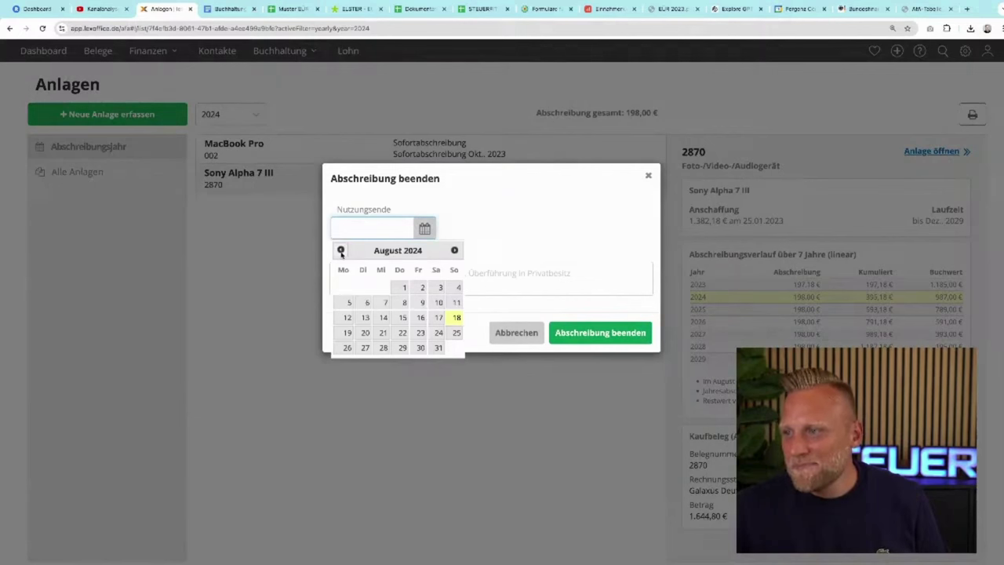
left_click(471, 226)
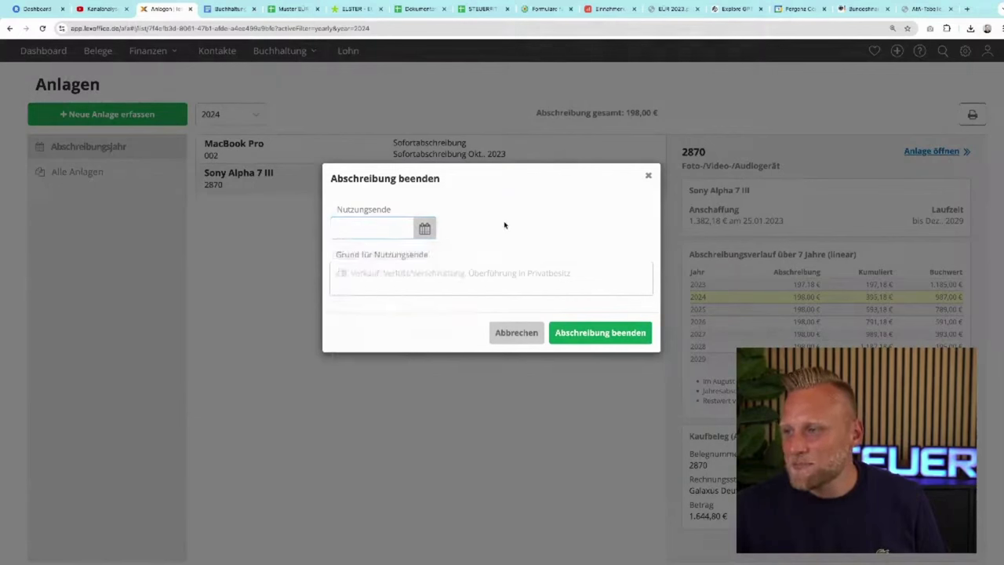
left_click(444, 281)
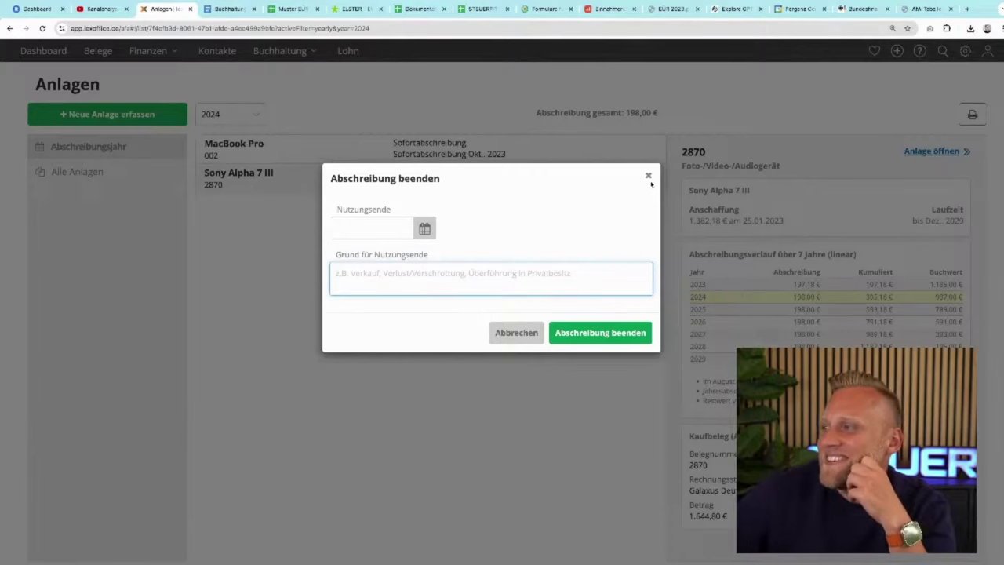
left_click(648, 177)
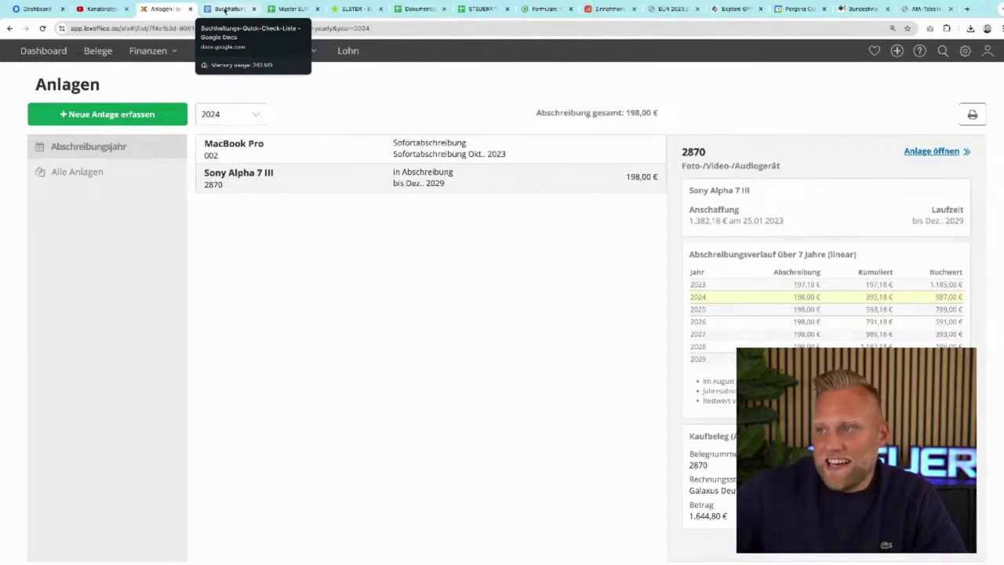
Step: Go to the lexoffice dashboard, switch to the Buchhaltungs-Quick-Check-Liste and highlight "Sonderabschreibung" under Abschreibungen und Anlagevermögen
left_click(47, 51)
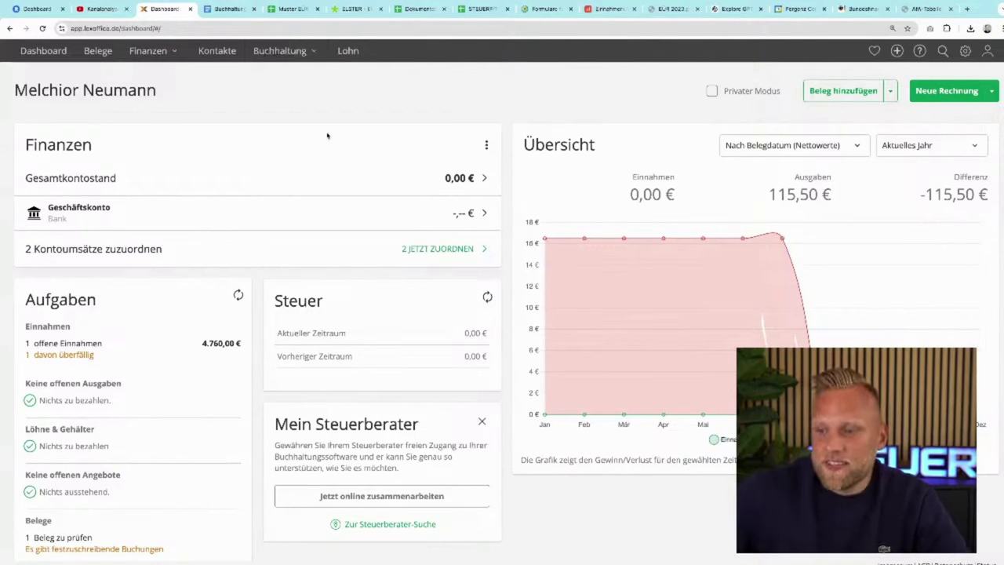
left_click(219, 10)
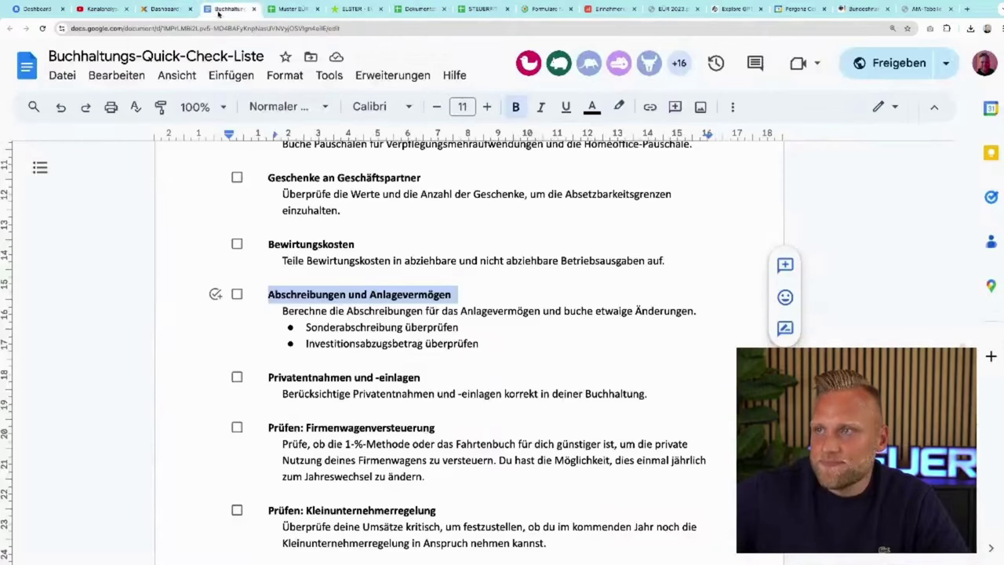
scroll(375, 293, "down", 1)
triple_click(372, 292)
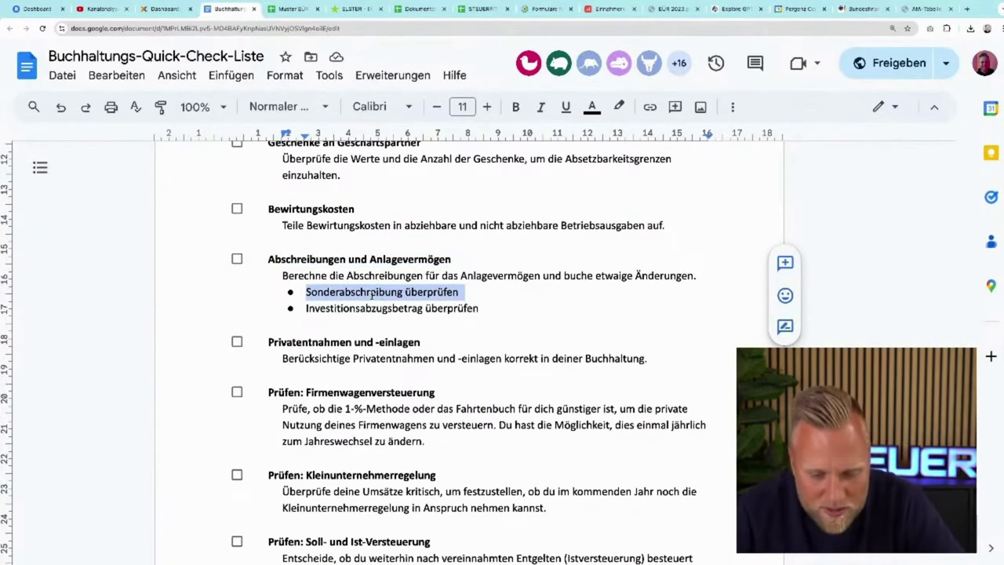
double_click(372, 292)
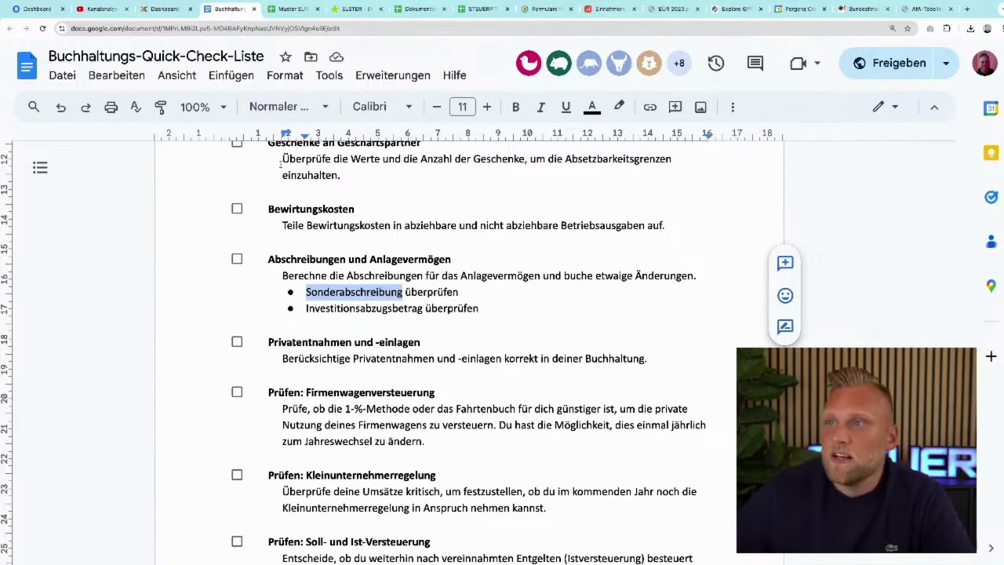
Step: Switch back to lexoffice, open the Anlagen overview and show the details of the Sony Alpha 7 III
left_click(169, 11)
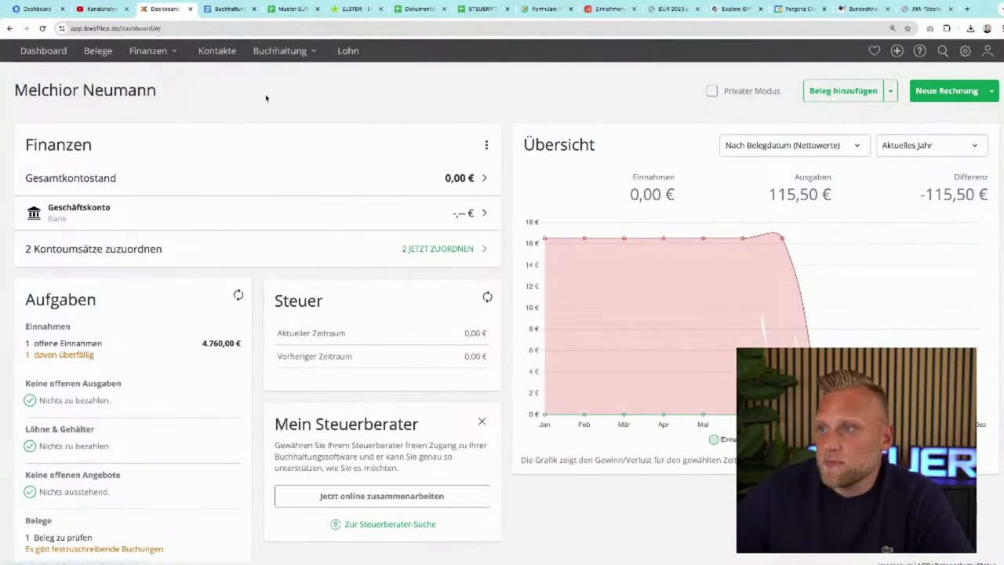
left_click(279, 50)
left_click(274, 171)
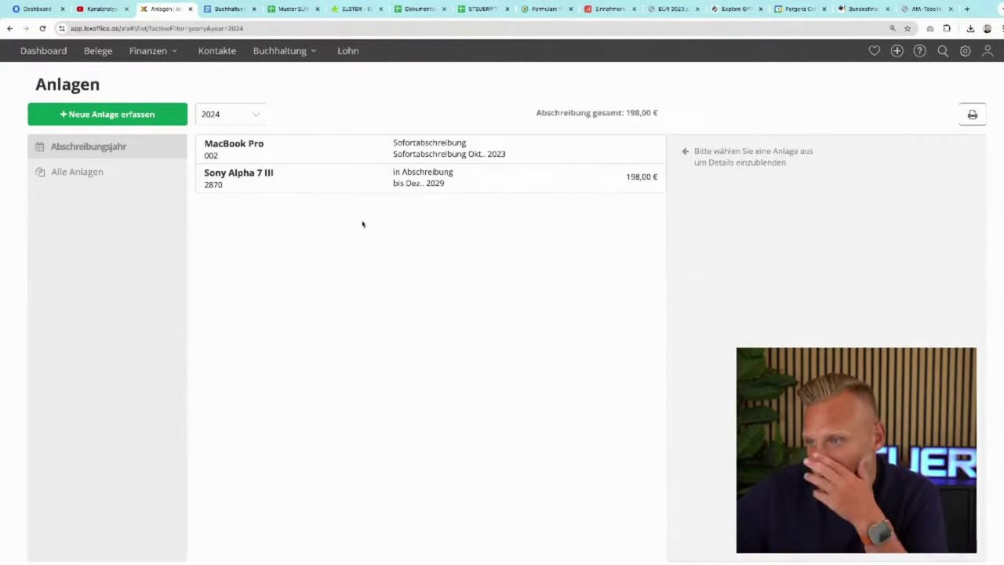
left_click(363, 182)
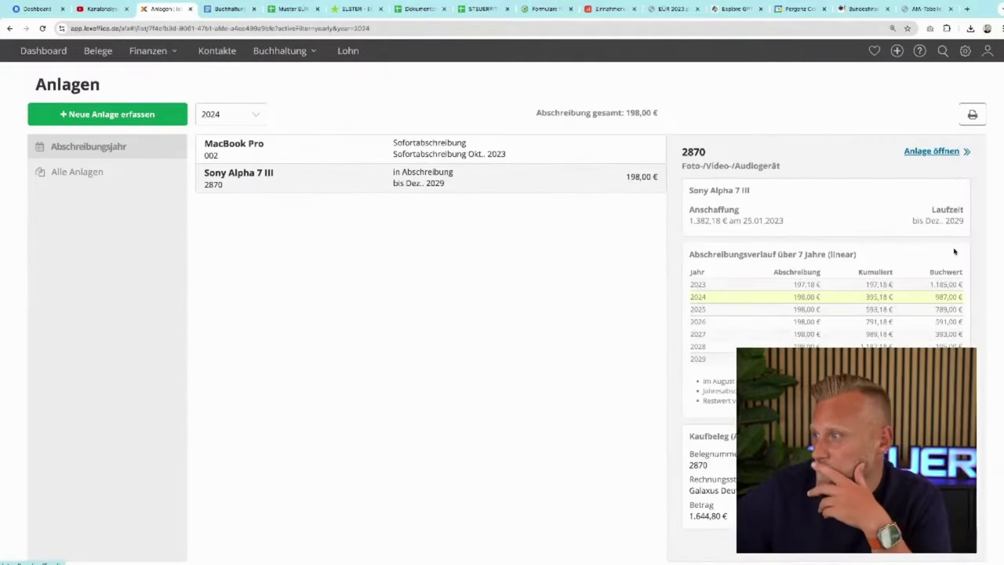
Step: Highlight the Sony Alpha 7 III's acquisition cost and its 2024 depreciation amount, finishing with the acquisition cost selected
double_click(701, 222)
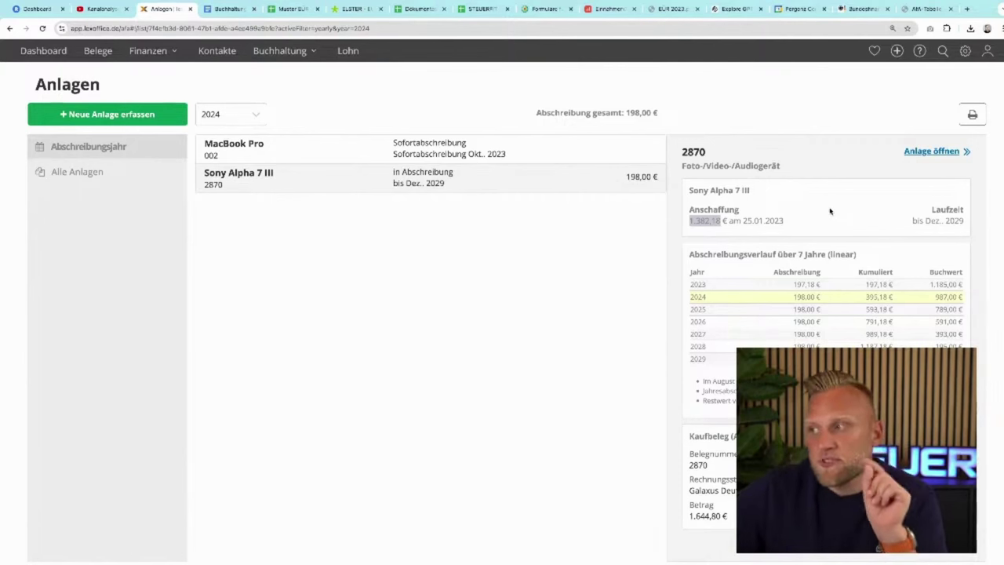
double_click(808, 297)
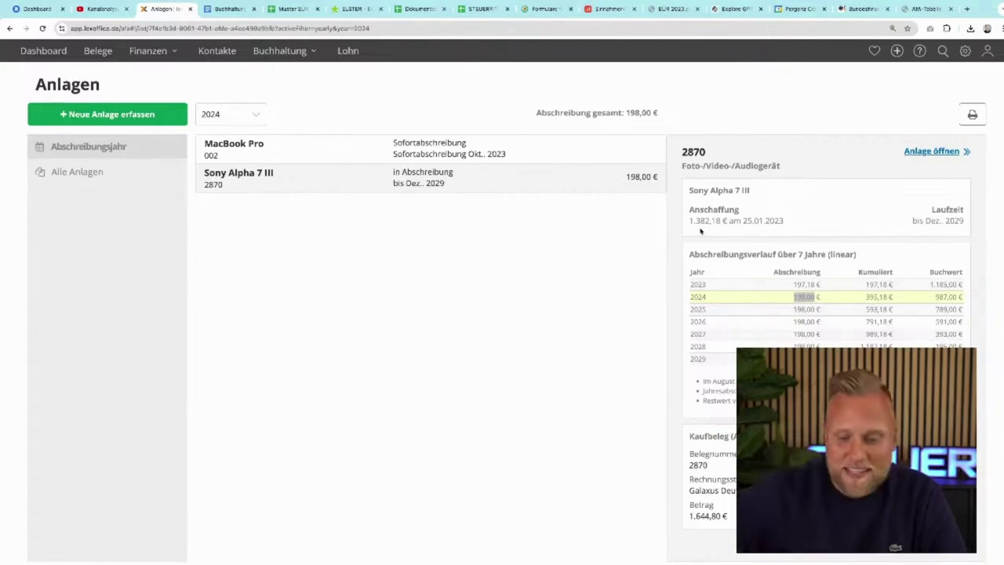
left_click(739, 264)
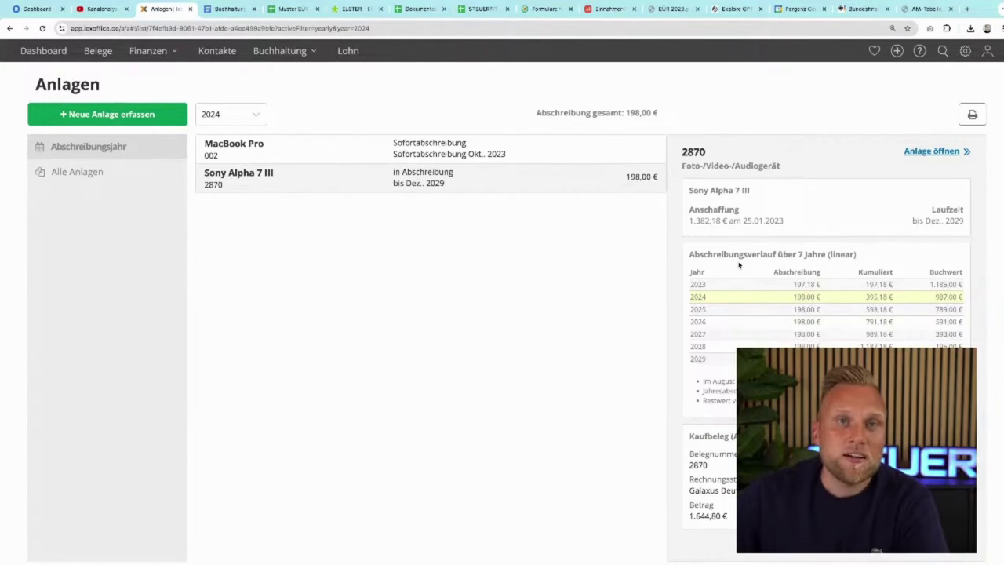
double_click(698, 221)
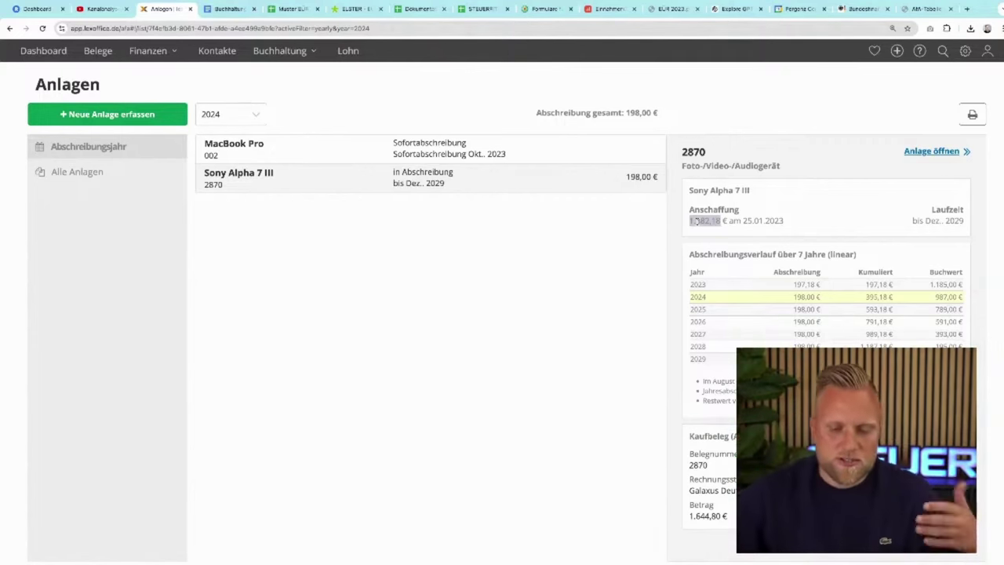
left_click(696, 222)
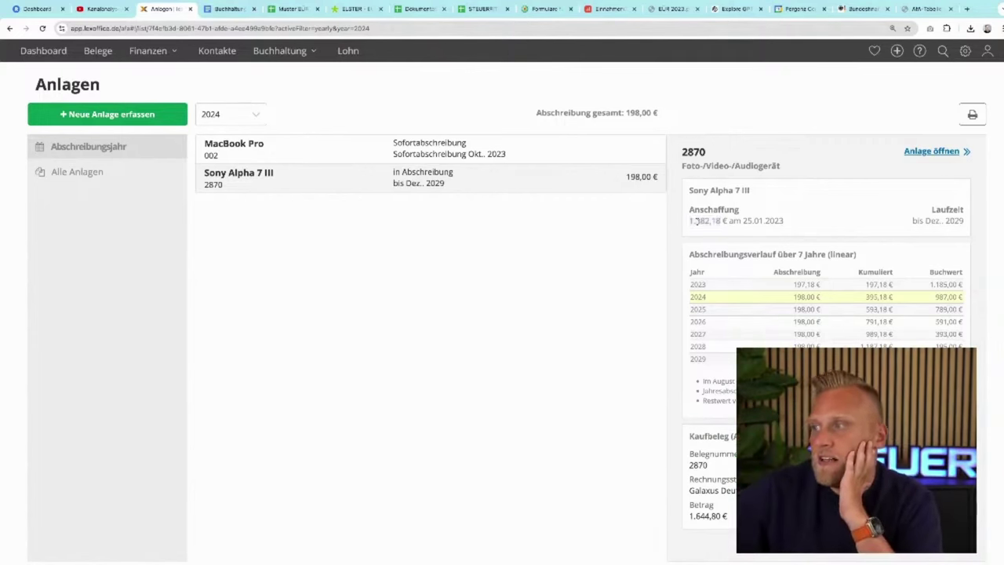
double_click(696, 222)
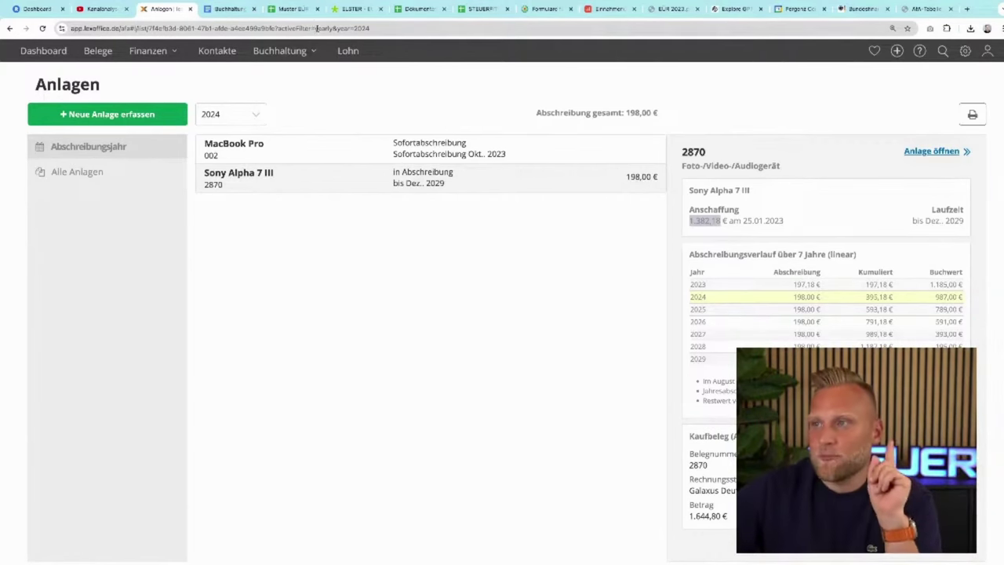
Step: Switch to the Muster EÜR spreadsheet and search the EÜR 2023 sheet for "sonde" to locate the Sonderabschreibungen line
left_click(294, 10)
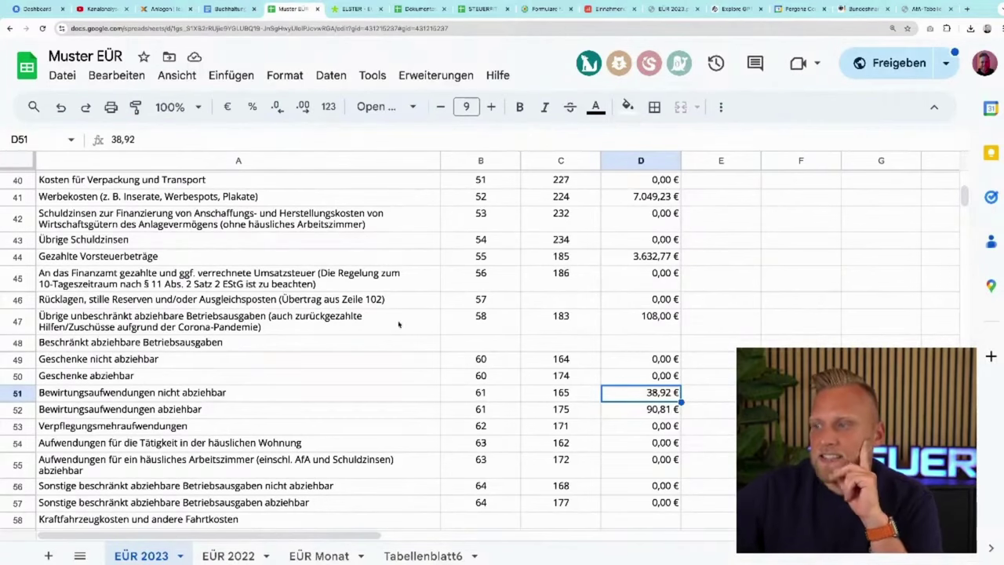
scroll(485, 388, "up", 10)
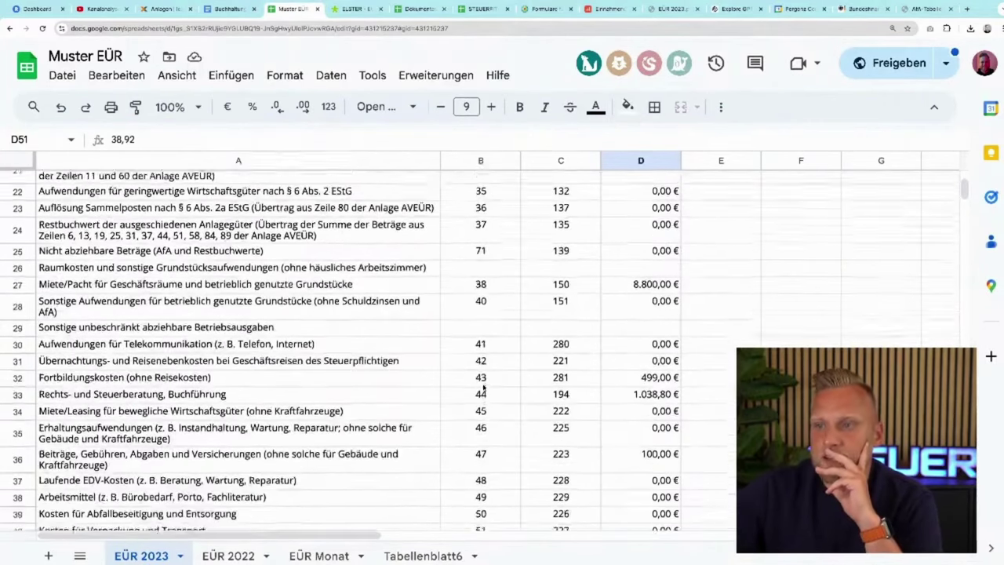
scroll(484, 388, "up", 1)
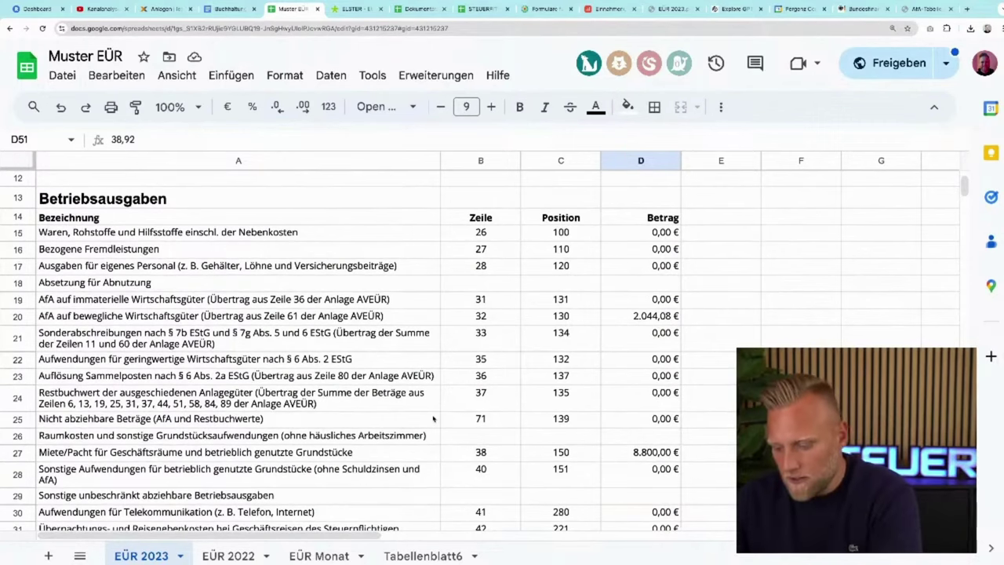
key("ctrl+f")
type("sonde")
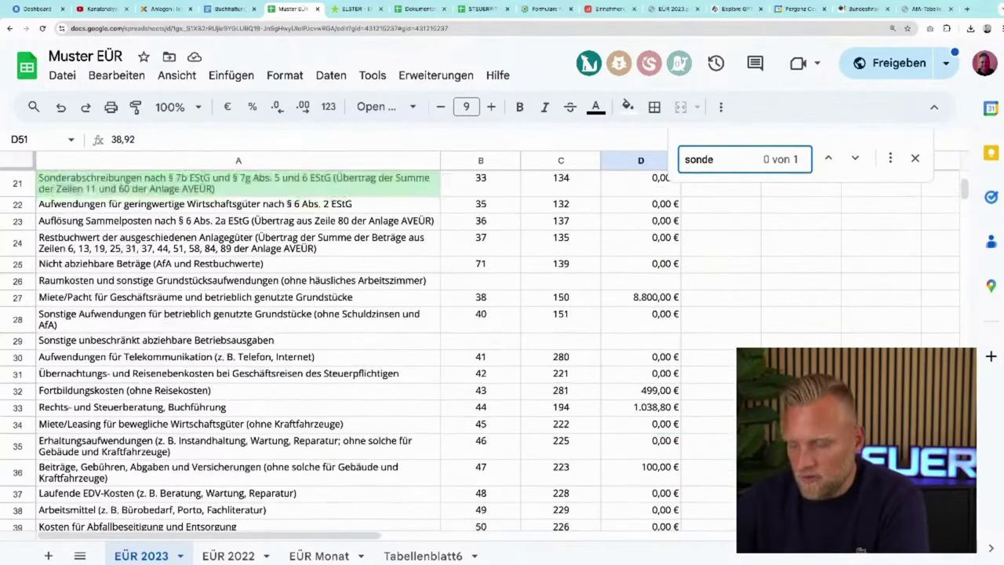
scroll(244, 321, "up", 5)
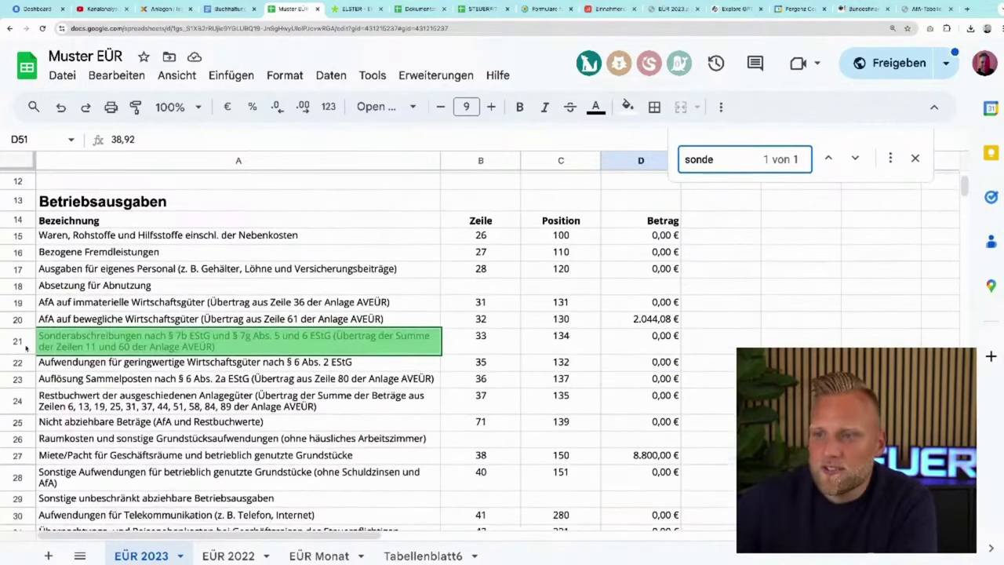
Step: Select the Sonderabschreibungen row 21 and its amount cell D21, and close the search
left_click(18, 341)
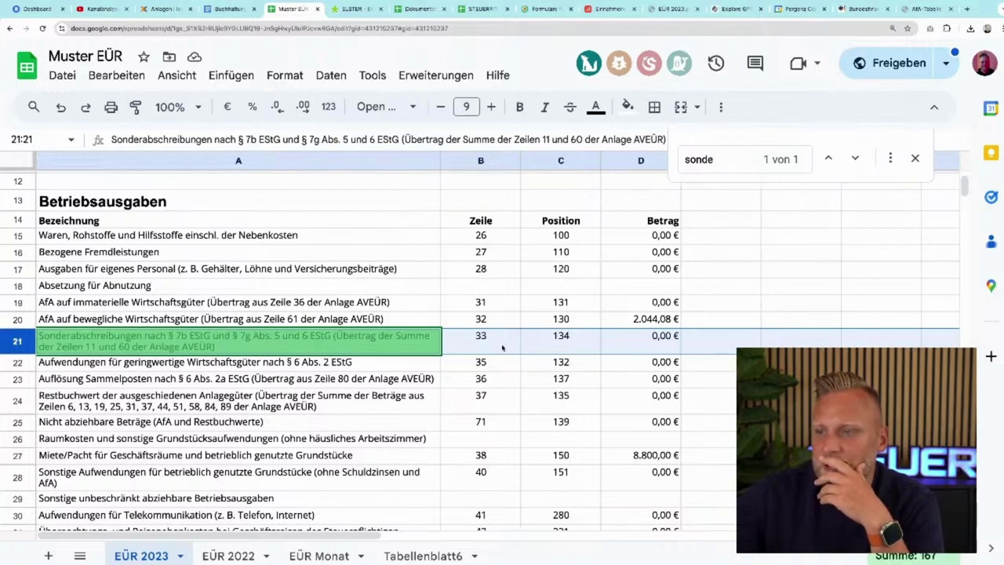
left_click(640, 343)
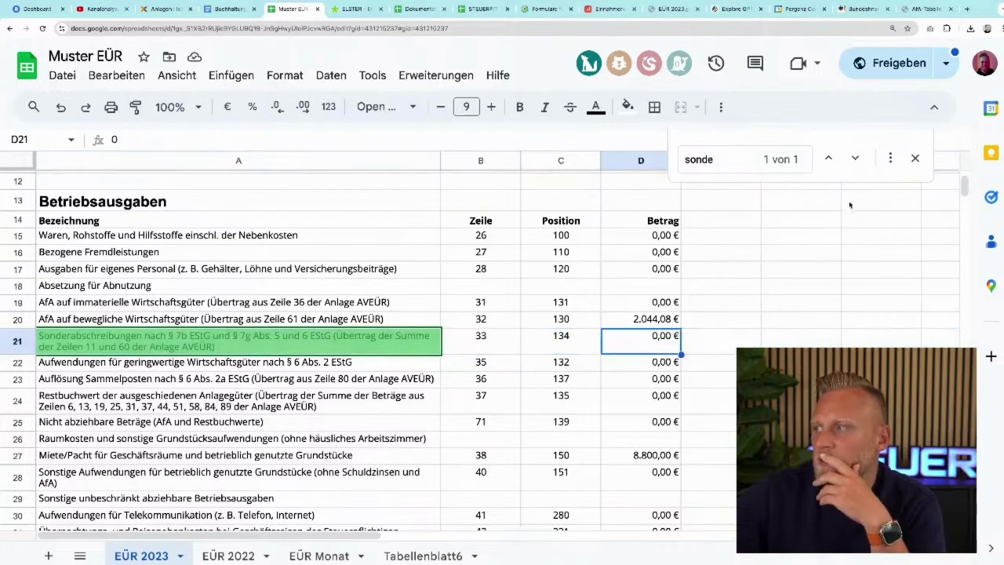
left_click(914, 159)
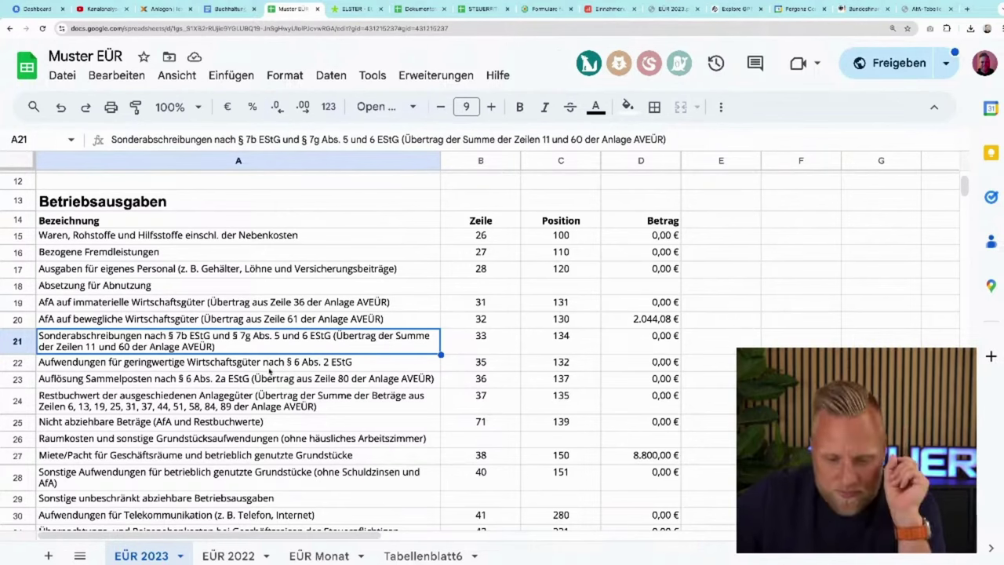
Step: Return to the Buchhaltungs-Quick-Check-Liste and highlight the bullet "Investitionsabzugsbetrag überprüfen"
left_click(226, 9)
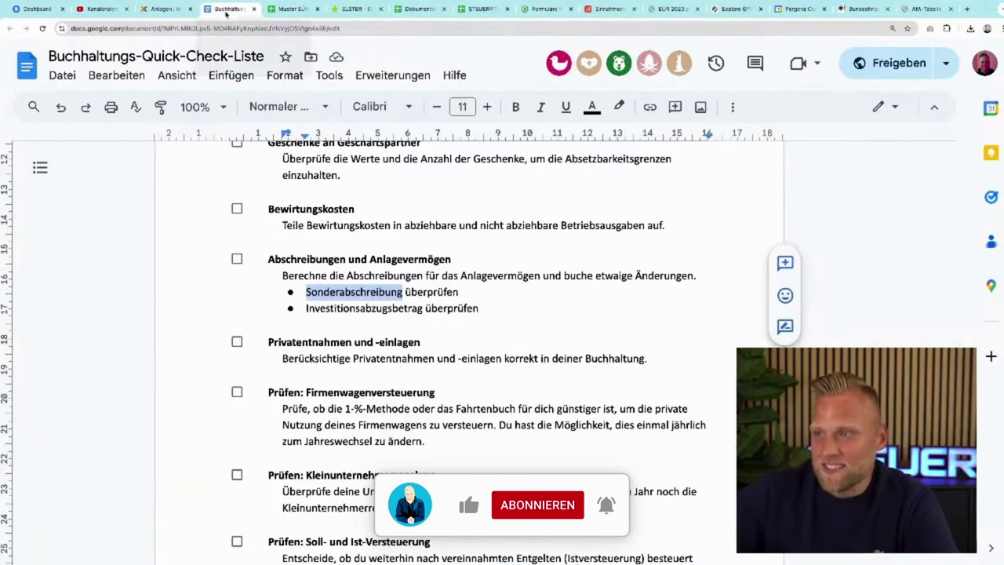
triple_click(319, 313)
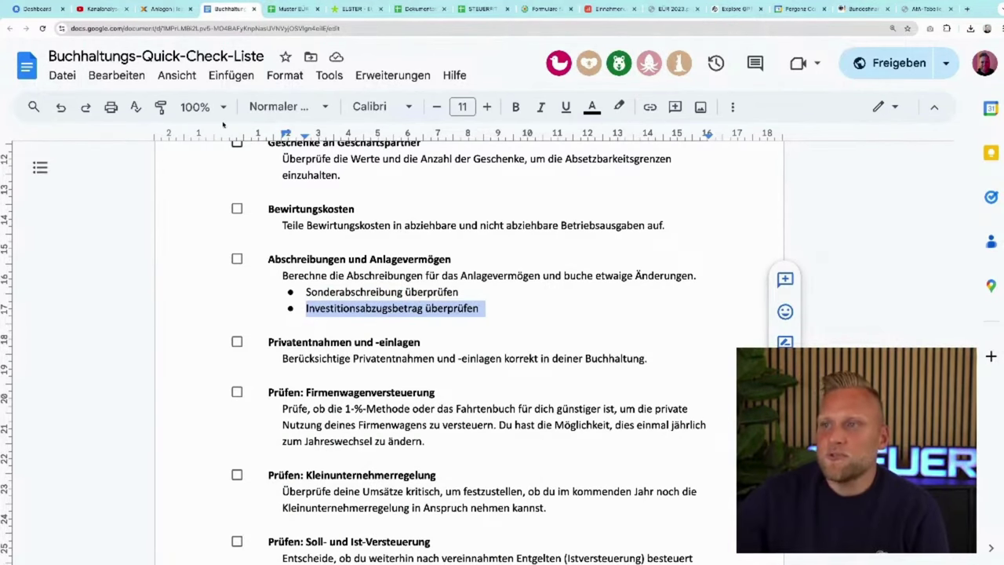
Step: Switch to lexoffice, open the Einnahmen-Überschussrechnung report and set its year to 2023
left_click(166, 11)
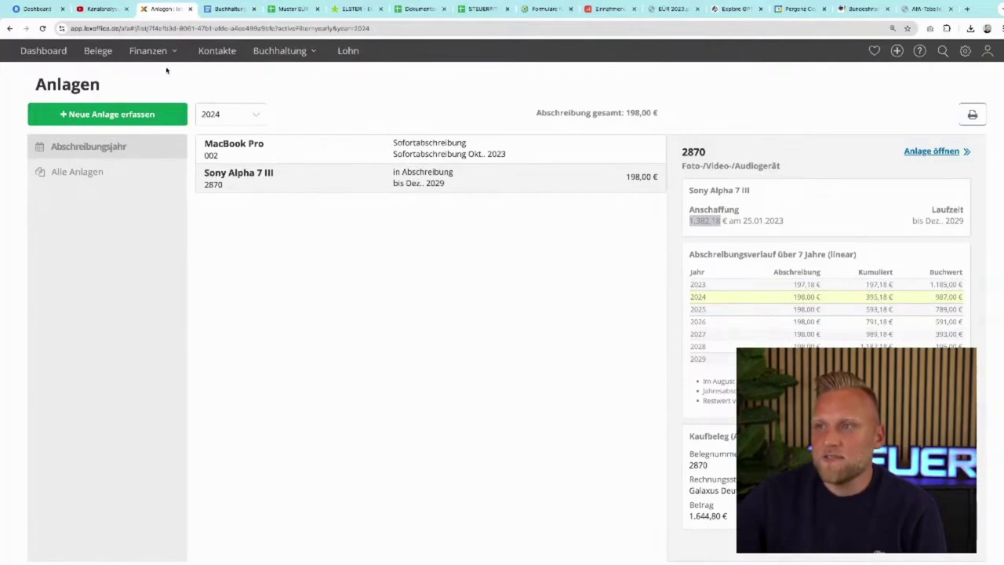
left_click(280, 50)
left_click(296, 105)
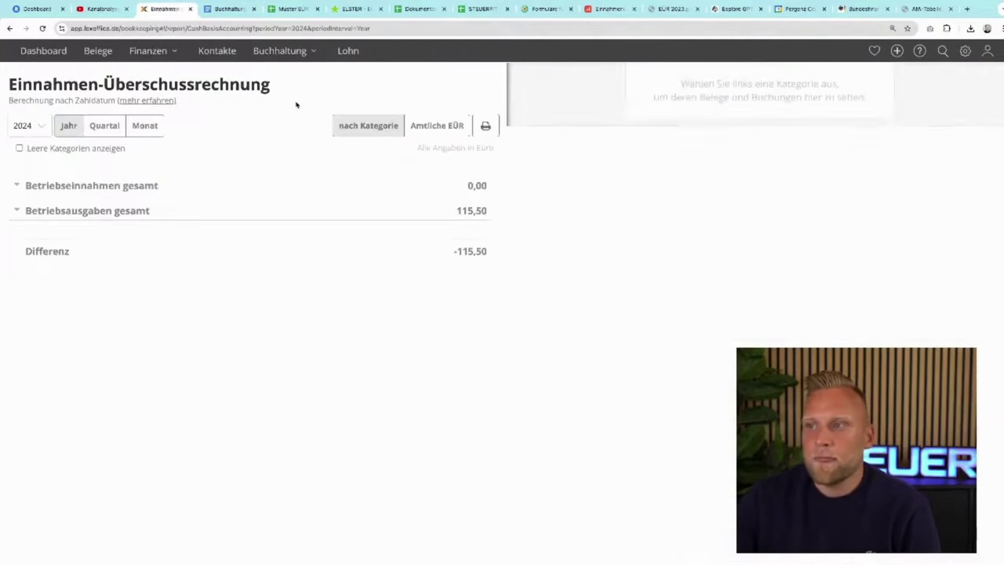
left_click(39, 128)
scroll(36, 210, "up", 1)
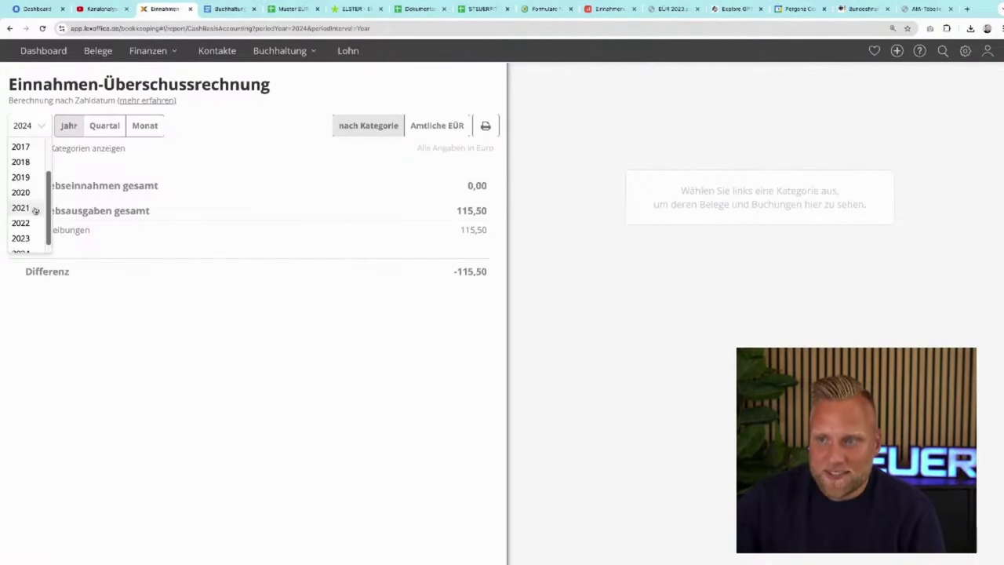
left_click(24, 238)
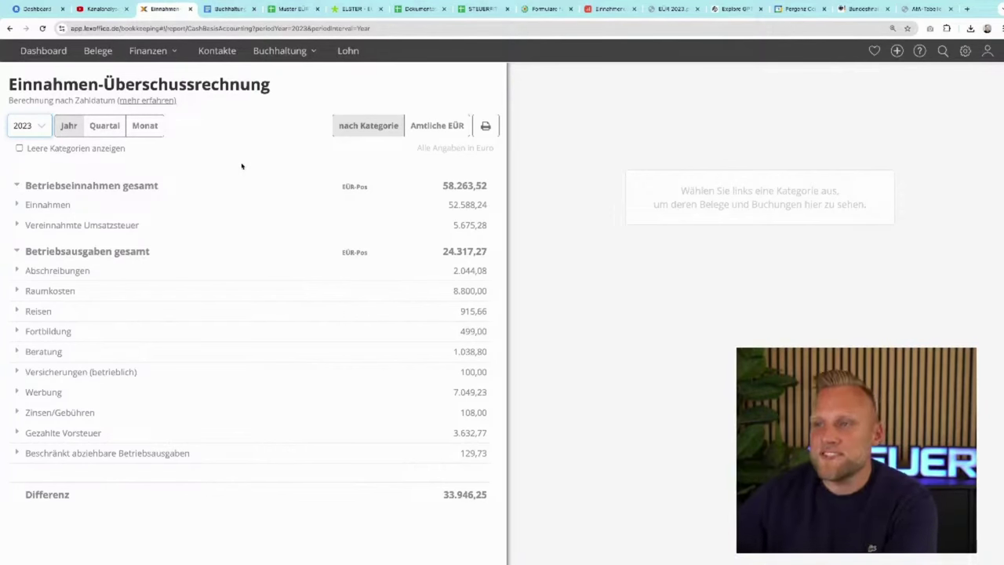
Step: Search Google for "investitionsabzugsbetrag 2024" in a new browser tab
left_click(967, 9)
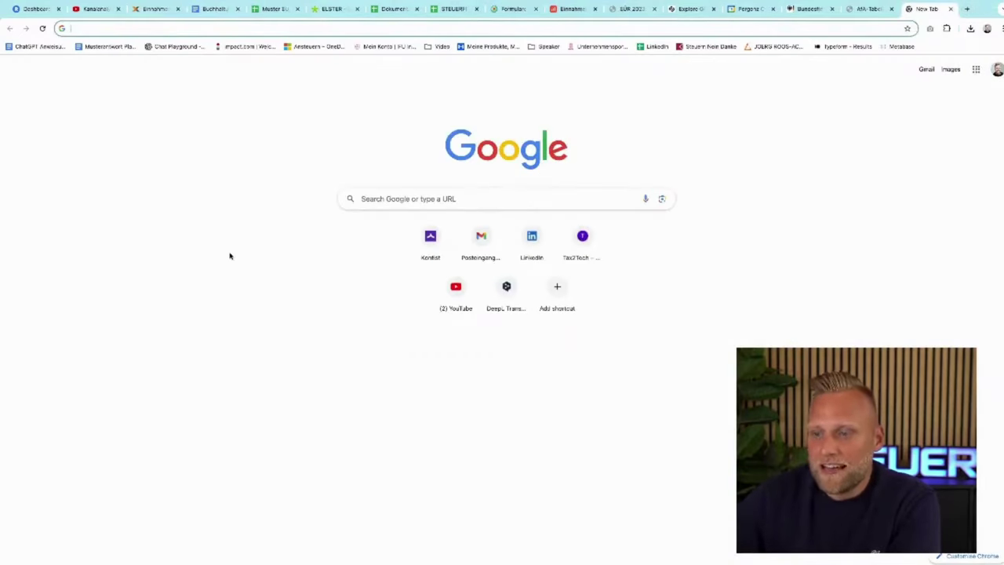
type("inv")
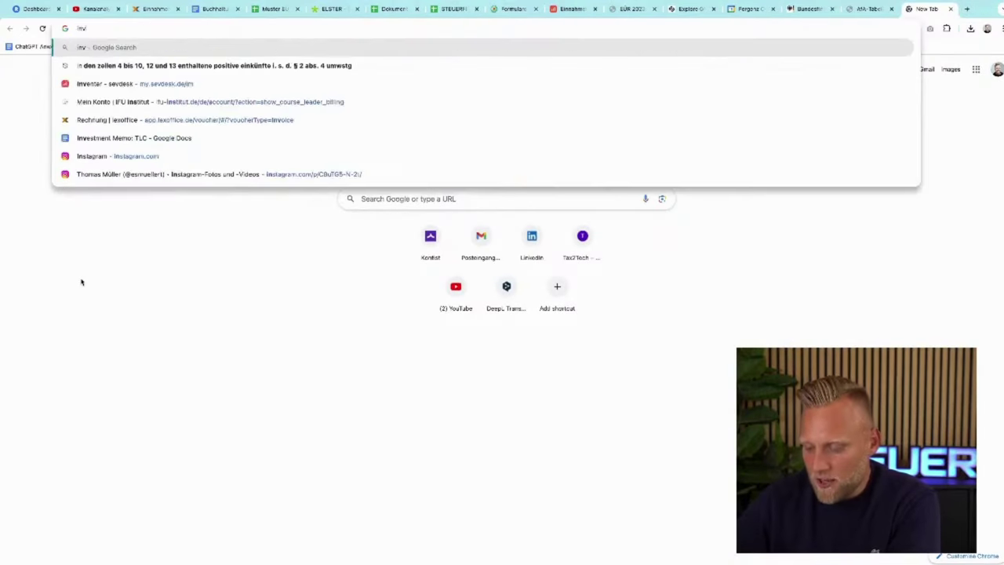
type("estition")
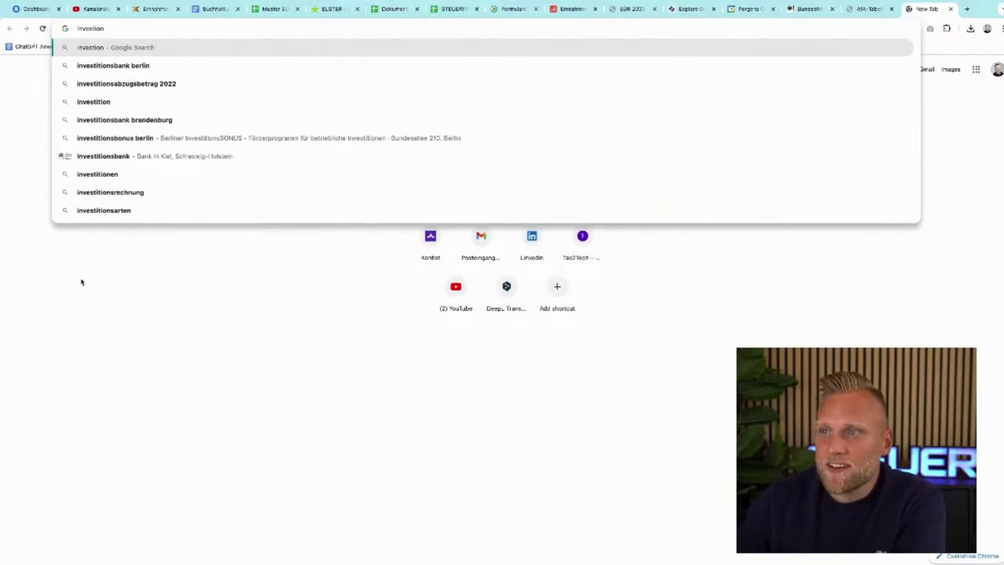
key("Down")
key("Down")
key("BackSpace")
type("4")
key("Return")
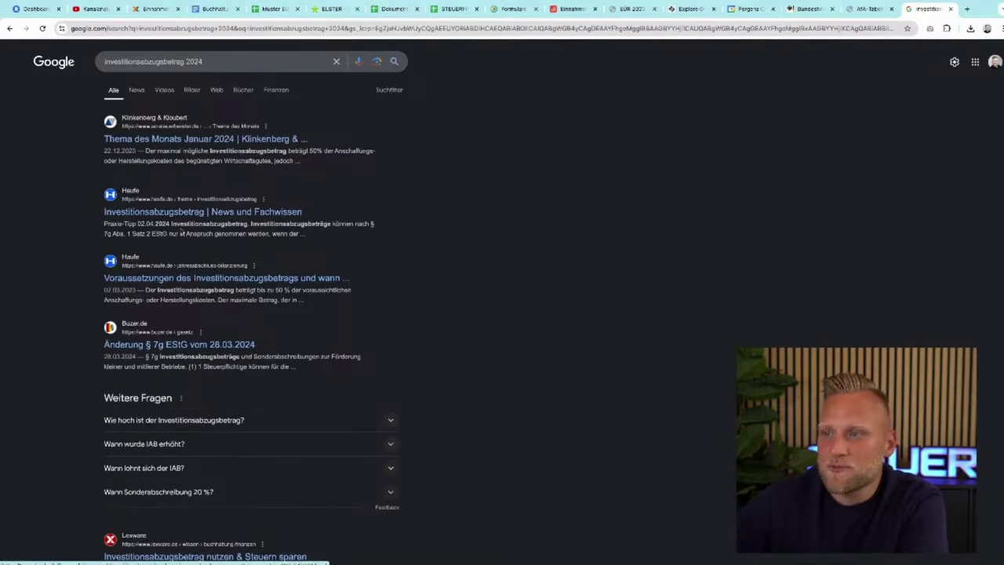
Step: Open Haufe's Investitionsabzugsbetrag page, accept all cookies, highlight the heading "Investitionsabzugsbetrag: Bis zu 50 Prozent der Investitionskosten", and close the page
left_click(180, 213)
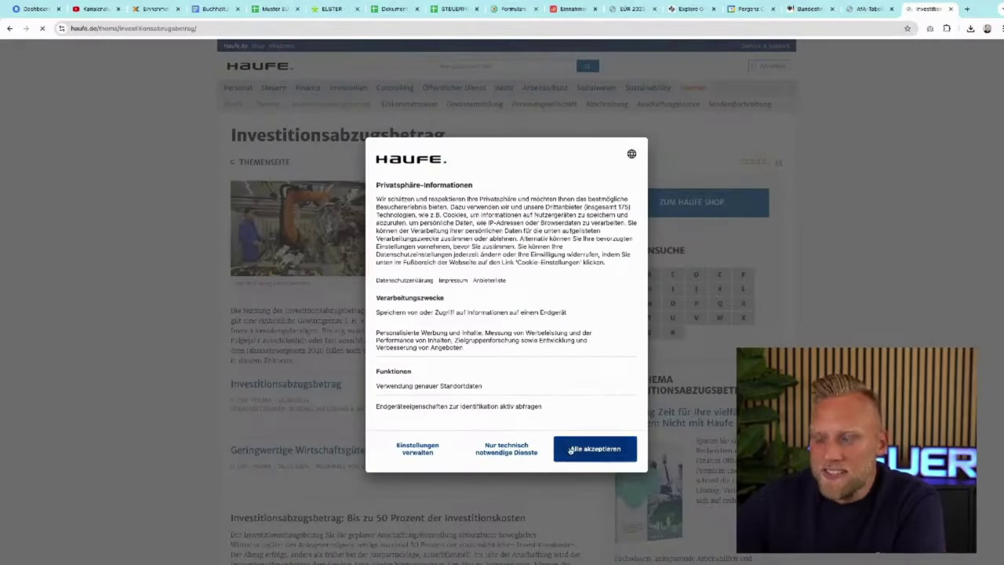
left_click(573, 448)
scroll(573, 448, "down", 2)
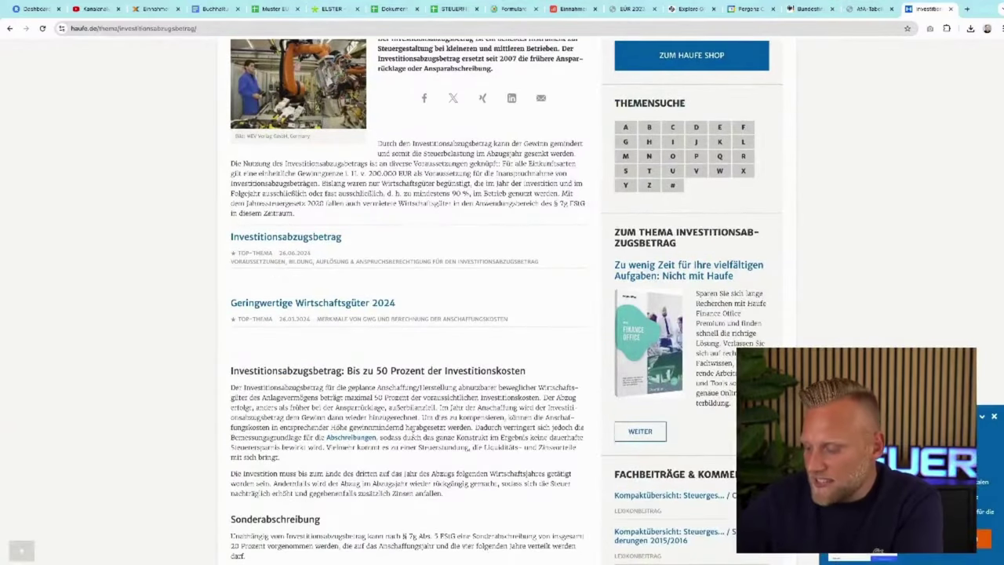
key("ctrl+plus")
key("ctrl+plus")
key("ctrl+plus")
scroll(413, 438, "down", 3)
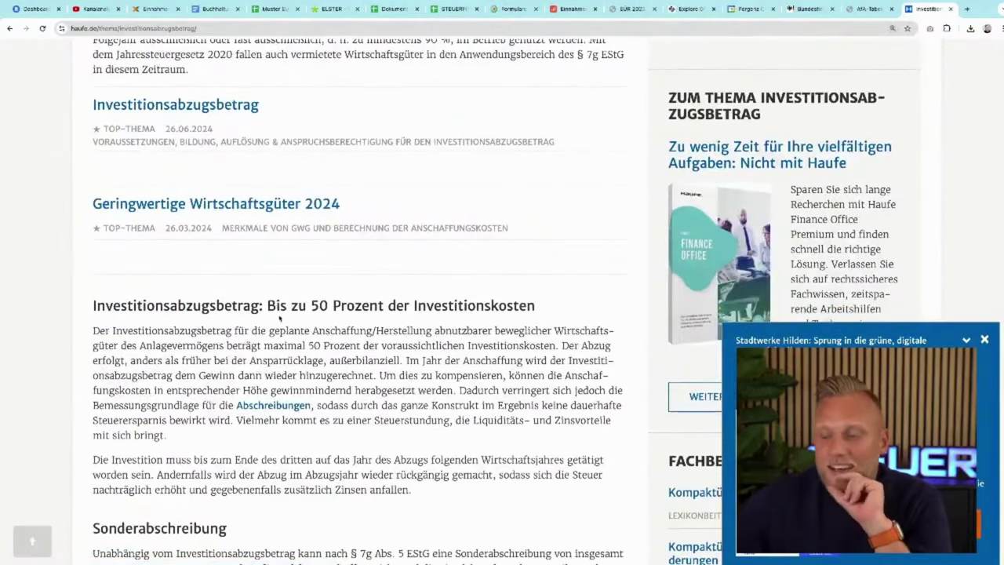
triple_click(275, 307)
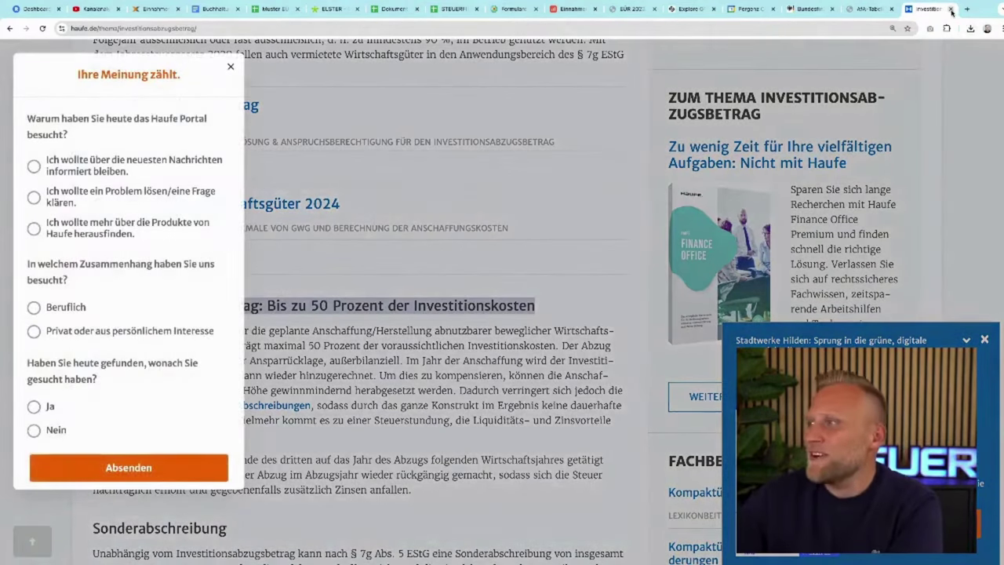
left_click(950, 9)
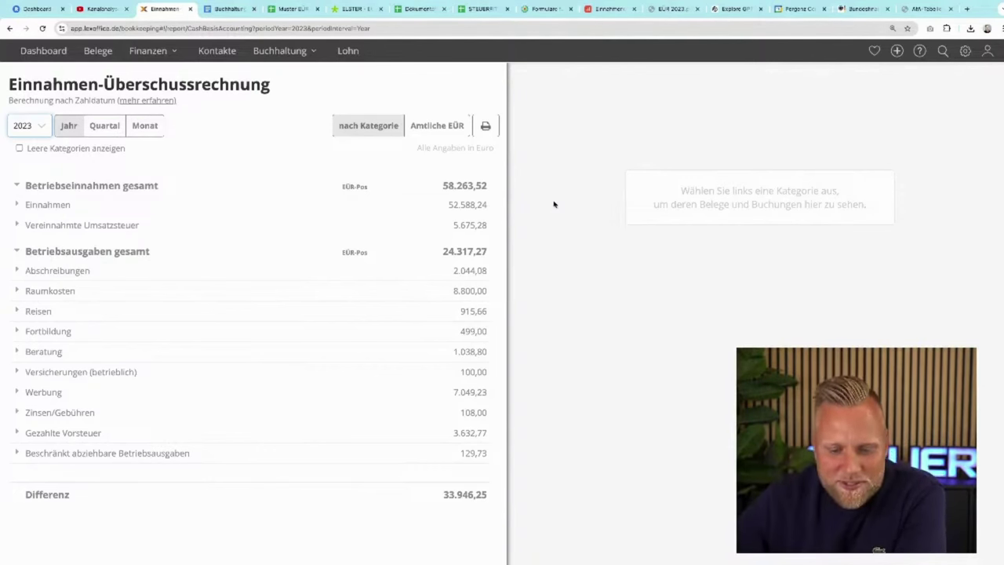
Step: Open mobile.de in a new browser tab and accept its cookie notice
left_click(966, 9)
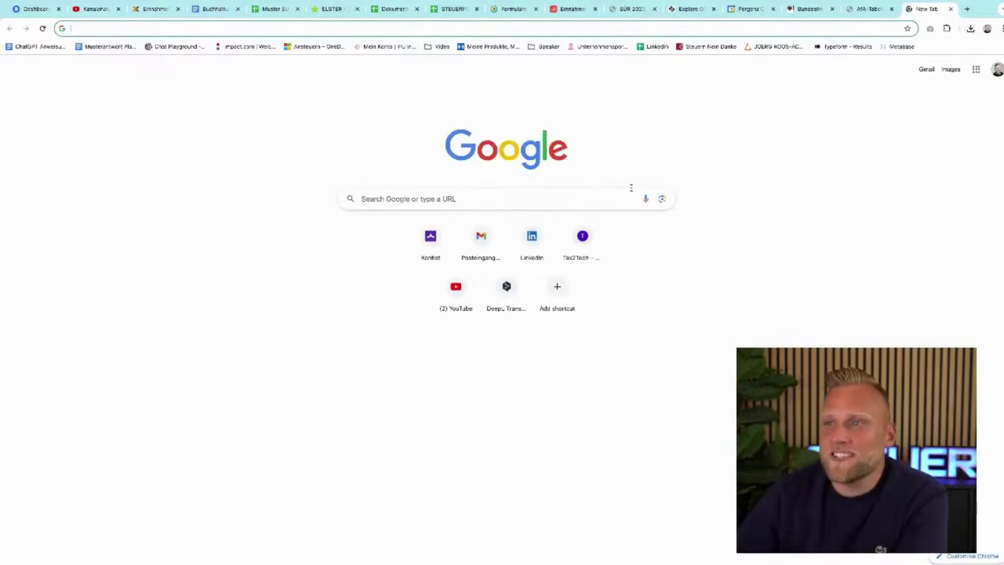
type("mobile")
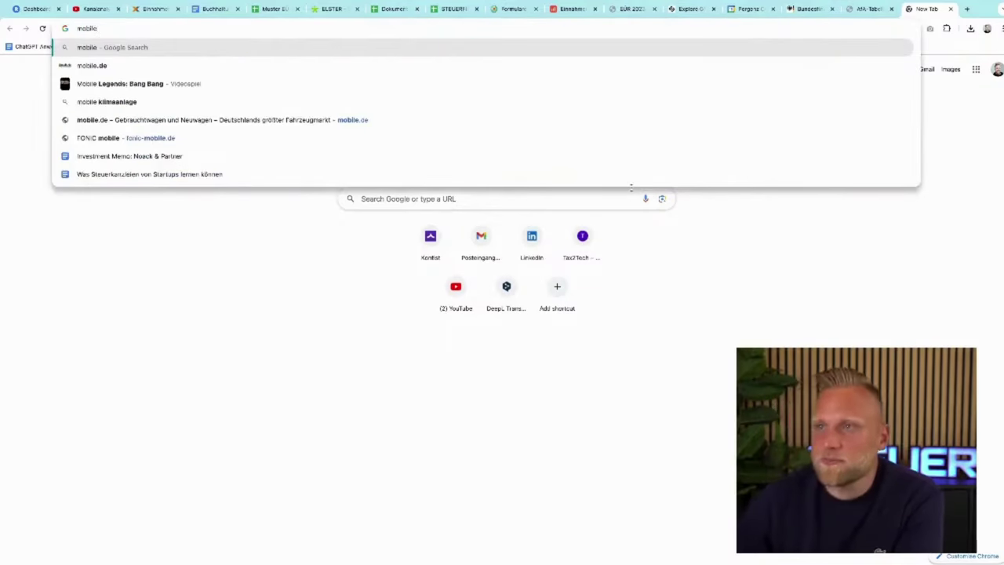
type(".de")
key("Return")
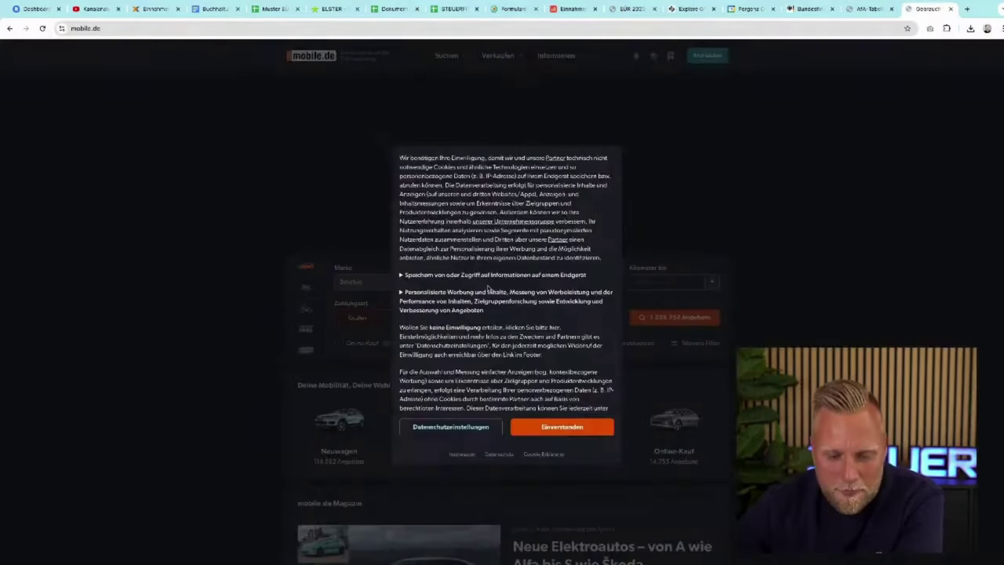
left_click(553, 426)
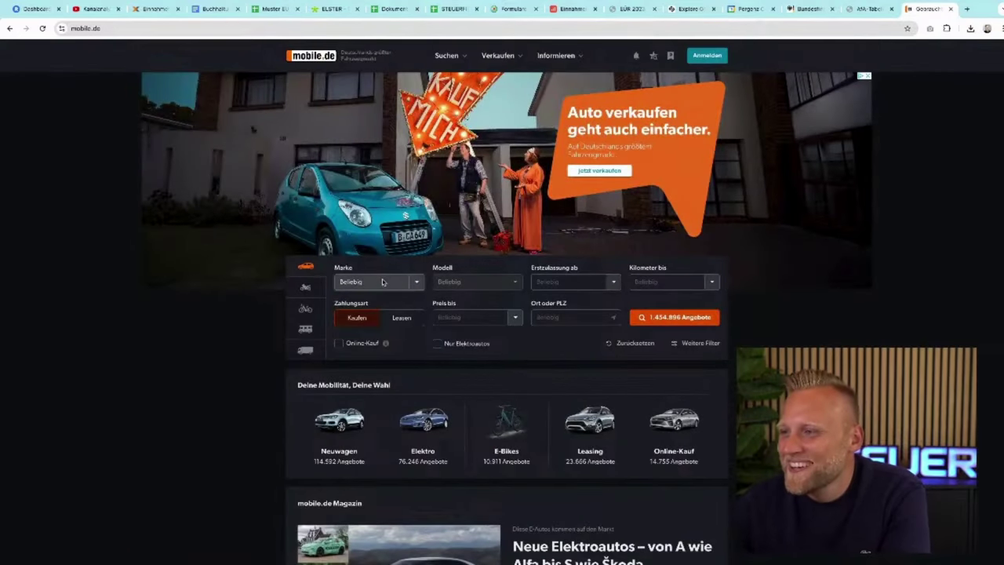
Step: Search Google for "audi r8", open mobile.de's Audi R8 (Serie) result and look through that page
left_click(384, 30)
type("audi r")
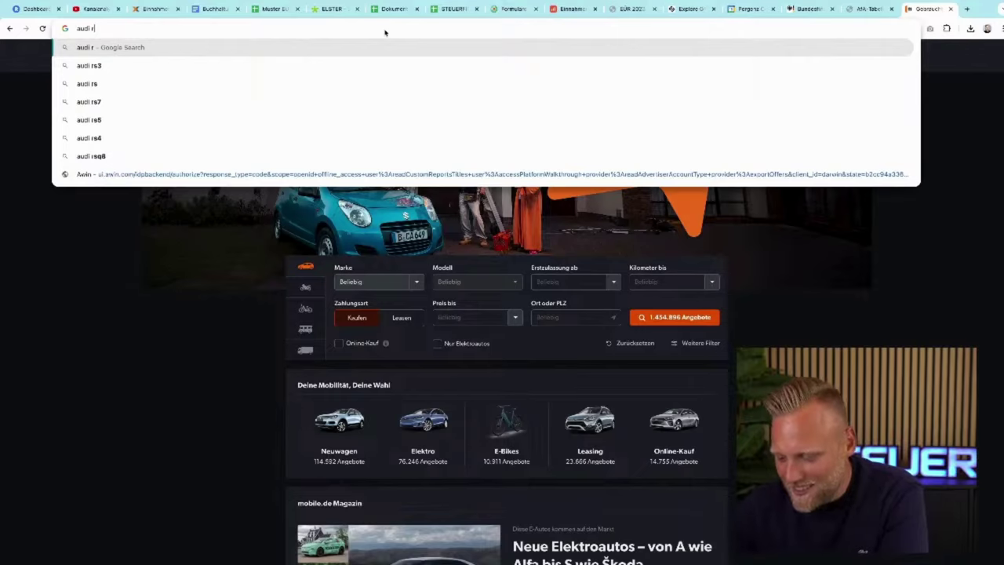
type("8")
key("Return")
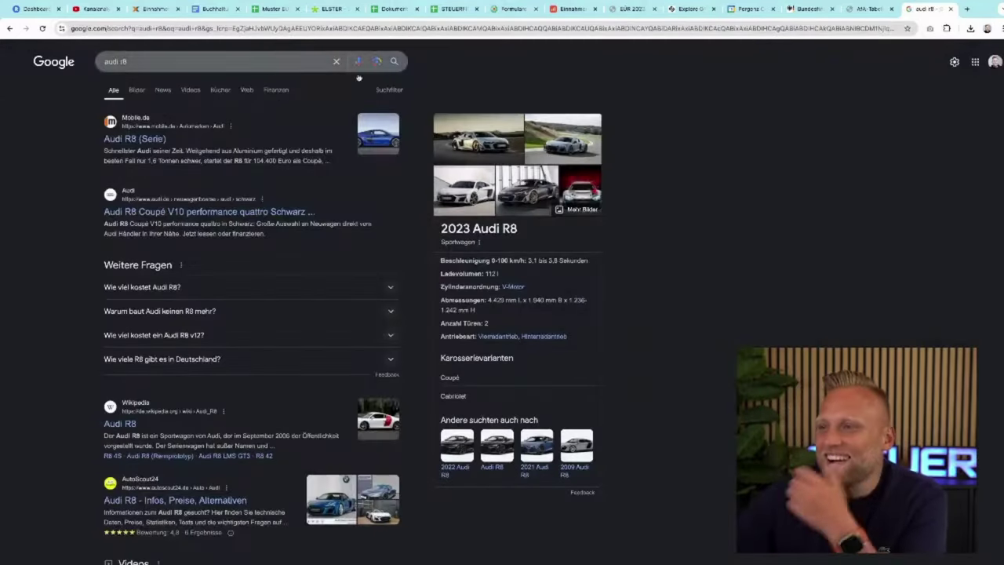
left_click(139, 143)
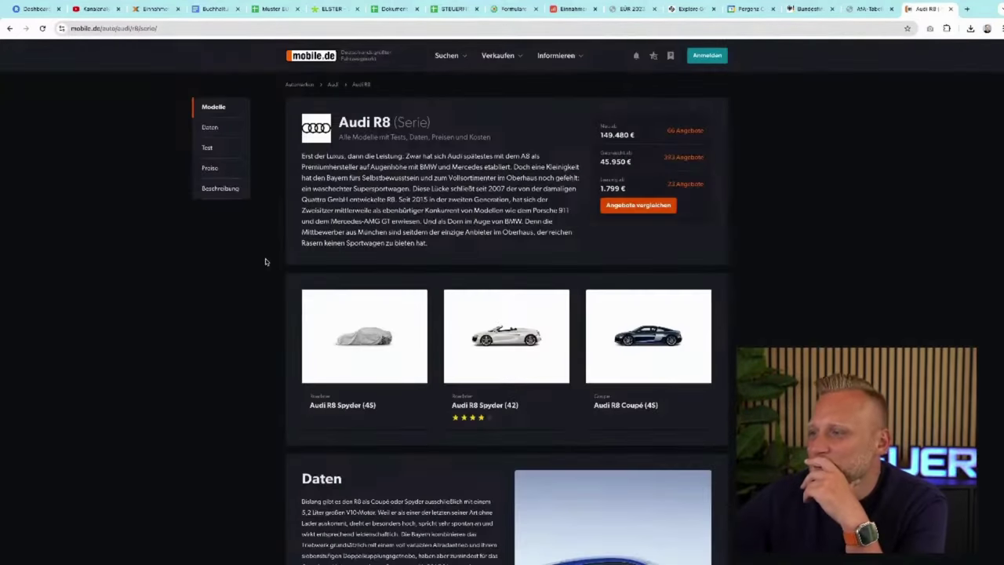
scroll(314, 338, "down", 4)
scroll(319, 339, "down", 15)
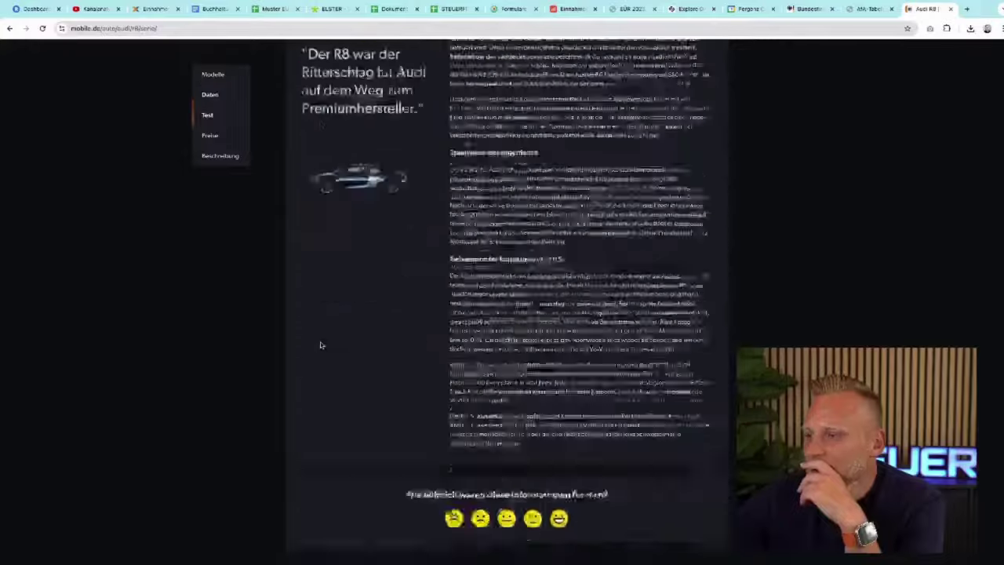
scroll(321, 340, "up", 20)
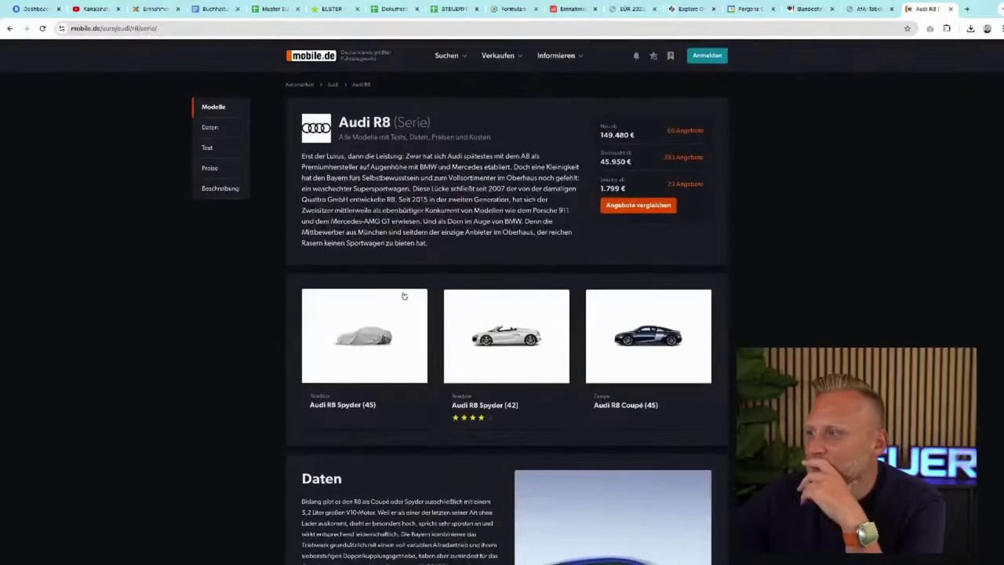
Step: Compare the Audi R8 offers, open the Audi R8 Coupe 4.2 FSI listing by FM Automobile, and highlight its price
left_click(638, 207)
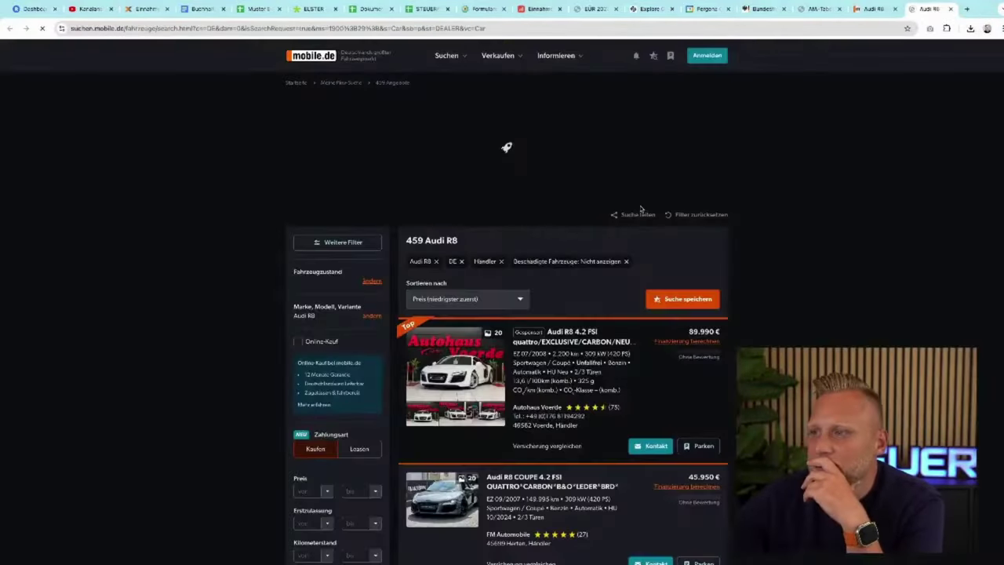
scroll(522, 348, "down", 3)
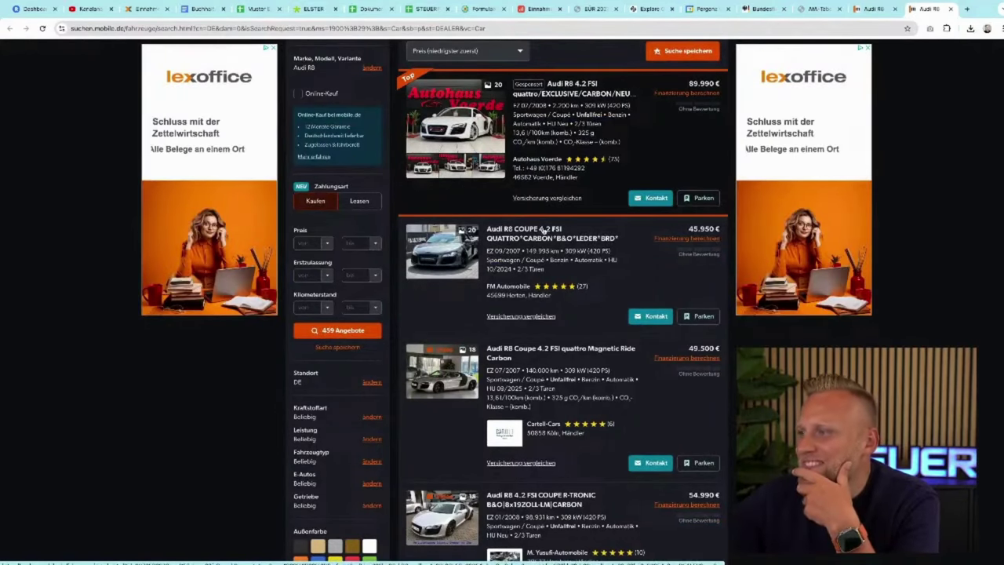
left_click(542, 230)
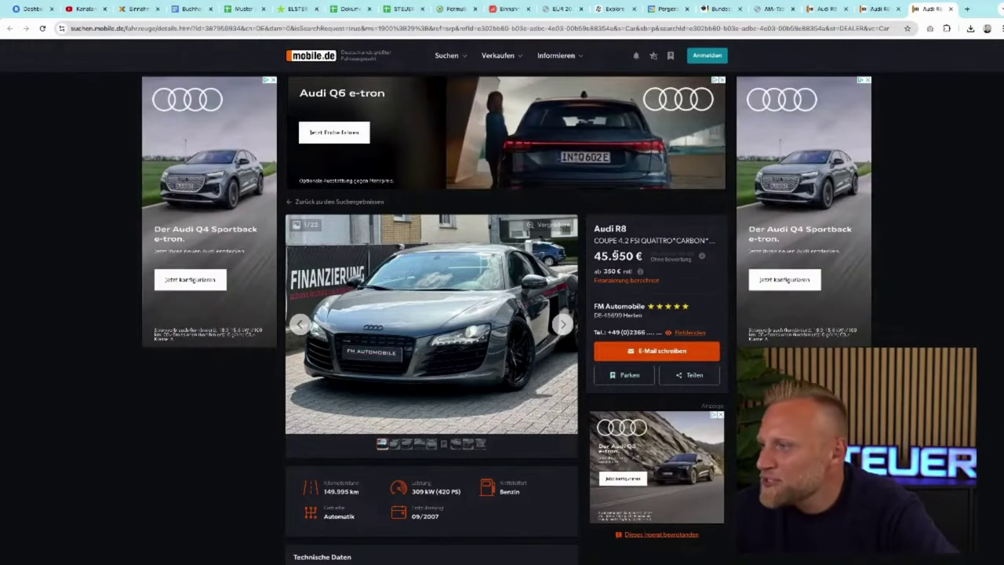
triple_click(616, 253)
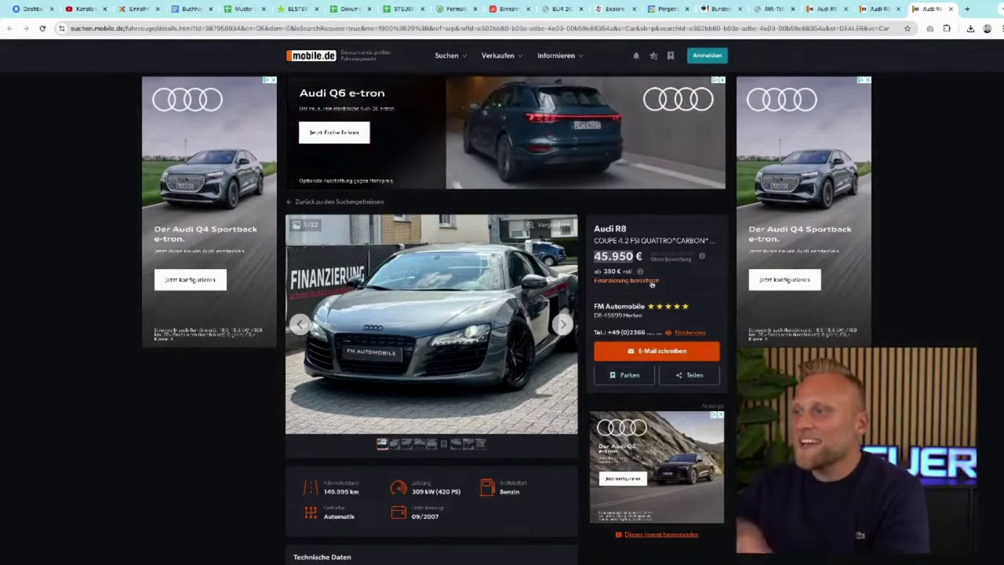
left_click(617, 257)
double_click(617, 257)
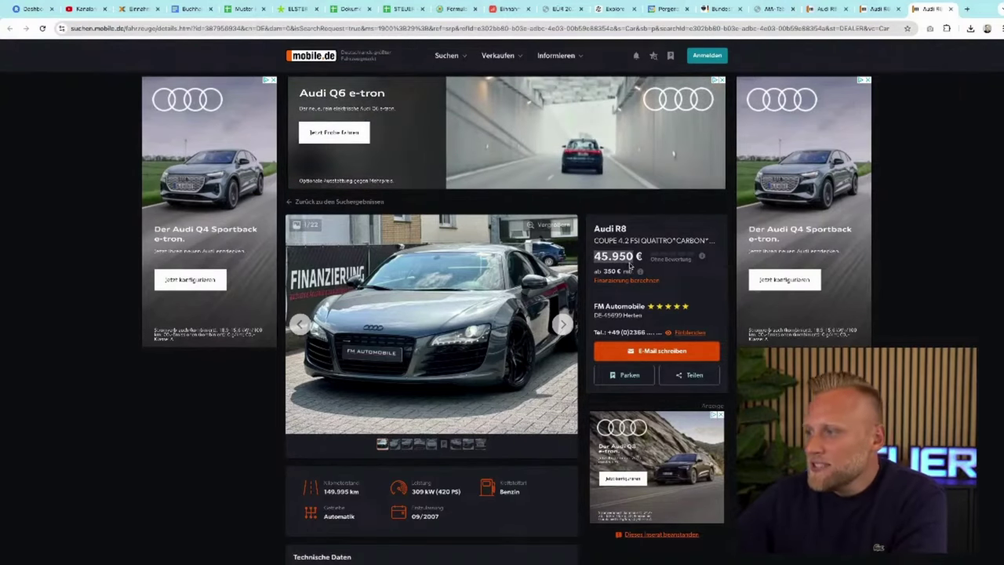
Step: Examine the Audi R8 listing's technical data, equipment, description and dealer details, and return to its price
scroll(646, 279, "down", 2)
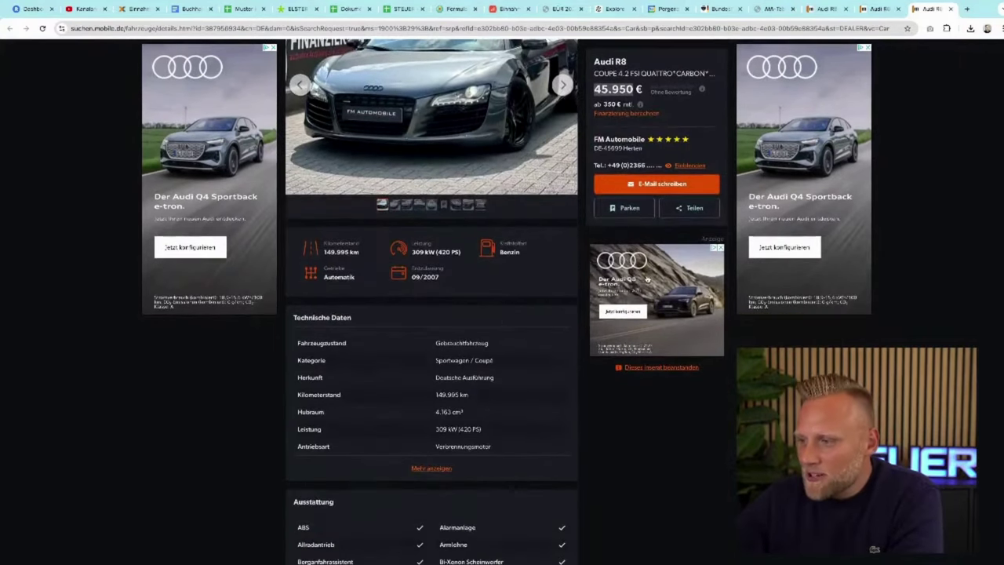
scroll(646, 279, "up", 1)
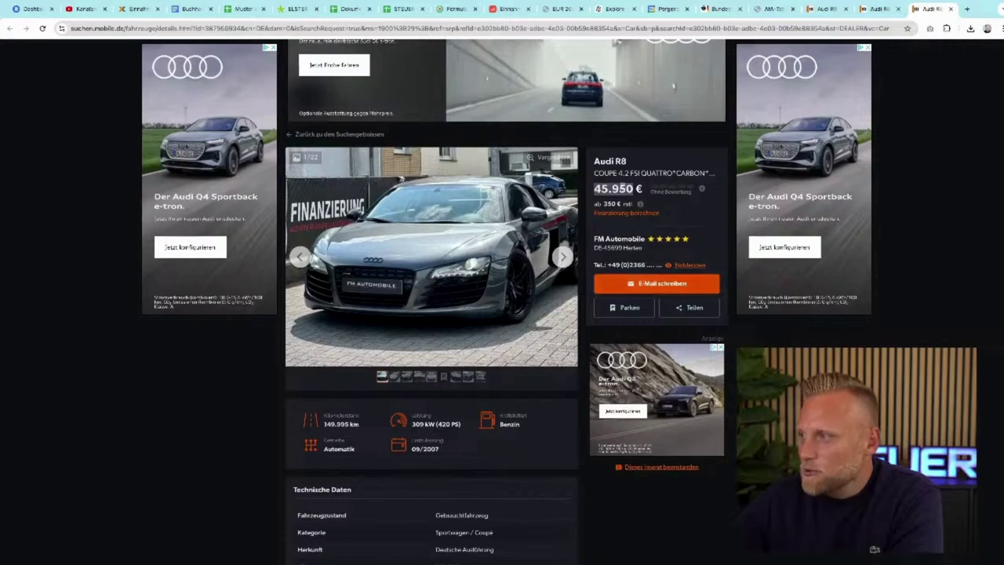
scroll(625, 199, "down", 7)
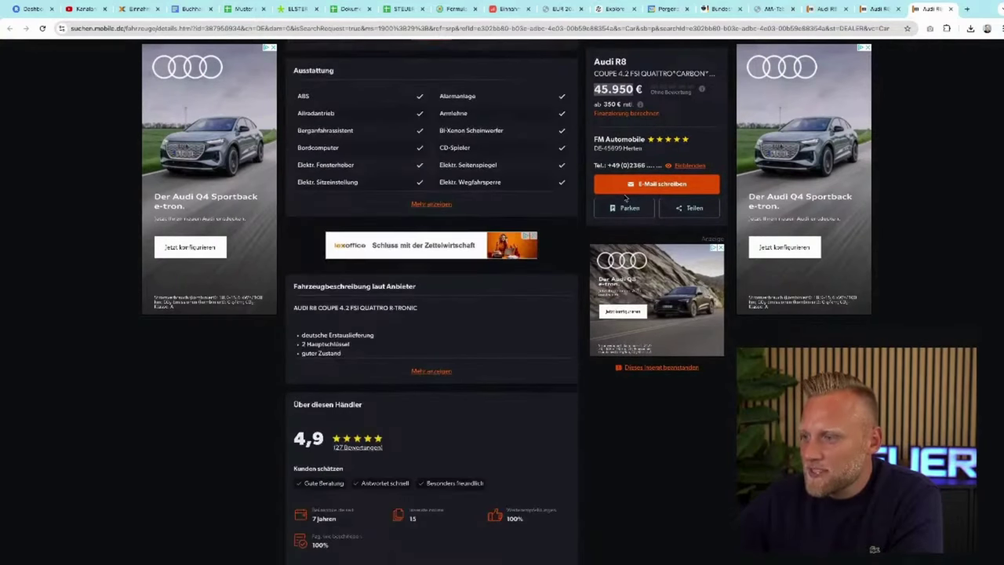
scroll(626, 199, "down", 3)
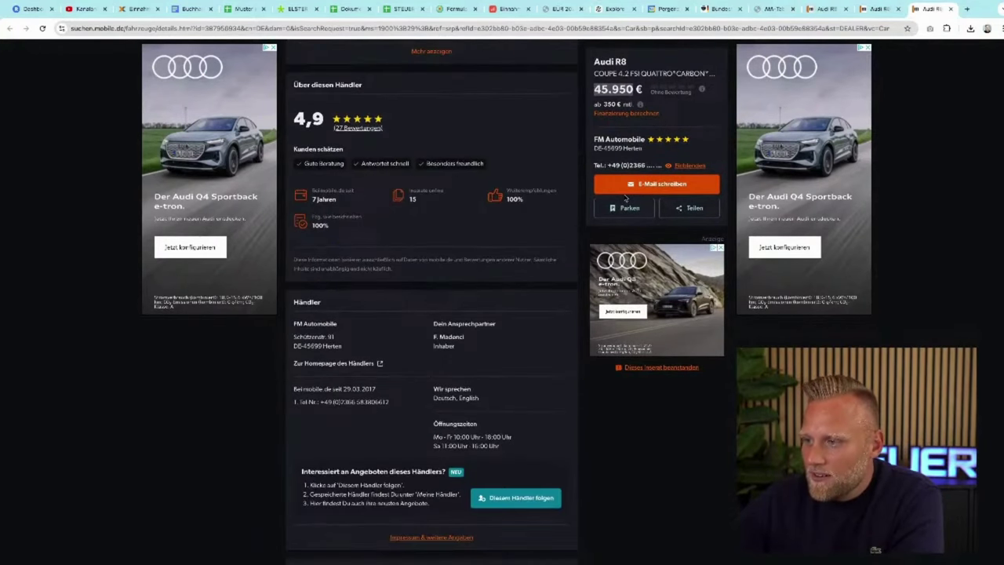
scroll(626, 199, "up", 10)
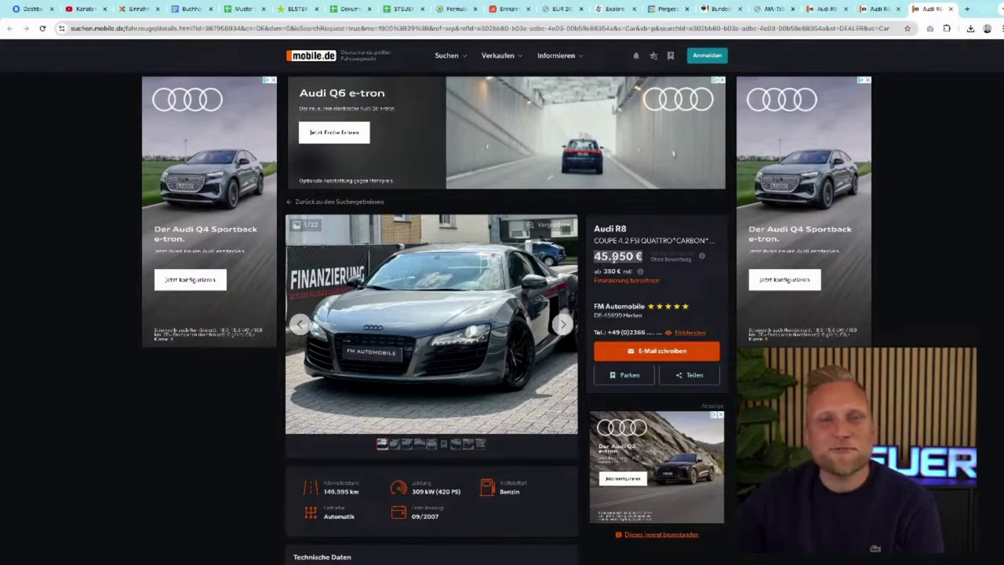
Step: Switch to the Muster EÜR spreadsheet and select the Steuerpflichtiger Gewinn/Verlust amount in cell D71 of the EÜR 2023 sheet
left_click(244, 9)
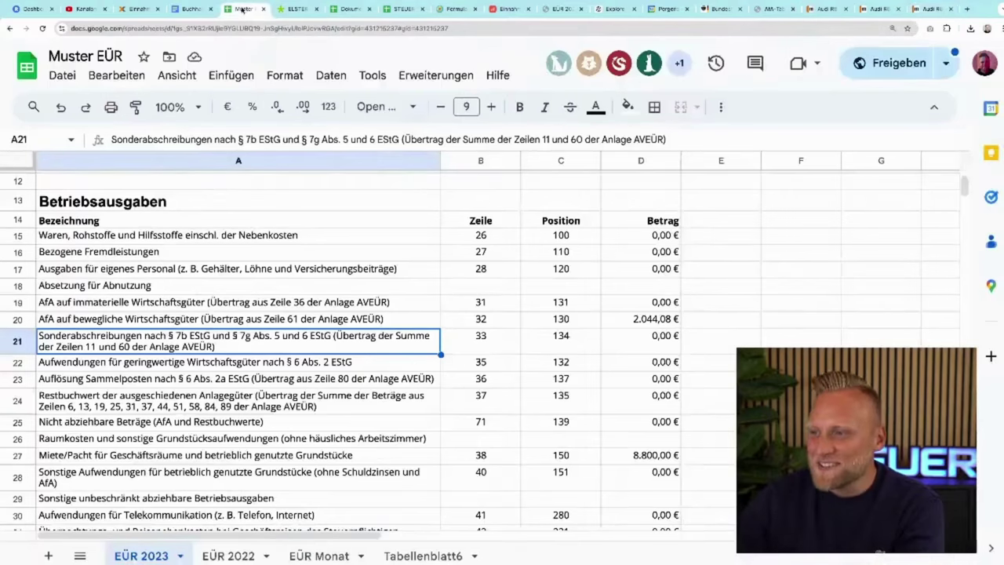
scroll(370, 308, "down", 15)
scroll(370, 308, "up", 3)
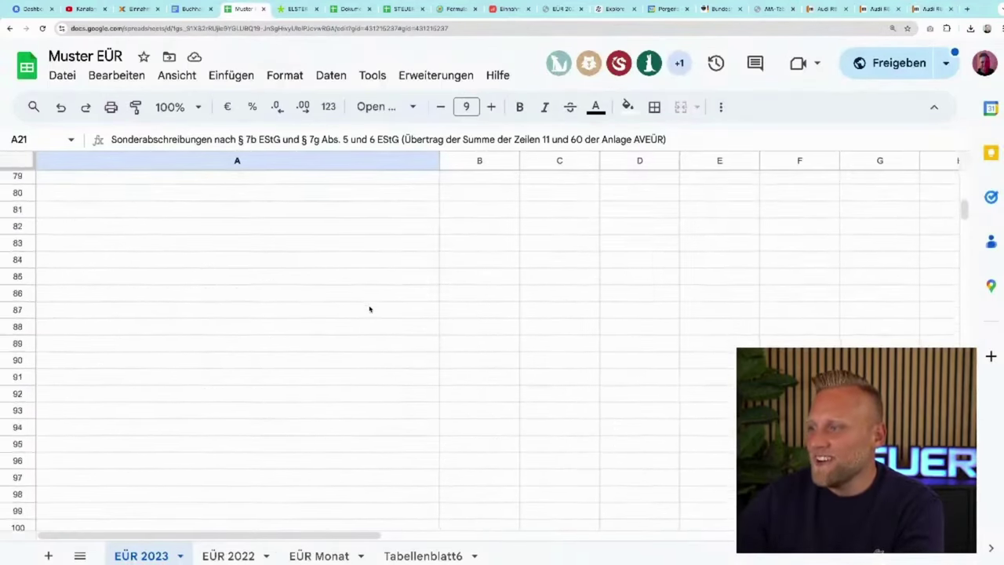
scroll(369, 308, "up", 2)
left_click(630, 306)
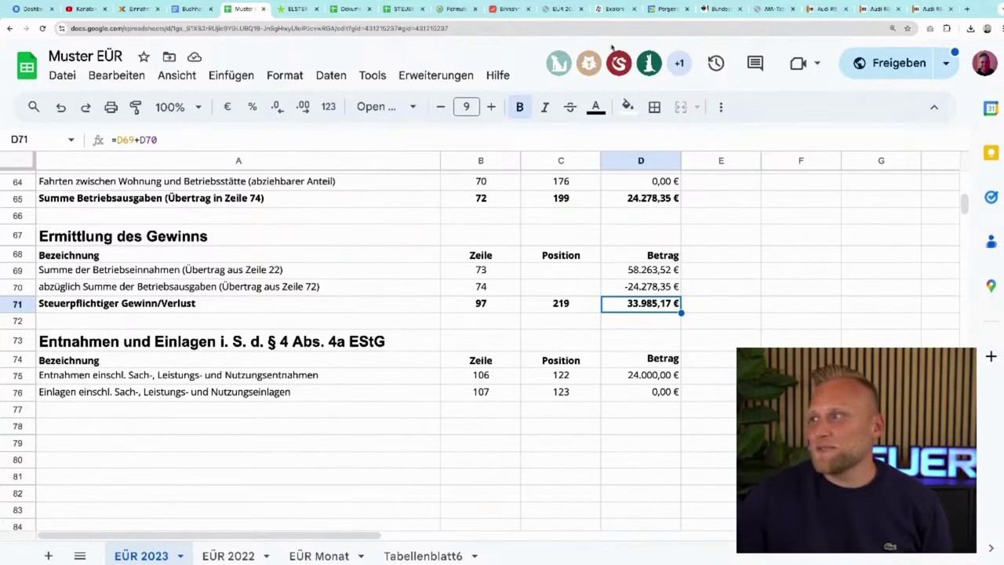
Step: Switch to ELSTER, deselect Anlage AVEÜR in the Anlagenauswahl, and continue to the EÜR form's section "5 - 3. Ermittlung des Gewinns"
left_click(937, 10)
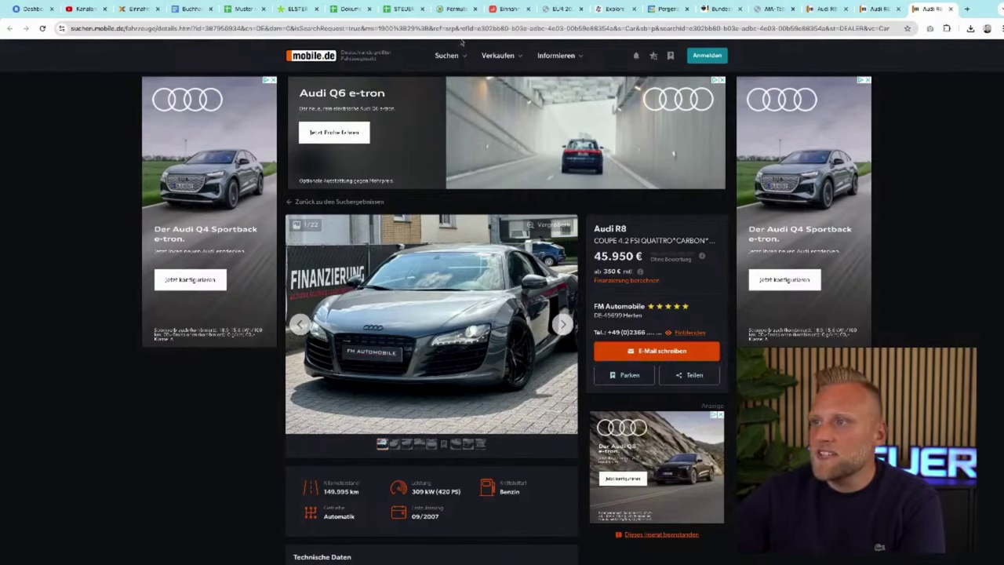
left_click(296, 9)
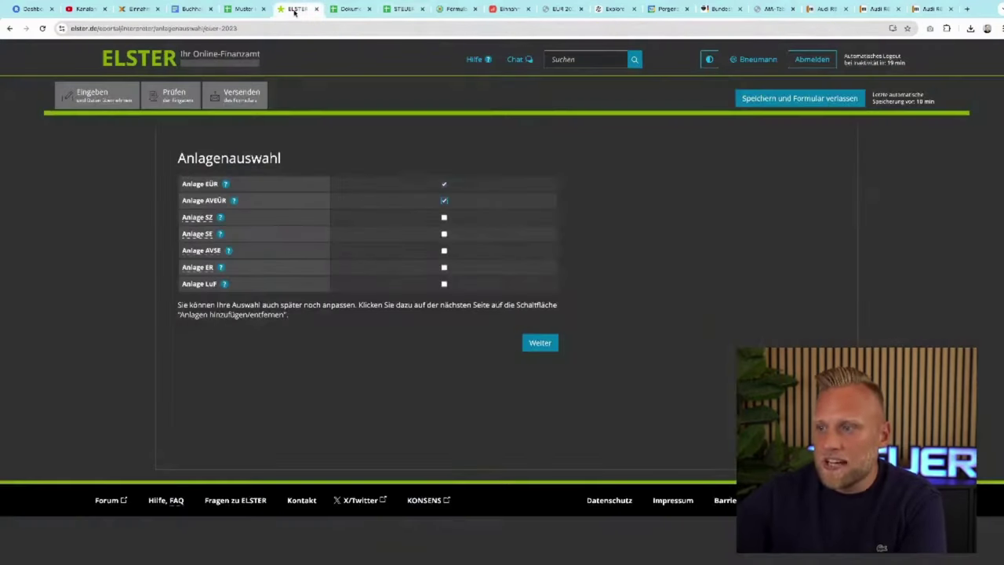
left_click(444, 203)
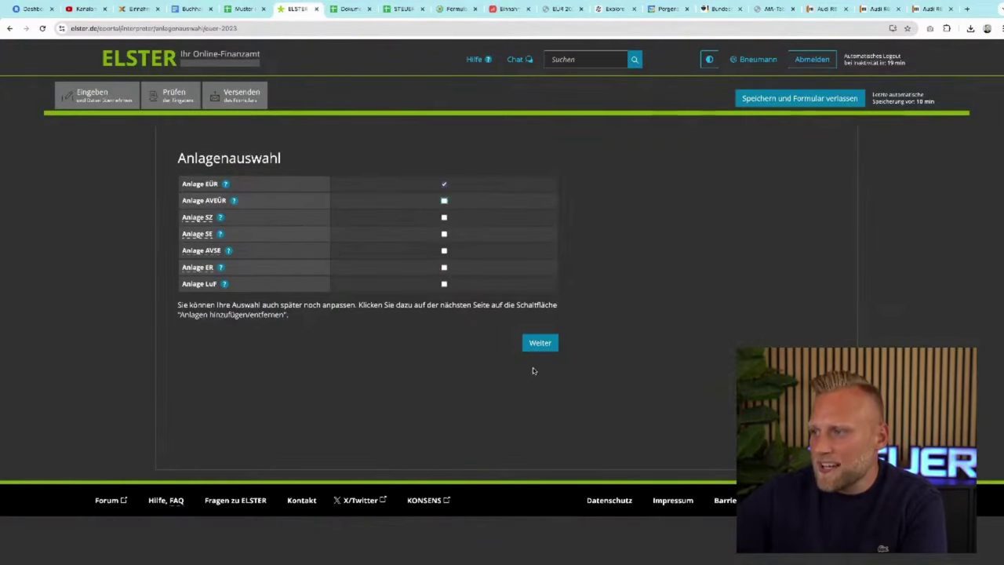
left_click(540, 342)
scroll(518, 264, "down", 5)
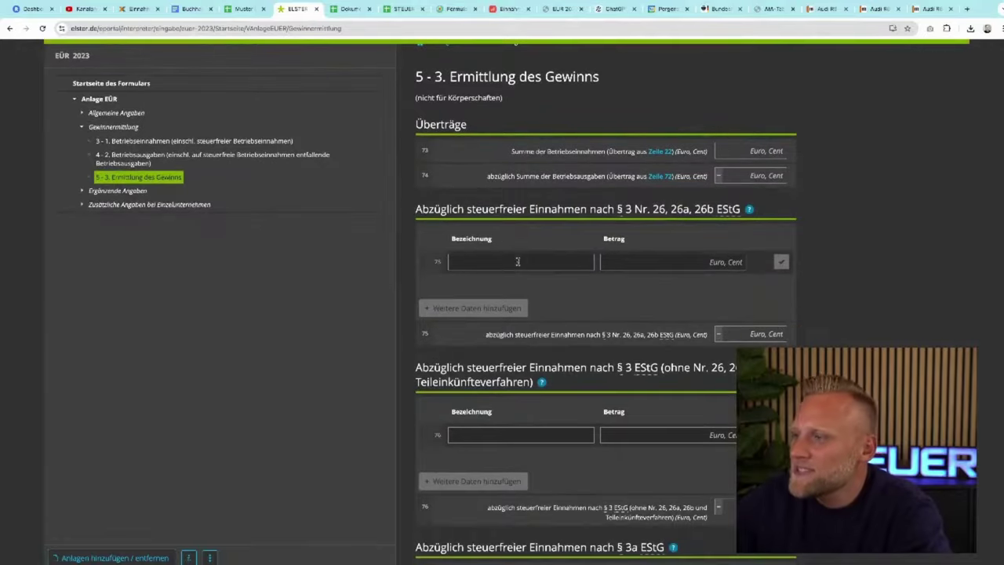
Step: Examine the profit determination section and highlight the § 7g Abs. 2 Investitionsabzugsbeträge add-back headings for 2017 and 2020
scroll(517, 265, "up", 6)
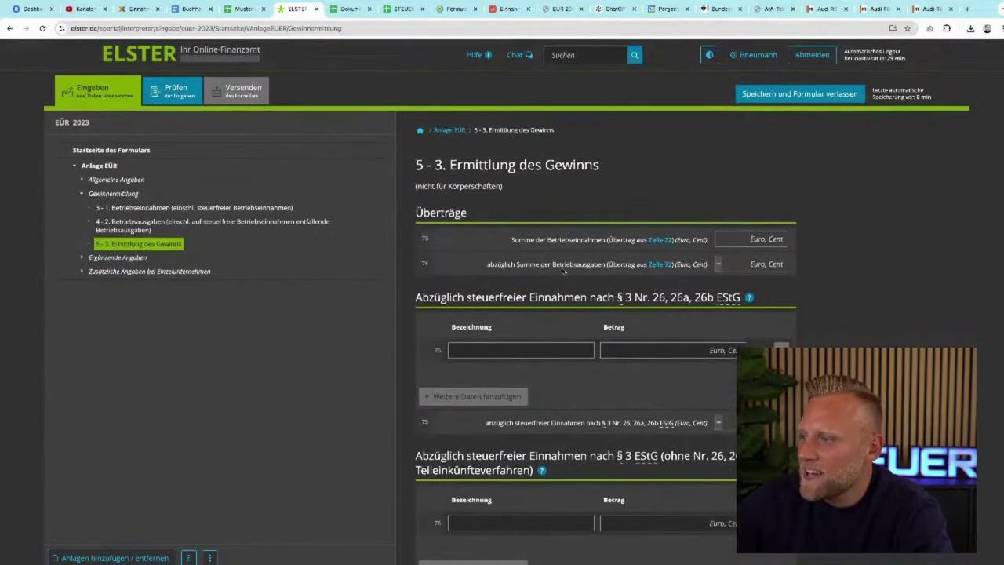
scroll(564, 271, "down", 7)
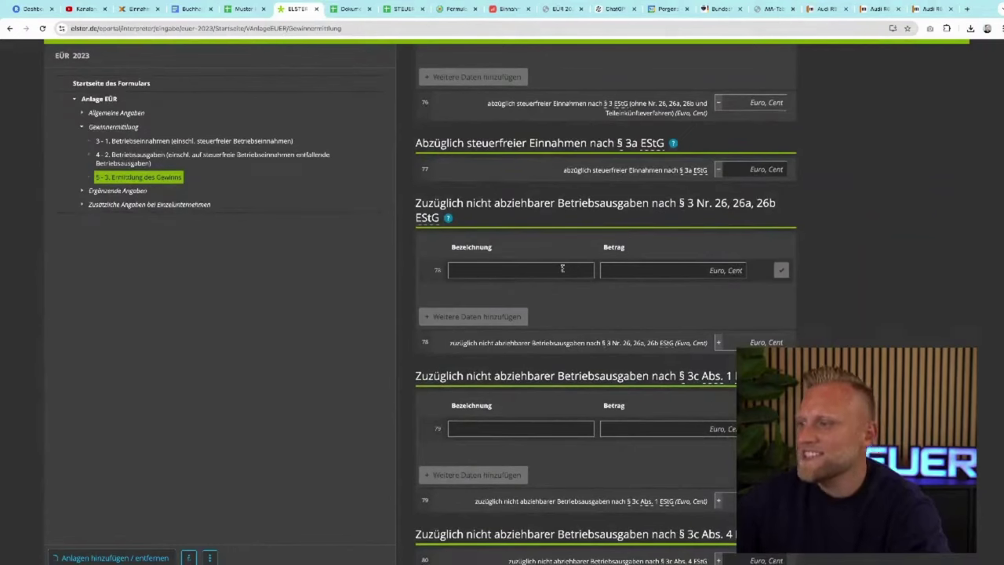
scroll(563, 269, "down", 5)
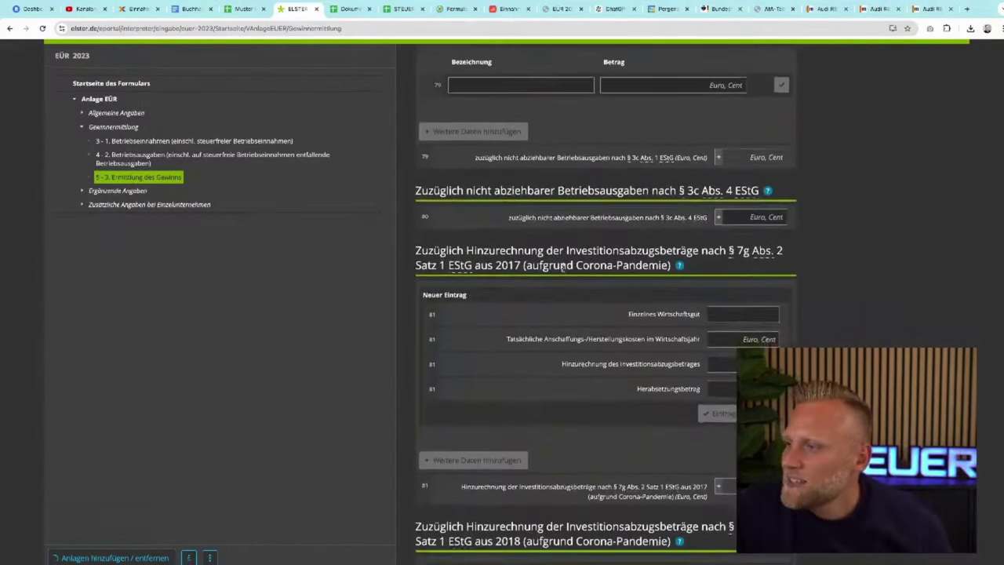
scroll(562, 267, "down", 1)
triple_click(534, 228)
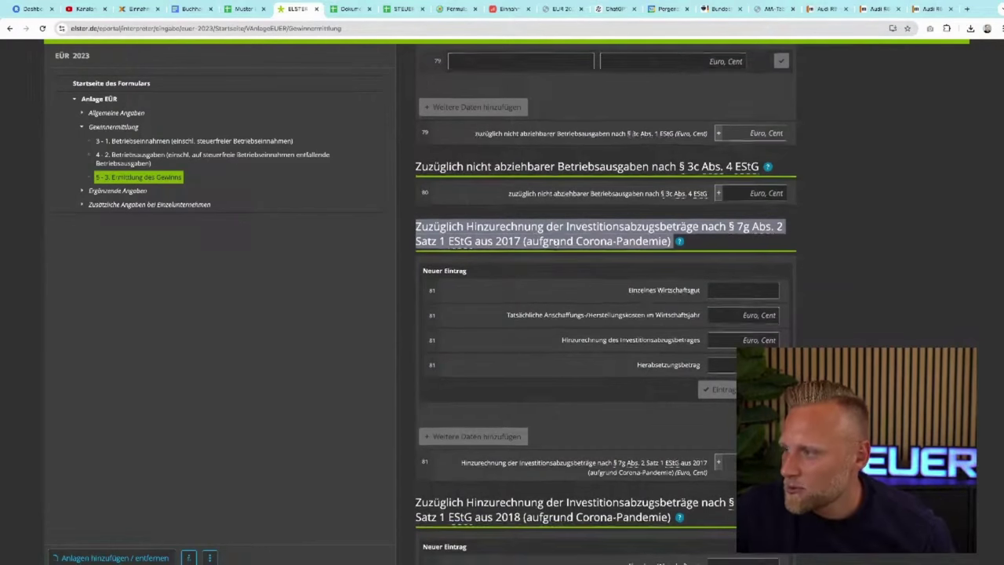
scroll(551, 383, "down", 10)
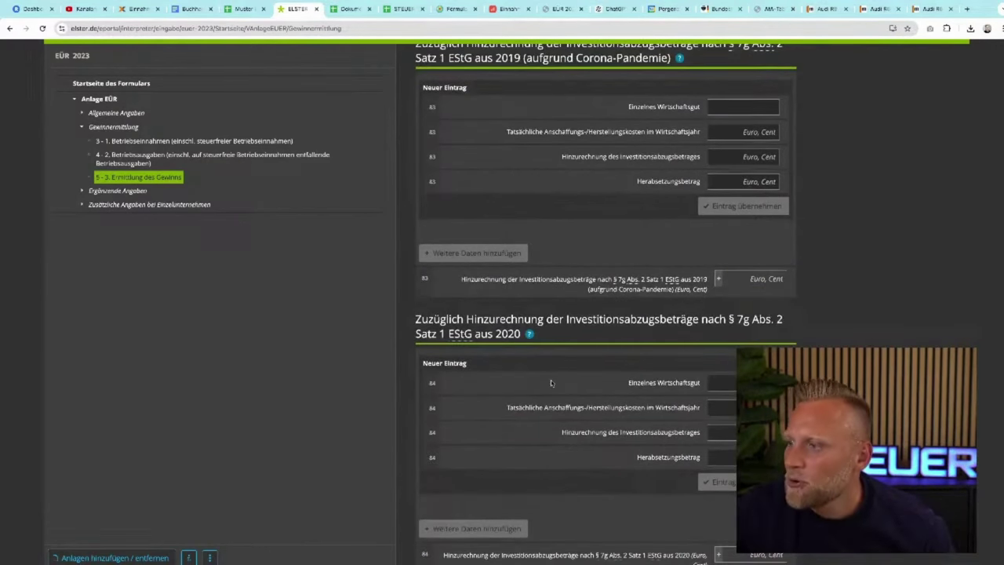
scroll(550, 379, "down", 1)
triple_click(488, 311)
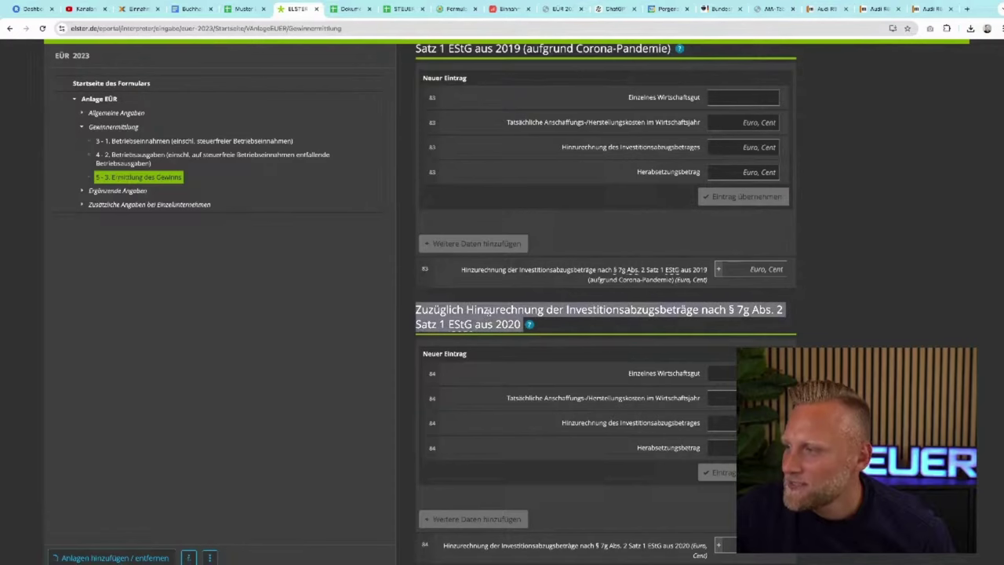
Step: Examine the § 7g Abs. 2 add-back section for 2021 and highlight the heading of the one for 2022
scroll(488, 314, "down", 3)
scroll(489, 314, "down", 2)
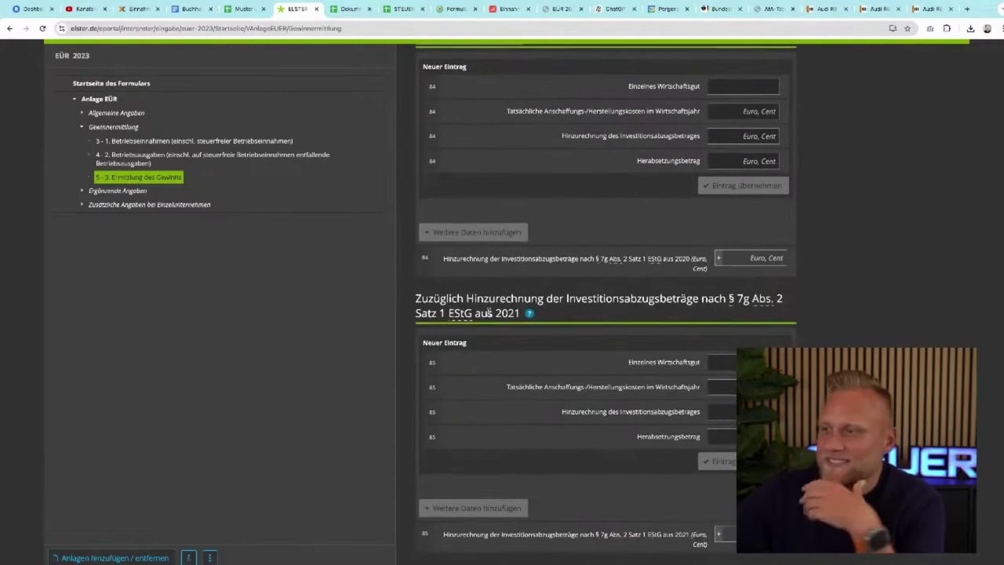
scroll(489, 312, "down", 1)
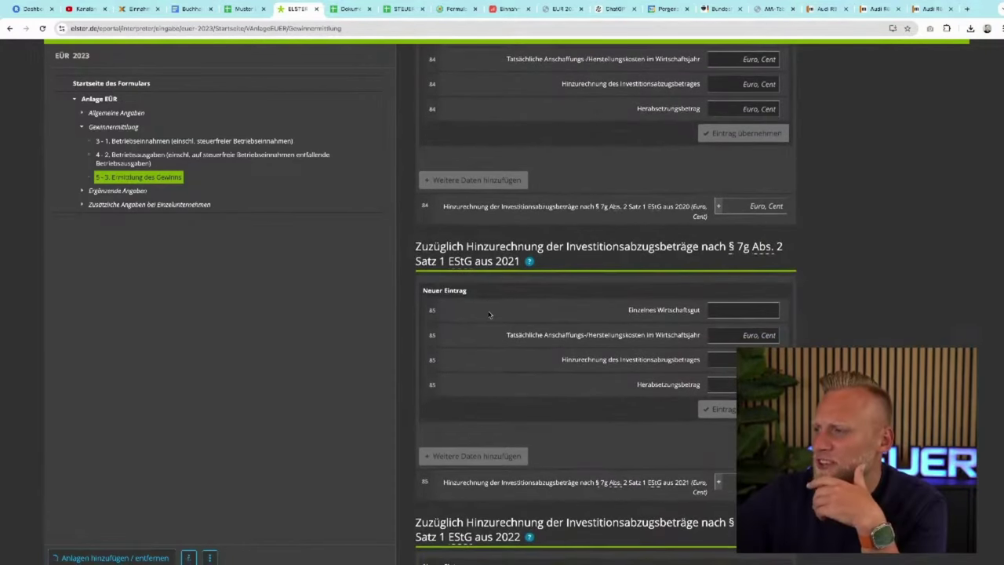
scroll(489, 312, "down", 1)
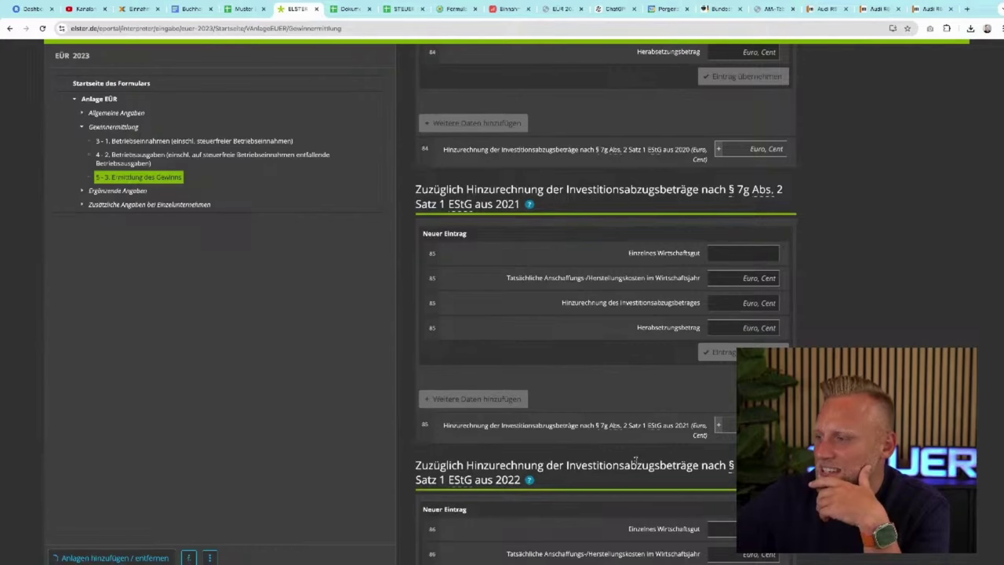
triple_click(636, 461)
left_click(631, 464)
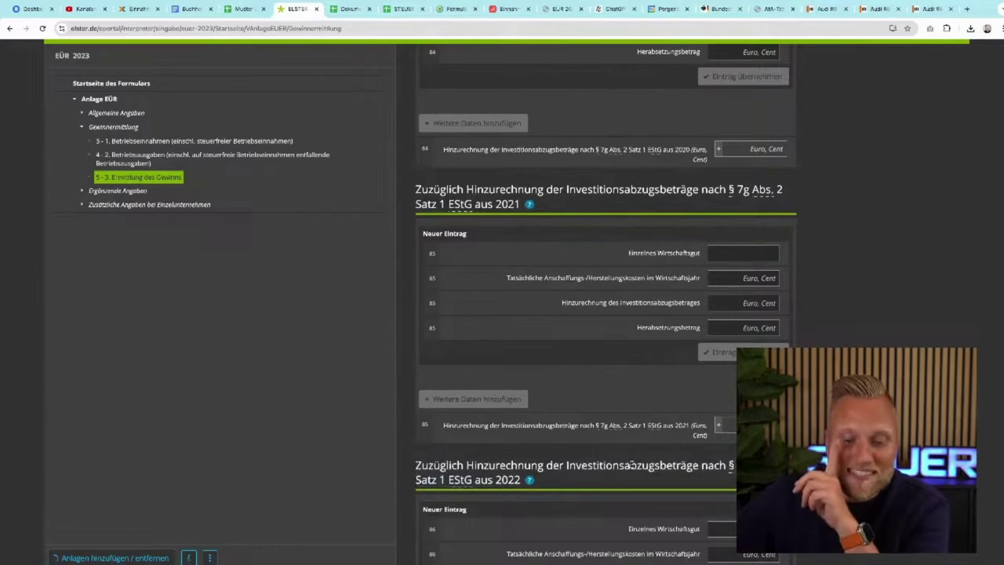
Step: Examine the 2022 add-back fields and the § 7g Abs. 1 deduction section, and highlight the 2021 add-back heading
scroll(630, 464, "down", 4)
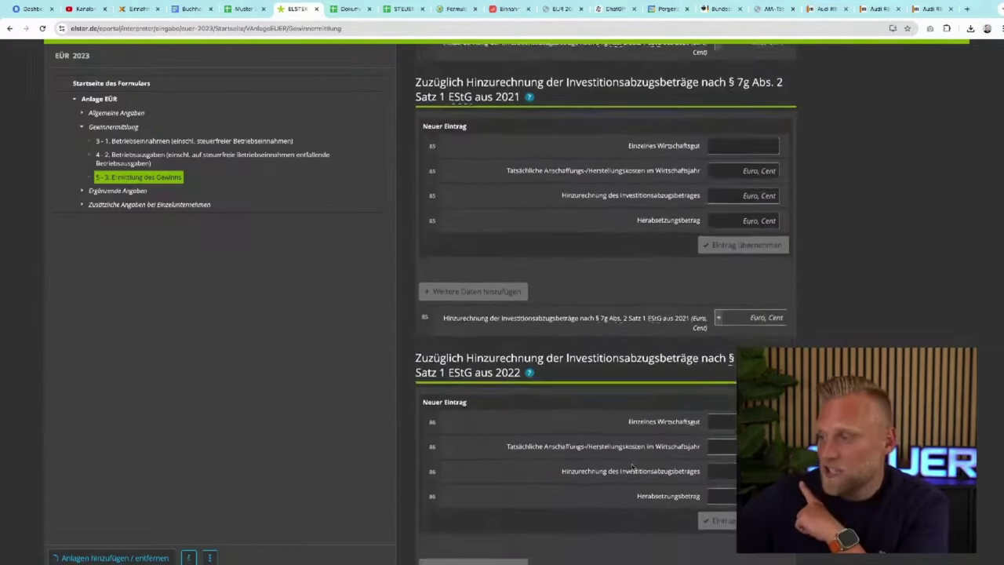
scroll(632, 468, "down", 1)
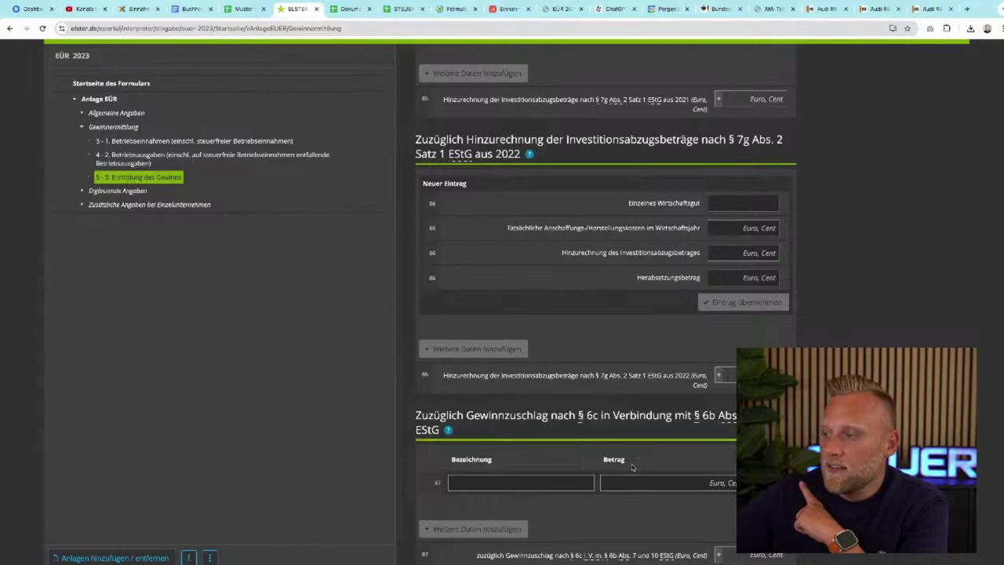
scroll(632, 467, "down", 1)
scroll(633, 466, "up", 2)
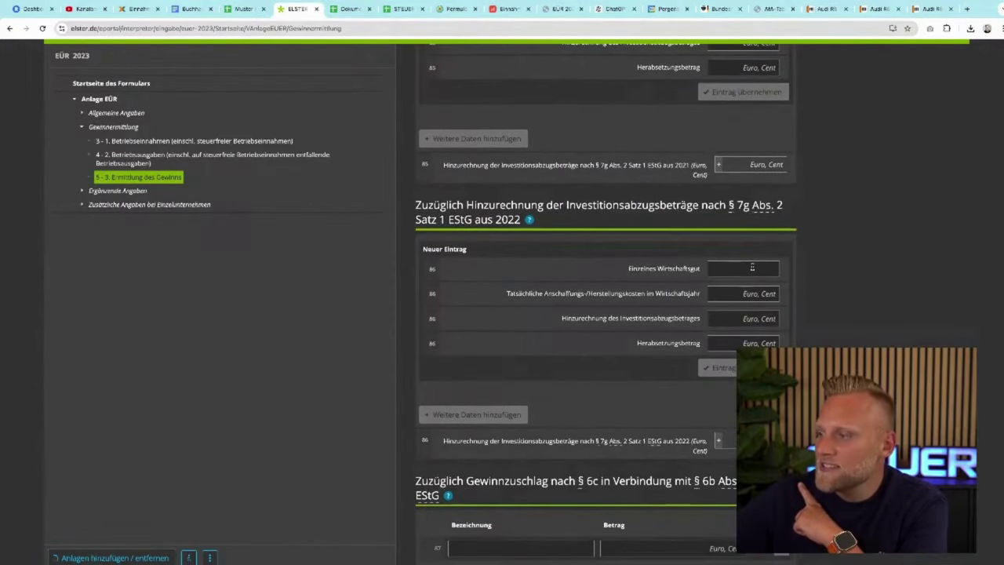
scroll(752, 268, "down", 5)
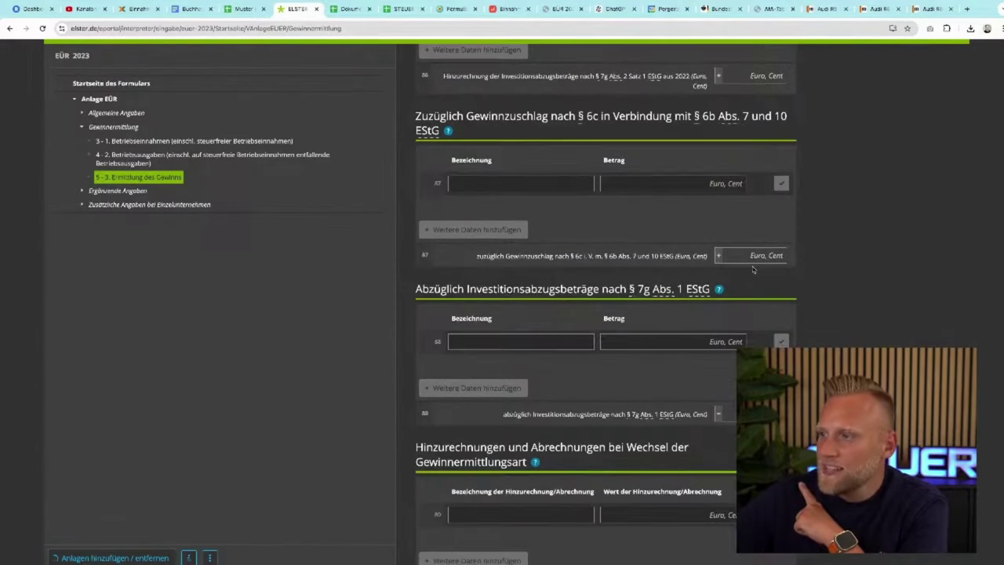
left_click(555, 336)
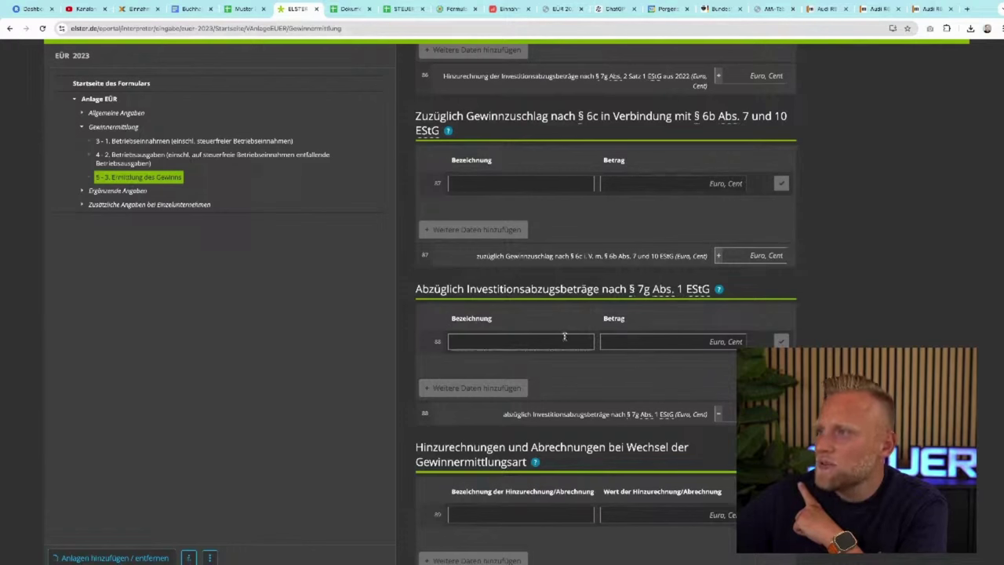
scroll(510, 343, "up", 10)
triple_click(512, 345)
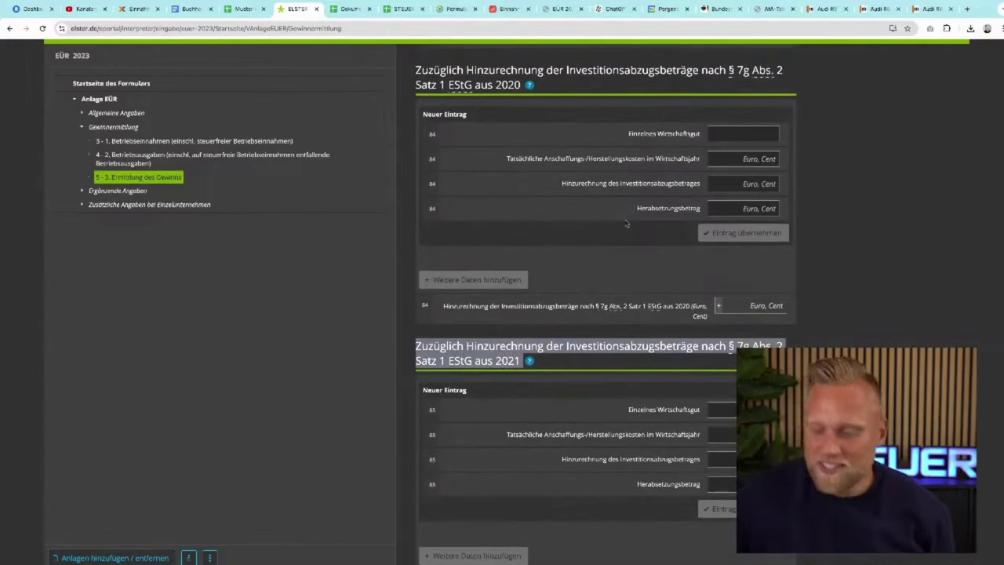
Step: Highlight the price in the mobile.de Audi R8 listing, and highlight the 2020 add-back heading back in ELSTER
left_click(932, 9)
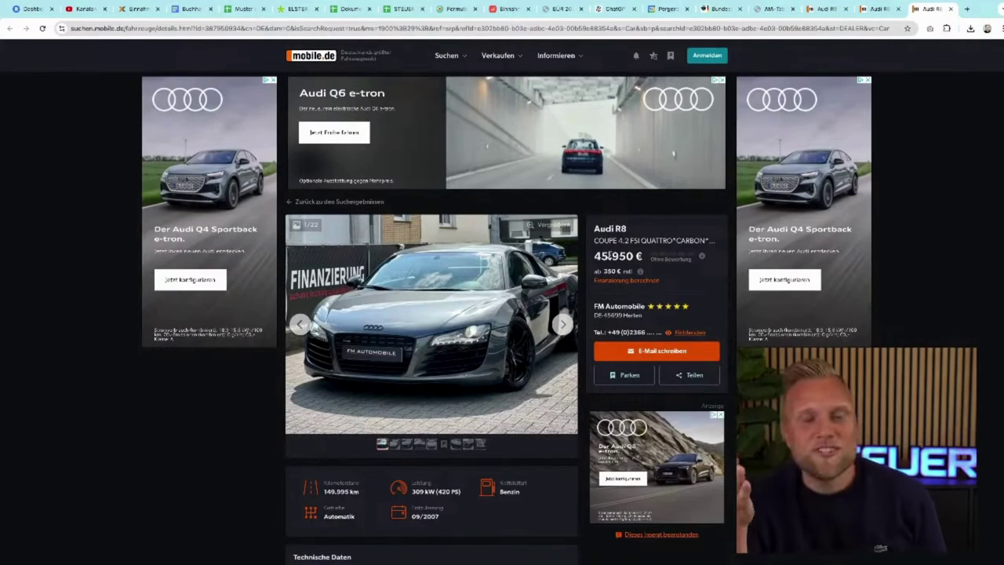
double_click(609, 256)
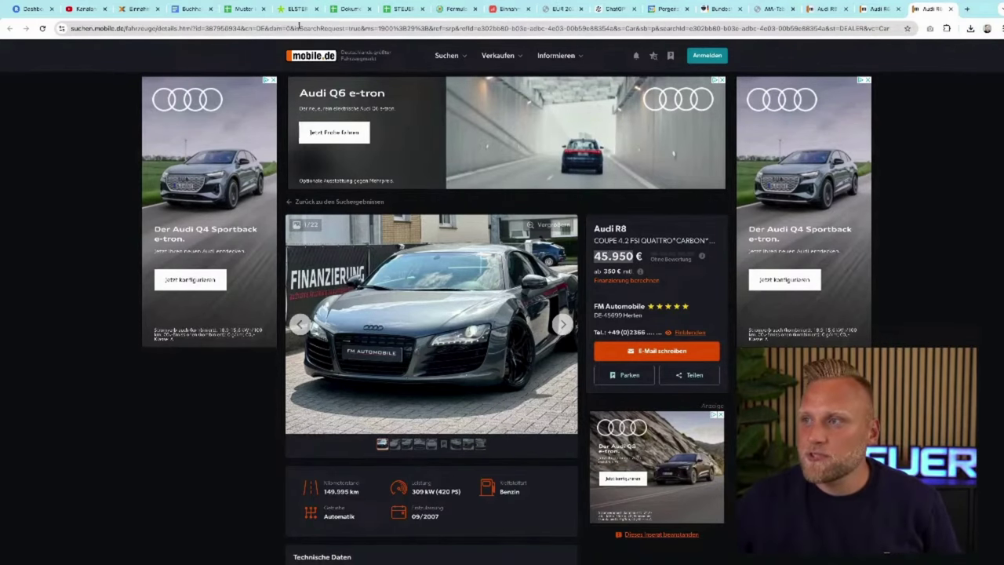
left_click(299, 9)
scroll(541, 312, "up", 2)
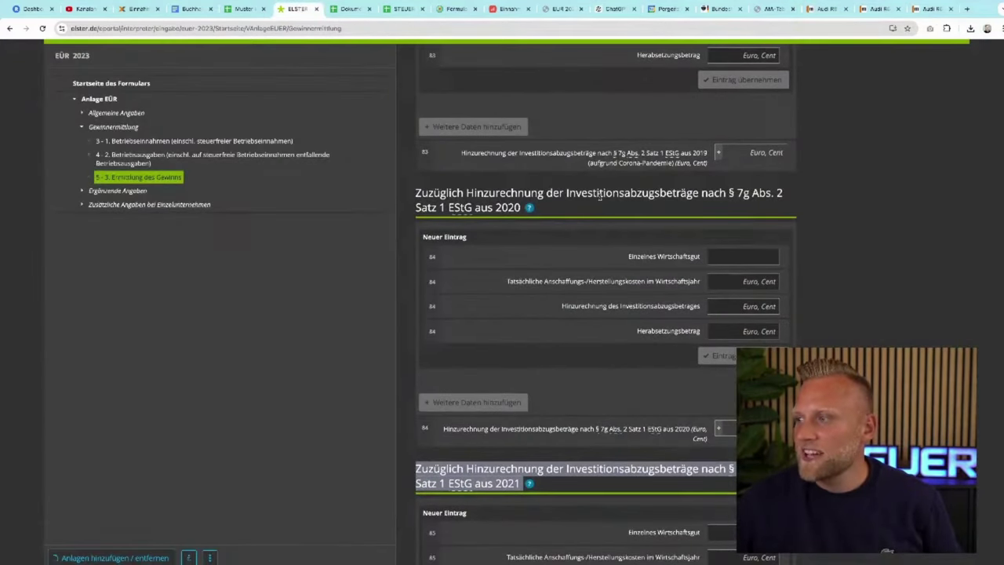
double_click(567, 193)
triple_click(509, 205)
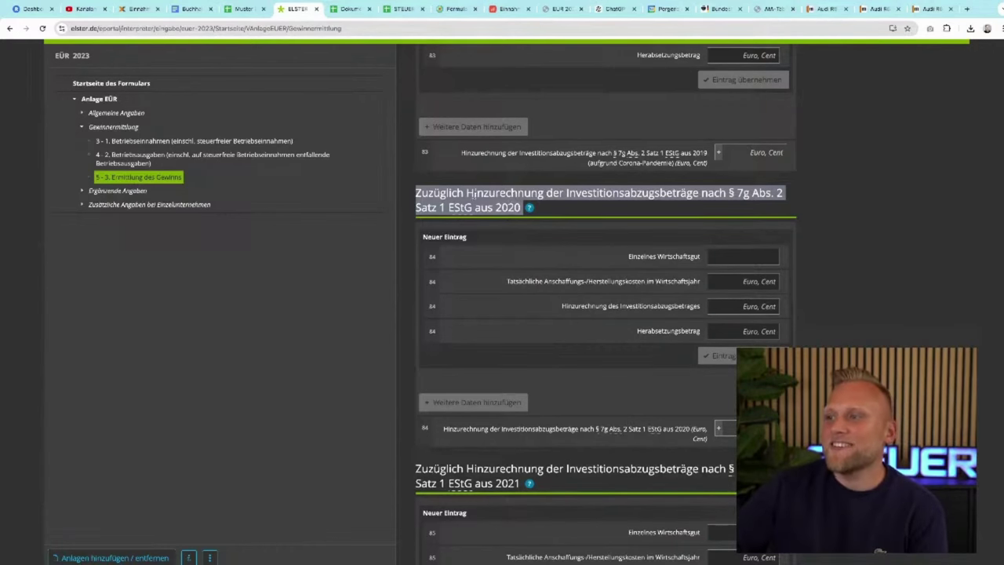
Step: Find the section "Abzüglich Investitionsabzugsbeträge nach § 7g Abs. 1 EStG" and highlight its heading and line number 88
scroll(587, 292, "down", 5)
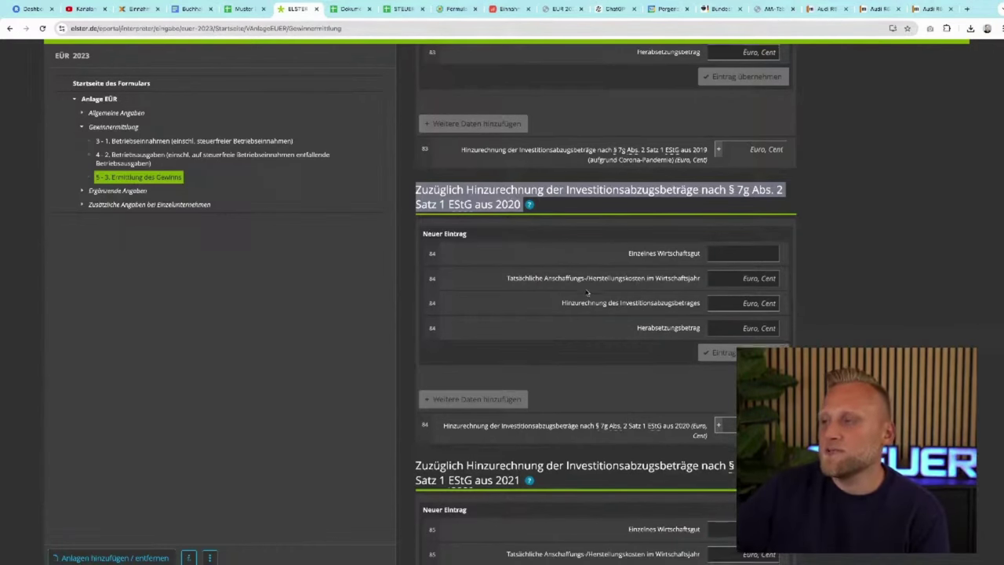
scroll(586, 292, "down", 3)
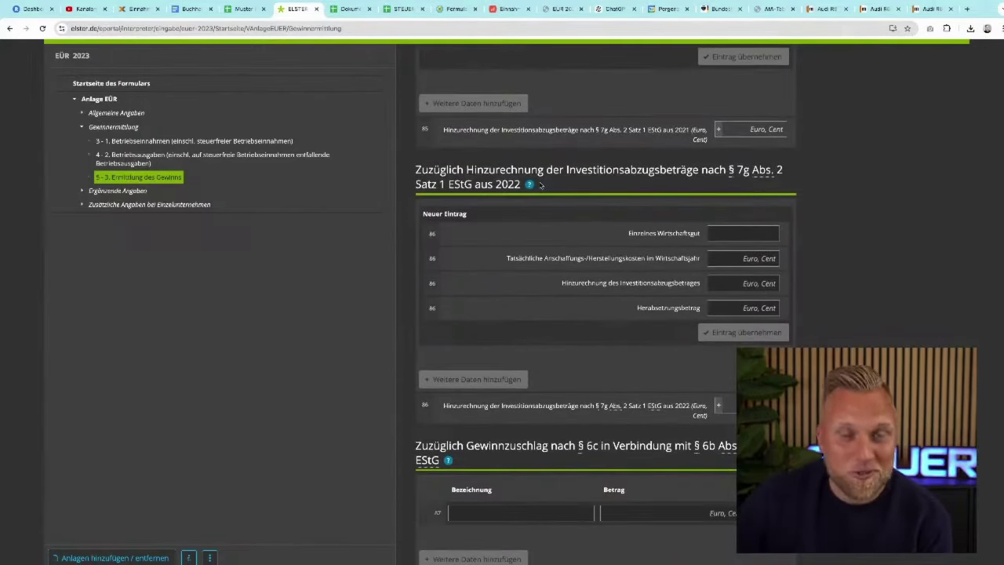
scroll(540, 185, "down", 1)
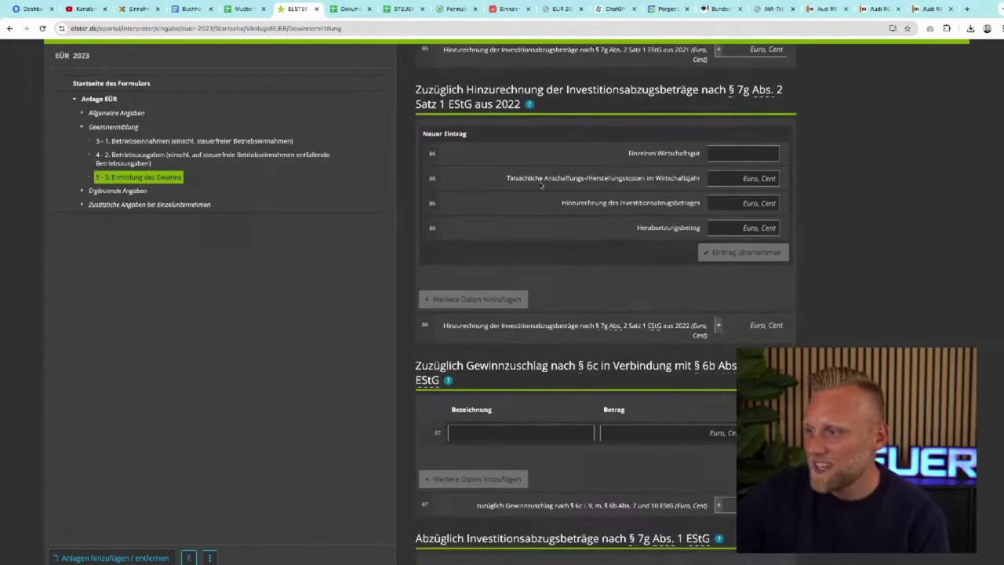
scroll(541, 184, "down", 2)
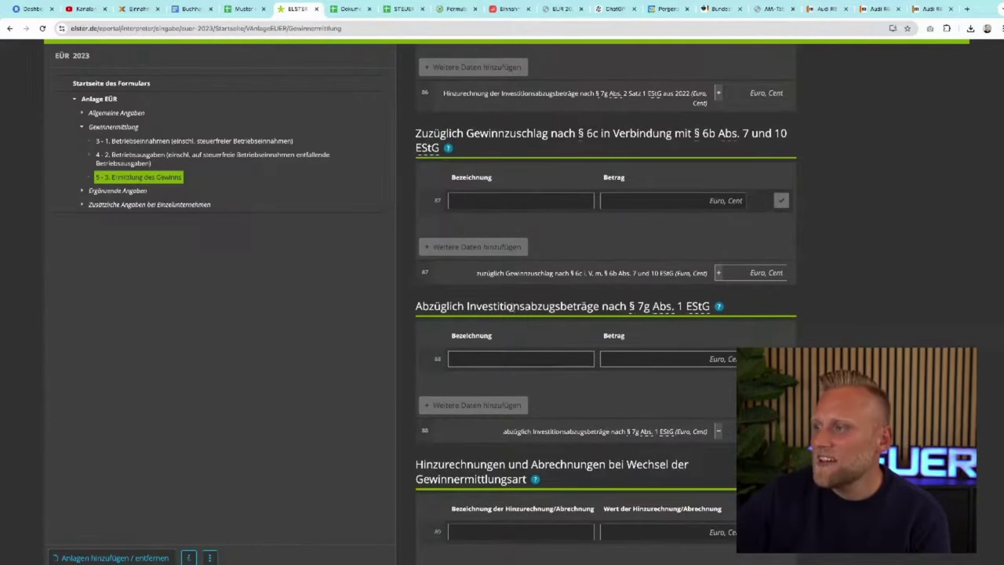
triple_click(511, 307)
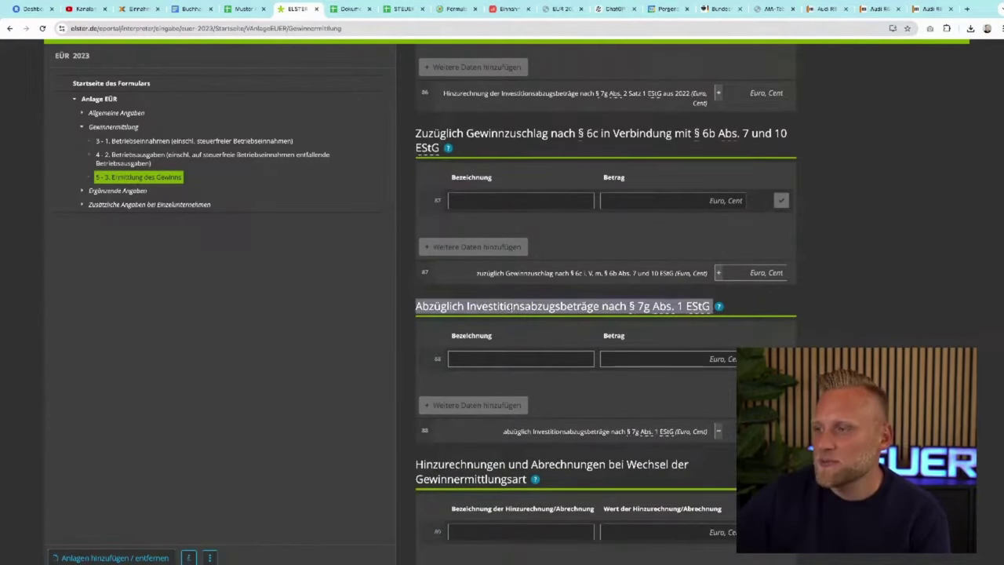
left_click(436, 361)
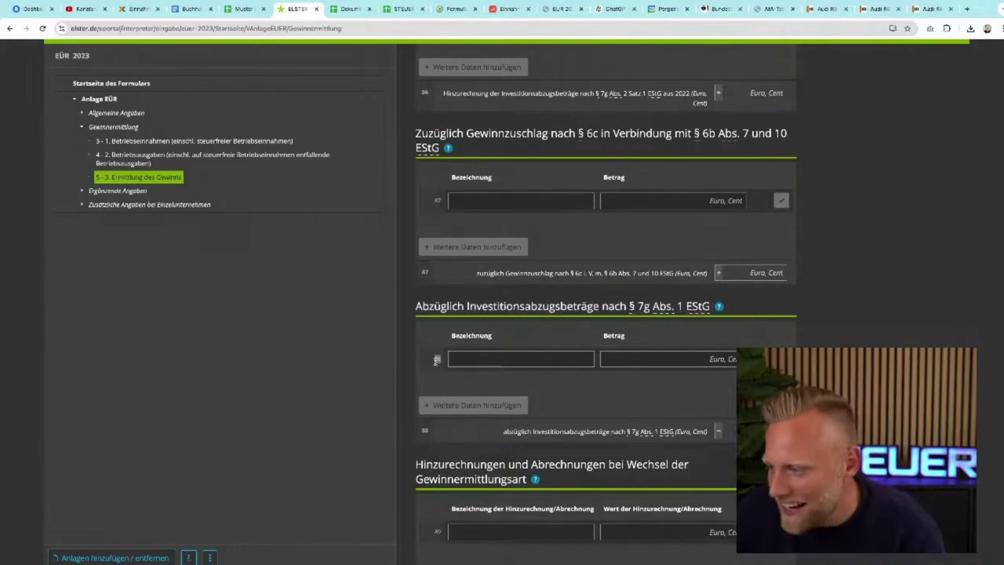
Step: Add an Investitionsabzugsbetrag entry in line 88 with the Bezeichnung "Audi R(" and the Betrag 23.000
scroll(436, 361, "down", 1)
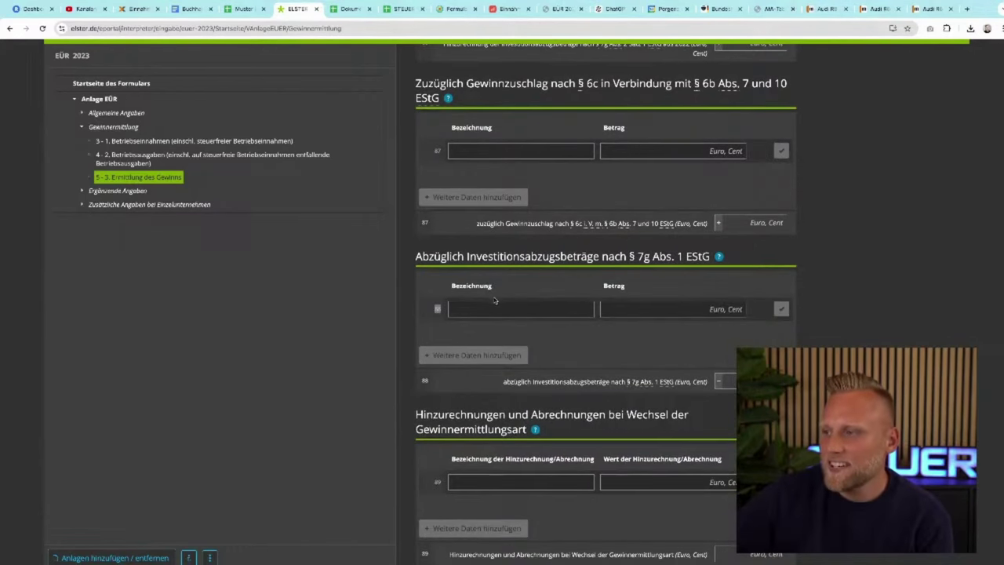
left_click(492, 305)
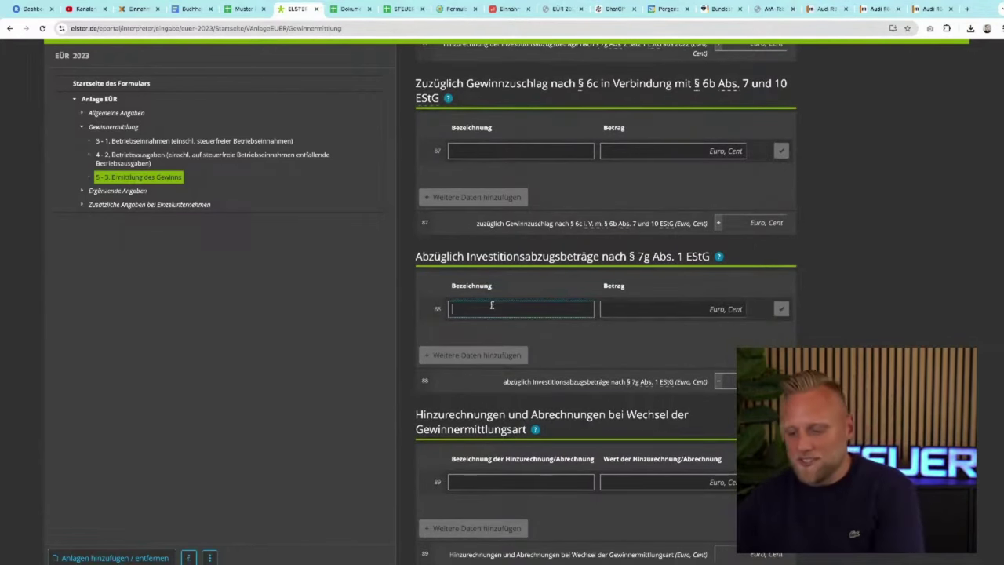
type("Audi R")
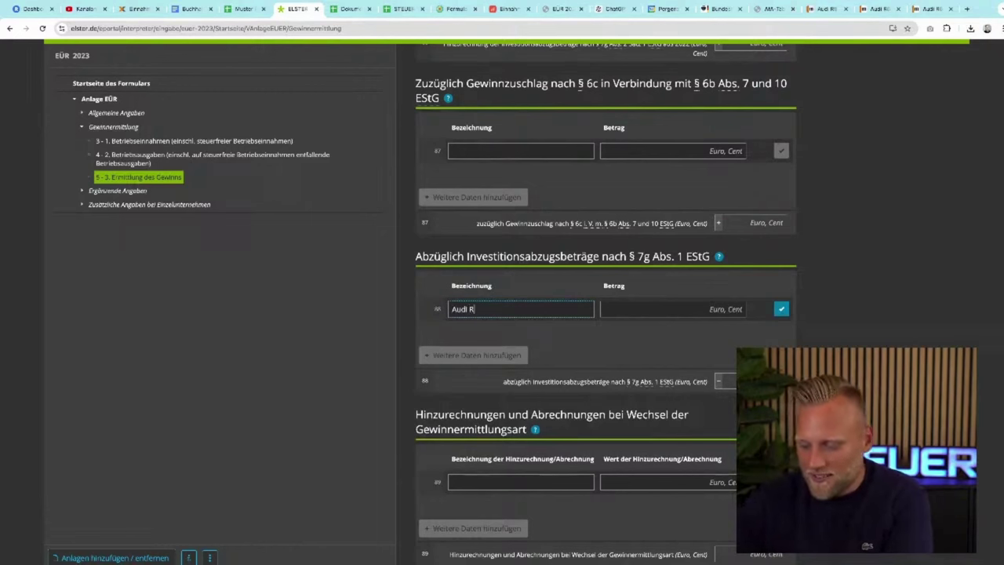
type("(")
left_click(643, 308)
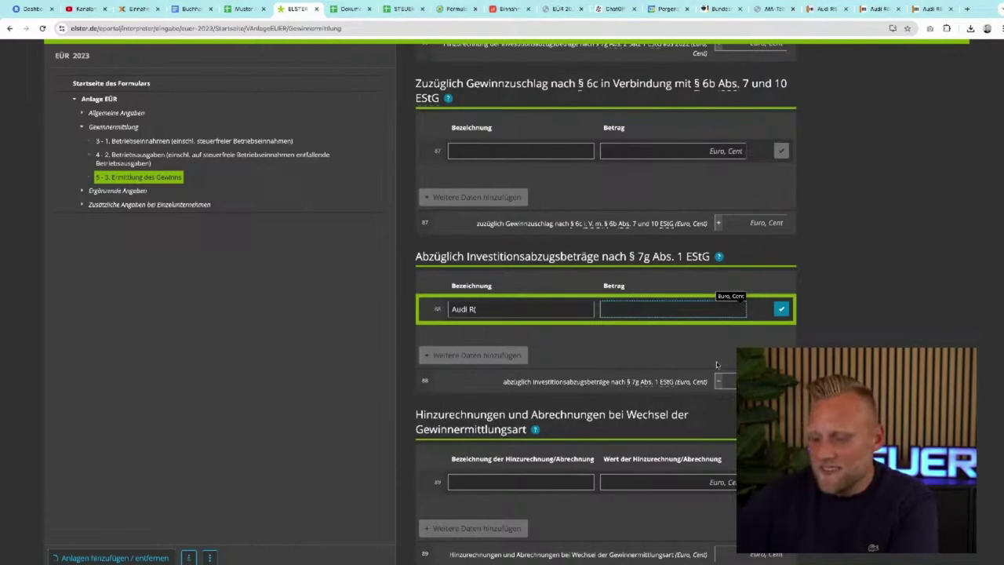
type("2300")
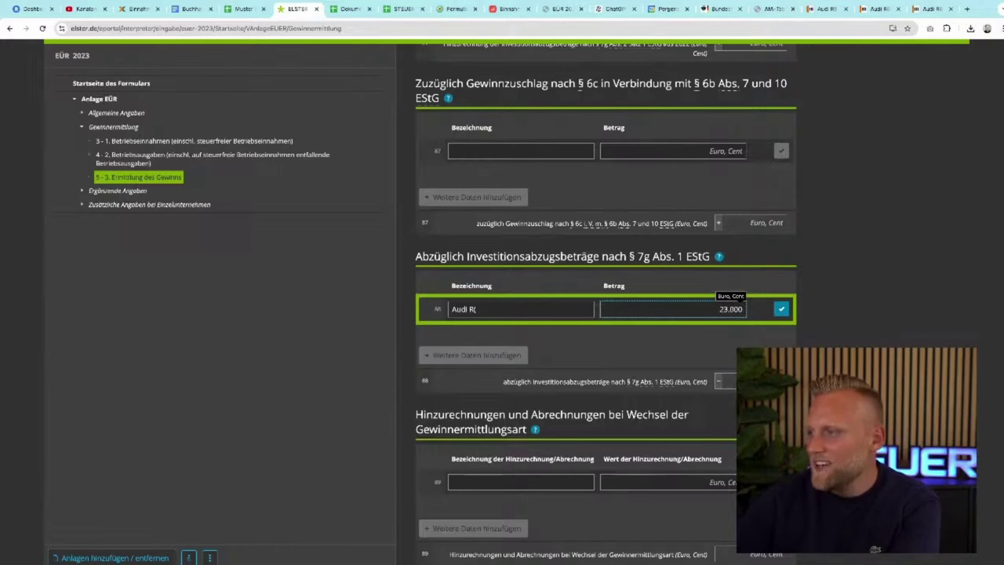
left_click(781, 309)
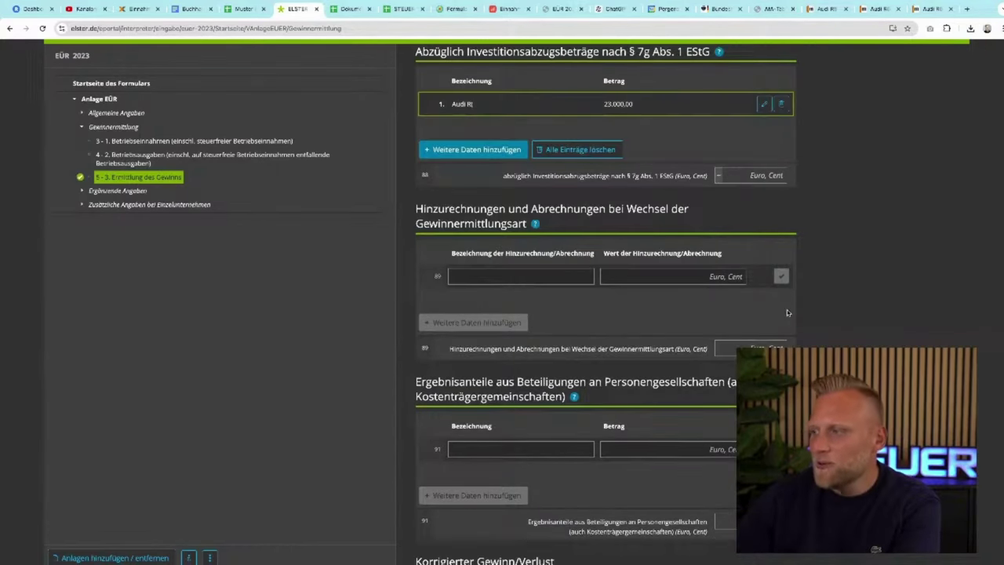
Step: Delete the Audi entry from the Abzüglich Investitionsabzugsbeträge section
scroll(549, 298, "up", 2)
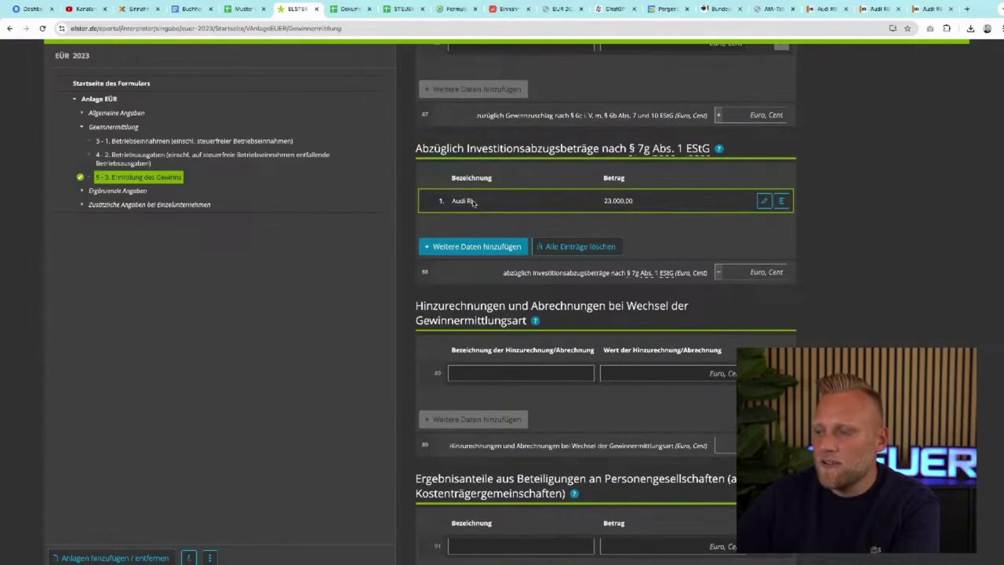
left_click(785, 202)
left_click(589, 330)
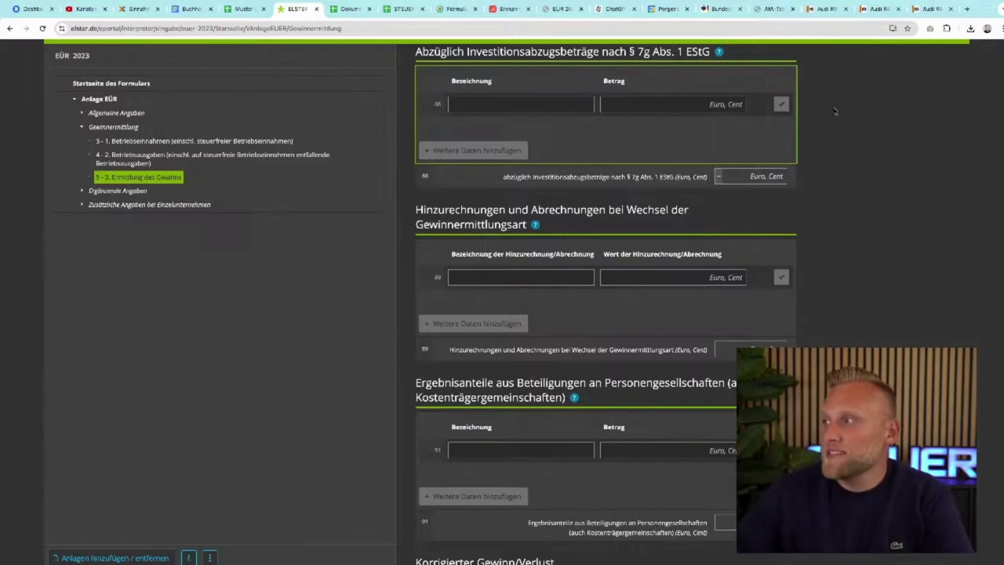
Step: Close the three open Audi R8 listing pages in the browser
left_click(845, 9)
left_click(845, 9)
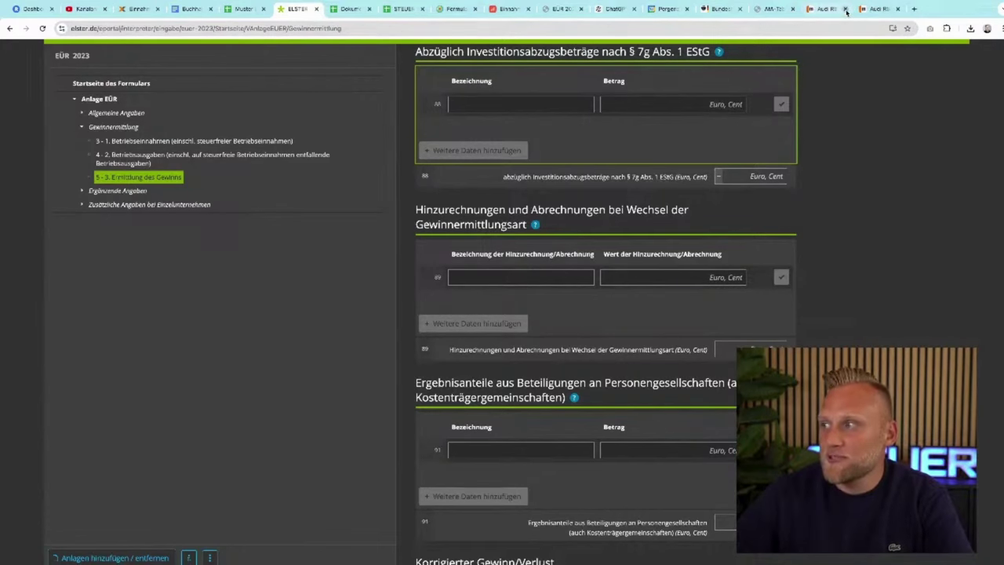
left_click(846, 10)
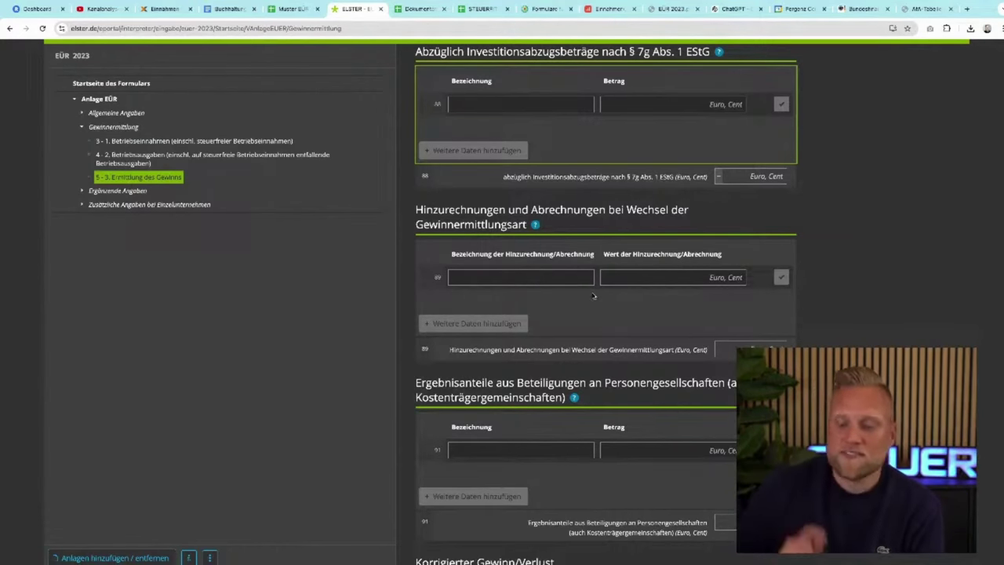
Step: Go back to the section "Zuzüglich Hinzurechnung der Investitionsabzugsbeträge nach § 7g Abs. 2 Satz 1 EStG aus 2022", highlight its heading, and clear the highlight
scroll(483, 253, "up", 2)
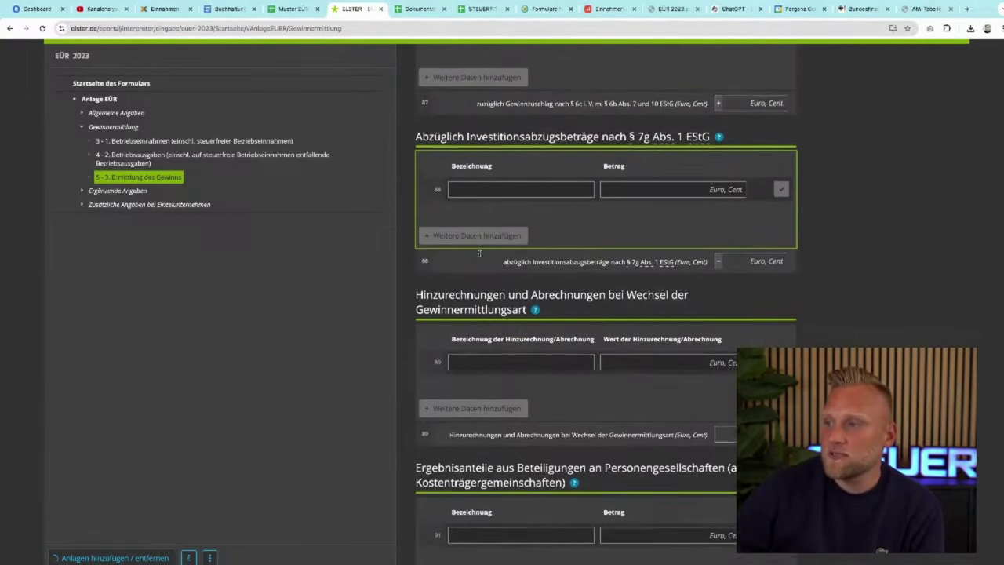
scroll(484, 194, "up", 4)
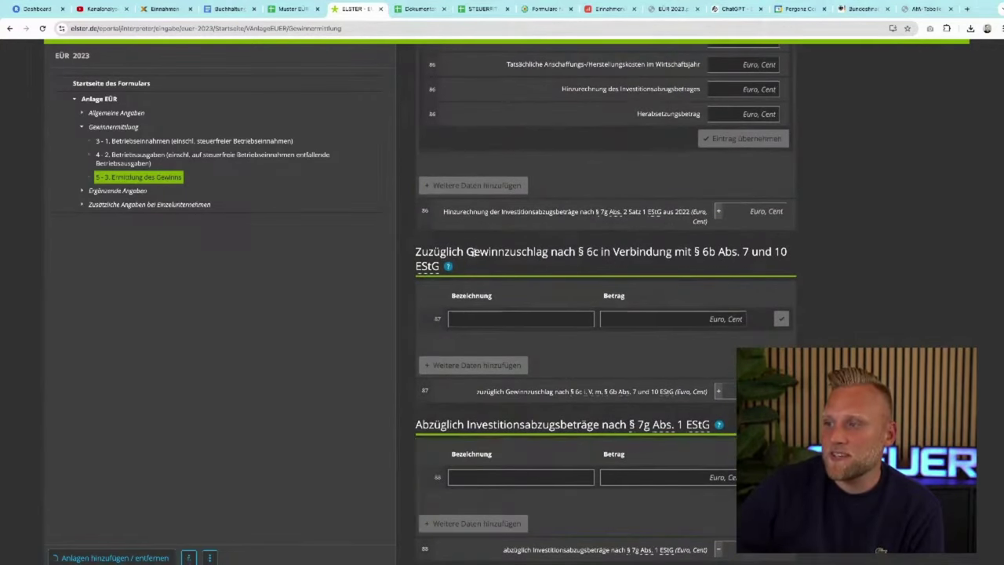
triple_click(474, 254)
scroll(473, 252, "up", 4)
triple_click(478, 202)
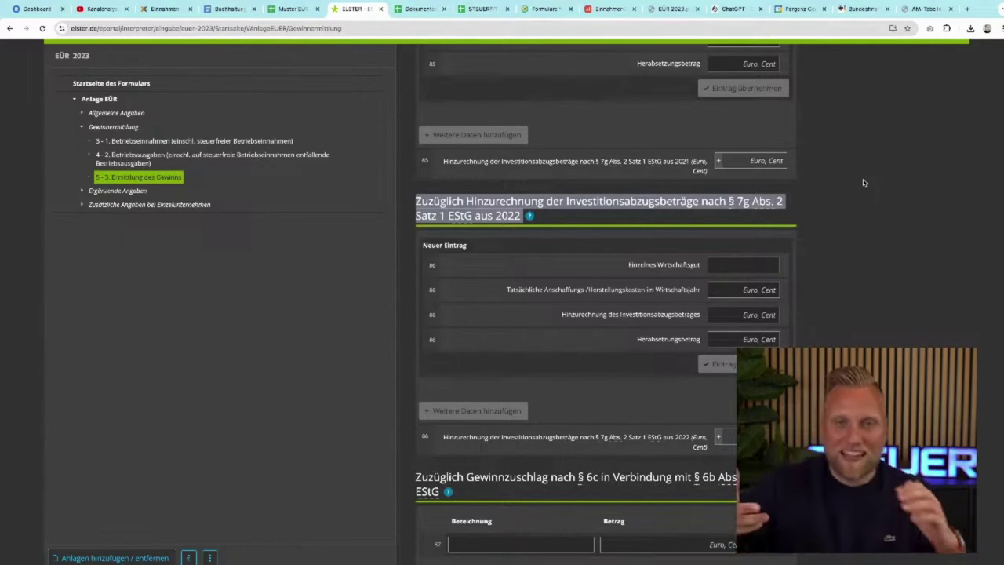
left_click(821, 202)
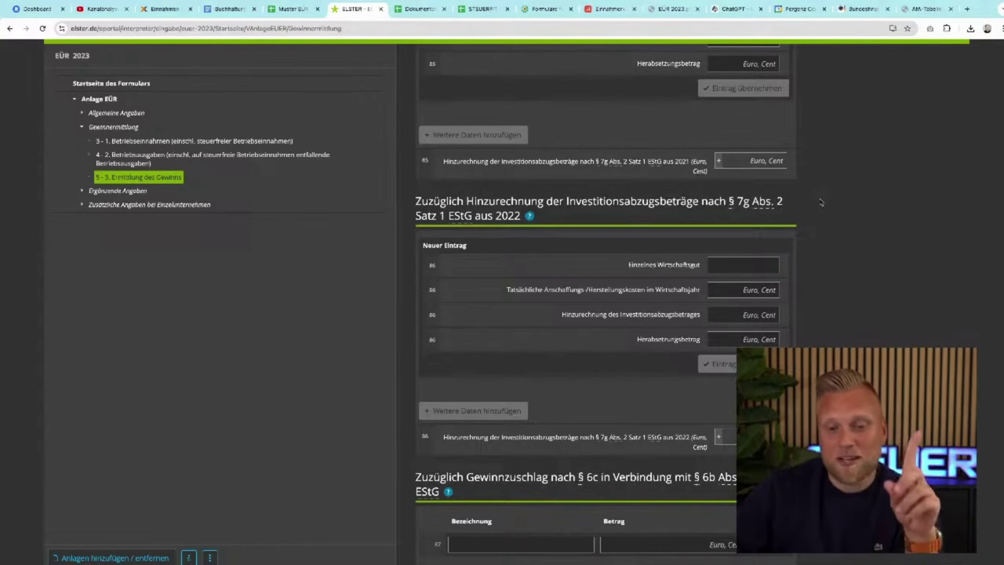
Step: In the Buchhaltungs-Quick-Check-Liste, highlight the Sonderabschreibung and Investitionsabzugsbetrag bullets alternately, then the whole "Abschreibungen und Anlagevermögen" item
left_click(230, 8)
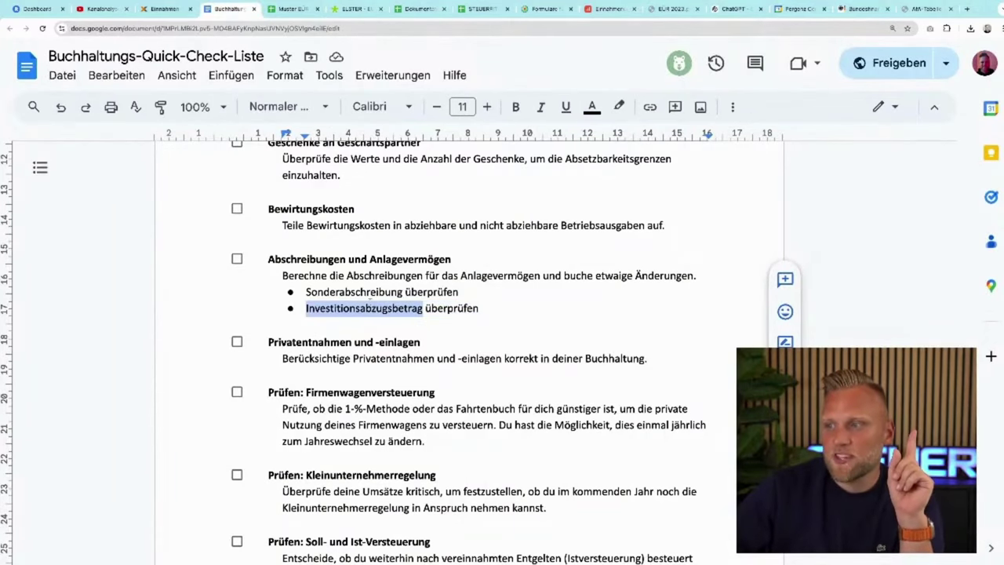
triple_click(363, 291)
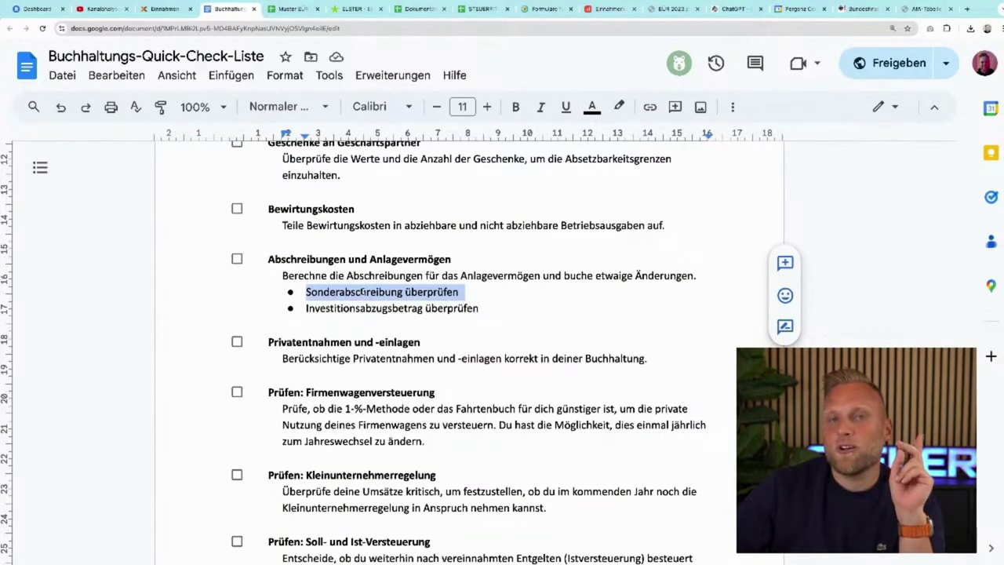
double_click(357, 311)
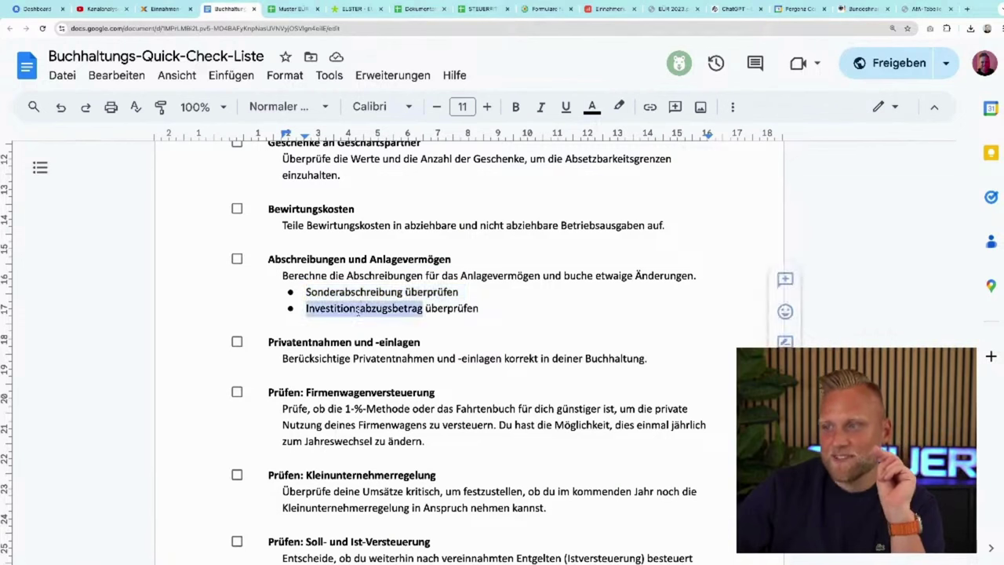
triple_click(357, 311)
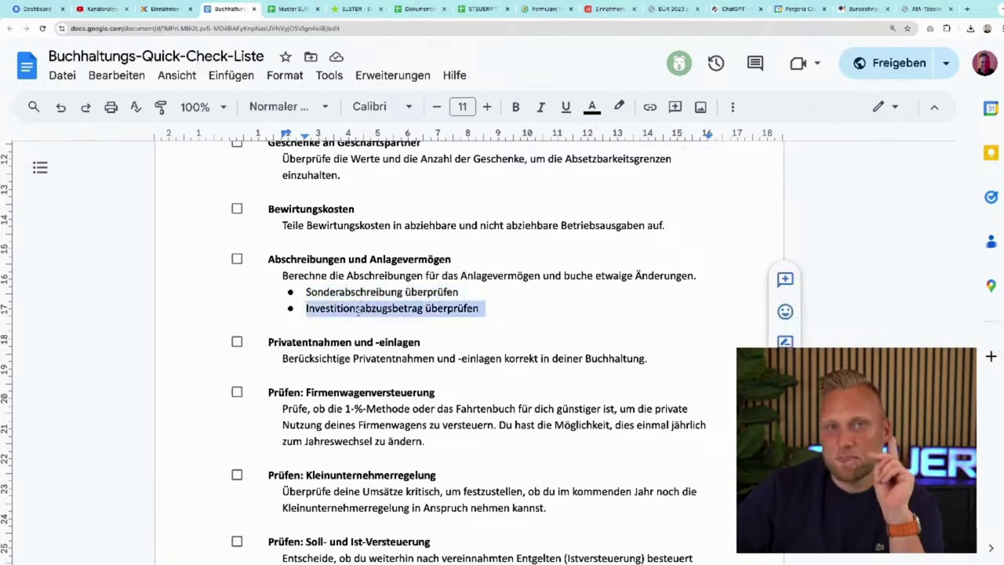
triple_click(349, 292)
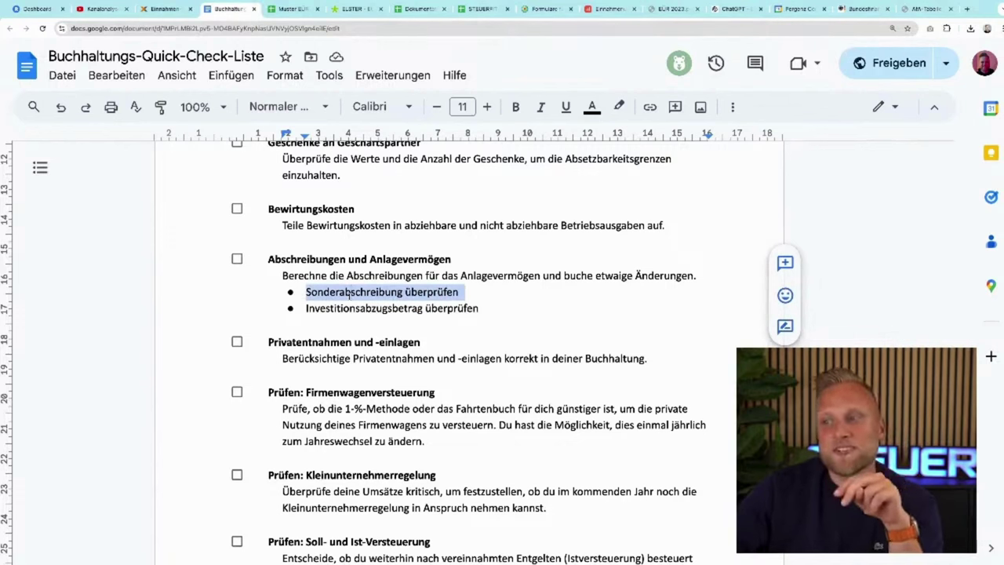
triple_click(475, 308)
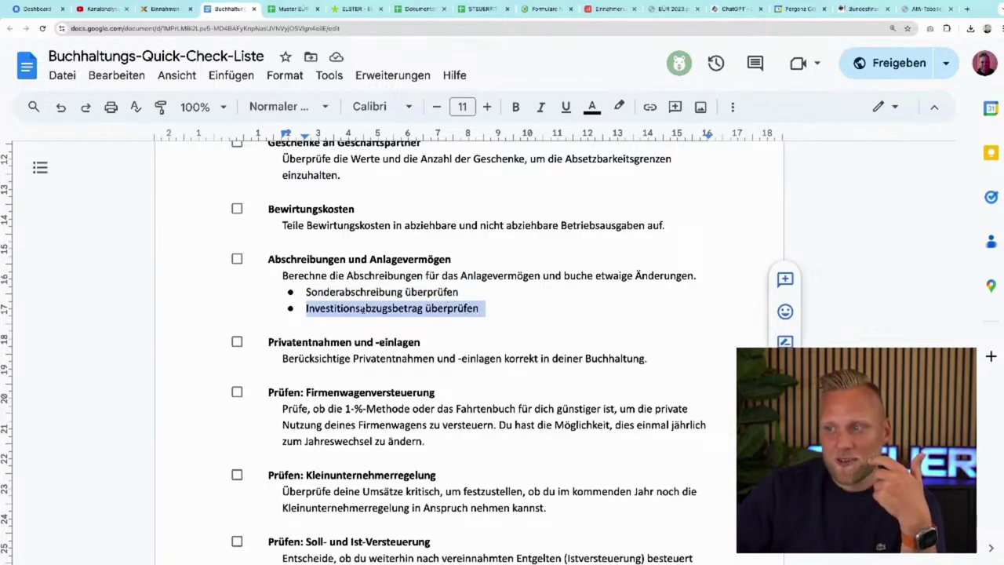
triple_click(357, 292)
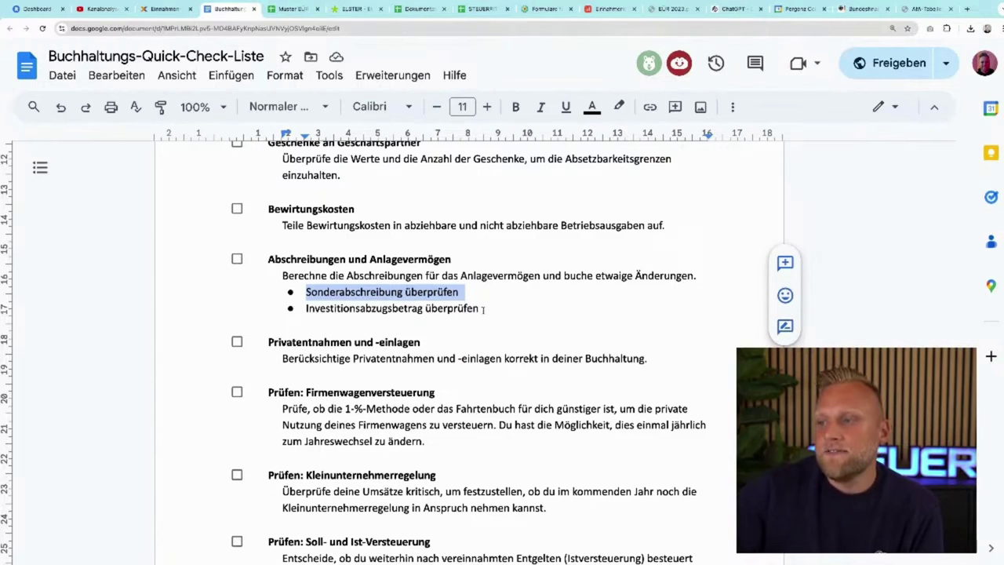
left_click_drag(484, 309, 269, 260)
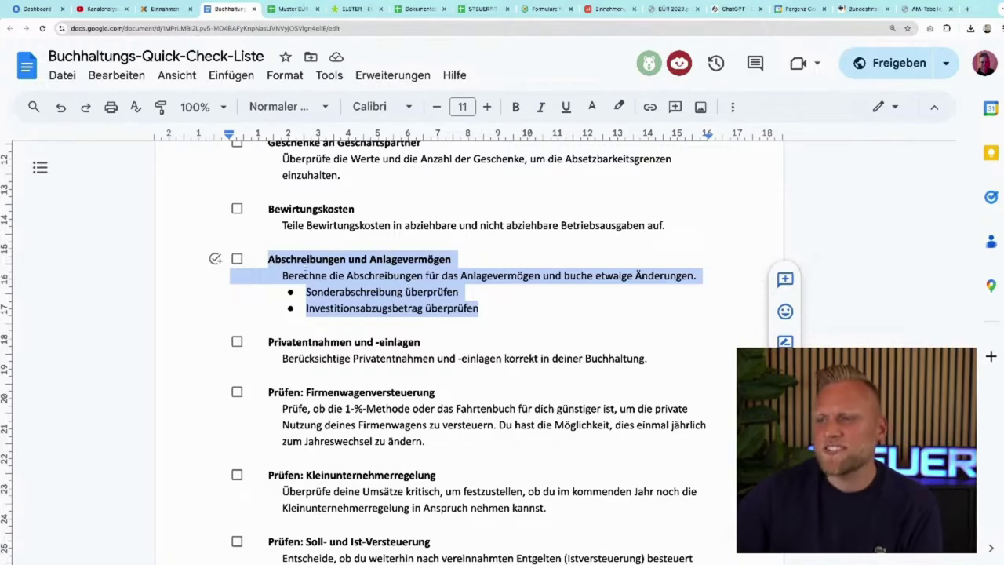
Step: Glance at the Muster EÜR spreadsheet, return to the checklist and highlight the item "Privatentnahmen und -einlagen"
scroll(337, 289, "down", 1)
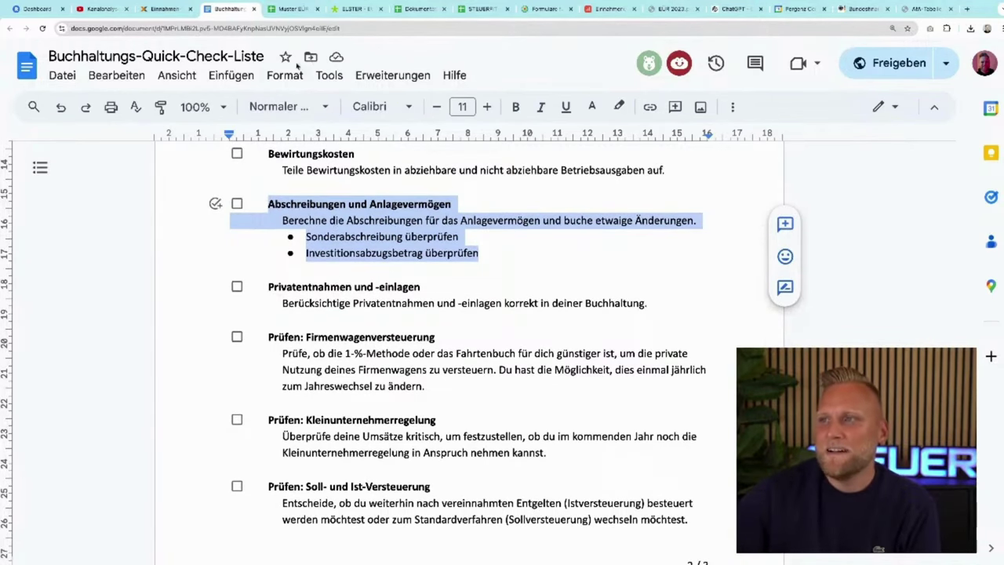
left_click(294, 10)
scroll(578, 329, "up", 10)
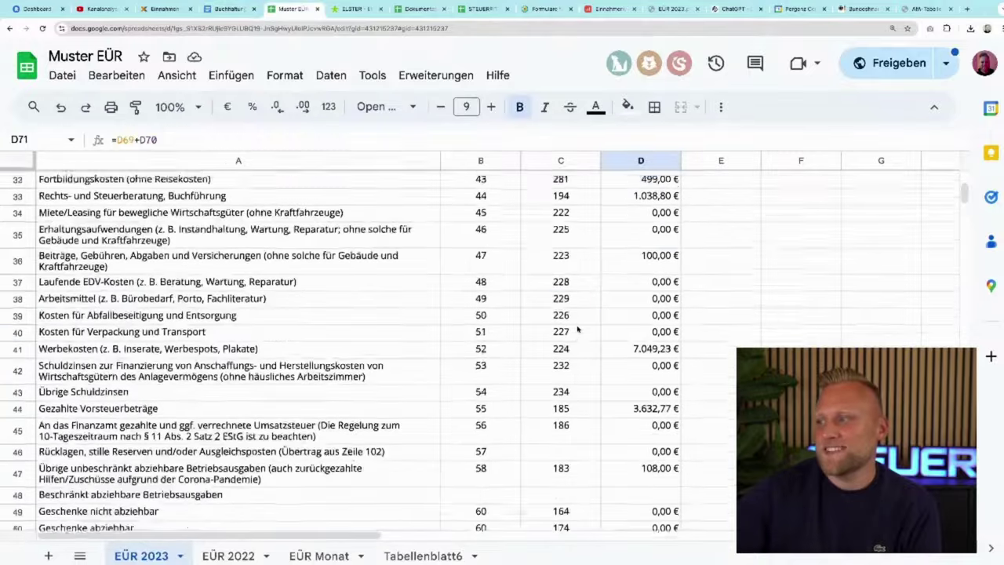
left_click(226, 9)
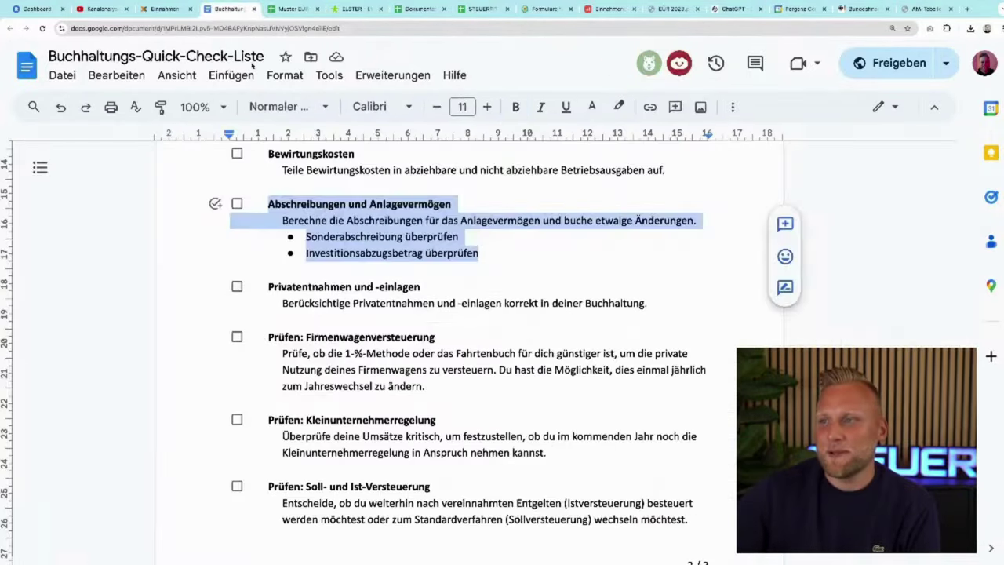
triple_click(327, 290)
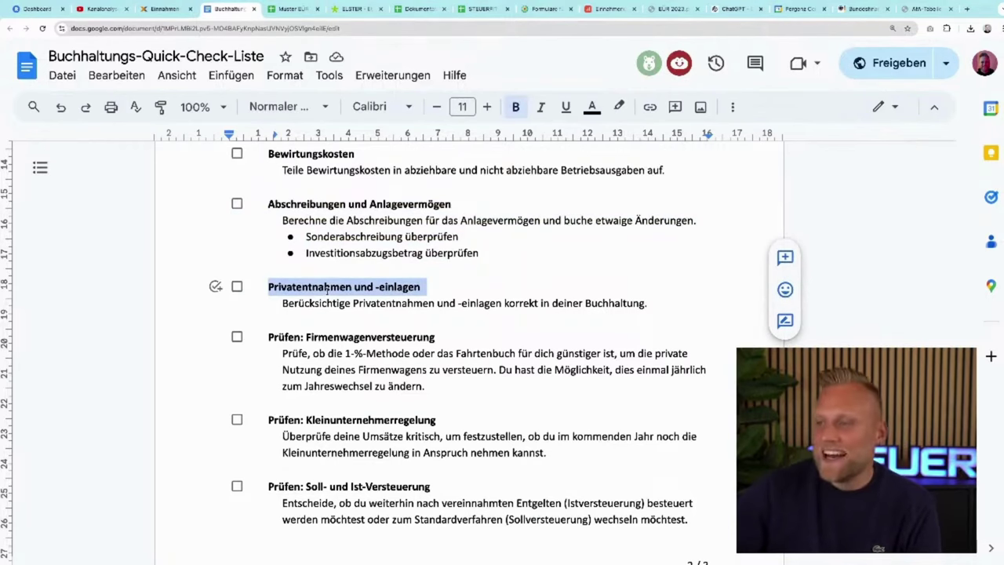
Step: In the Muster EÜR spreadsheet, select the Steuerpflichtiger Gewinn/Verlust row and bring the Entnahmen und Einlagen section below it into view
left_click(293, 11)
scroll(392, 296, "down", 10)
scroll(392, 296, "up", 4)
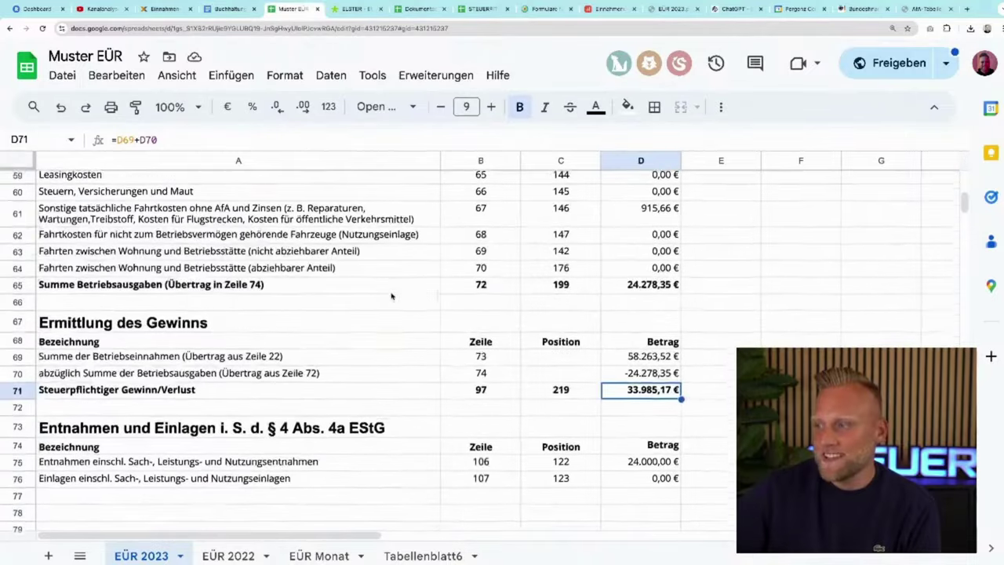
left_click(20, 395)
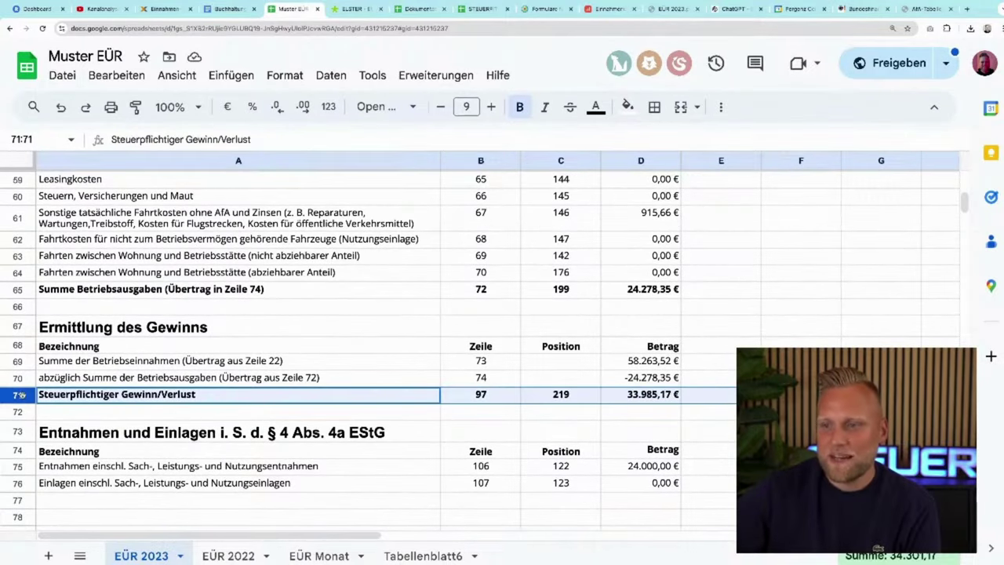
scroll(642, 403, "down", 3)
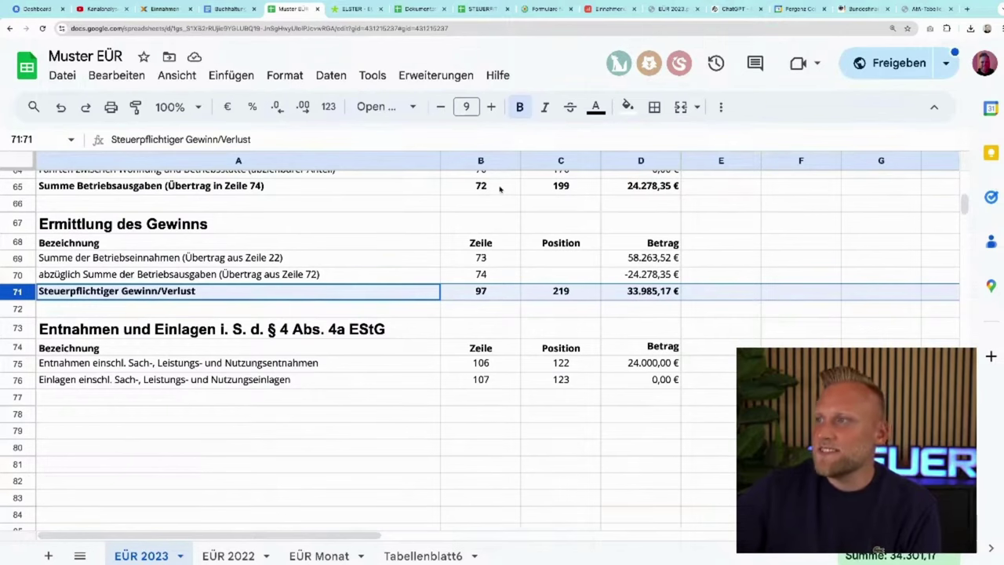
Step: In ELSTER, open page "7 - Entnahmen und Einlagen i. S. d. § 4 Abs. 4a EStG" and highlight the Entnahmen heading, then the Einlagen heading
left_click(354, 10)
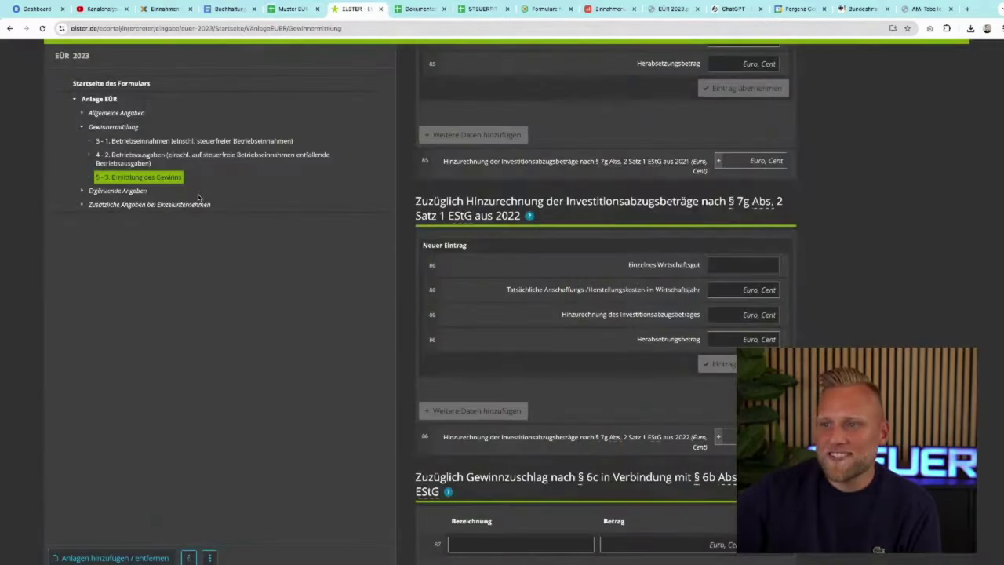
left_click(89, 204)
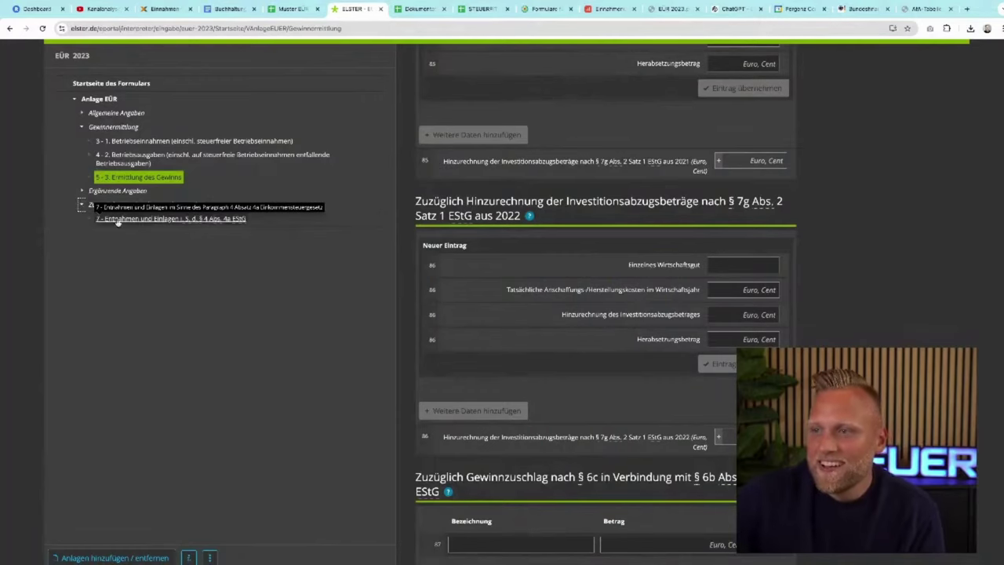
left_click(117, 220)
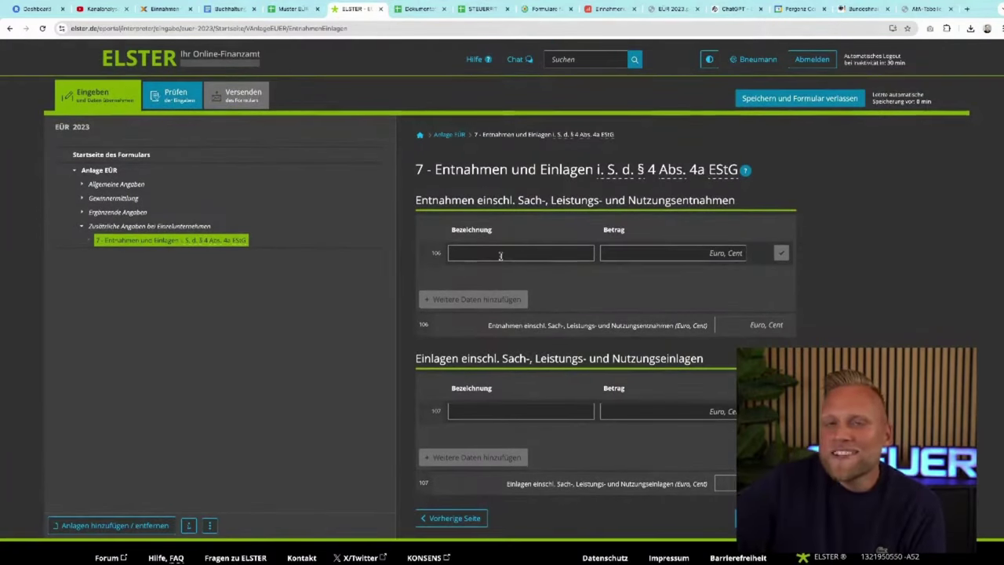
triple_click(472, 201)
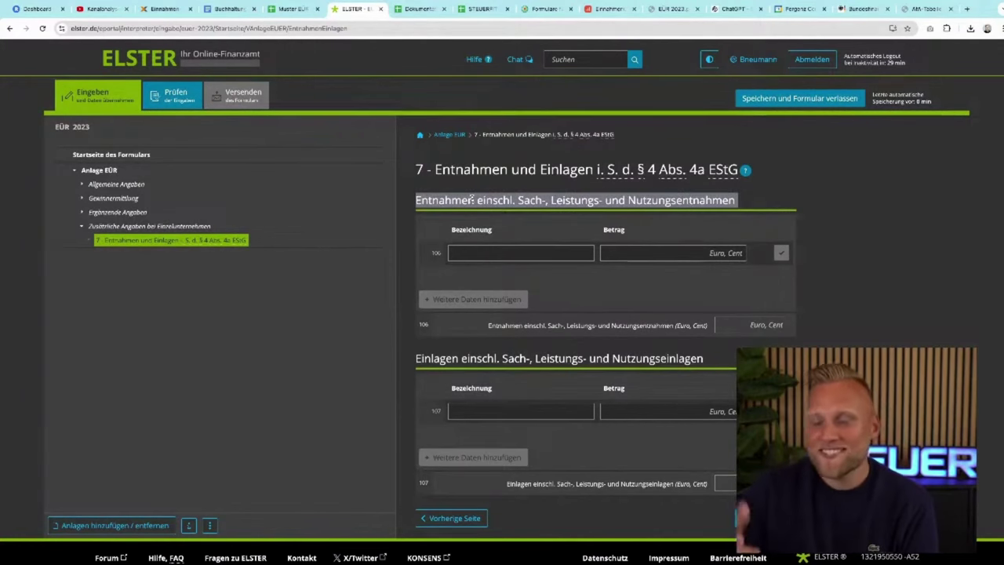
triple_click(436, 356)
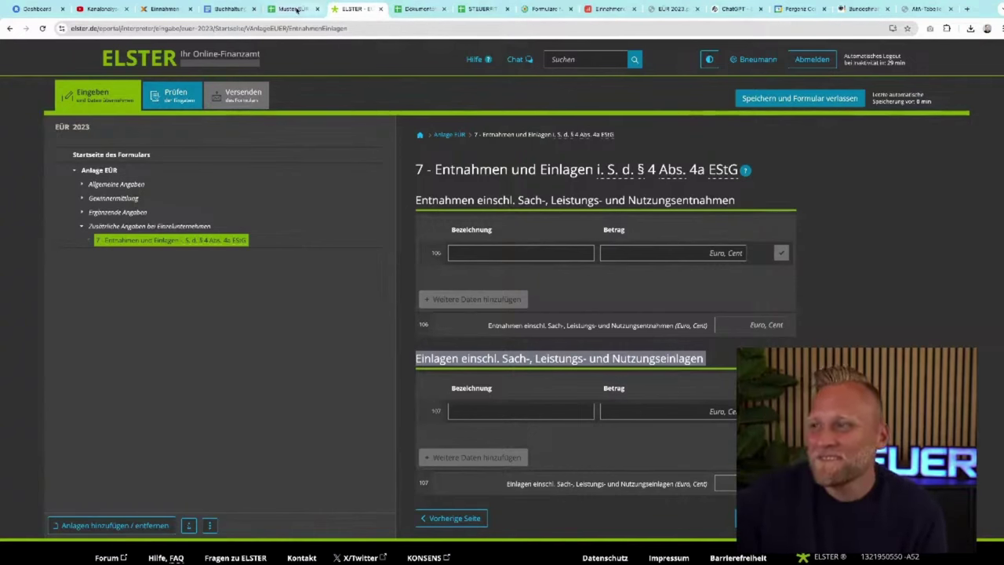
Step: Check the Entnahmen rows in the Muster EÜR, return to ELSTER, highlight the Entnahmen heading and place the cursor in the line 106 Betrag field
left_click(291, 9)
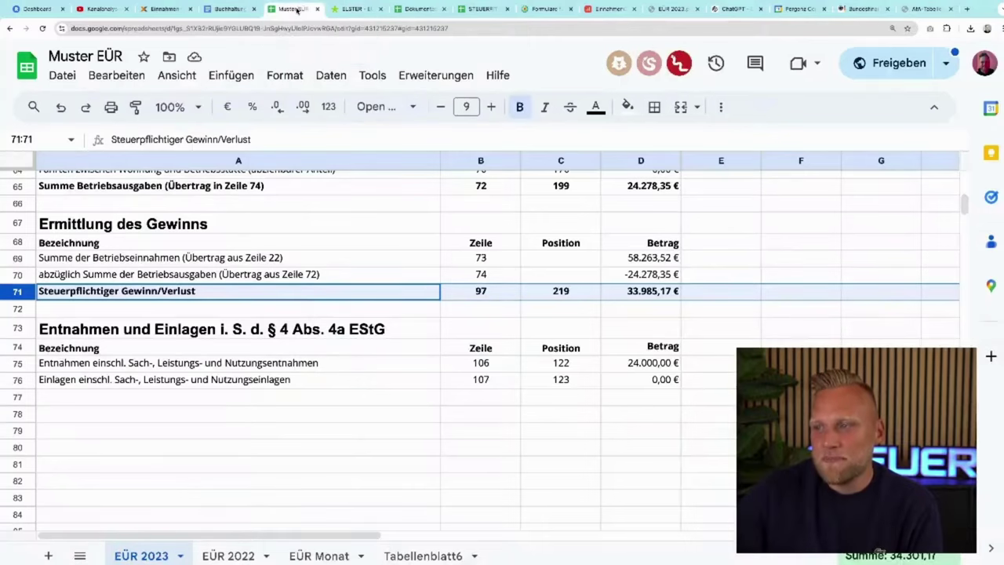
left_click(353, 8)
left_click(542, 196)
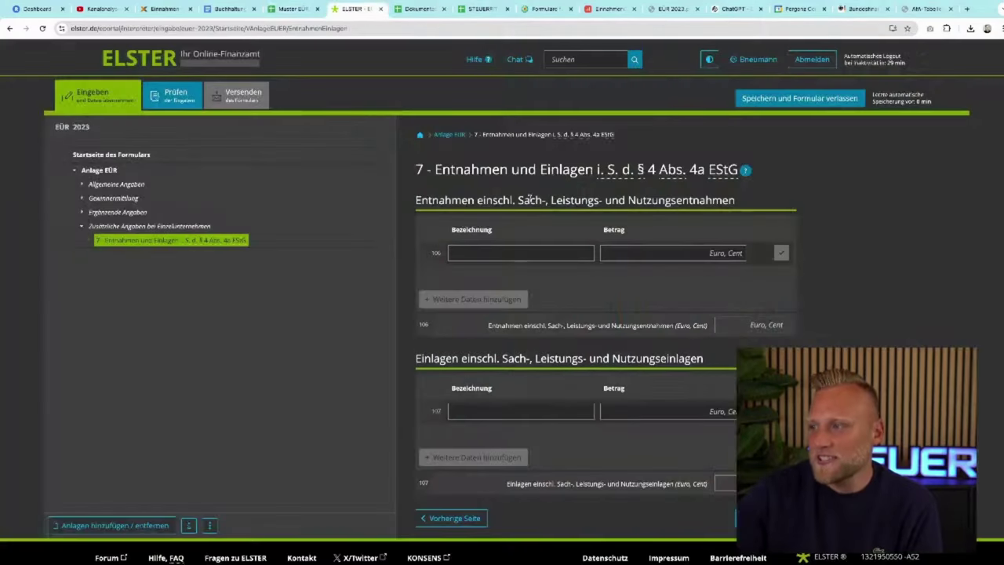
triple_click(670, 200)
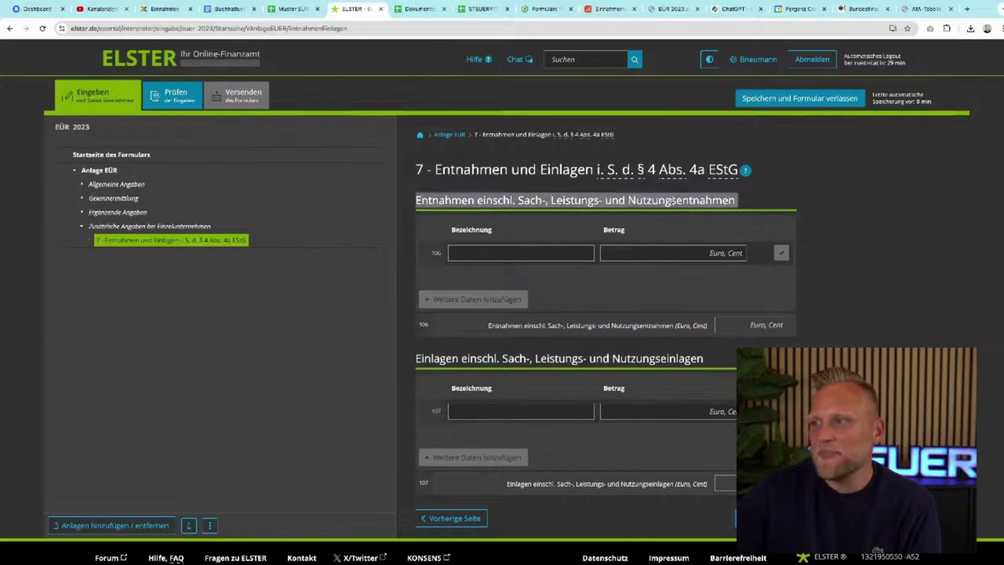
double_click(451, 200)
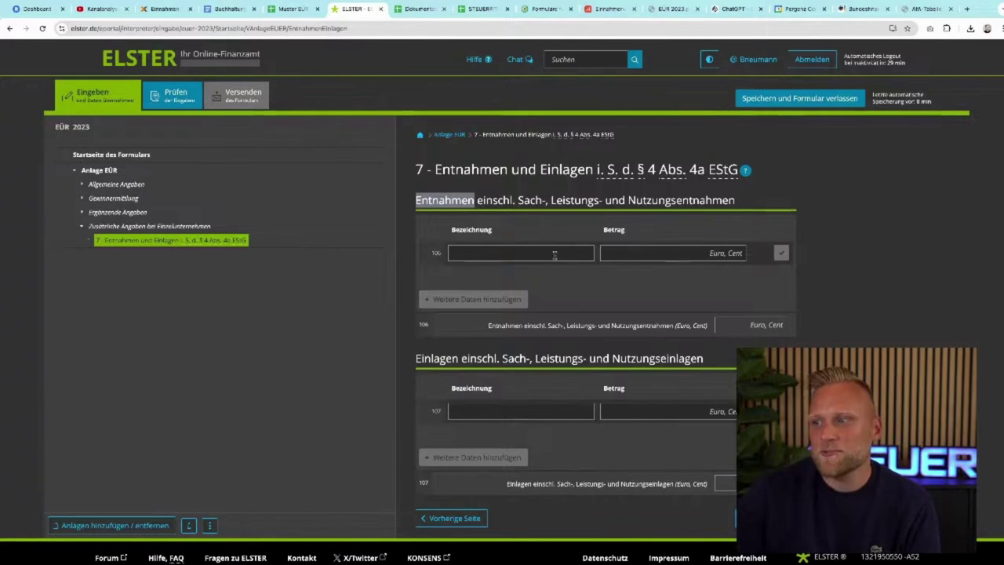
left_click(686, 253)
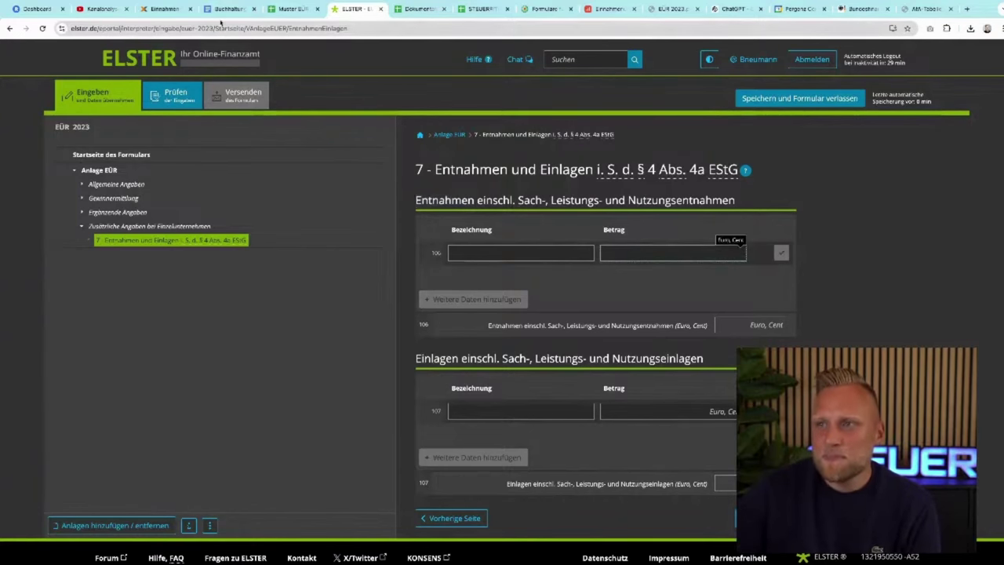
Step: Switch to lexoffice, show the 2023 Einnahmen-Überschussrechnung as Amtliche EÜR, and open the Bank overview
left_click(164, 9)
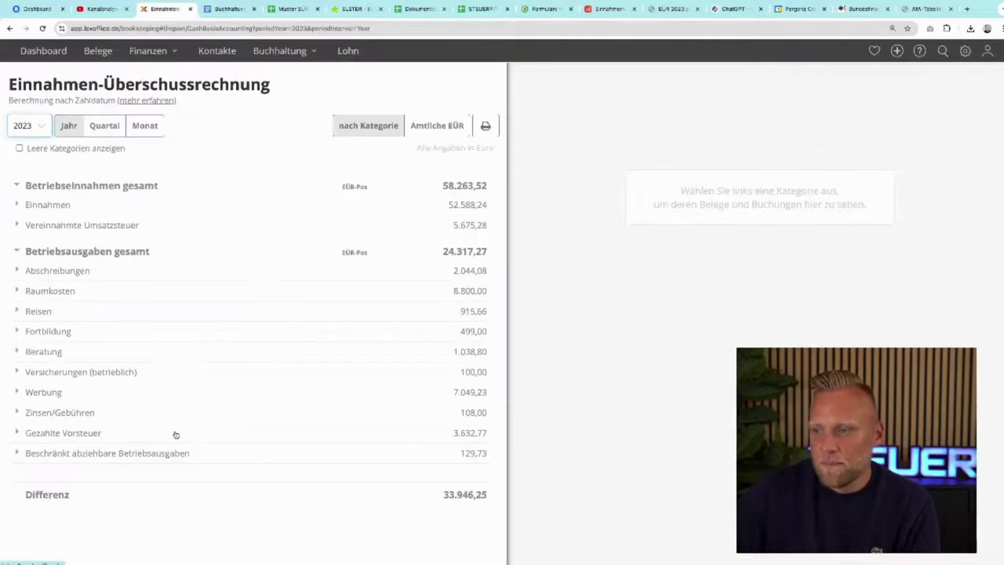
left_click(430, 127)
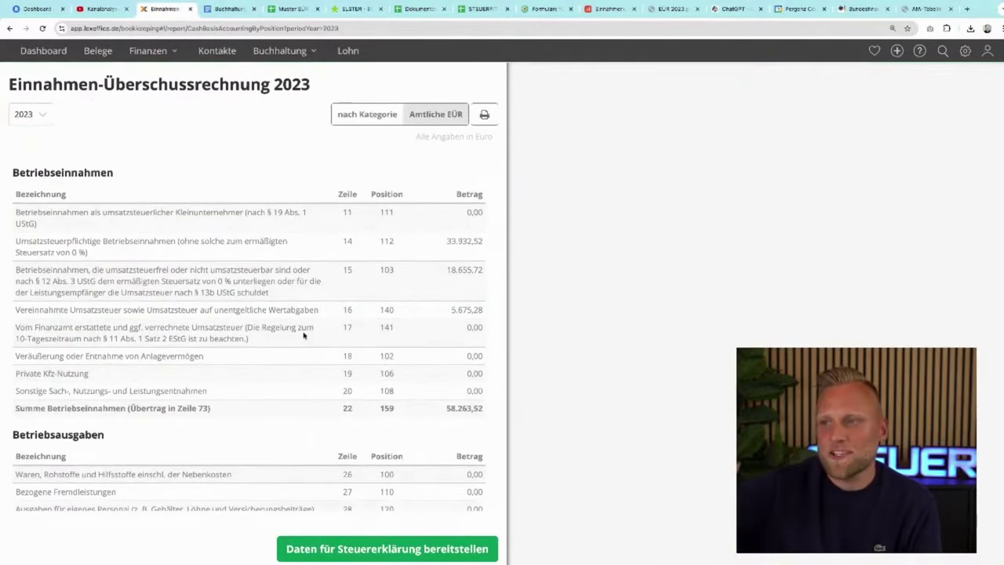
left_click(170, 50)
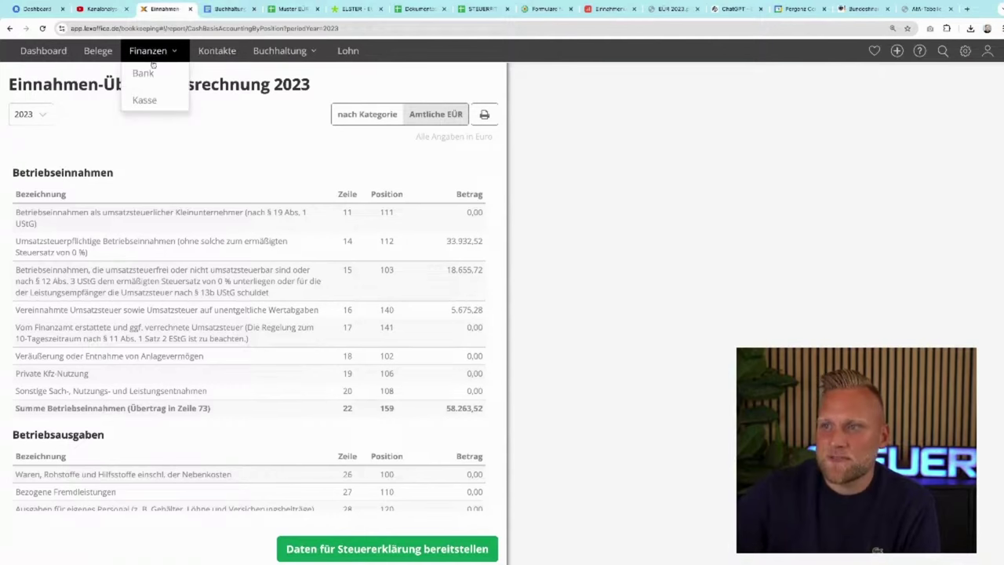
left_click(148, 71)
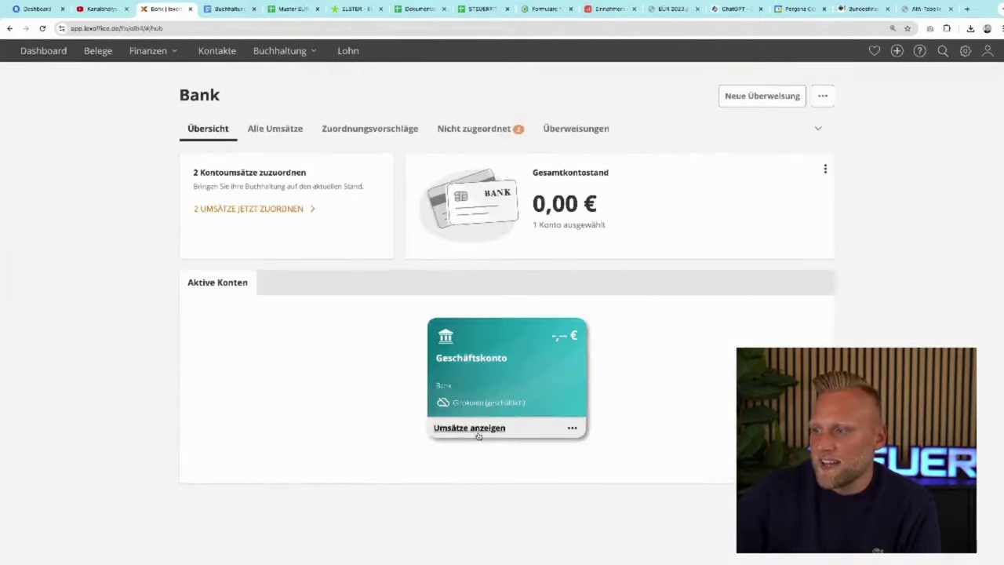
Step: Show the Geschäftskonto transactions, select the Privatentnahme of 31.12.2023 and highlight its linked Privat category
left_click(477, 430)
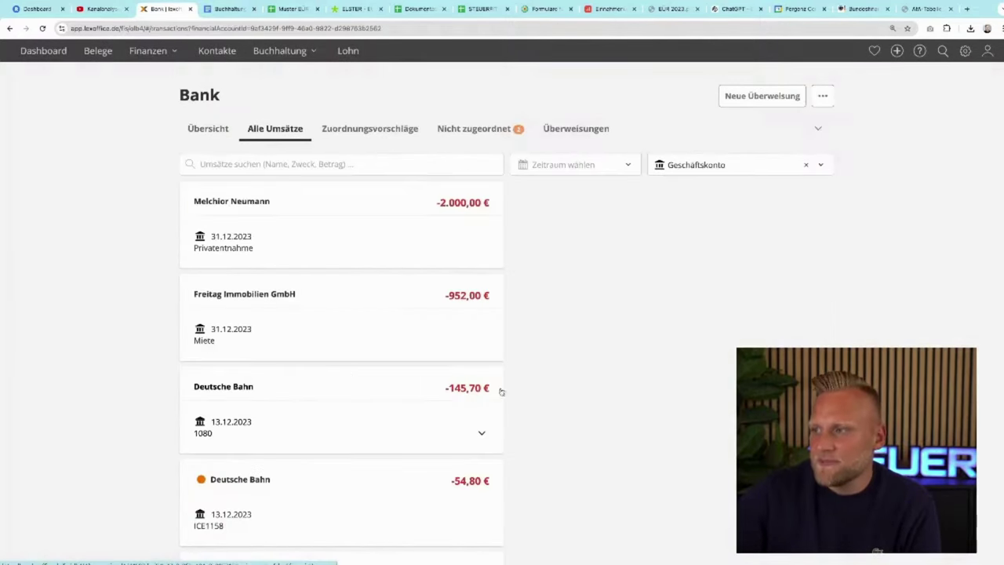
left_click(228, 212)
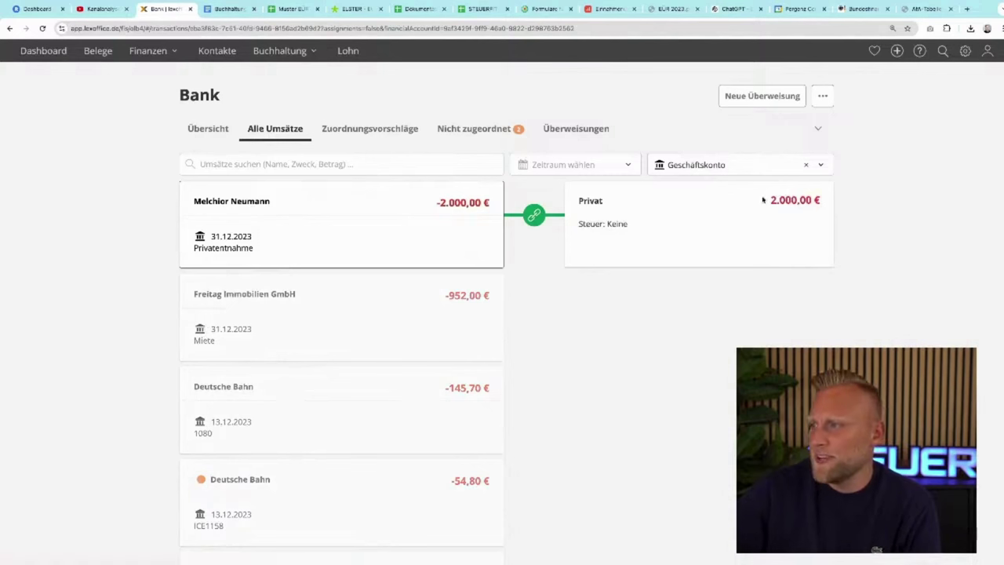
double_click(587, 201)
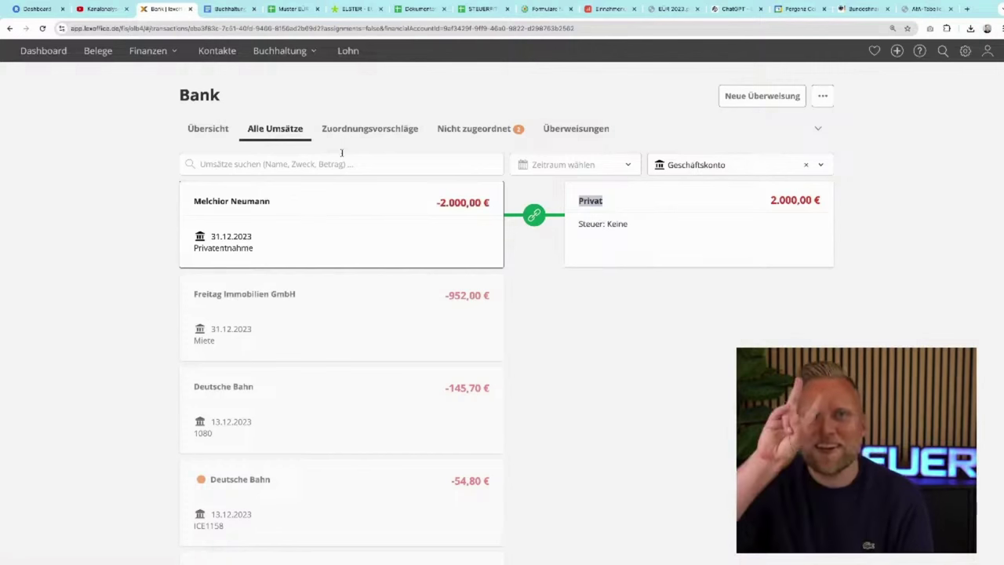
Step: Open the Einnahmen-Überschussrechnung for 2023 in the Amtliche EÜR view
left_click(284, 50)
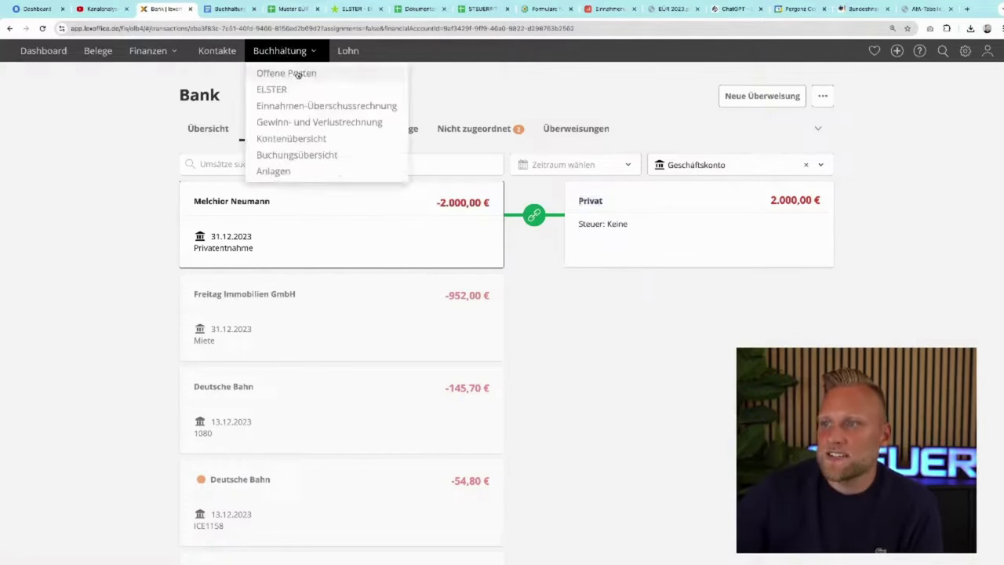
left_click(299, 112)
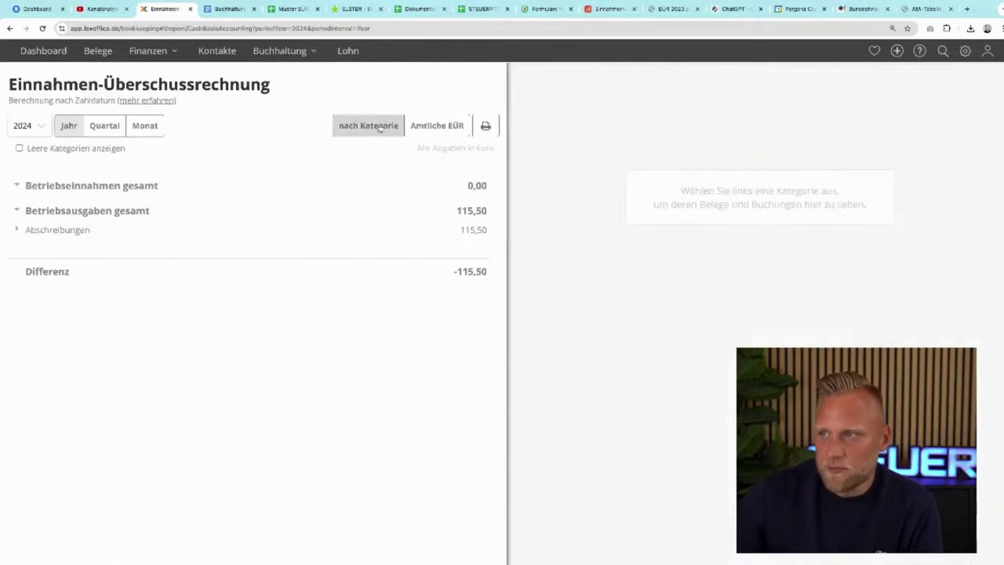
left_click(434, 125)
left_click(39, 120)
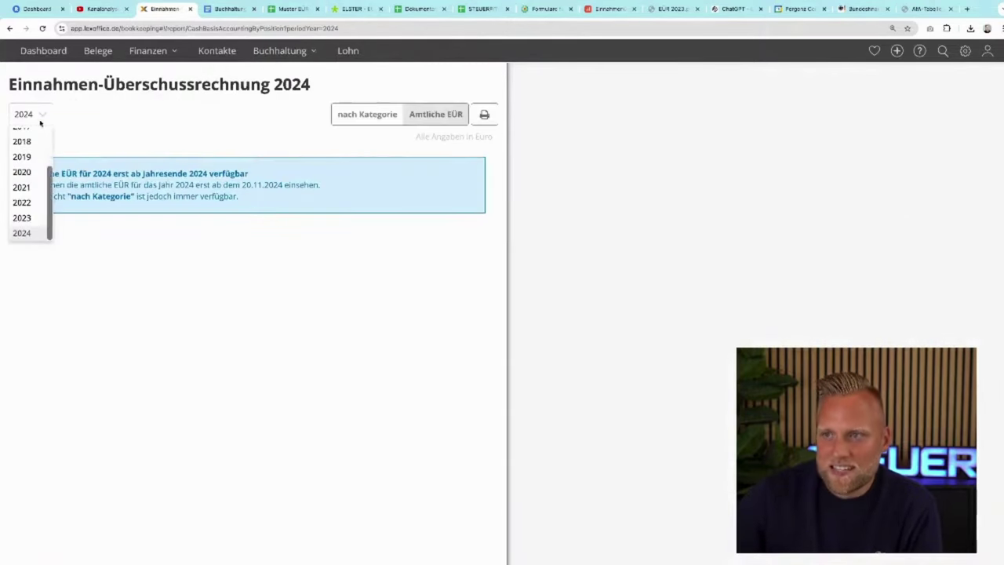
scroll(26, 211, "up", 1)
left_click(24, 227)
Step: Find the Entnahmen und Einlagen section in the 2023 report and highlight the line 106 Entnahmen label and its amount
scroll(168, 358, "down", 2)
scroll(168, 357, "down", 15)
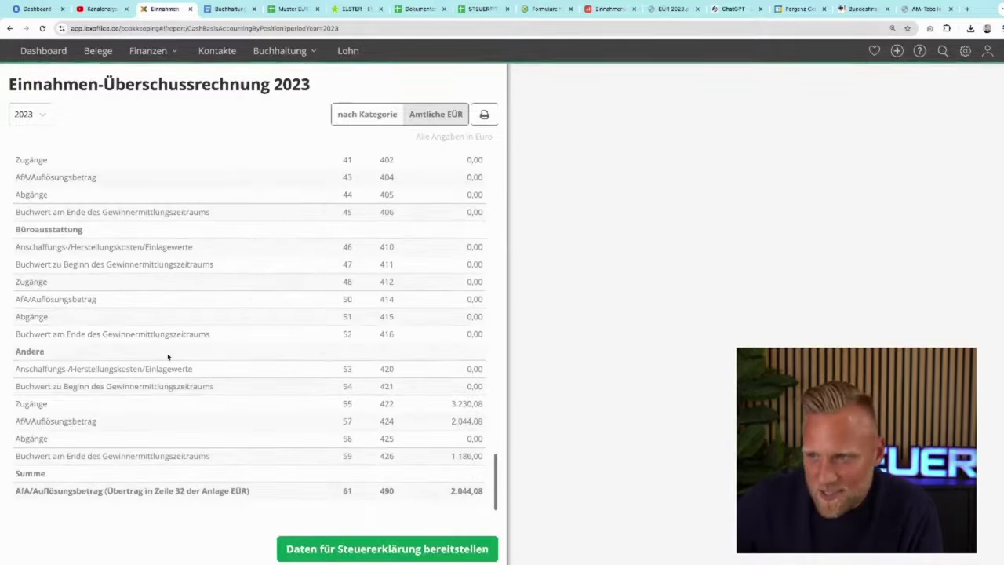
scroll(168, 357, "up", 5)
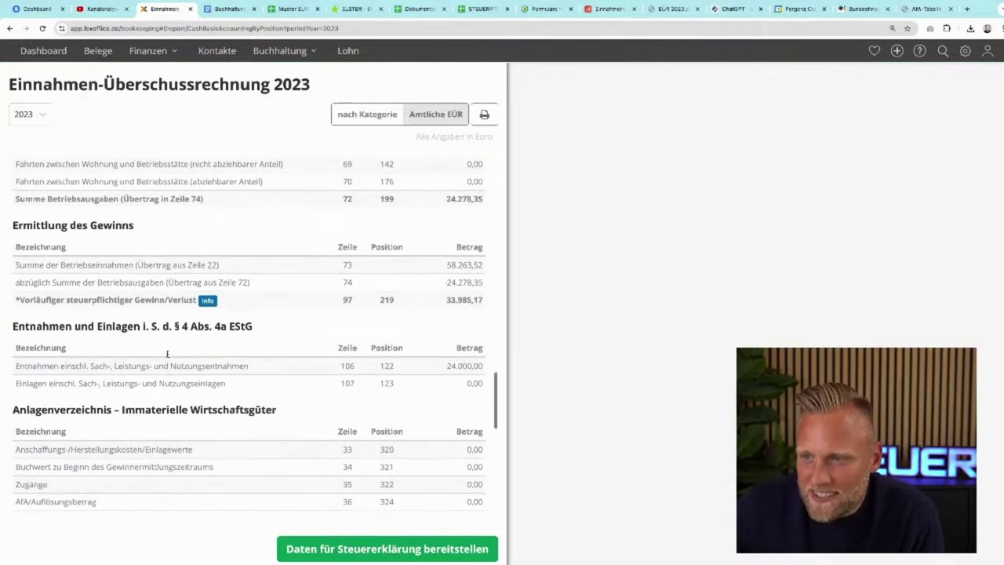
triple_click(72, 366)
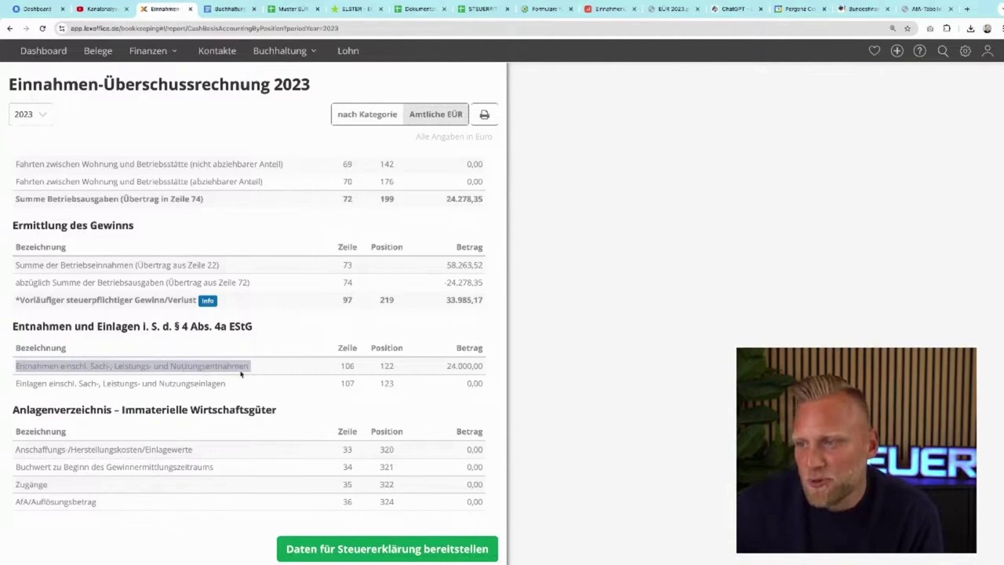
double_click(459, 366)
left_click(460, 366)
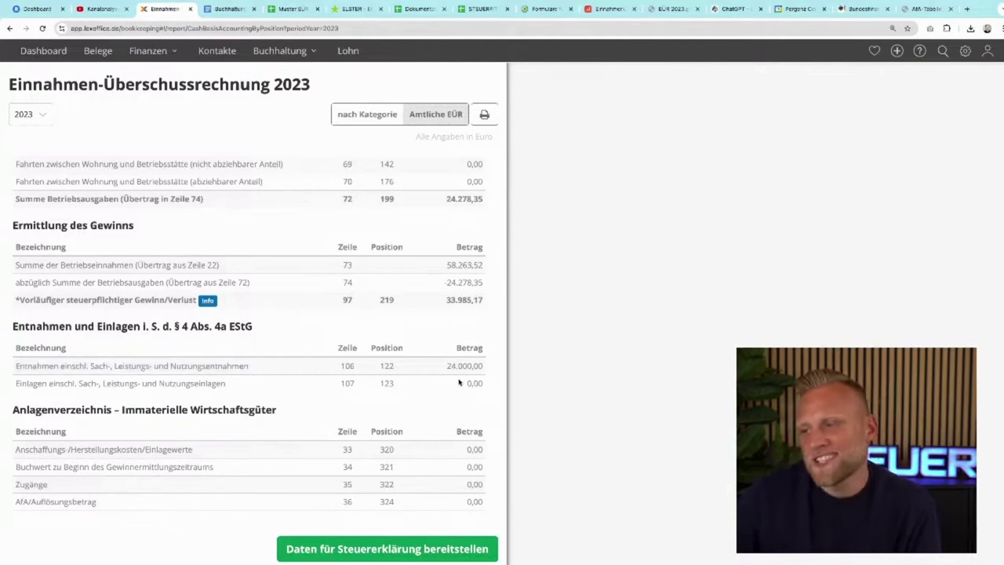
double_click(468, 367)
left_click(468, 367)
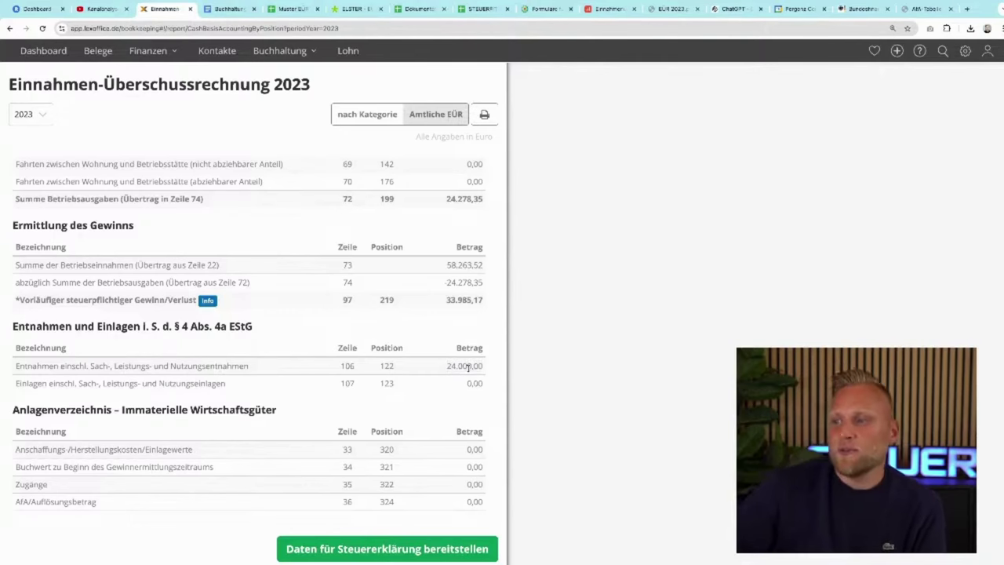
Step: Switch to ELSTER, enter a Privateinlage of 5000 euros under Einlagen in line 107, and delete that entry again
left_click(354, 8)
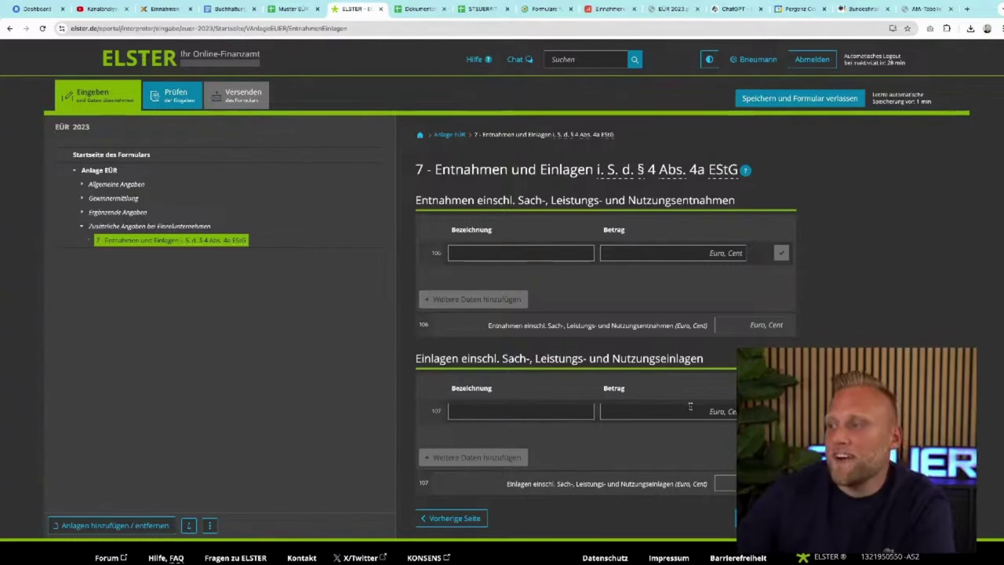
double_click(437, 358)
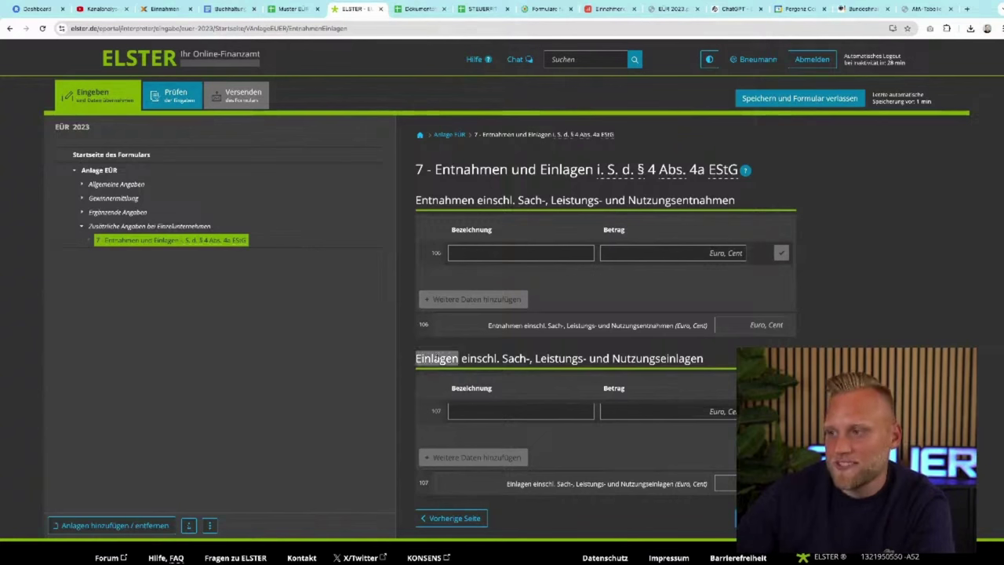
triple_click(434, 358)
left_click(487, 407)
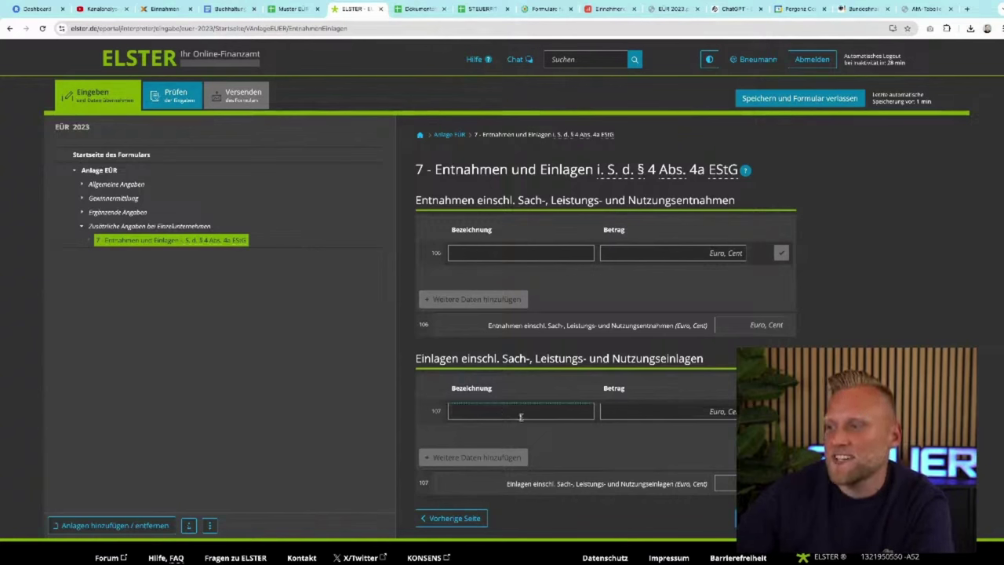
type("Priva")
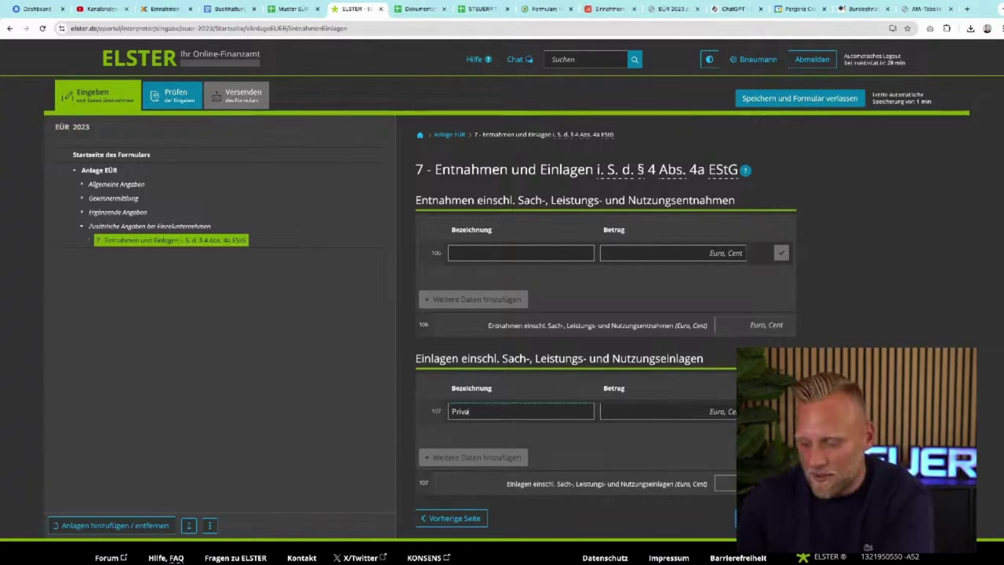
type("teinlage")
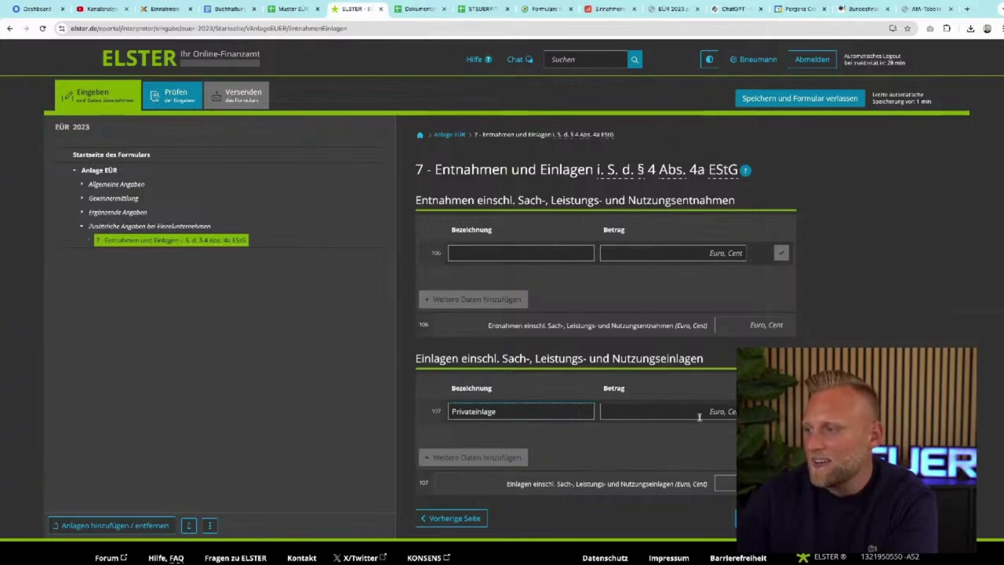
left_click(701, 415)
type("5000")
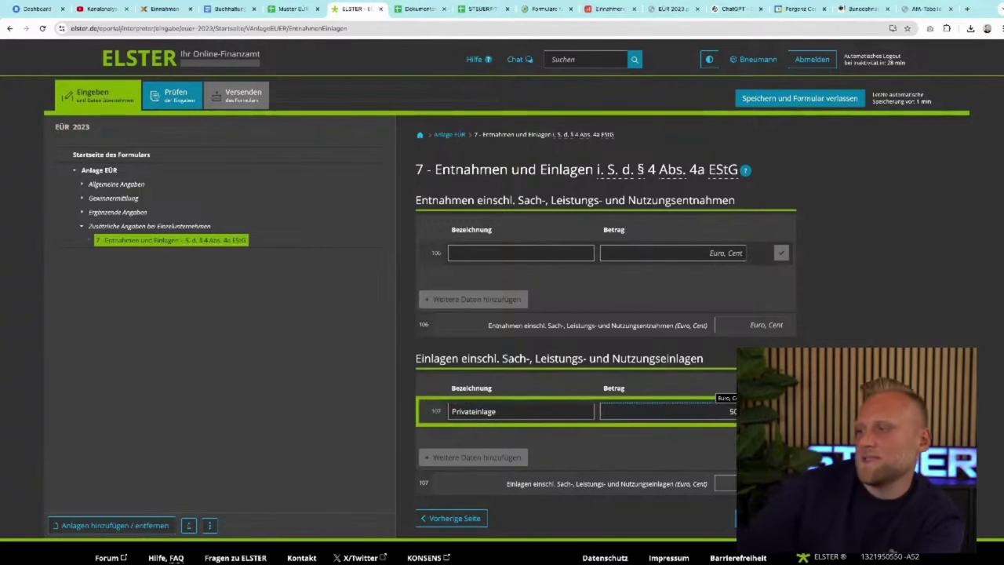
key("Return")
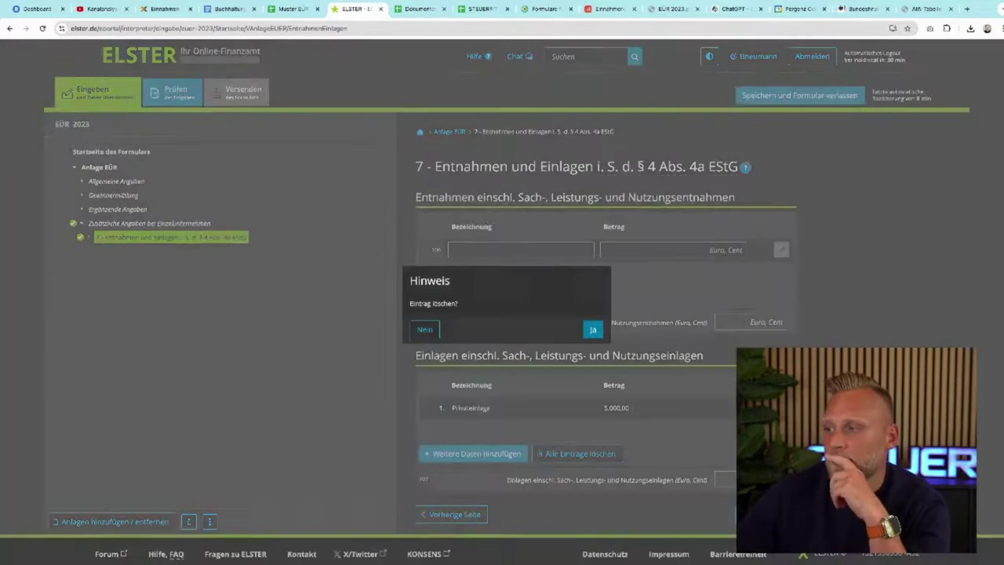
left_click(593, 330)
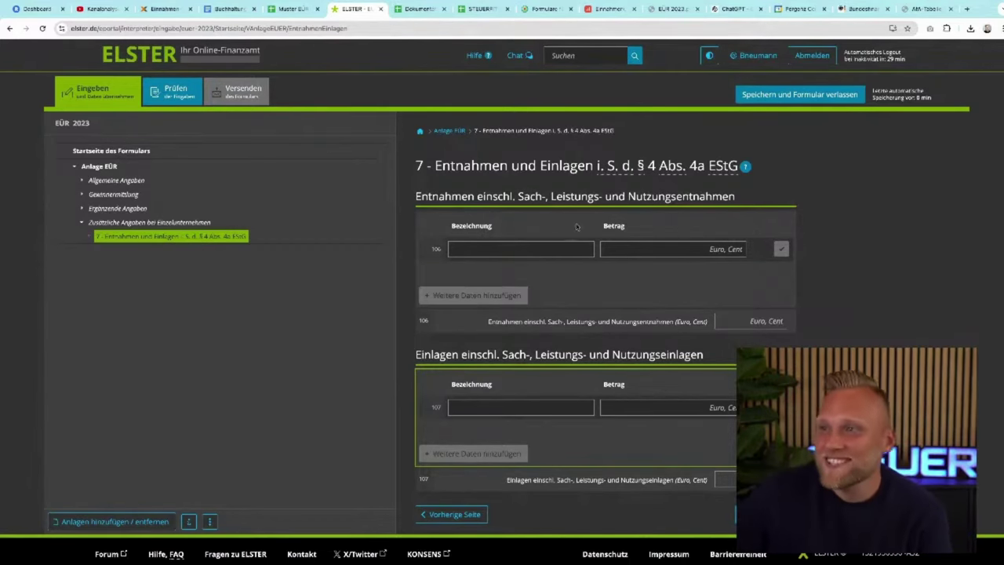
Step: Review the Ermittlung des Gewinns and Entnahmen sections in the Muster EÜR spreadsheet, then return to ELSTER and highlight the Entnahmen heading
left_click(300, 9)
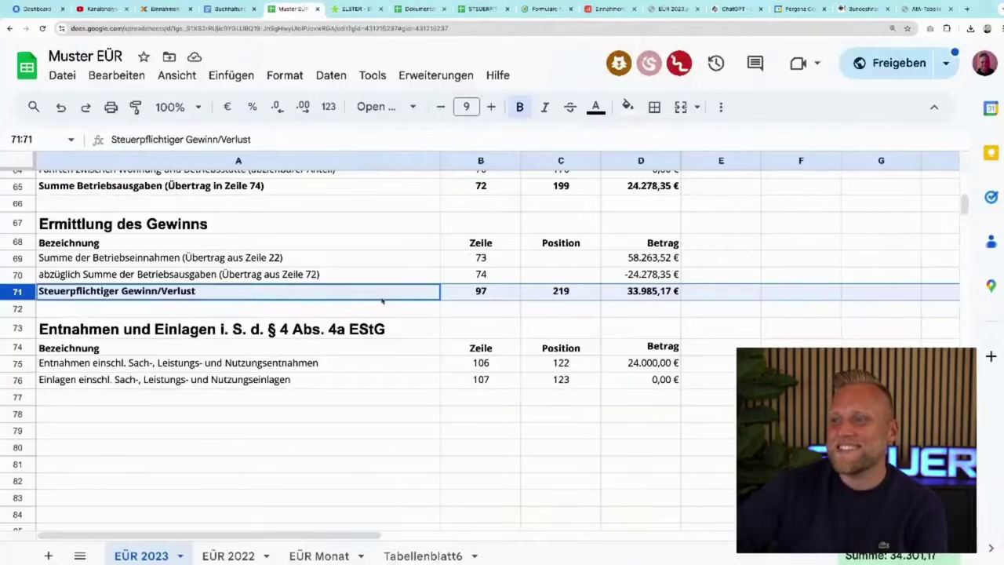
scroll(382, 300, "up", 15)
scroll(382, 300, "down", 8)
scroll(382, 301, "down", 9)
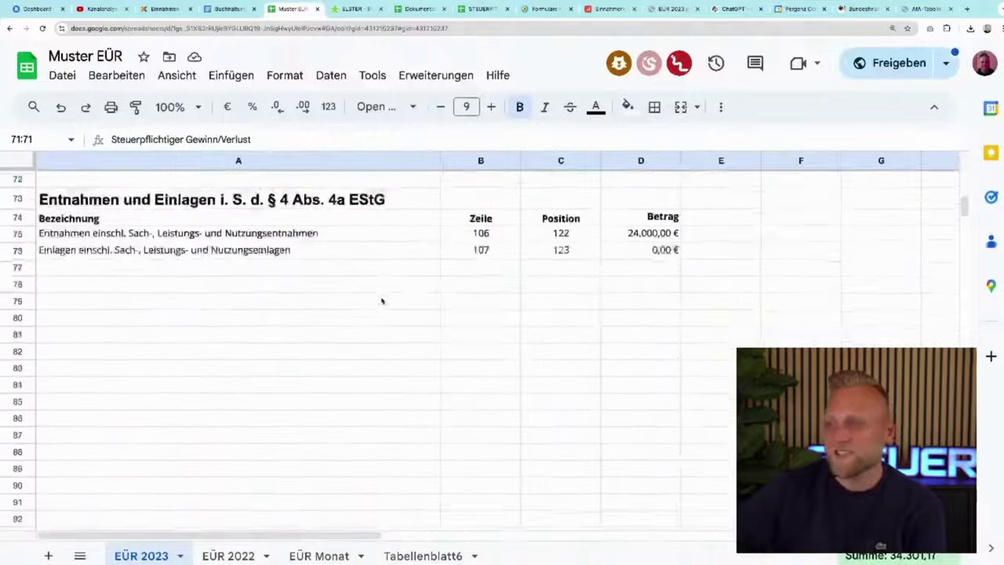
scroll(382, 300, "up", 5)
scroll(160, 378, "down", 1)
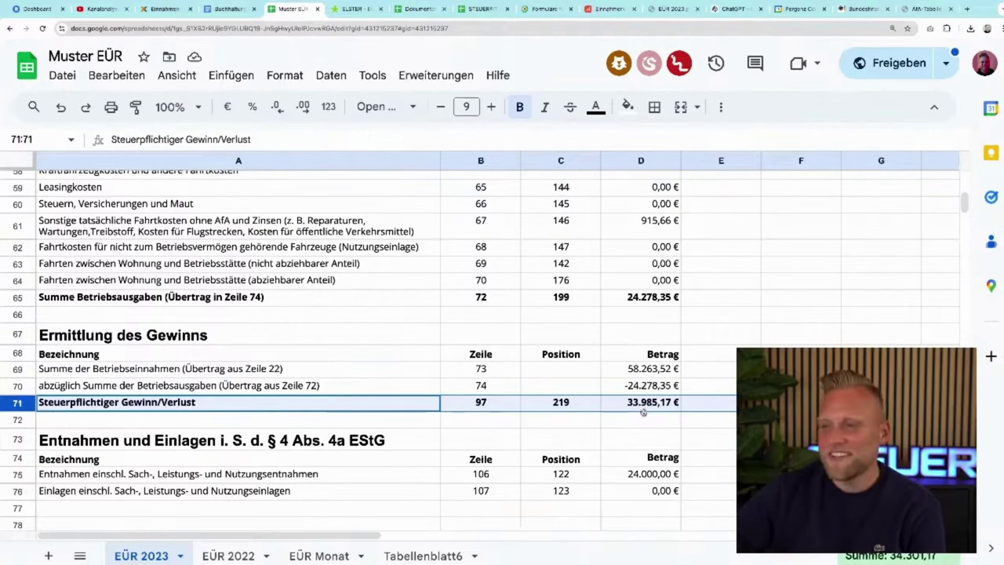
scroll(634, 492, "down", 1)
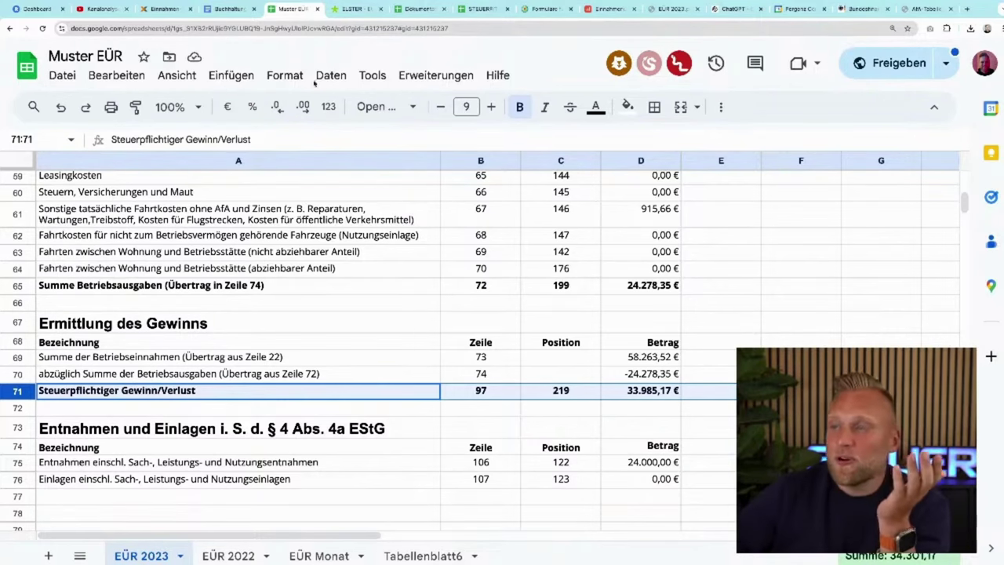
left_click(350, 9)
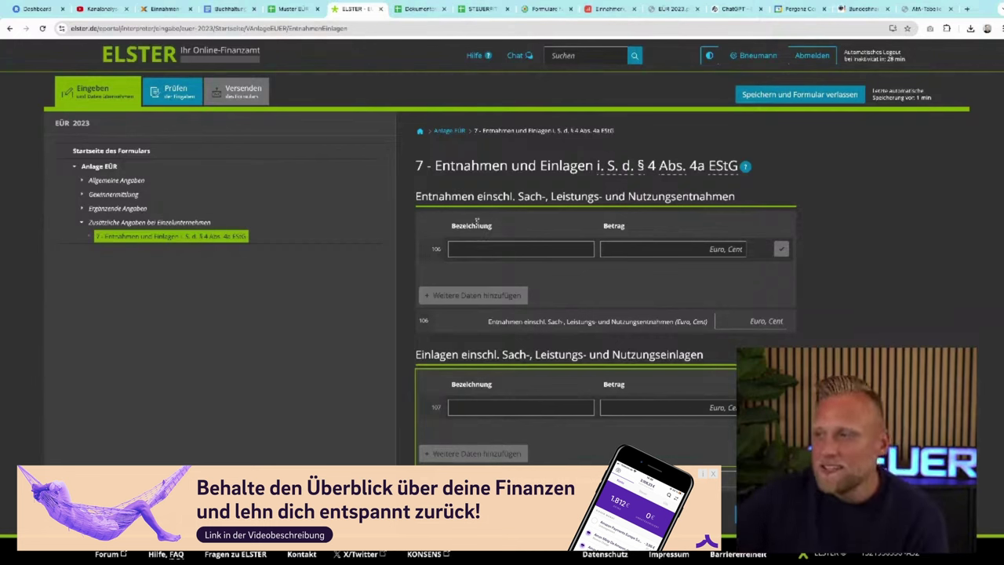
triple_click(454, 197)
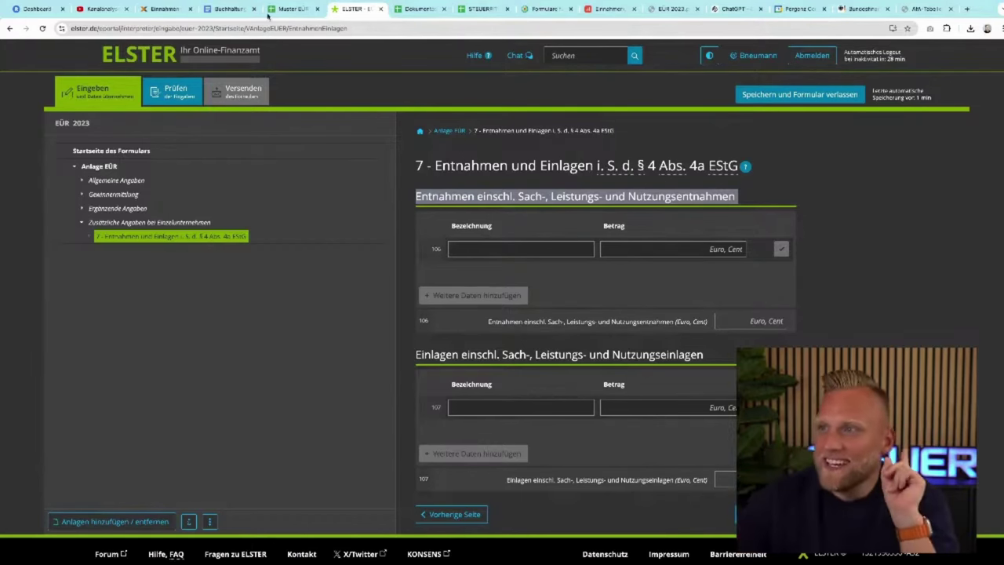
Step: Switch to lexoffice and open the Geschäftskonto transaction list from the Bank overview
left_click(163, 9)
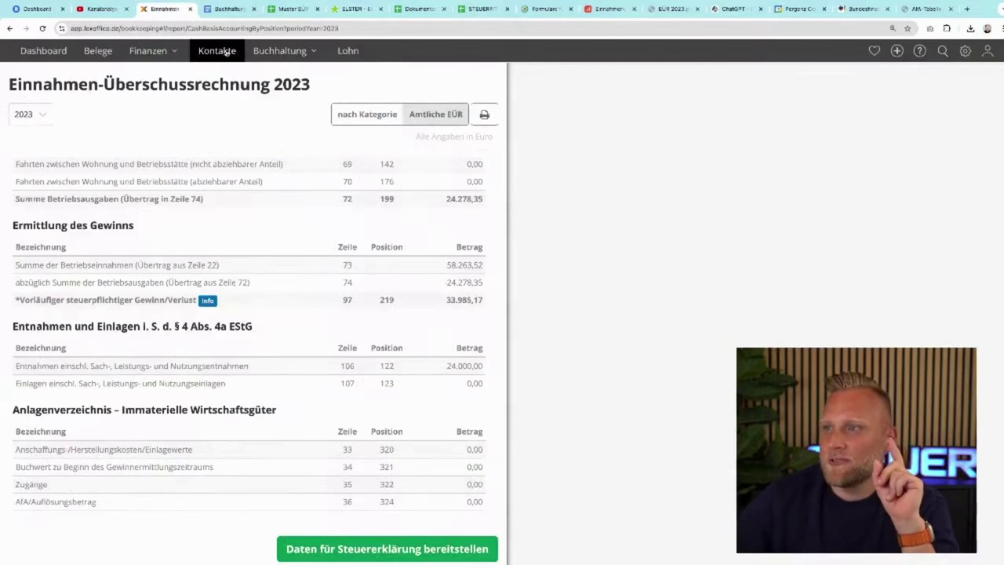
mouse_move(176, 51)
left_click(162, 84)
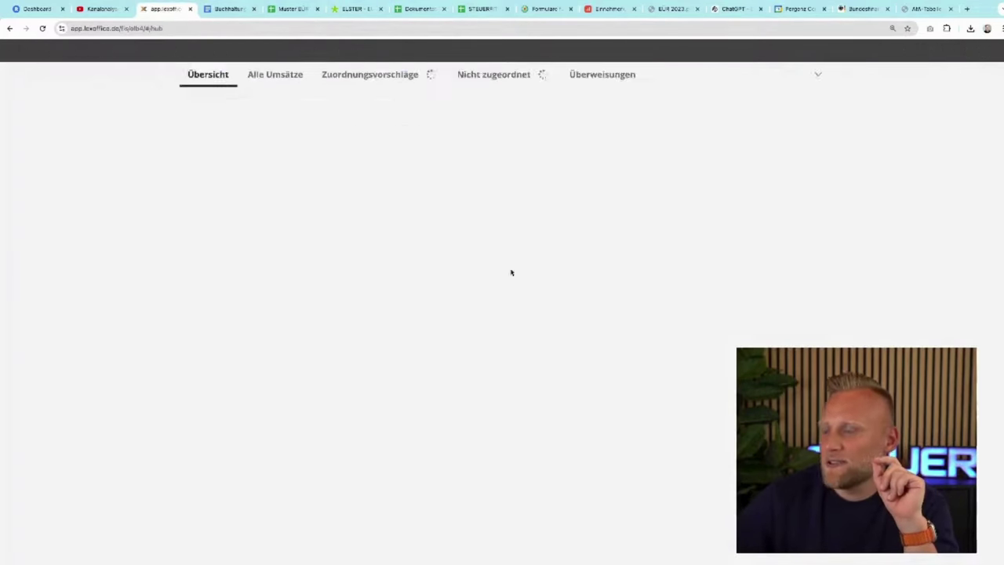
left_click(477, 432)
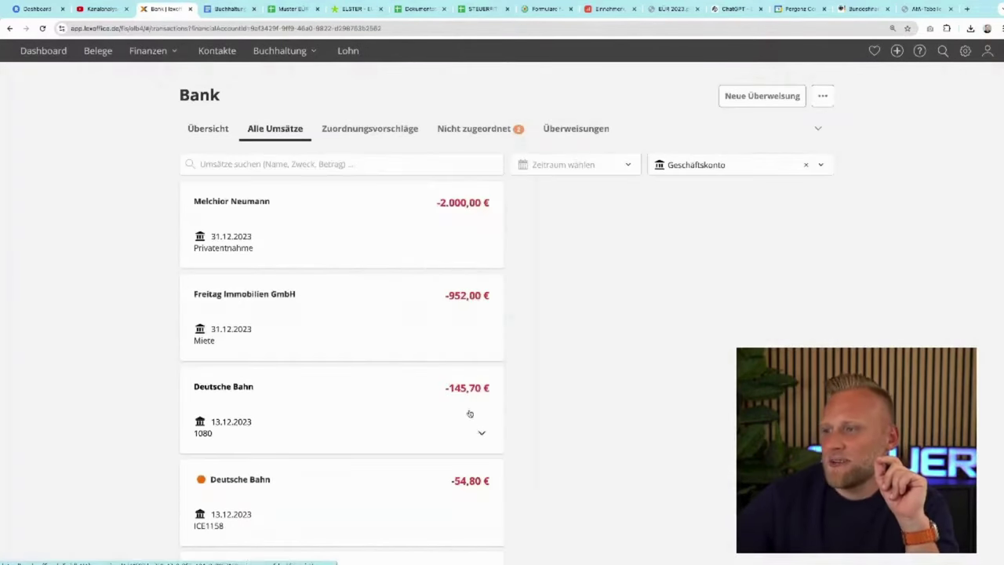
Step: Highlight the linked receipt's amount for the Google Ireland Limited payment of 11.12.2023, then select the unassigned Deutsche Bahn ICE1158 transaction
scroll(358, 353, "down", 5)
left_click(341, 240)
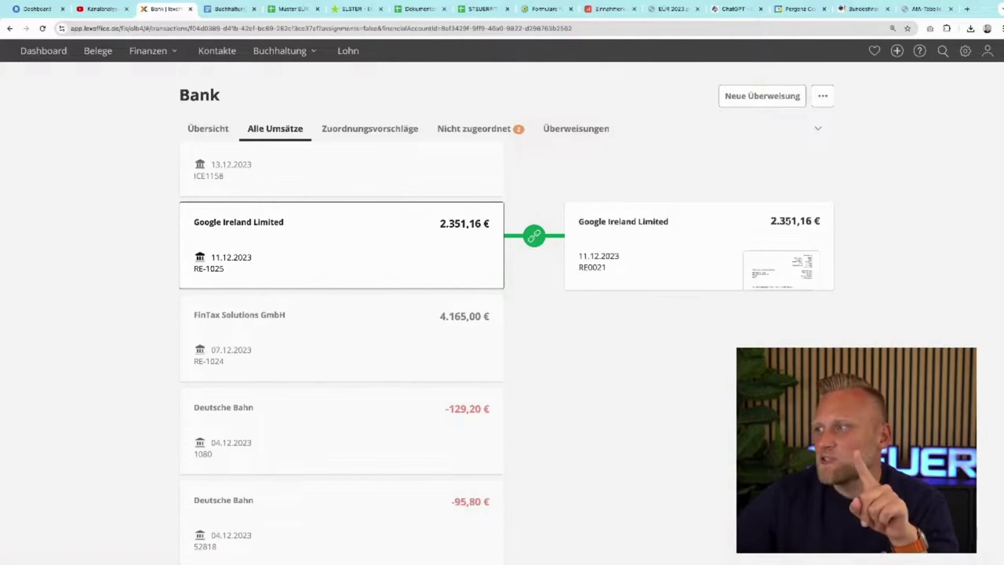
double_click(787, 220)
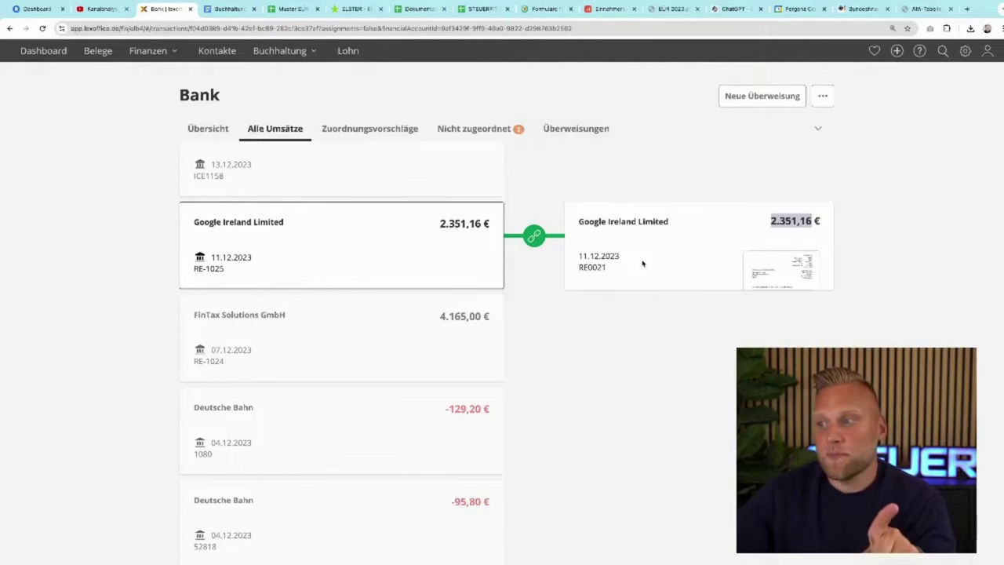
scroll(405, 264, "up", 2)
left_click(381, 272)
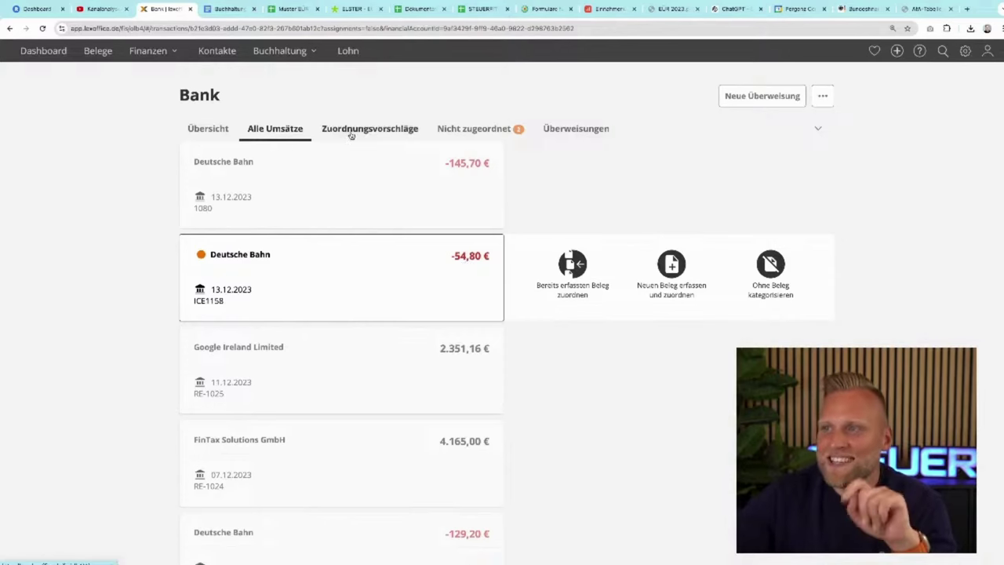
Step: Return to ELSTER and place the cursor in the line 106 Entnahmen amount field, then in the line 107 Einlagen amount field
left_click(358, 10)
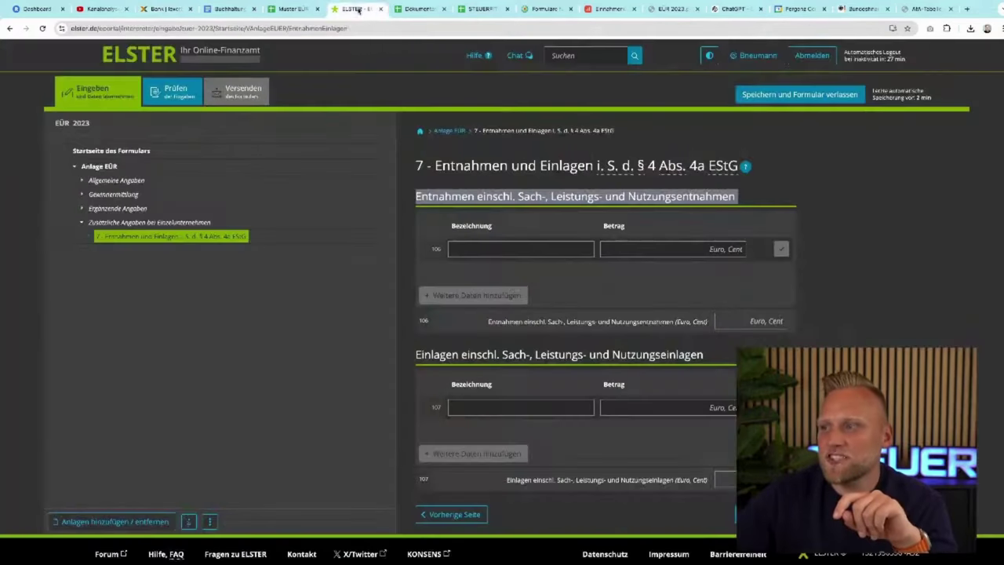
left_click(441, 226)
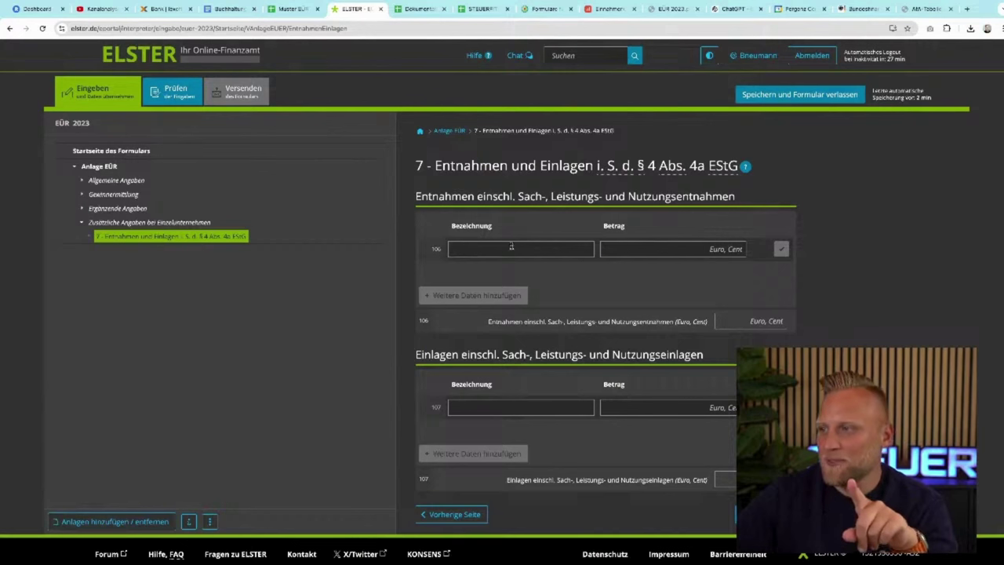
left_click(656, 255)
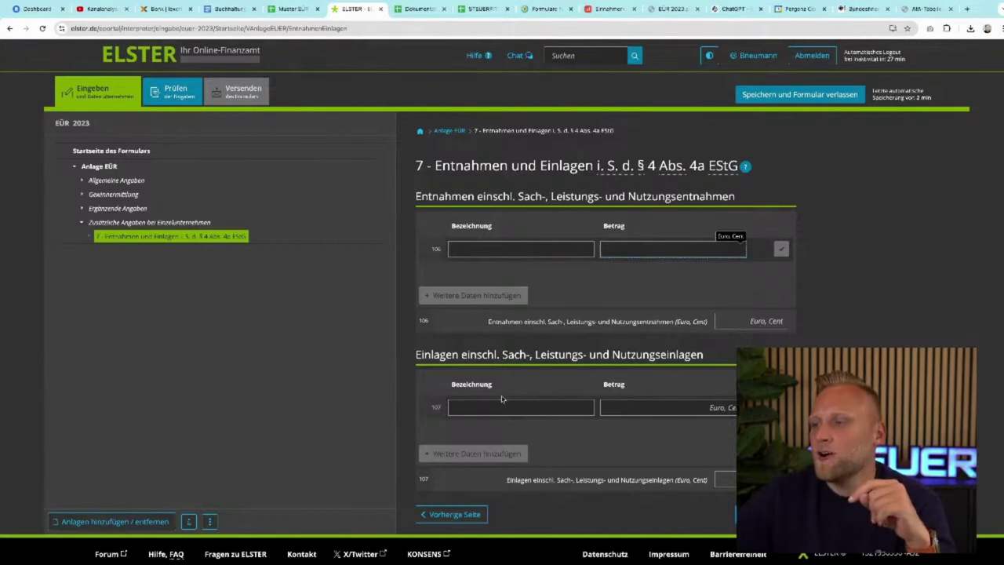
left_click(679, 406)
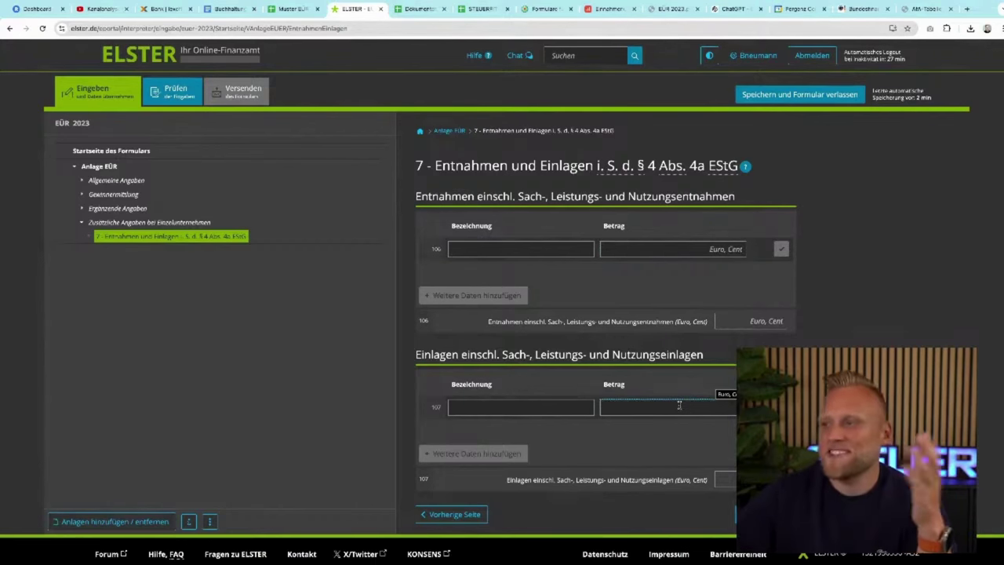
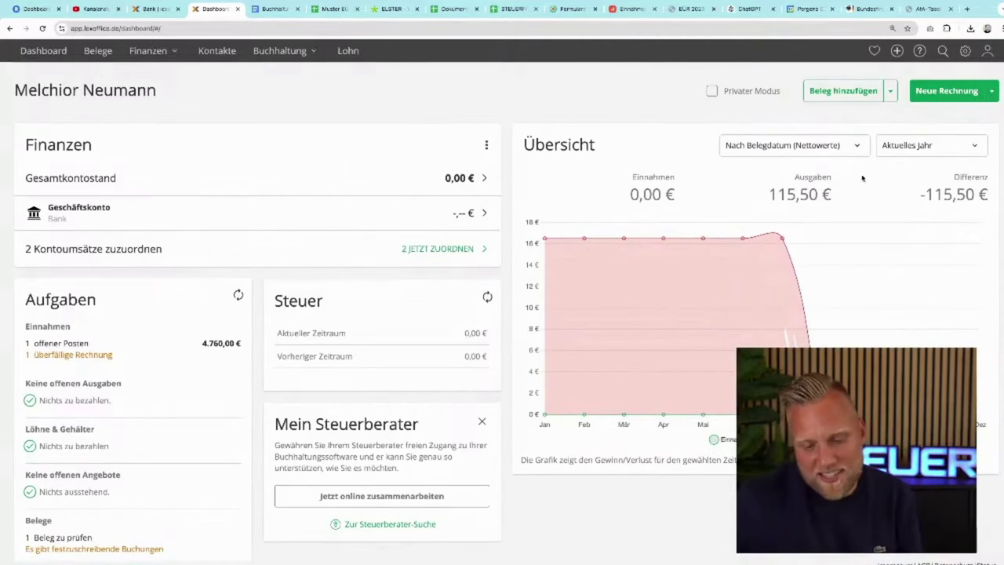
Step: Set the period of the lexoffice dashboard's Übersicht chart to Vorjahr
left_click(982, 145)
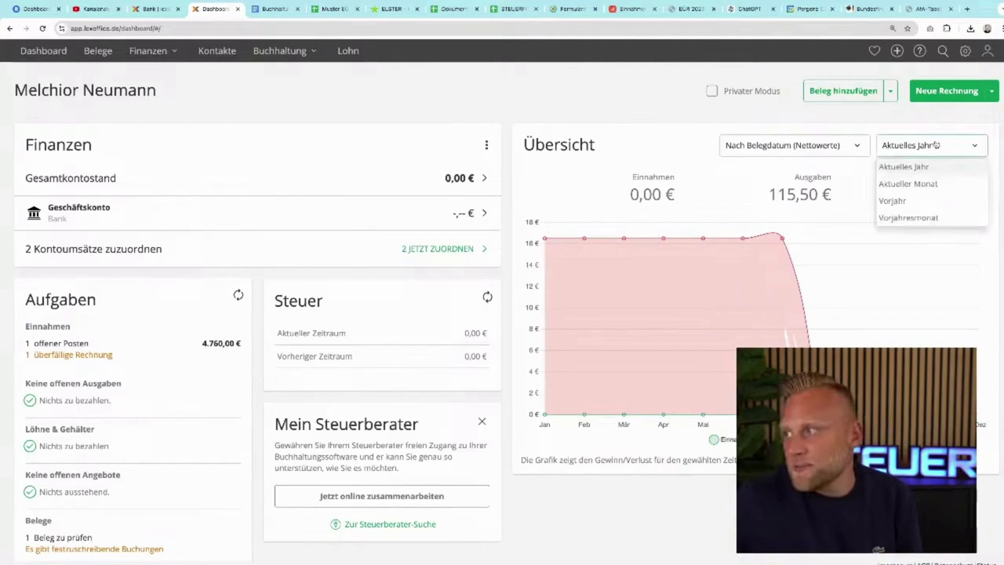
left_click(915, 200)
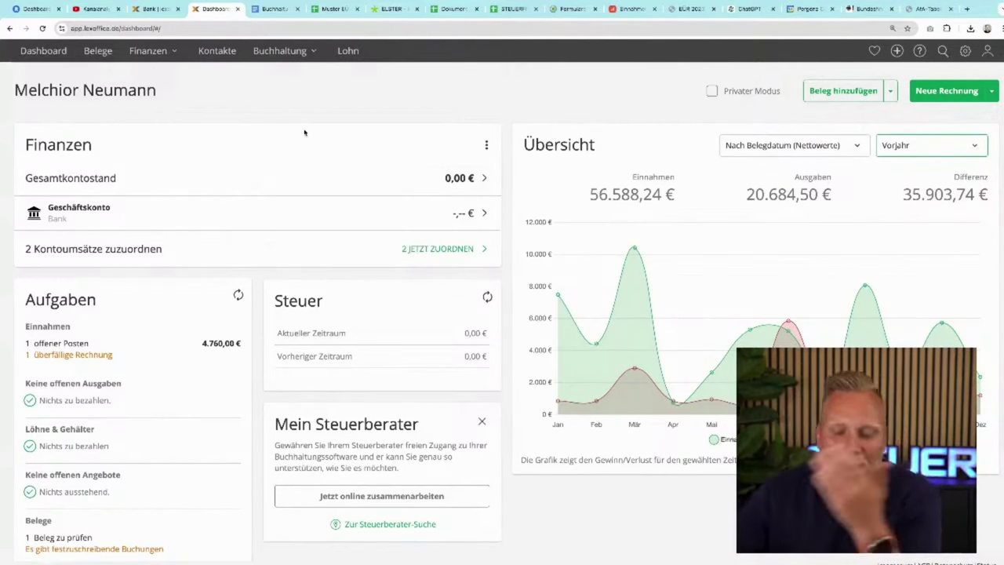
Step: Switch to the Buchhaltungs-Quick-Check-Liste and review the Jährliche Routine items, from Verpflegungsmehraufwand to Soll- und Ist-Versteuerung
left_click(274, 9)
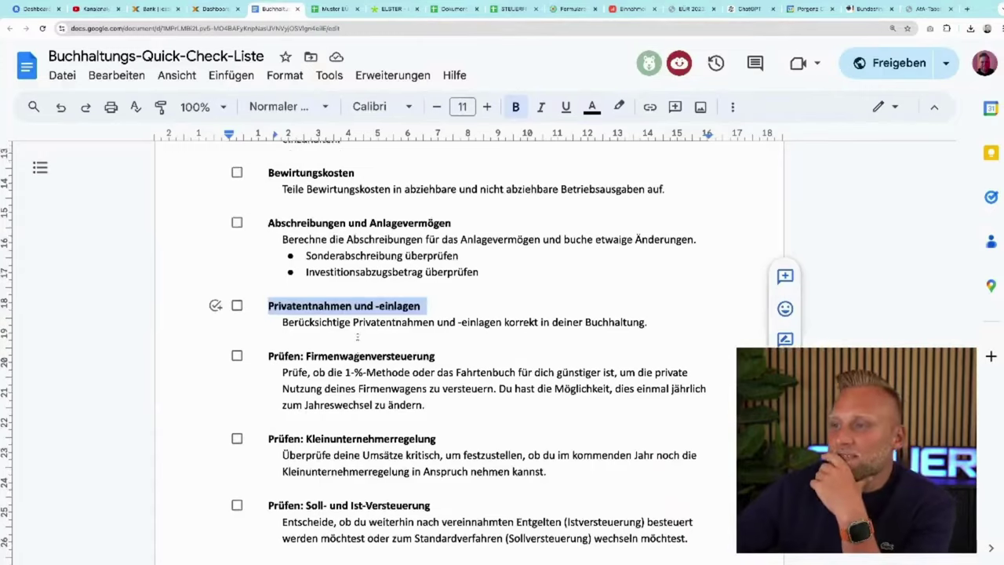
scroll(427, 329, "up", 4)
scroll(342, 384, "down", 2)
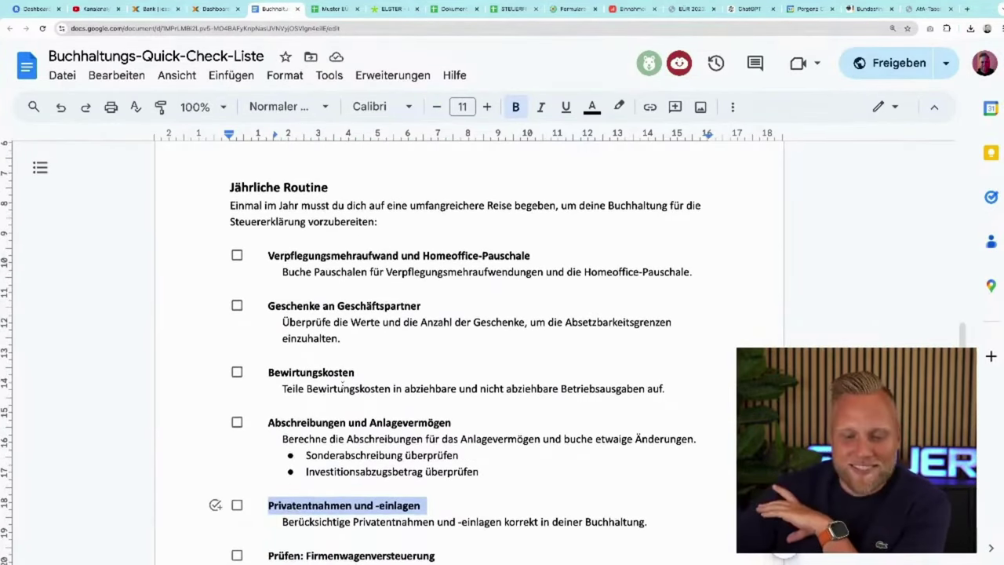
scroll(343, 383, "down", 1)
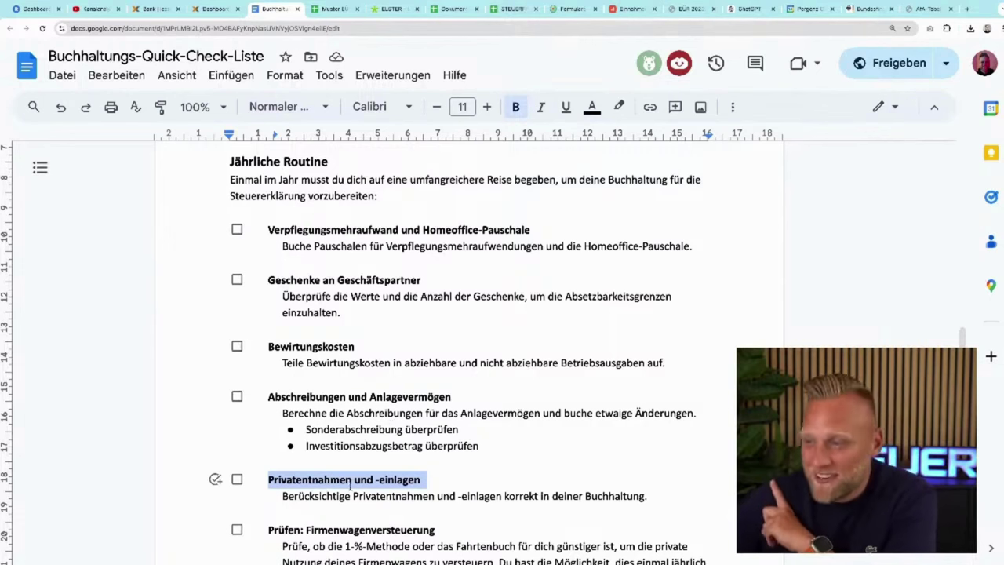
scroll(351, 485, "down", 4)
scroll(342, 466, "down", 4)
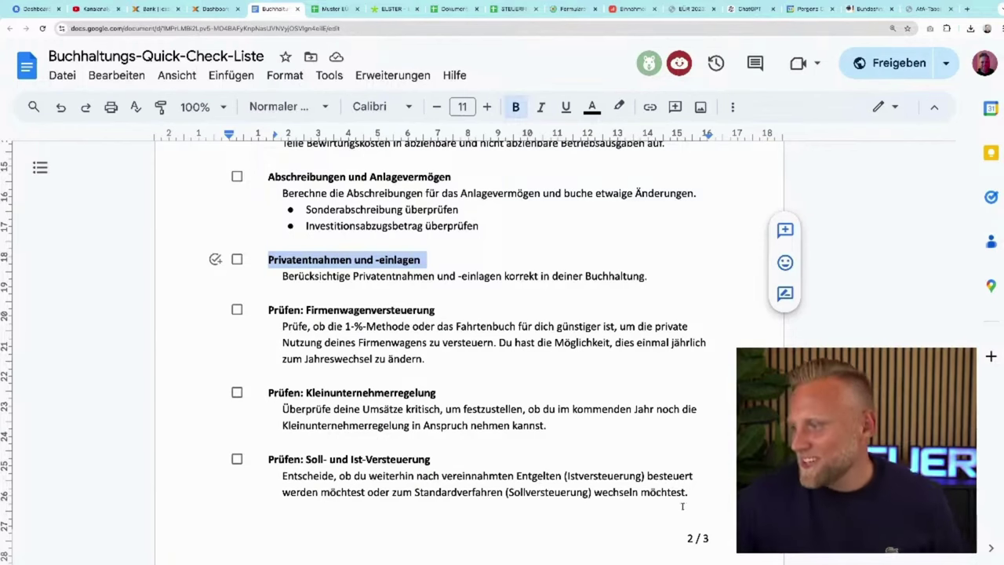
scroll(692, 494, "down", 15)
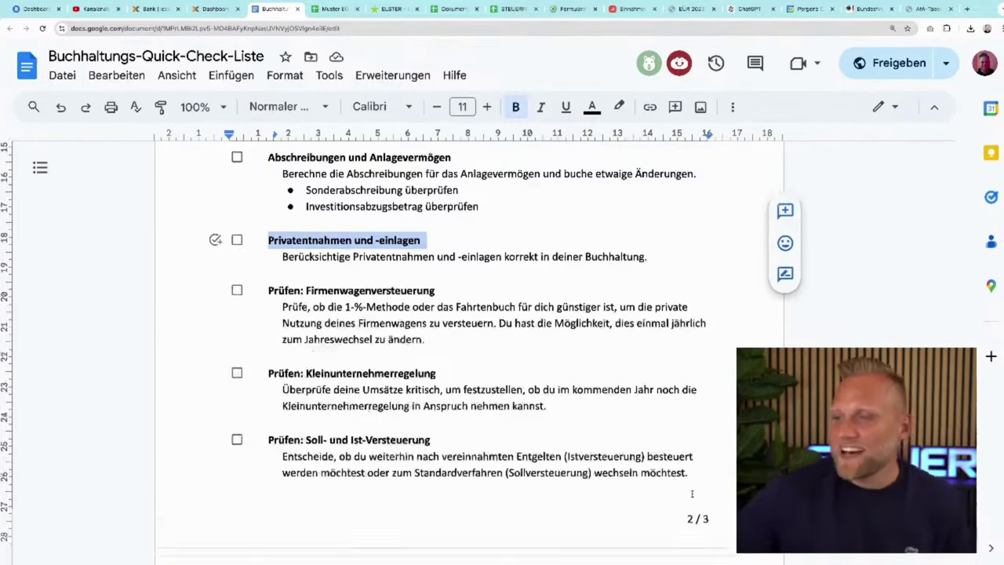
scroll(692, 493, "up", 5)
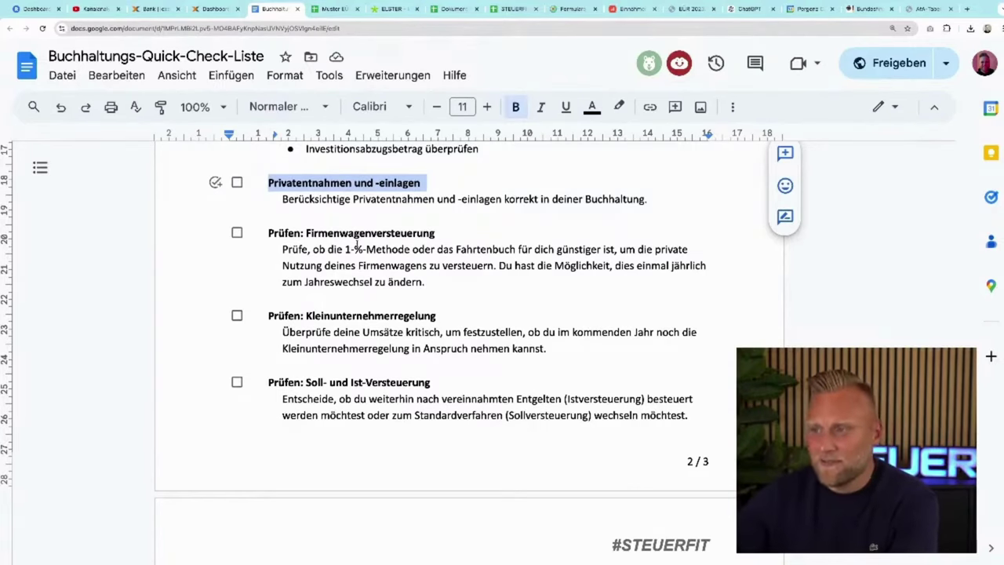
scroll(409, 384, "up", 2)
scroll(409, 385, "down", 6)
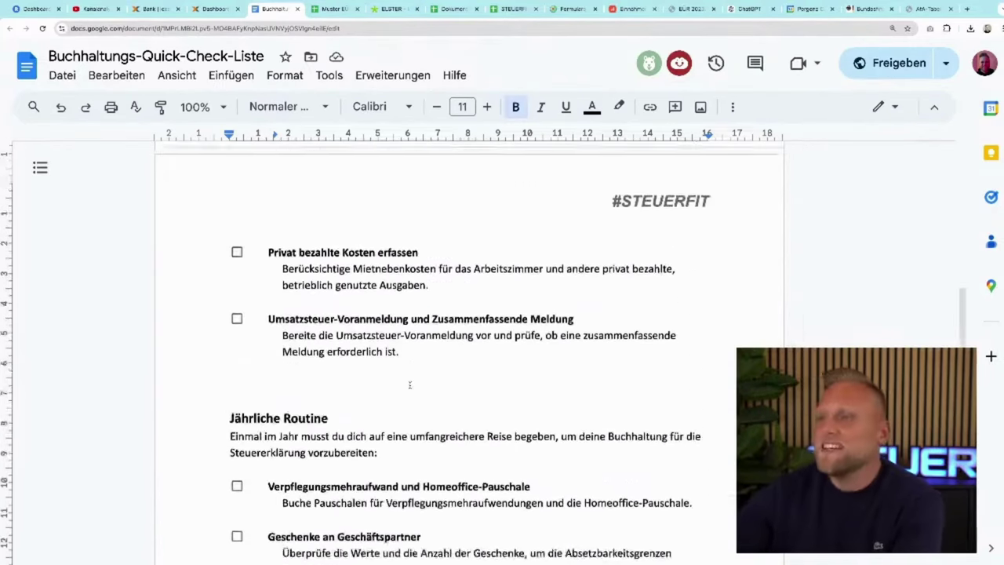
scroll(409, 384, "down", 5)
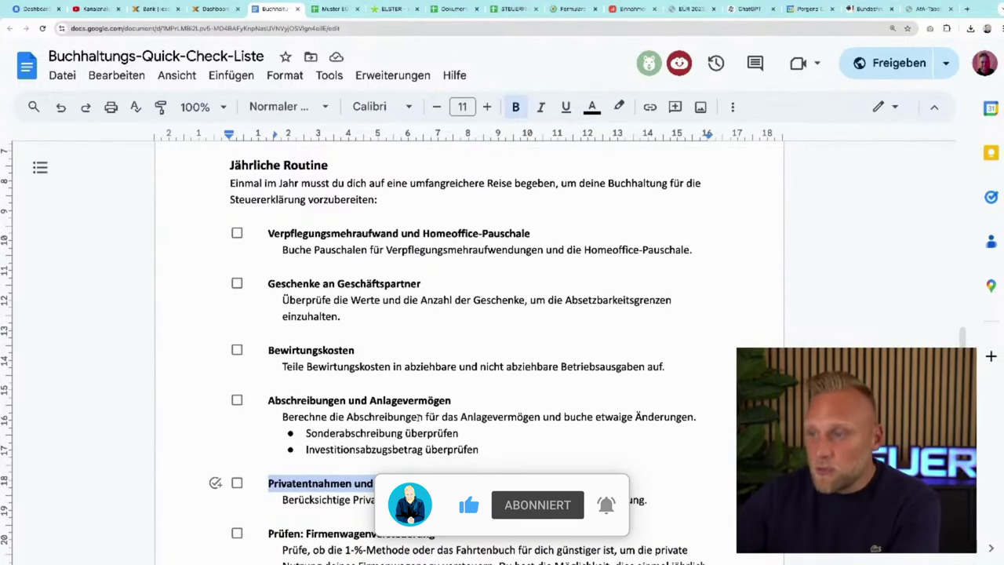
Step: Return to lexoffice, open the Einnahmen-Überschussrechnung for 2023 and look through its Amtliche EÜR view
left_click(213, 9)
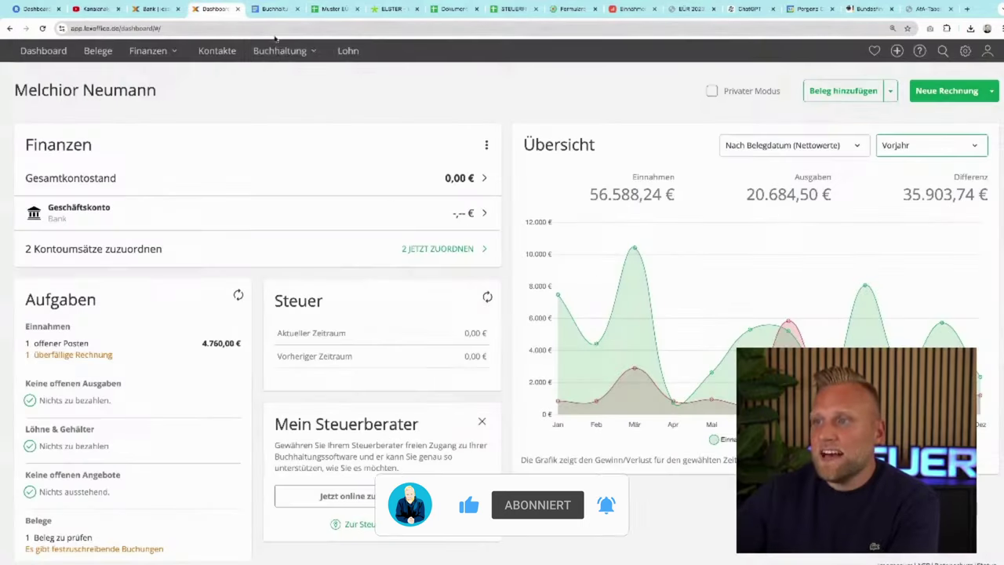
left_click(280, 50)
left_click(279, 105)
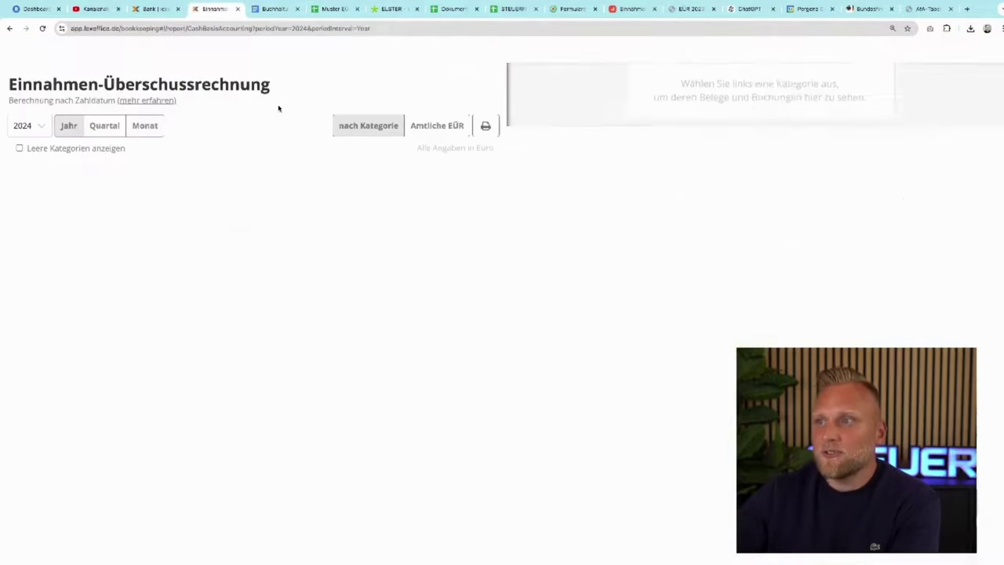
left_click(34, 124)
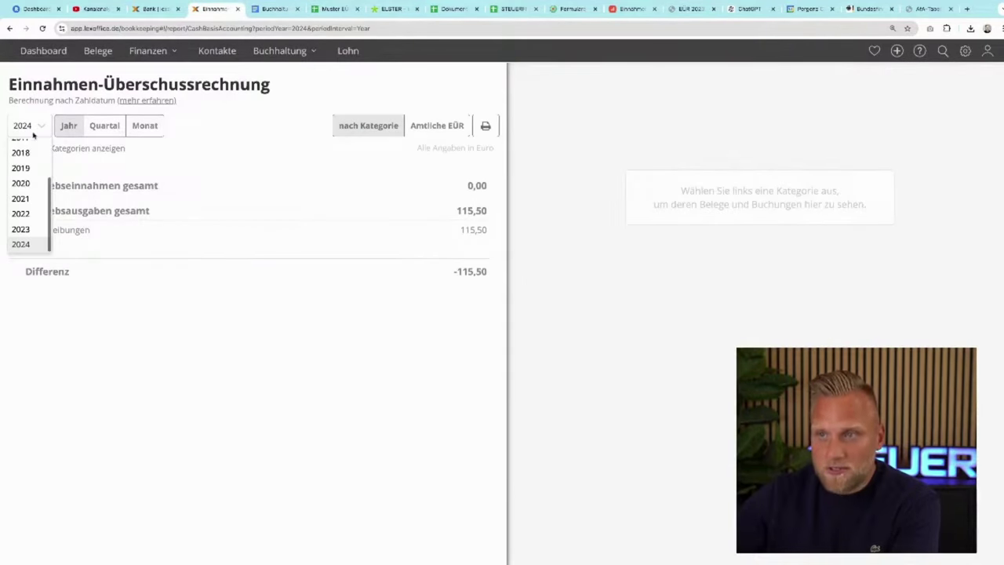
left_click(26, 239)
left_click(437, 126)
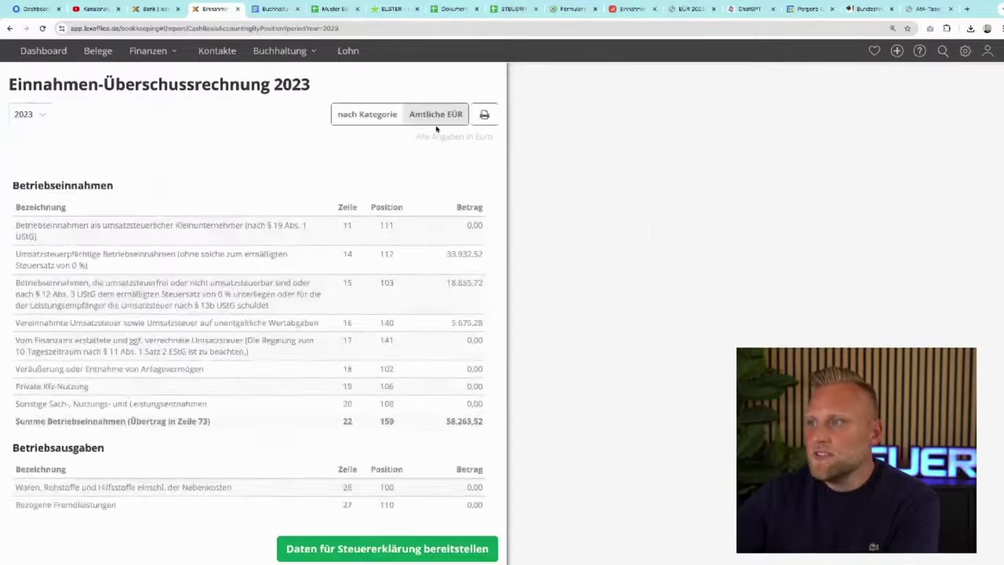
scroll(384, 267, "down", 15)
scroll(384, 267, "up", 15)
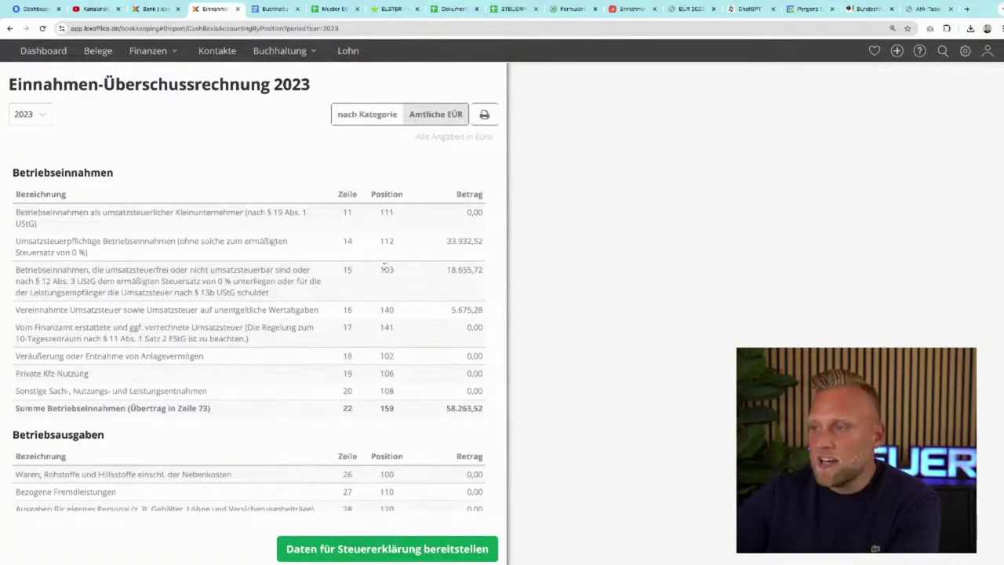
Step: Switch to the Muster EÜR spreadsheet and go back to the Betriebseinnahmen section at its start
left_click(334, 9)
scroll(397, 232, "up", 1)
scroll(397, 232, "up", 15)
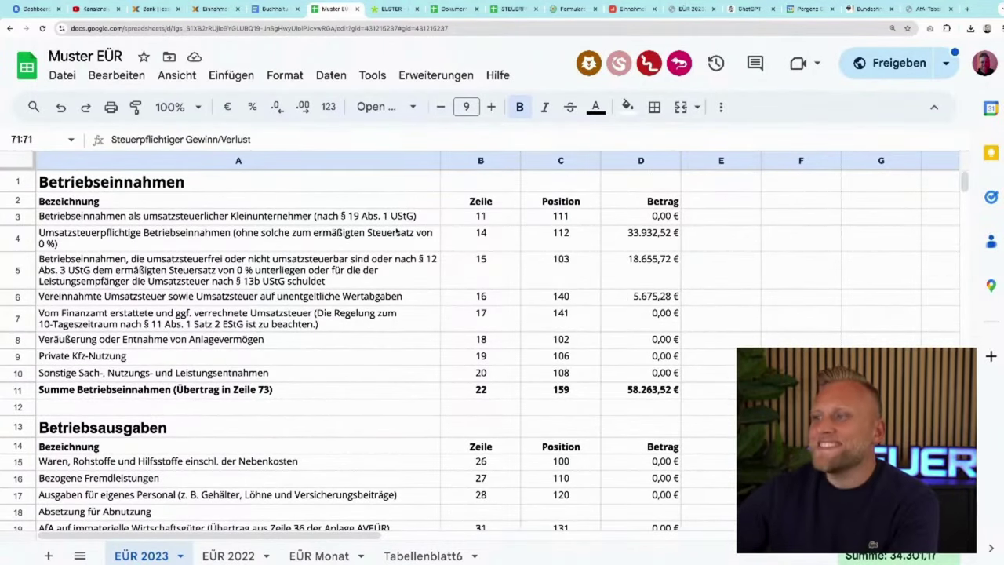
Step: Switch to ELSTER and leave the EÜR 2023 form for the start page without saving
left_click(392, 9)
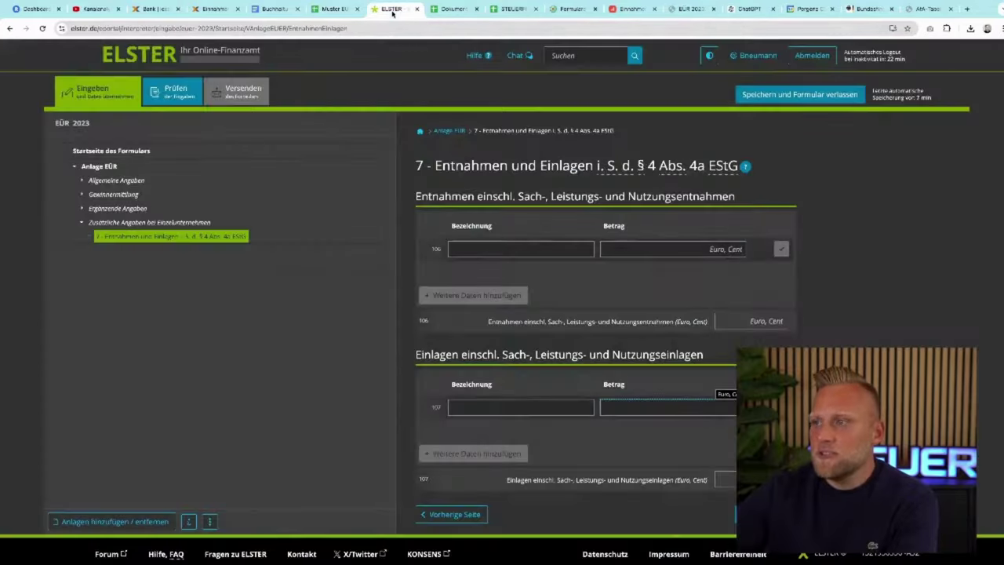
left_click(255, 51)
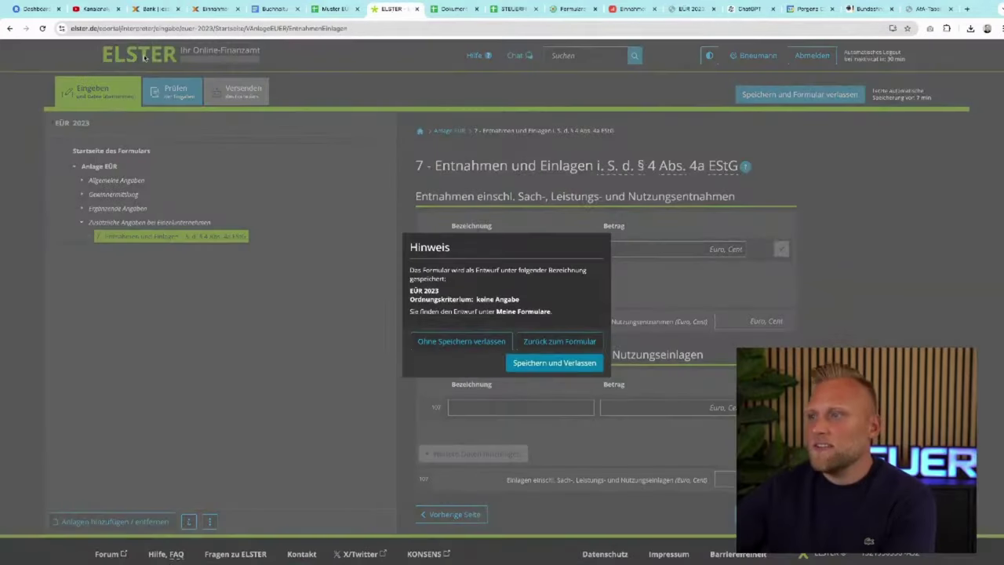
left_click(499, 344)
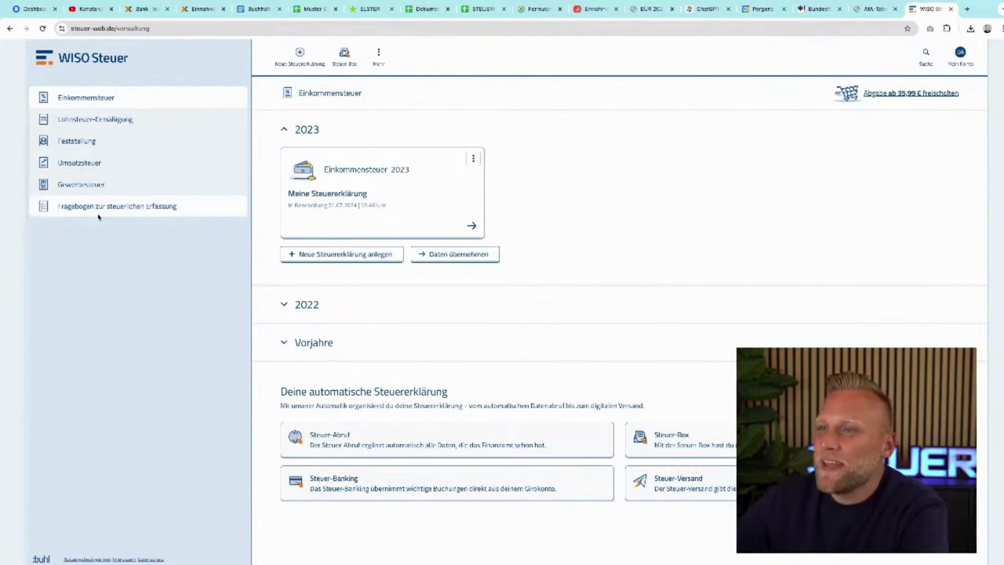
Step: Close the WISO Steuer page and, in lexoffice, view the dialog for transferring the 2023 EÜR data to smartsteuer, then dismiss it
left_click(950, 9)
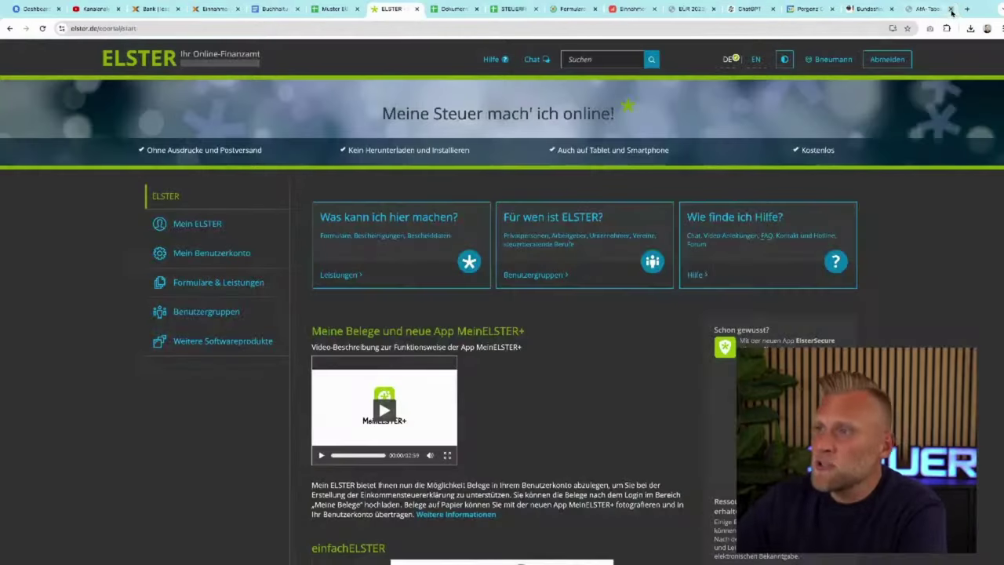
left_click(219, 9)
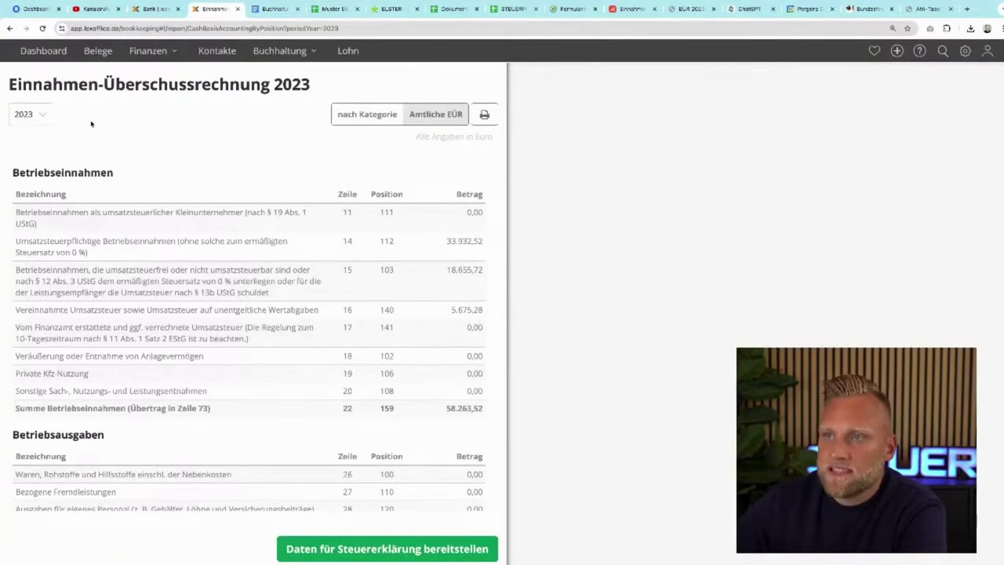
left_click(363, 549)
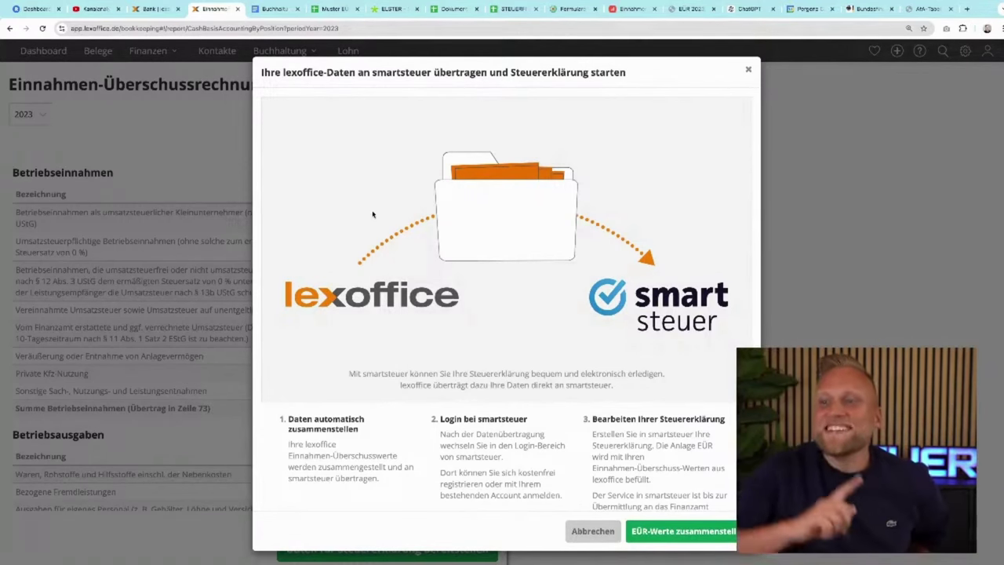
left_click(749, 72)
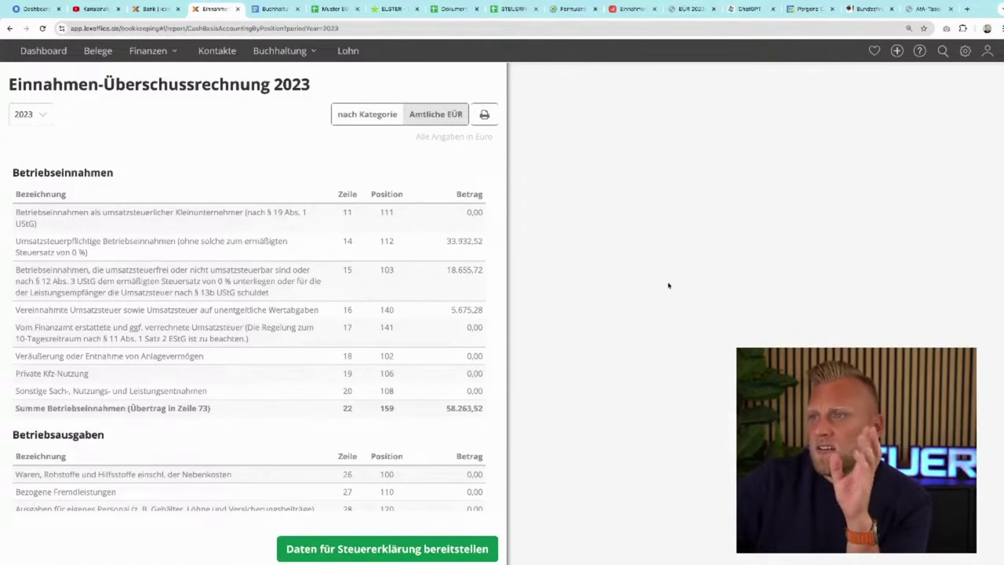
Step: Search Google for "smartsteuer kosten", view the smartsteuer price page and close it again
left_click(968, 9)
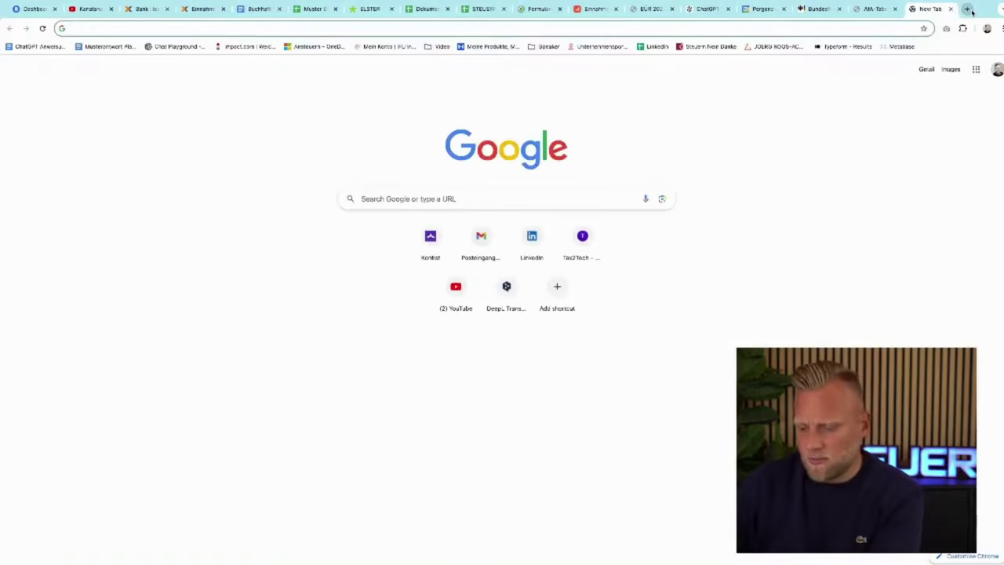
type("smartsteuer")
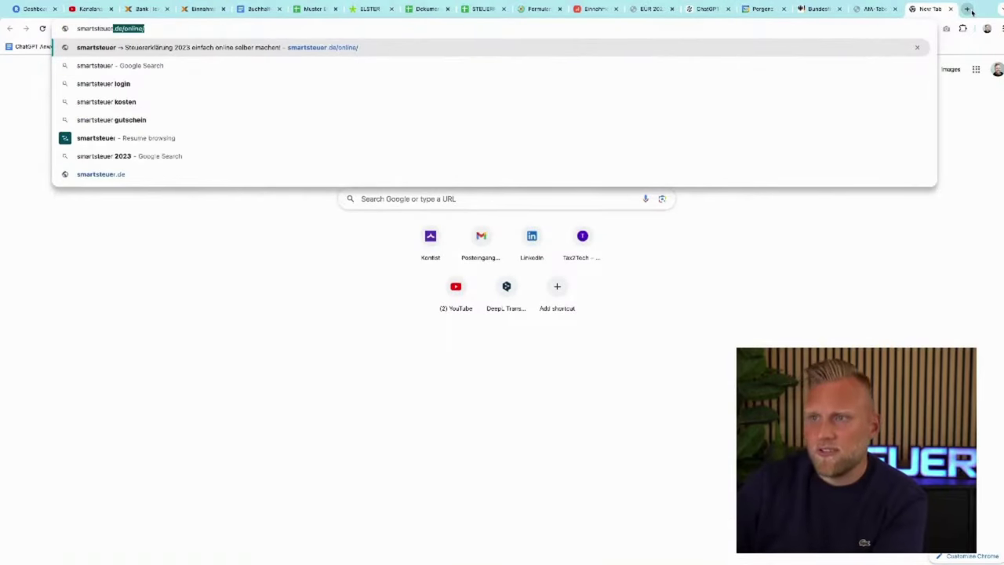
key("Down")
key("Down")
key("Down")
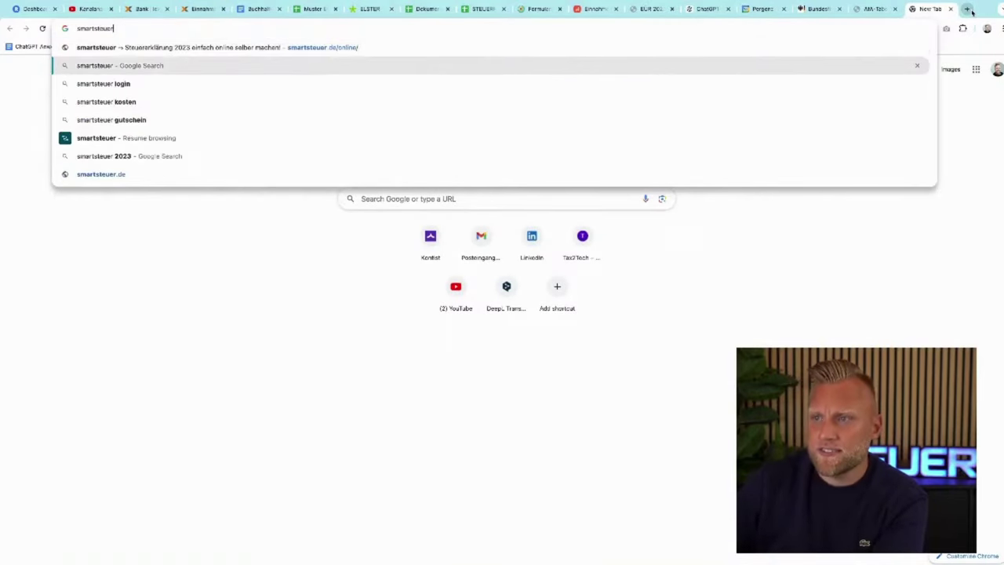
key("Return")
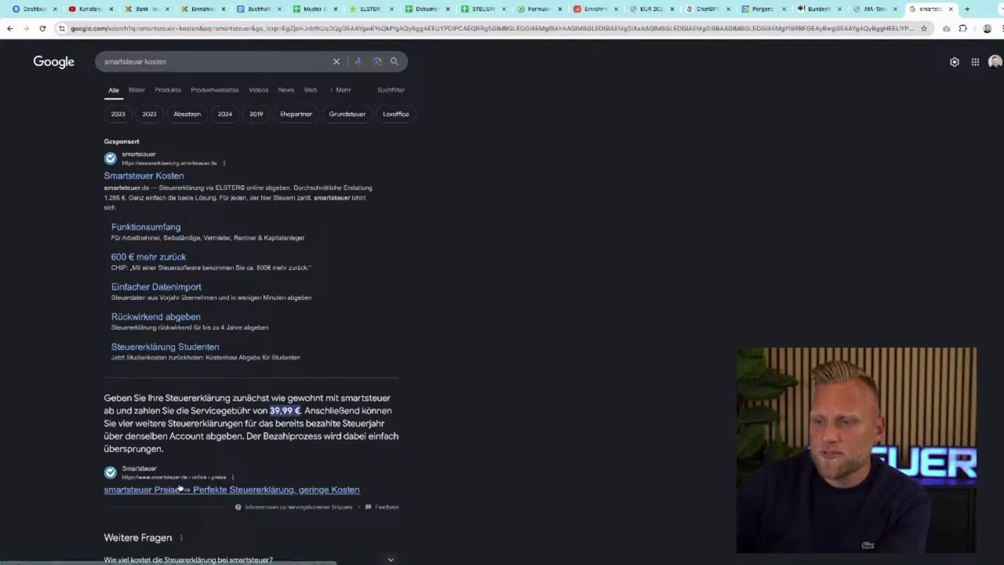
left_click(181, 488)
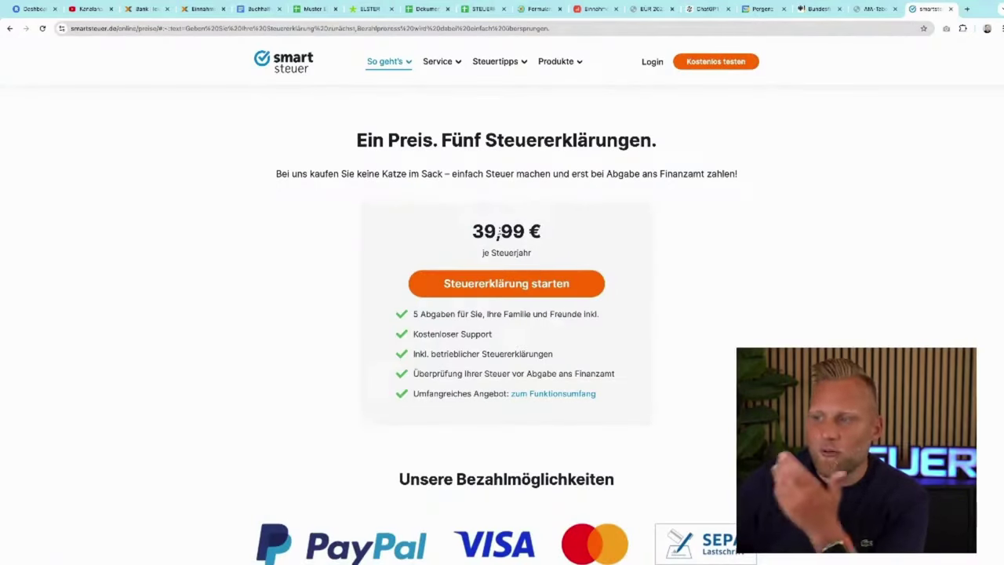
left_click(950, 9)
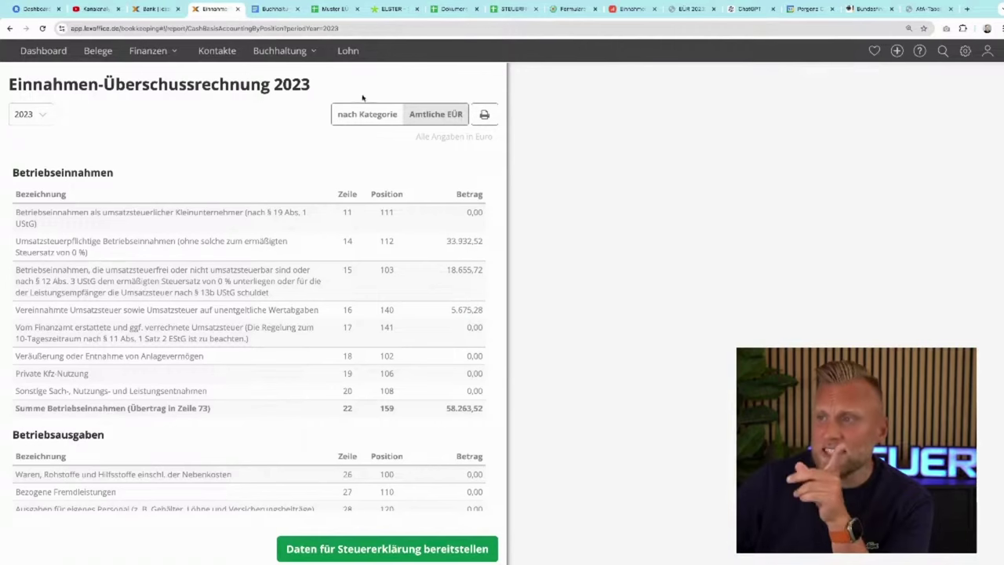
Step: Look over the Betriebseinnahmen and Betriebsausgaben lines on the EÜR 2023 sheet of the Muster EÜR spreadsheet
left_click(336, 9)
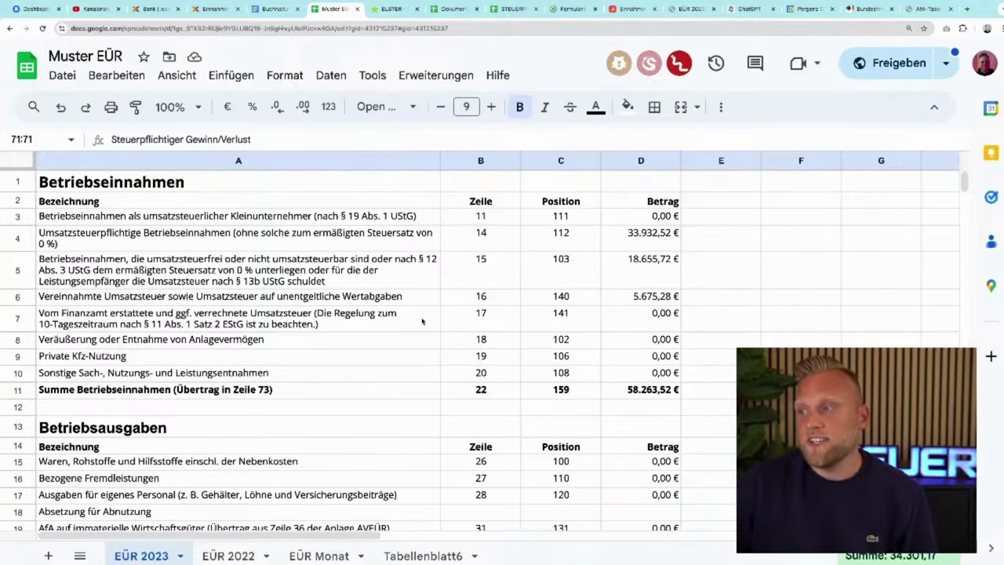
scroll(422, 321, "down", 5)
scroll(422, 321, "up", 5)
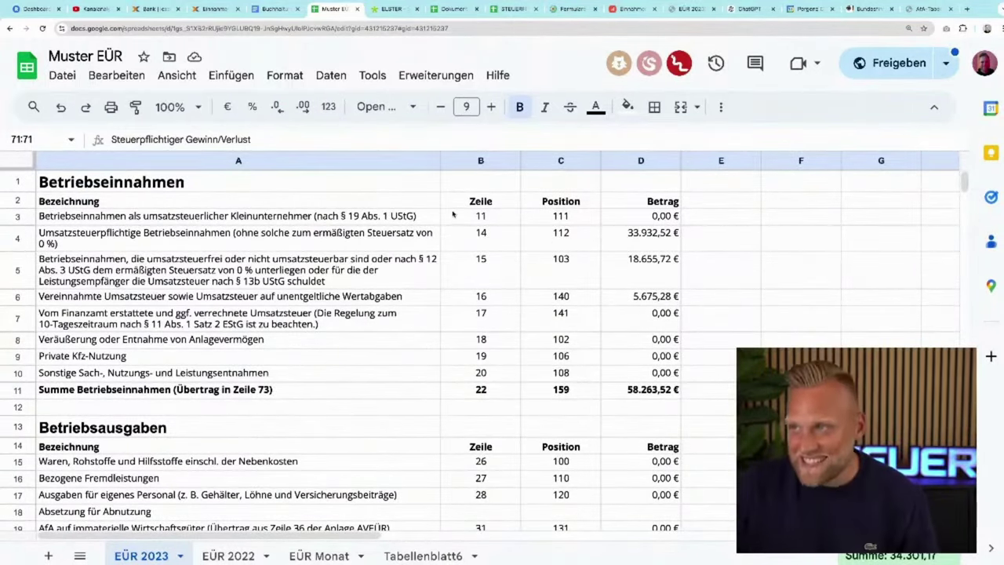
Step: Switch to ELSTER, open Mein ELSTER and go on to the Formulare & Leistungen overview
left_click(397, 10)
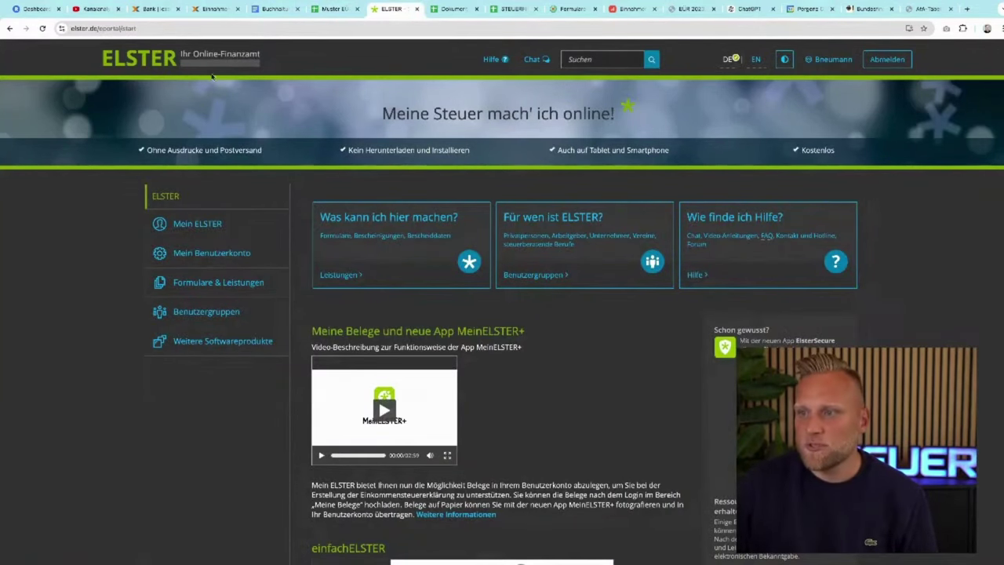
left_click(200, 223)
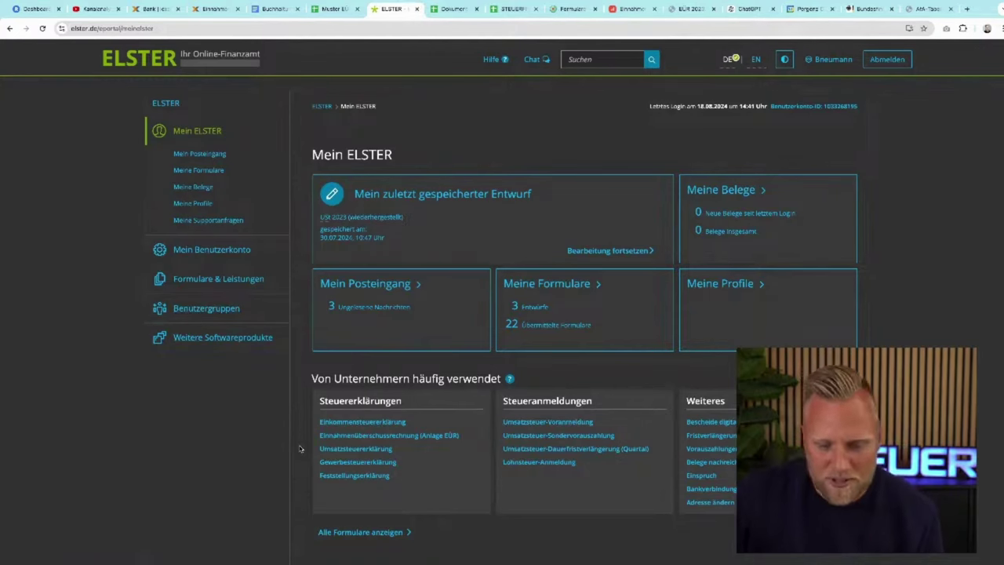
left_click(213, 287)
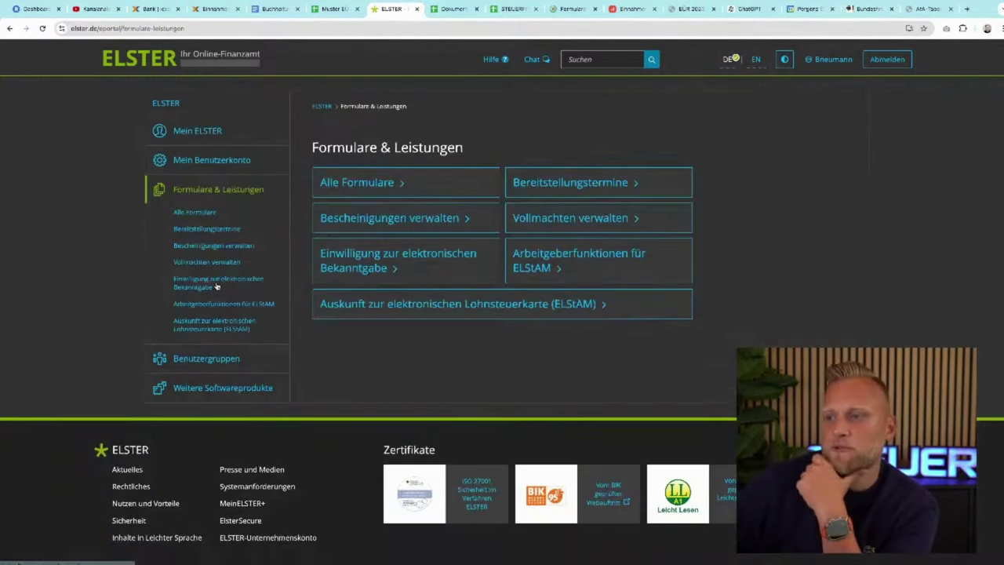
Step: In the overview of all forms, expand the Einkommensteuer forms and open Einnahmenüberschussrechnung (Anlage EÜR) under Gewinnermittlung
left_click(336, 193)
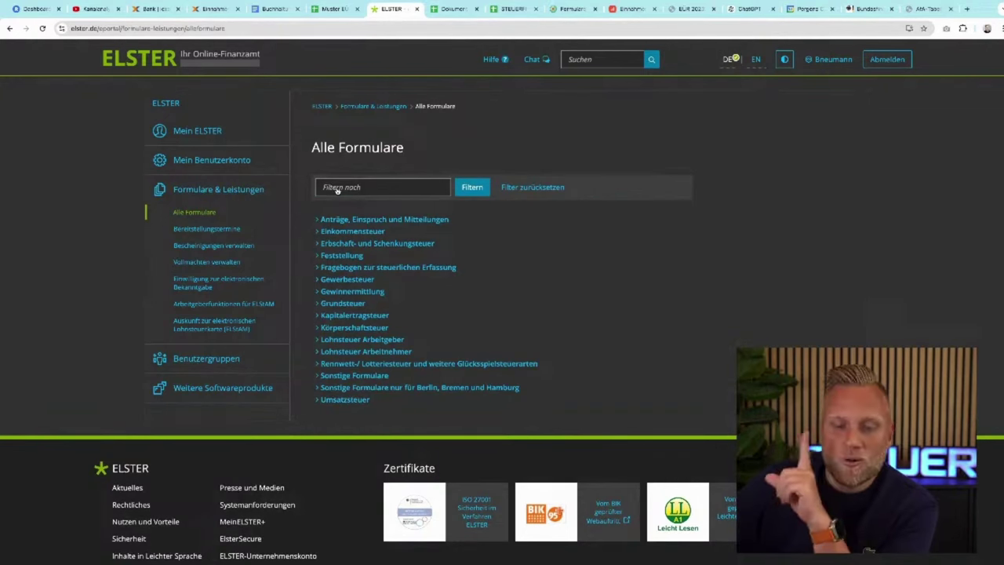
left_click(319, 233)
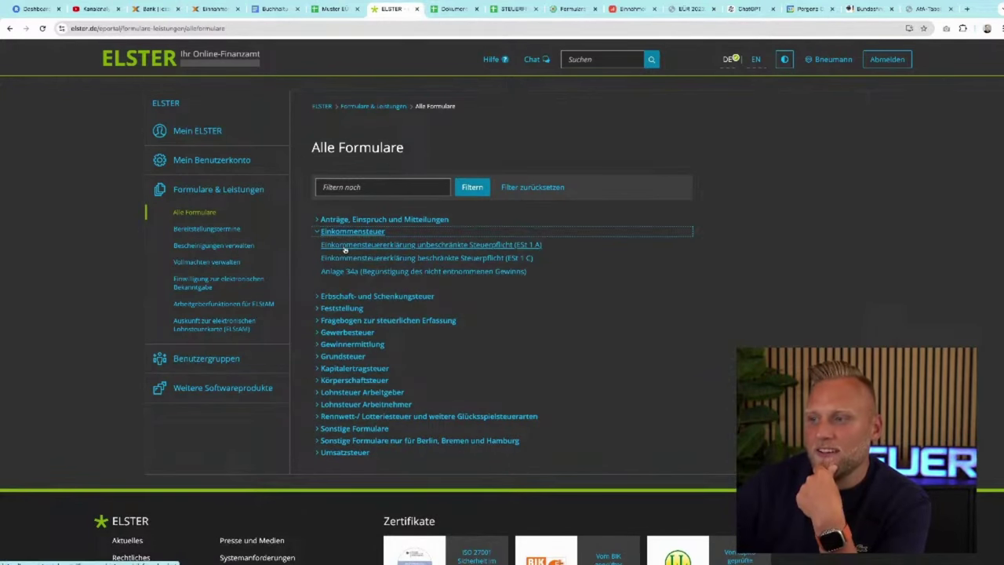
left_click(346, 344)
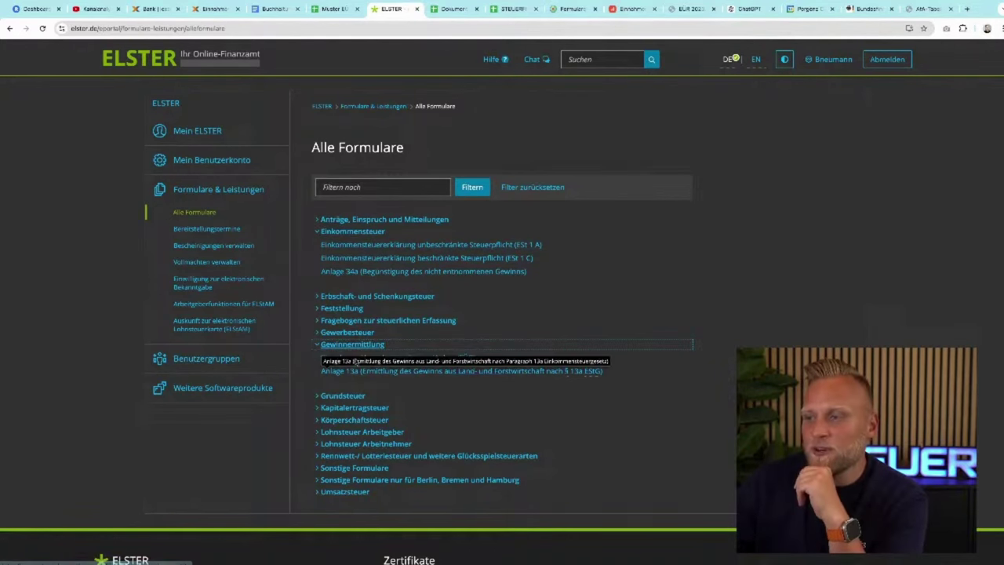
left_click(368, 363)
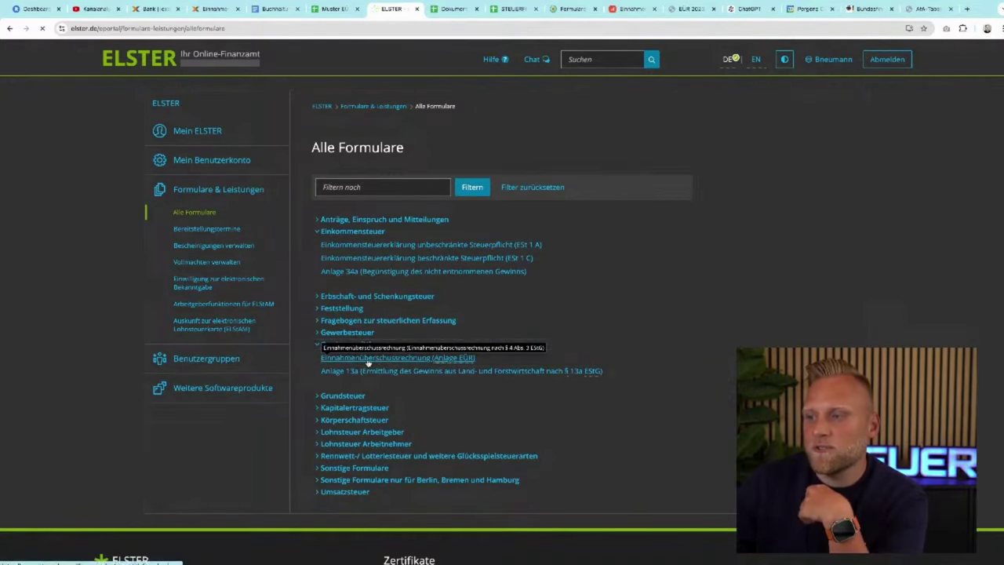
Step: Select 2023 as the calendar year for the Anlage EÜR and continue to the Datenübernahme page
left_click(493, 246)
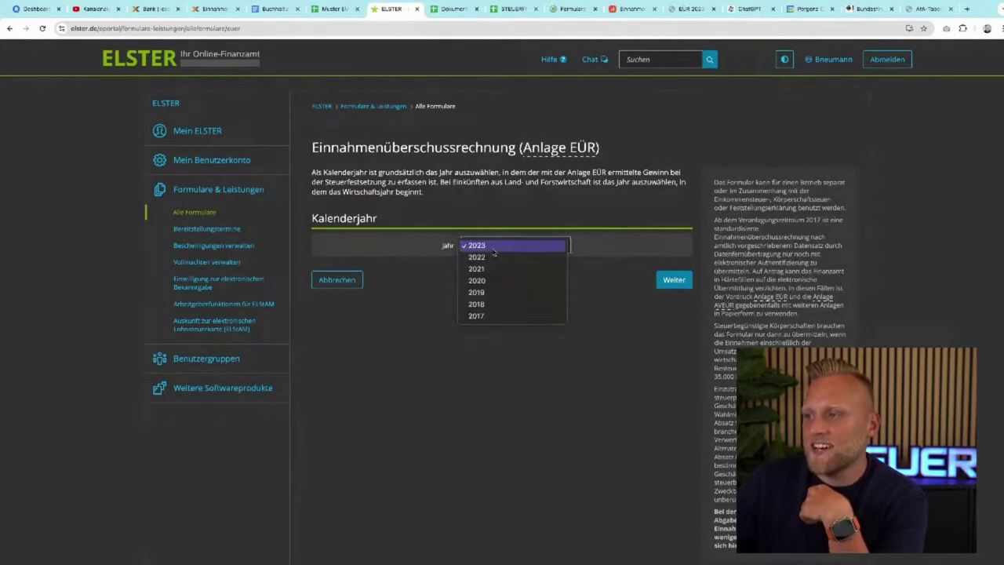
left_click(554, 257)
left_click(671, 279)
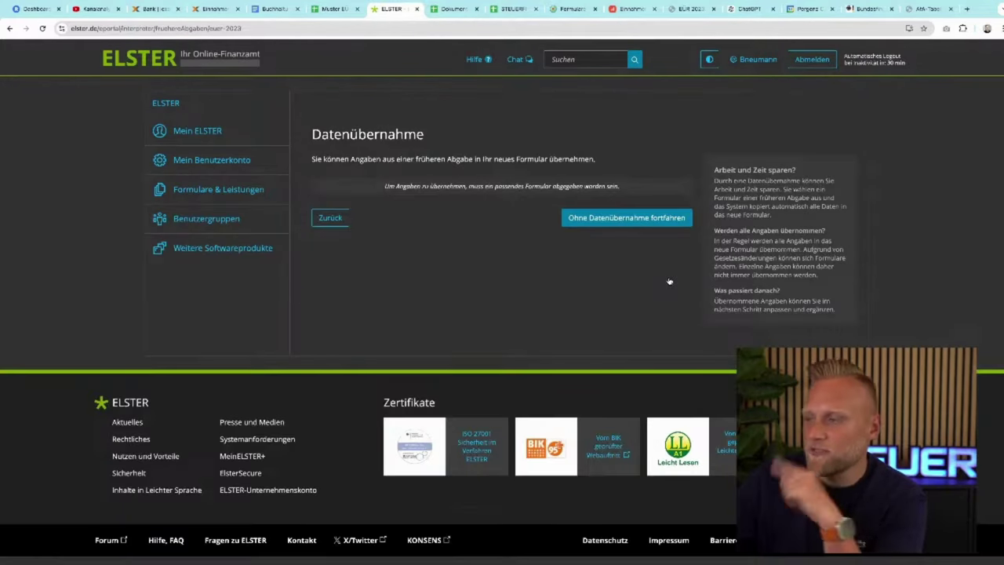